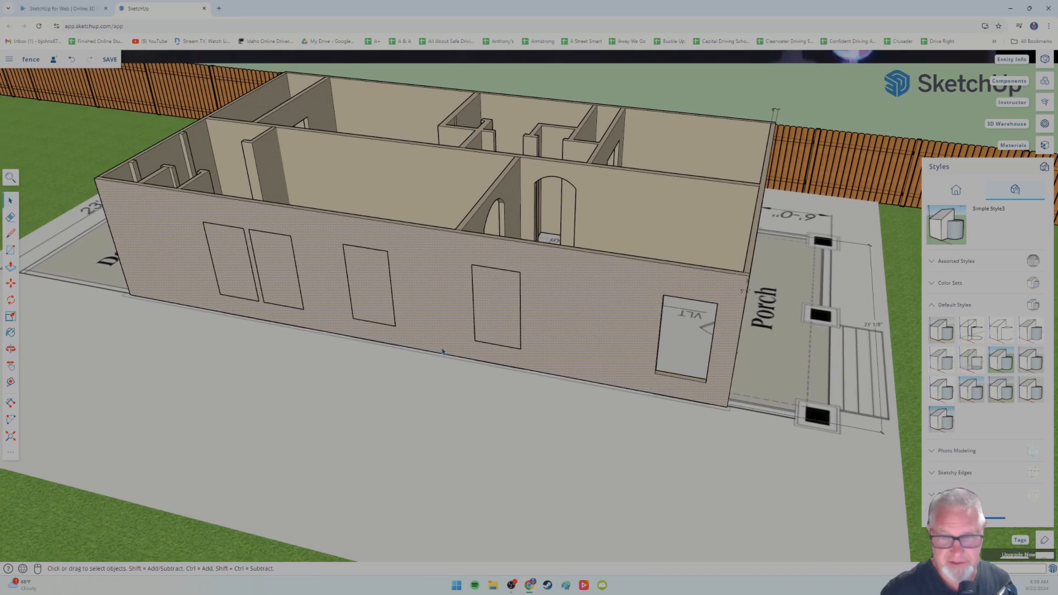
- Check whether the window outlines on the long exterior wall form faces separate from the wall
middle_drag(443, 352, 421, 359)
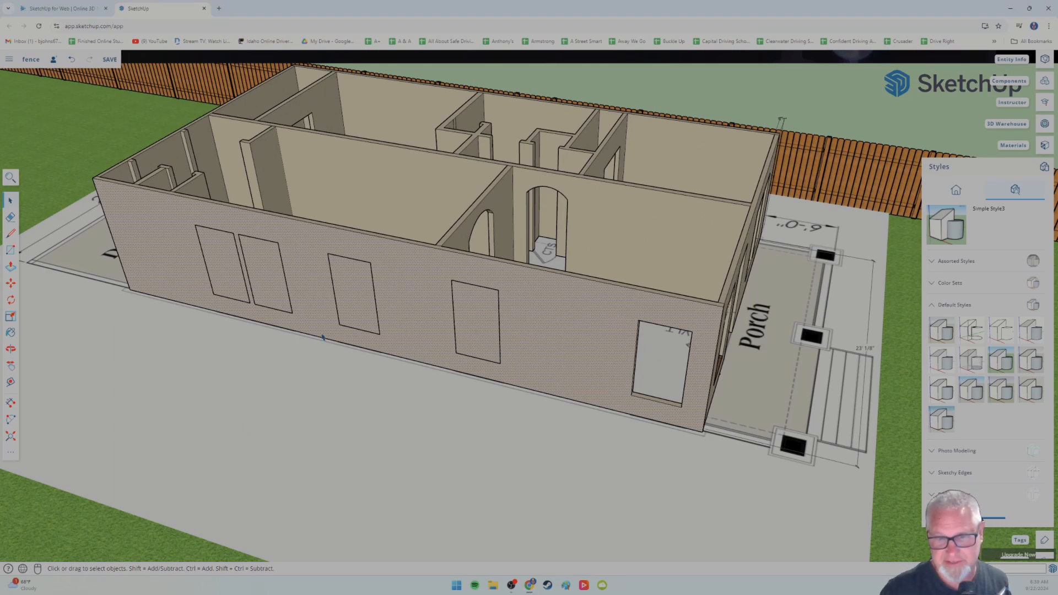
middle_drag(323, 337, 293, 389)
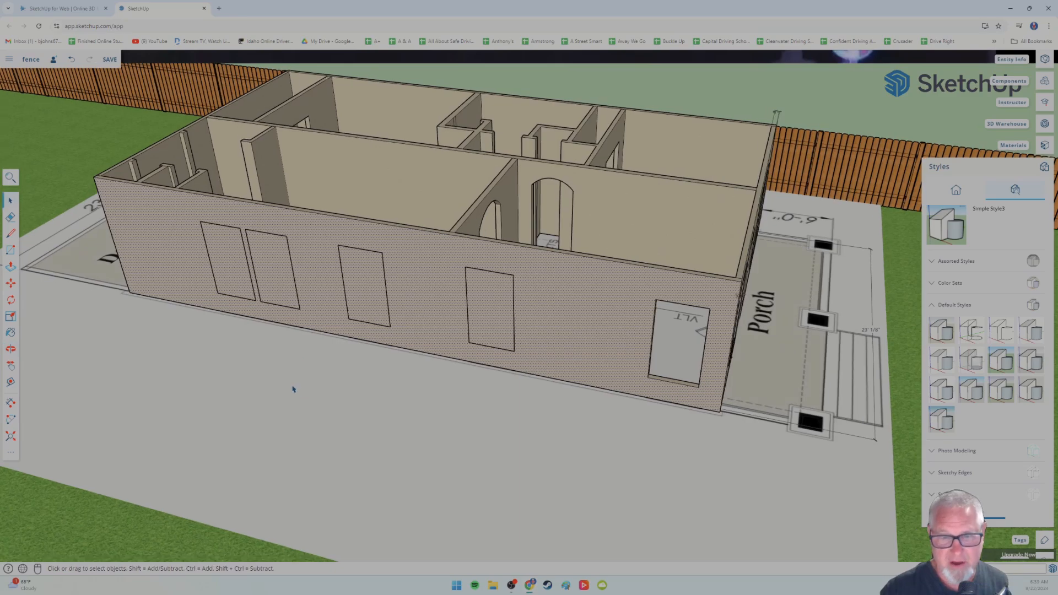
click(293, 390)
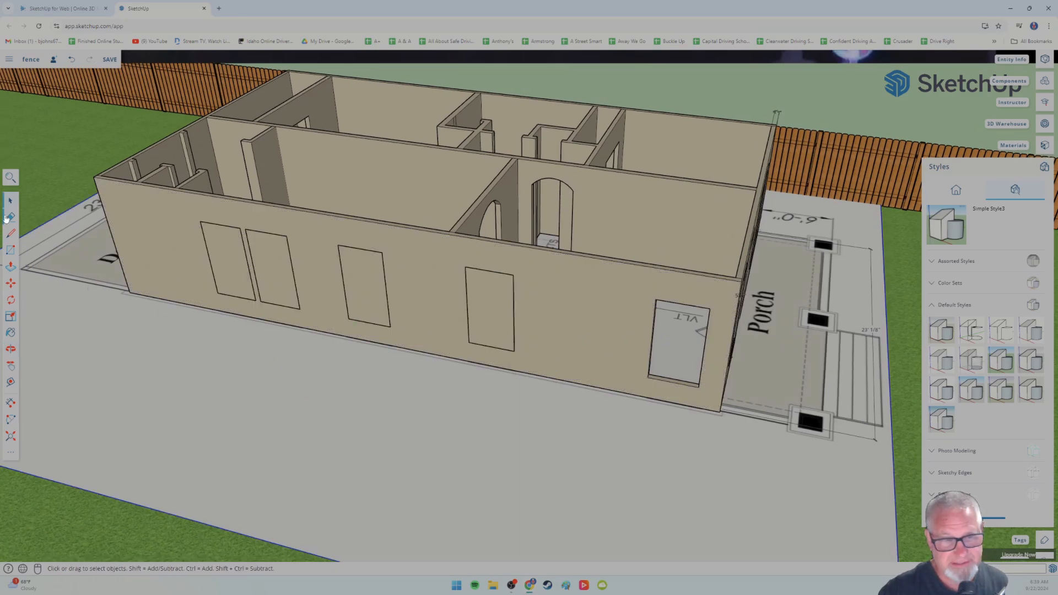
click(489, 308)
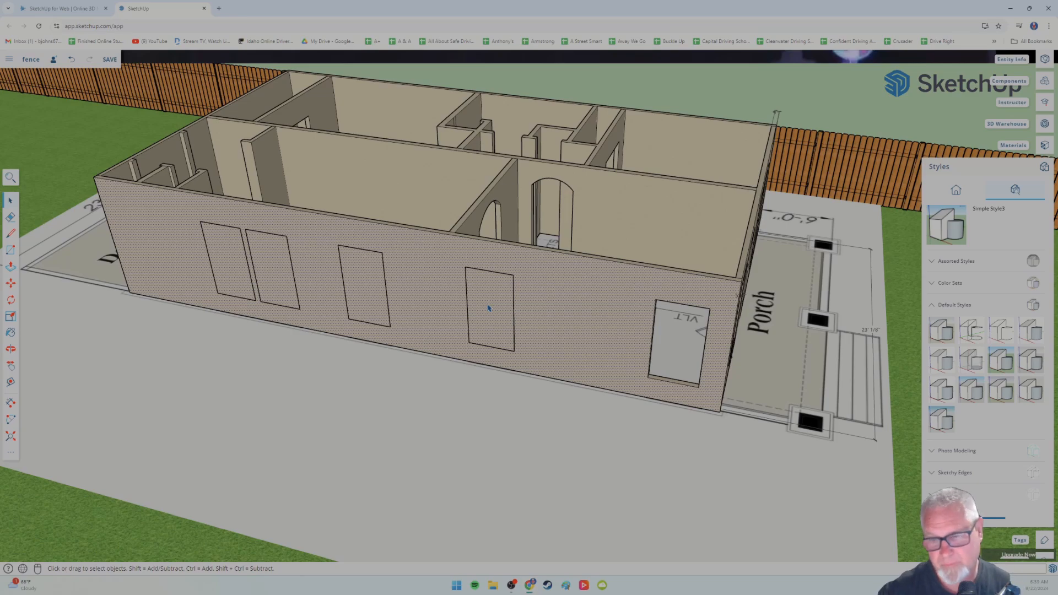
middle_drag(490, 332, 458, 356)
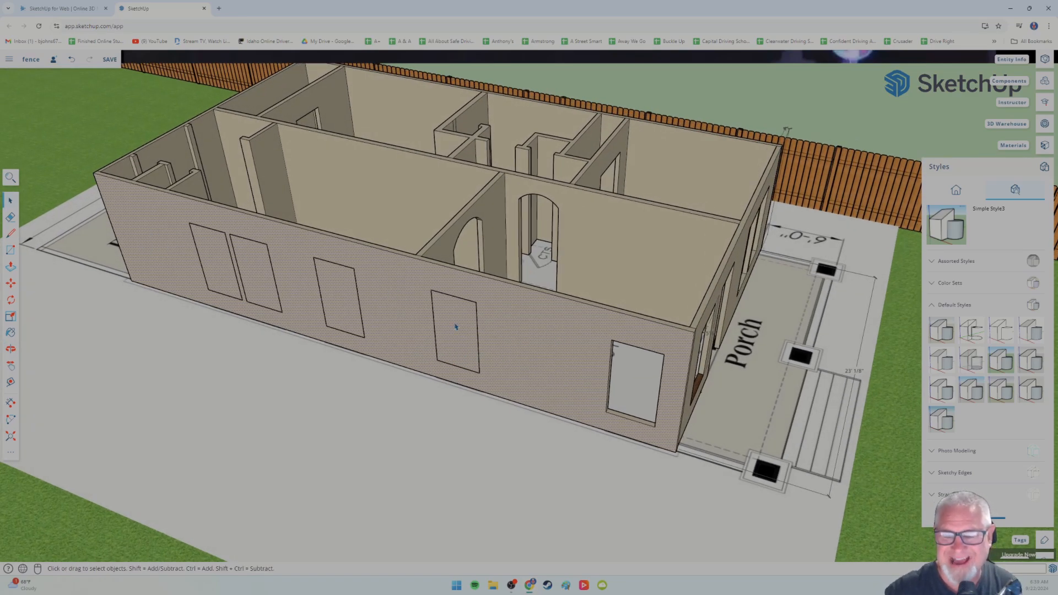
middle_drag(407, 418, 541, 355)
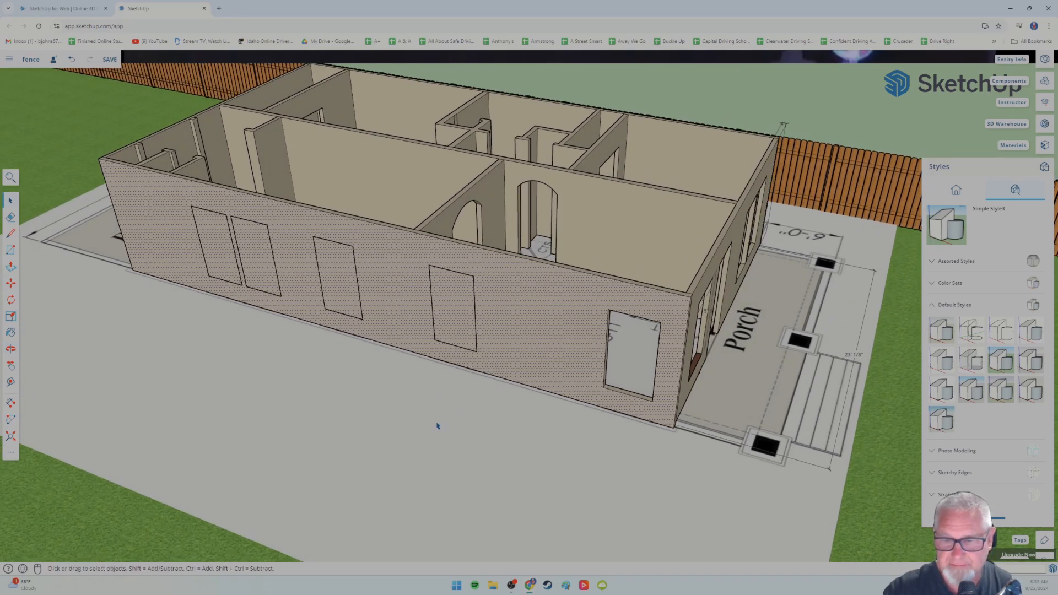
click(458, 398)
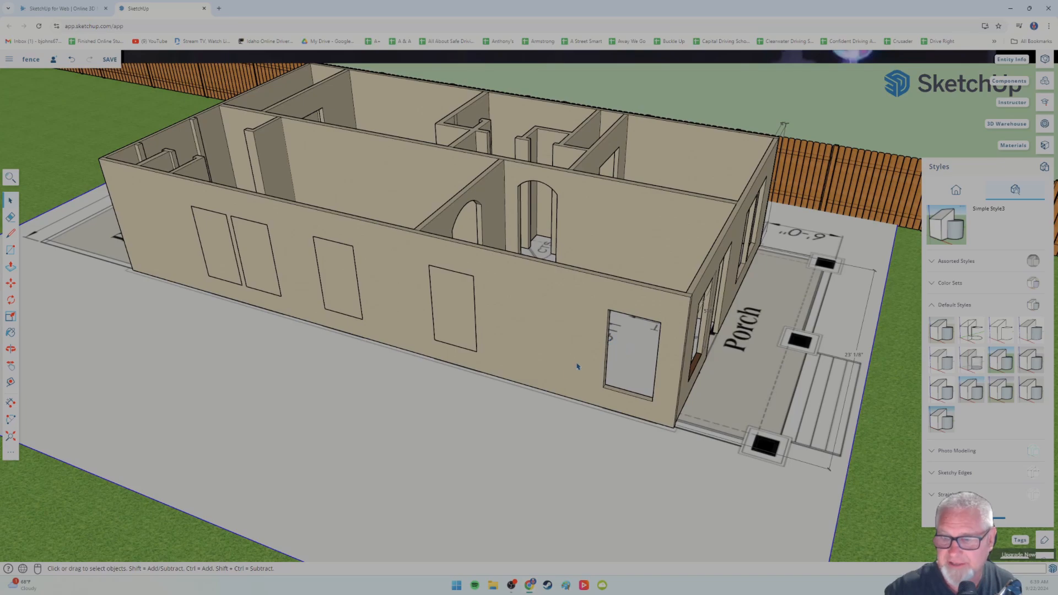
middle_drag(577, 366, 598, 342)
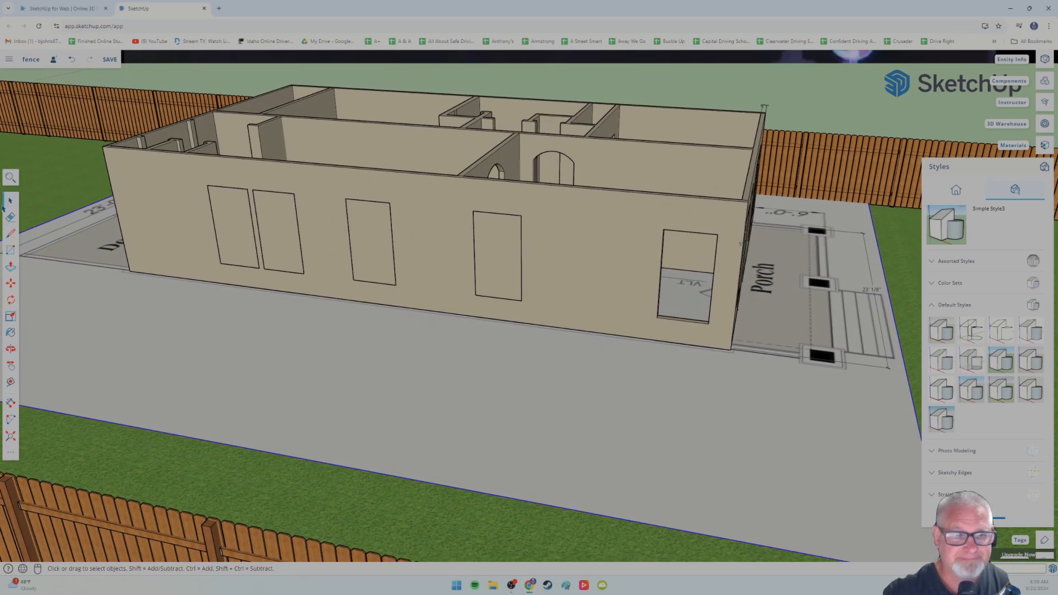
- Try to copy the existing window opening's outline onto the blank wall beside it, and undo the copy
click(686, 292)
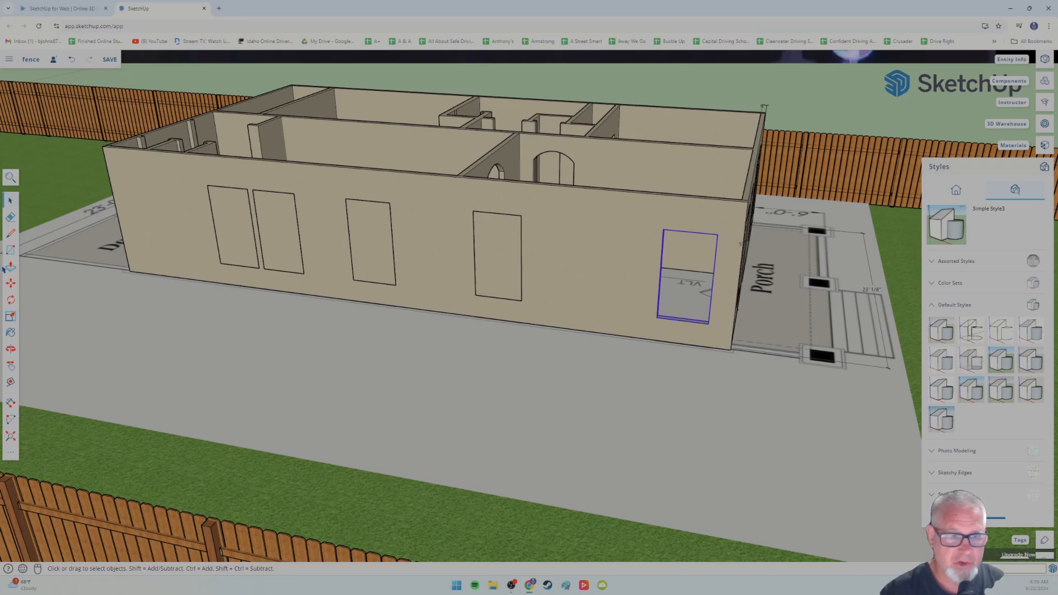
click(10, 282)
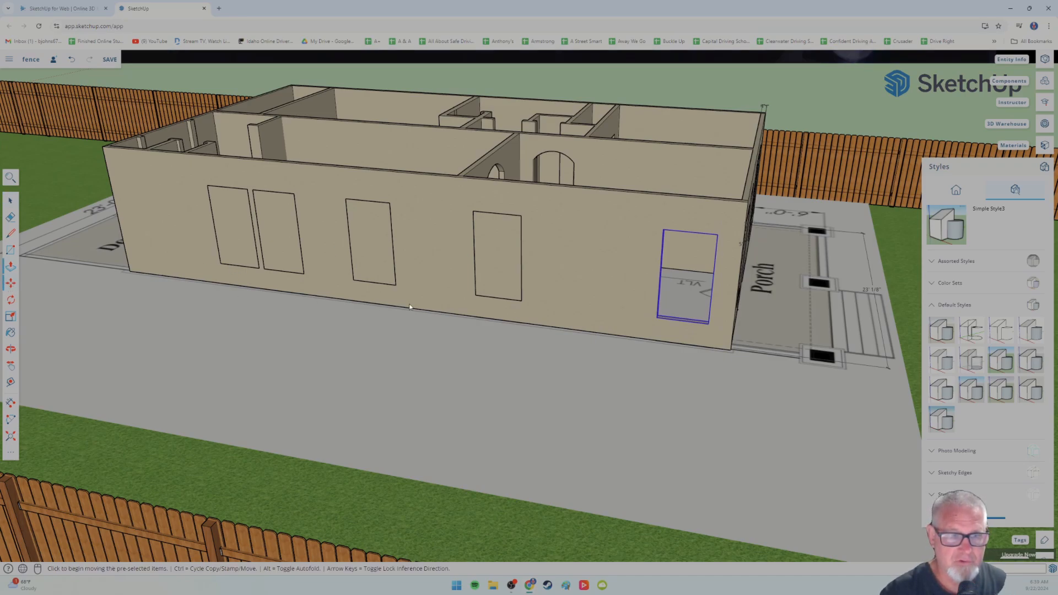
key(ctrl)
click(692, 276)
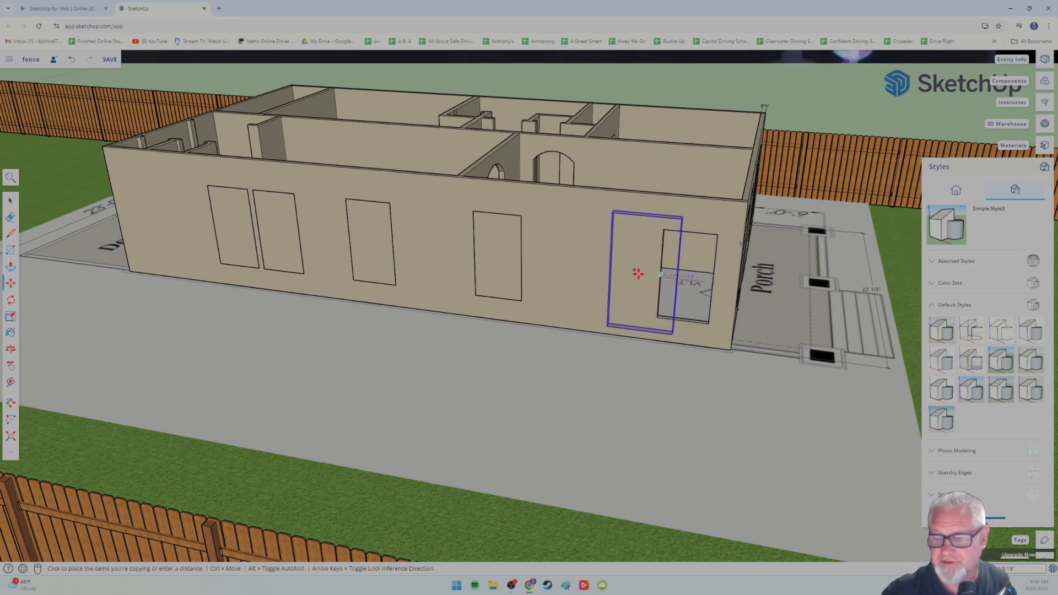
click(594, 268)
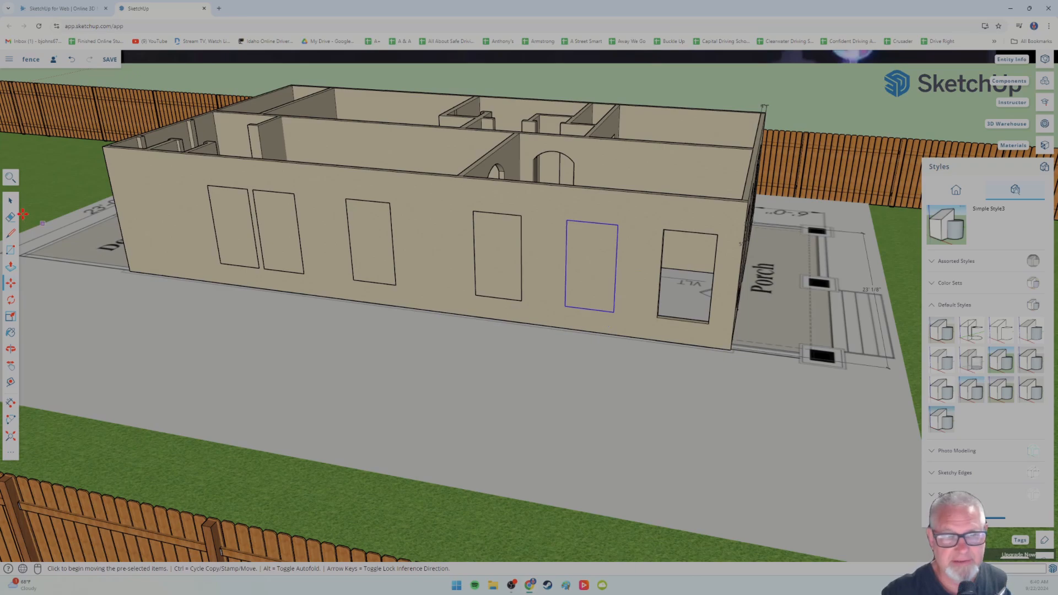
click(10, 201)
click(585, 259)
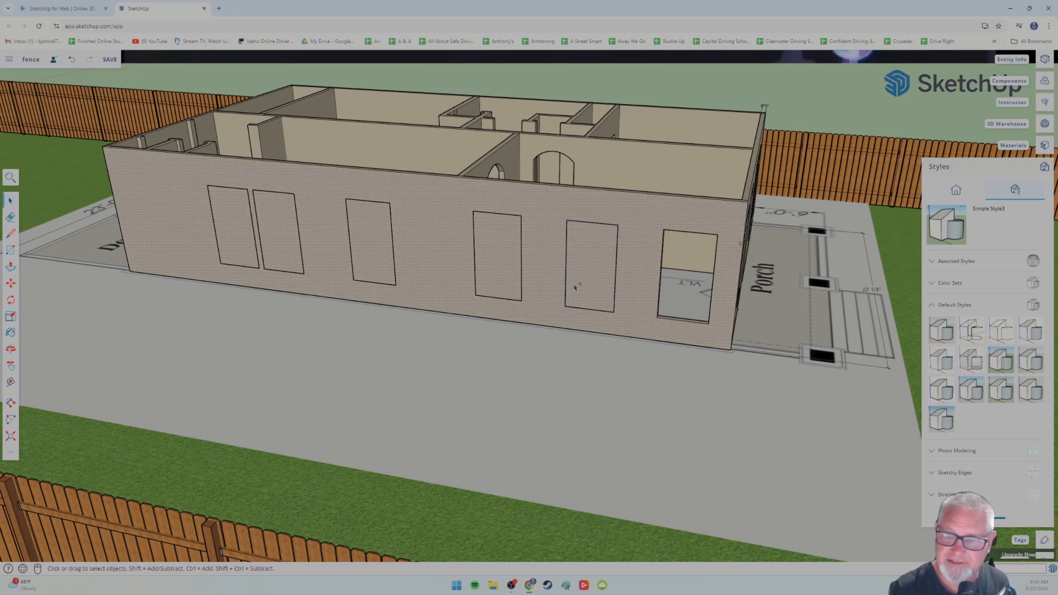
key(ctrl+z)
middle_drag(579, 350, 591, 387)
scroll(573, 344, up, 5)
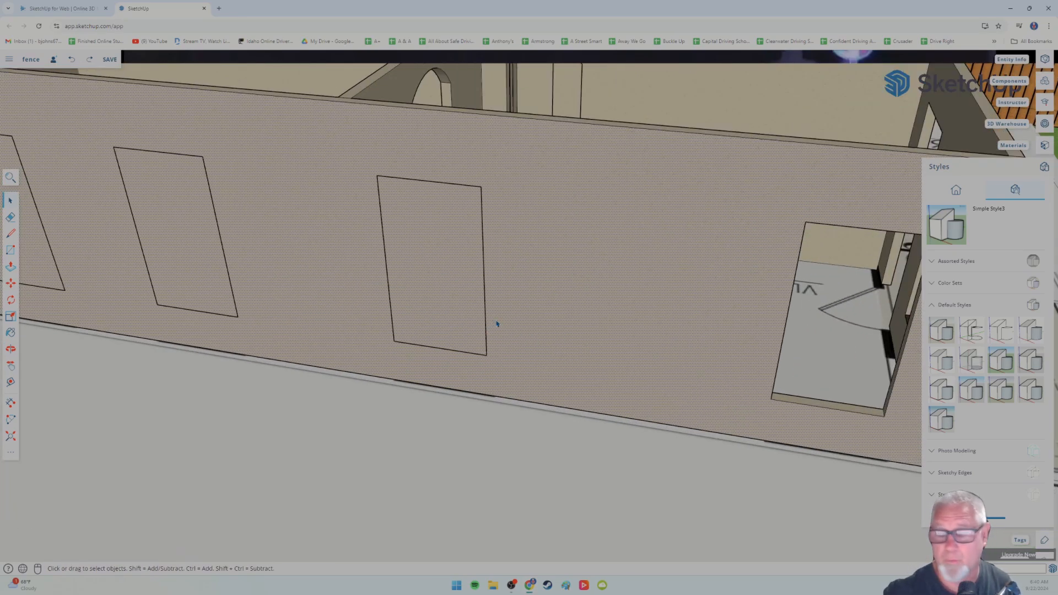
mouse_move(497, 291)
middle_down()
mouse_move(501, 323)
mouse_move(487, 285)
middle_up()
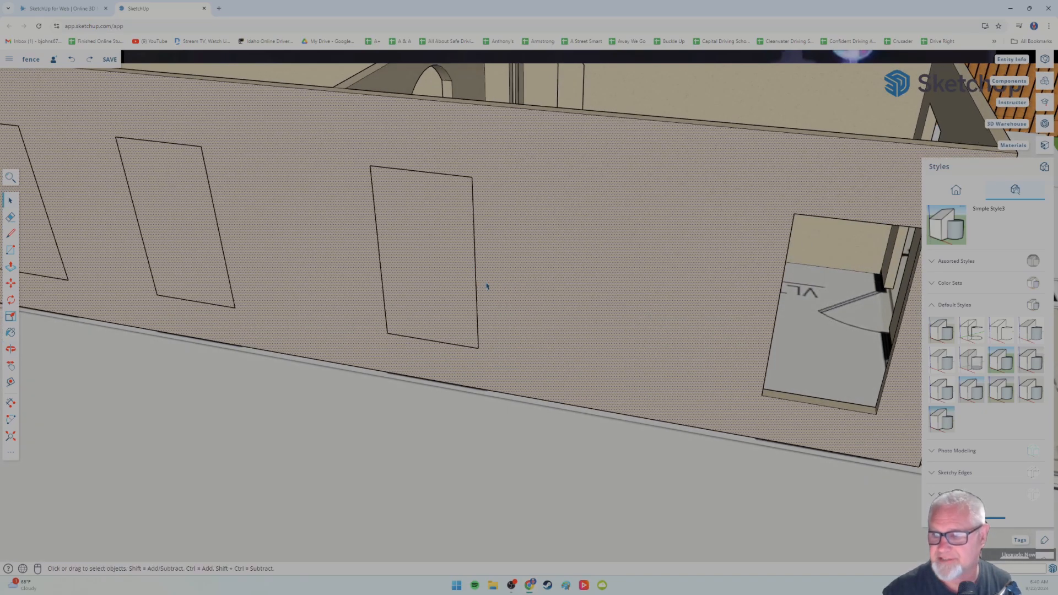
scroll(458, 314, up, 6)
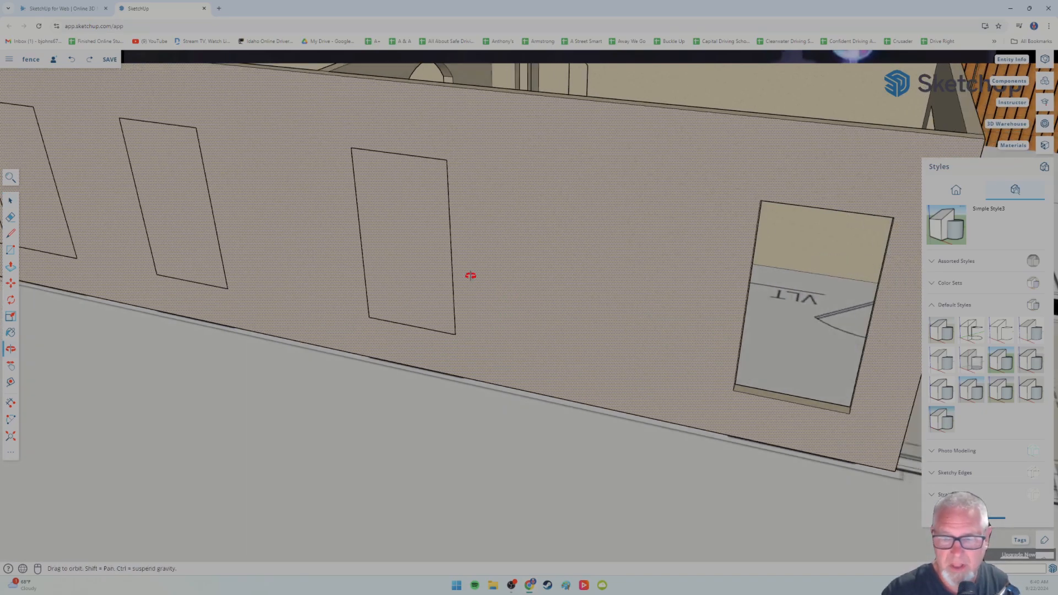
scroll(458, 314, down, 10)
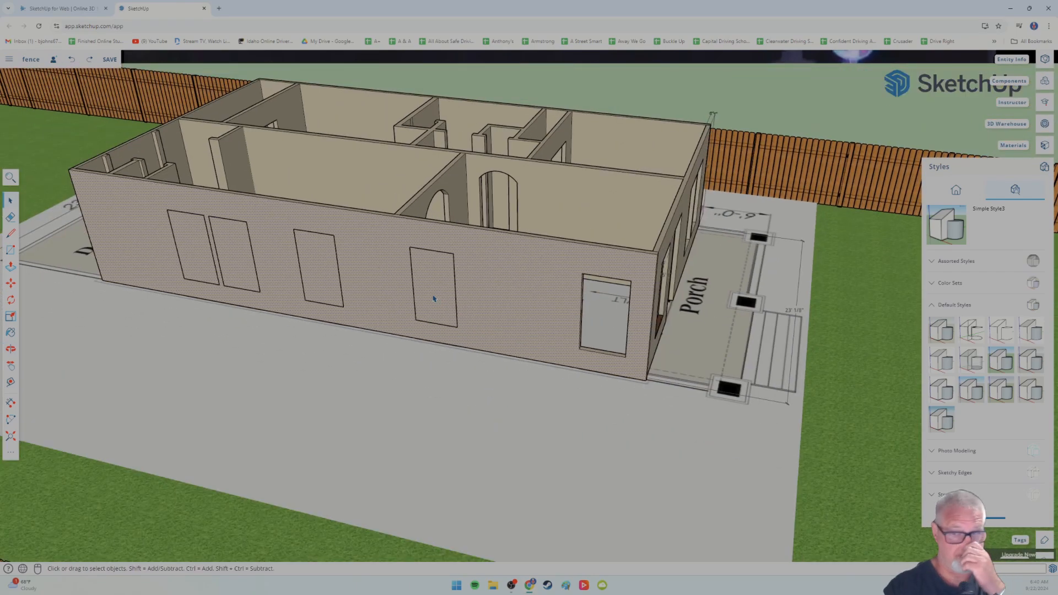
- Retrace the top edges of the two single window outlines with the Line tool to make them separate faces
scroll(434, 298, up, 5)
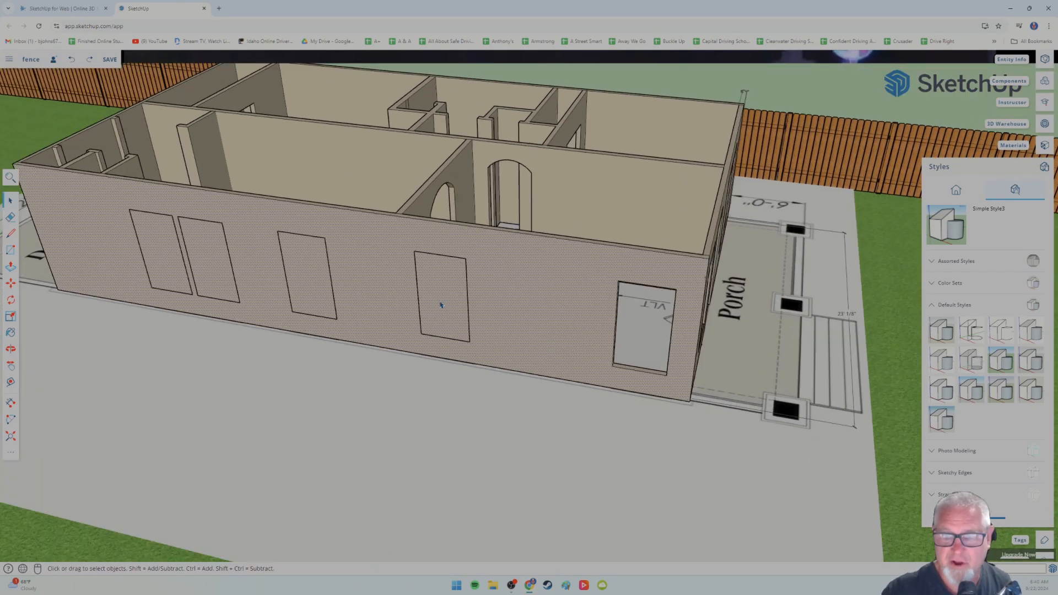
middle_drag(55, 267, 57, 255)
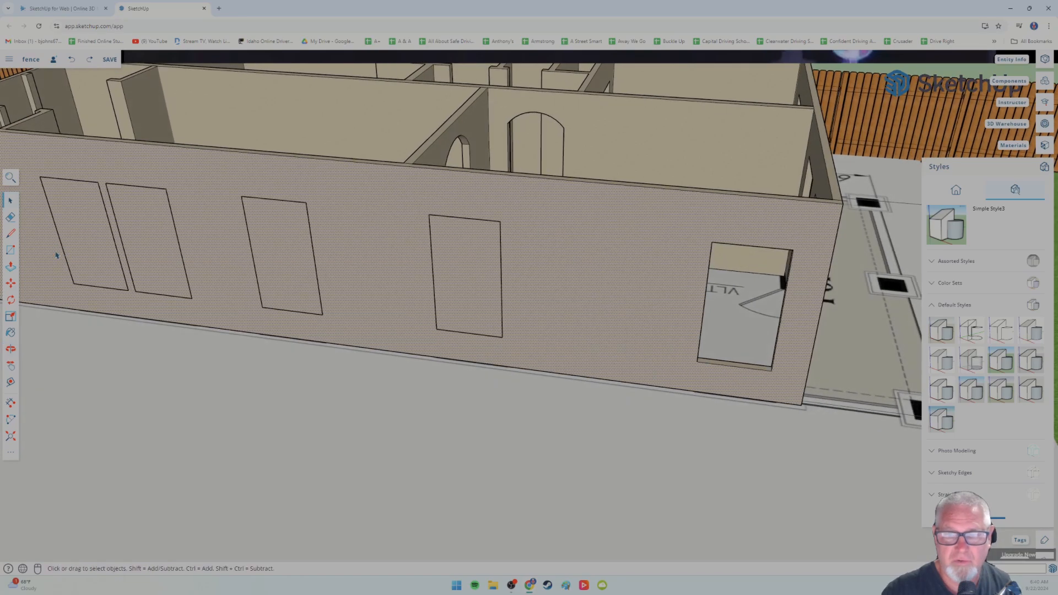
click(11, 236)
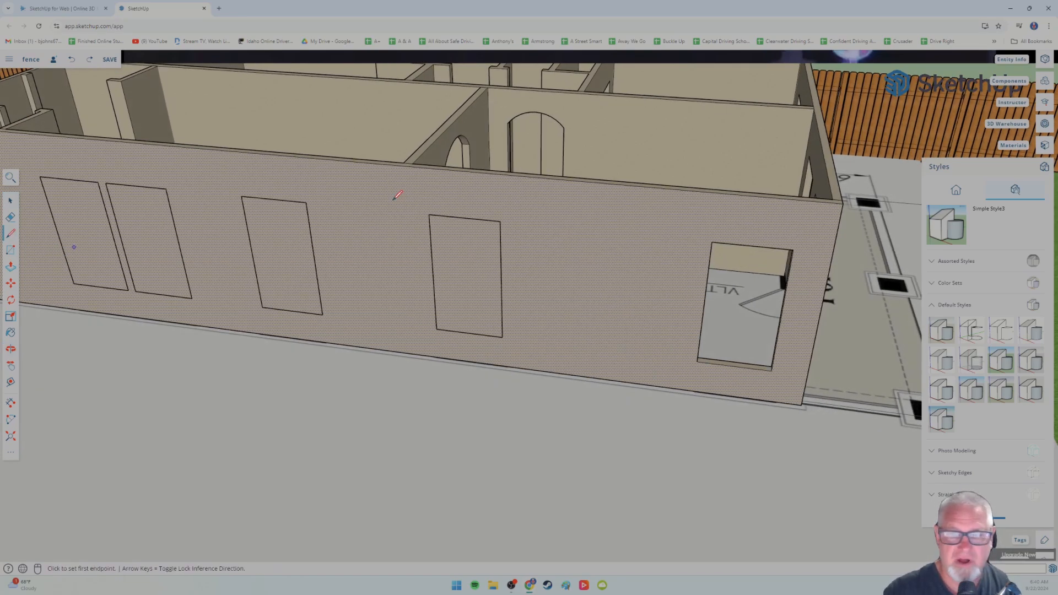
click(429, 215)
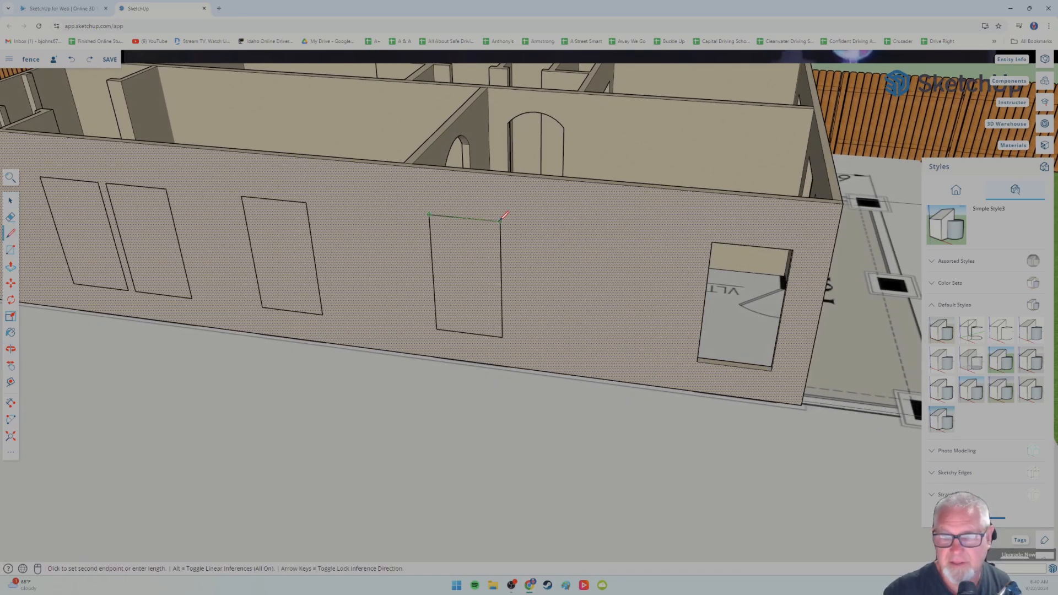
click(500, 222)
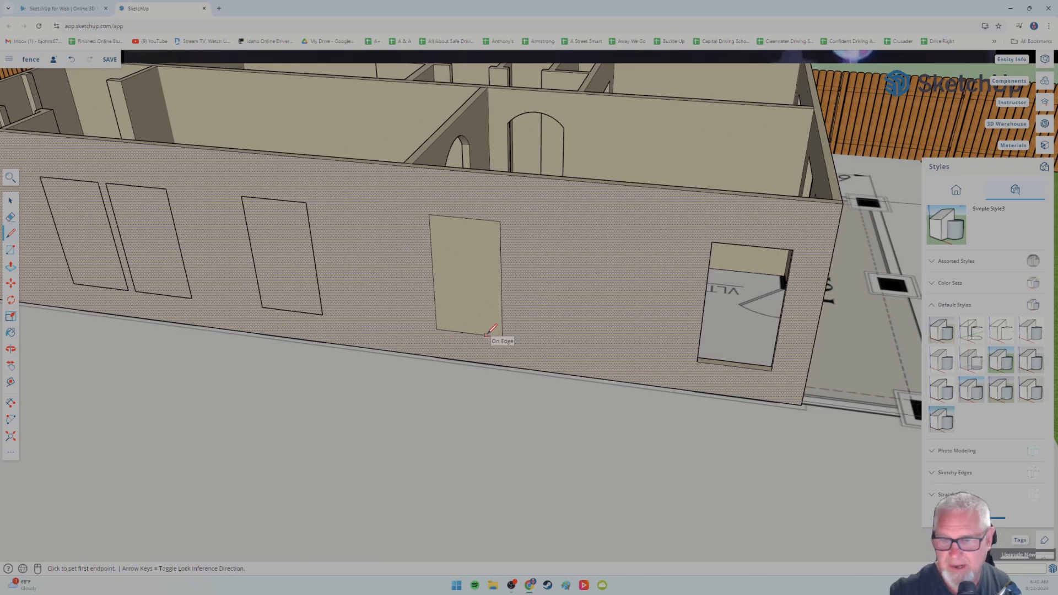
click(243, 196)
click(307, 203)
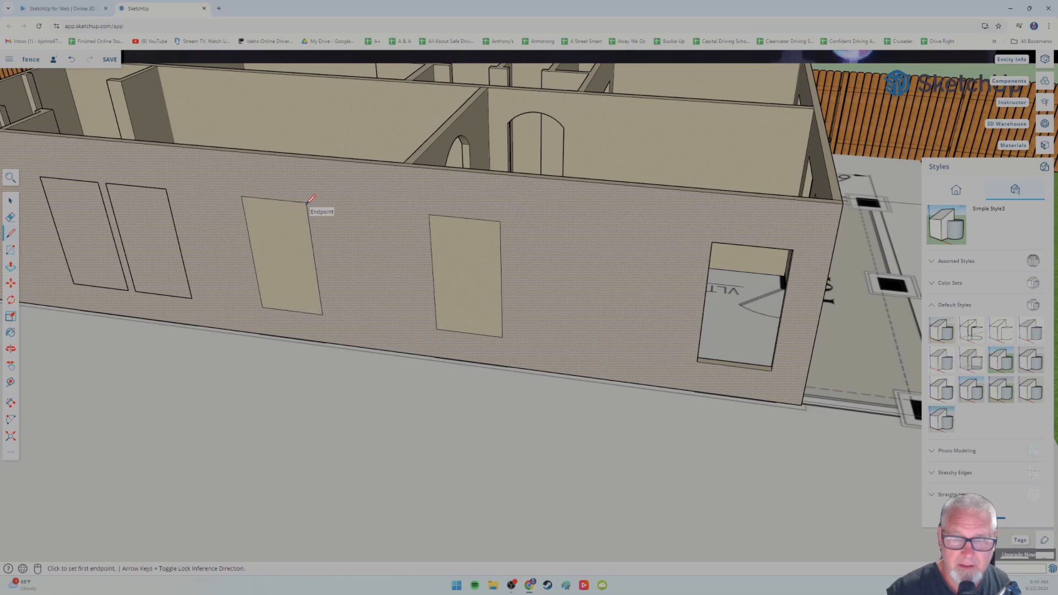
- Retrace the top edges of the two side-by-side window outlines near the deck end to make them separate faces
middle_drag(161, 284, 432, 329)
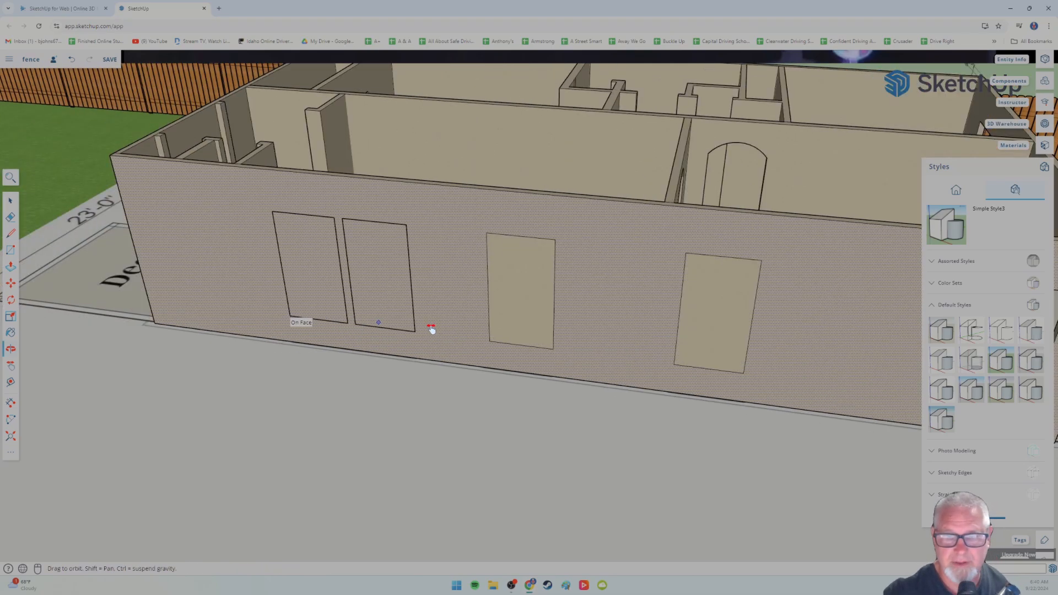
click(399, 222)
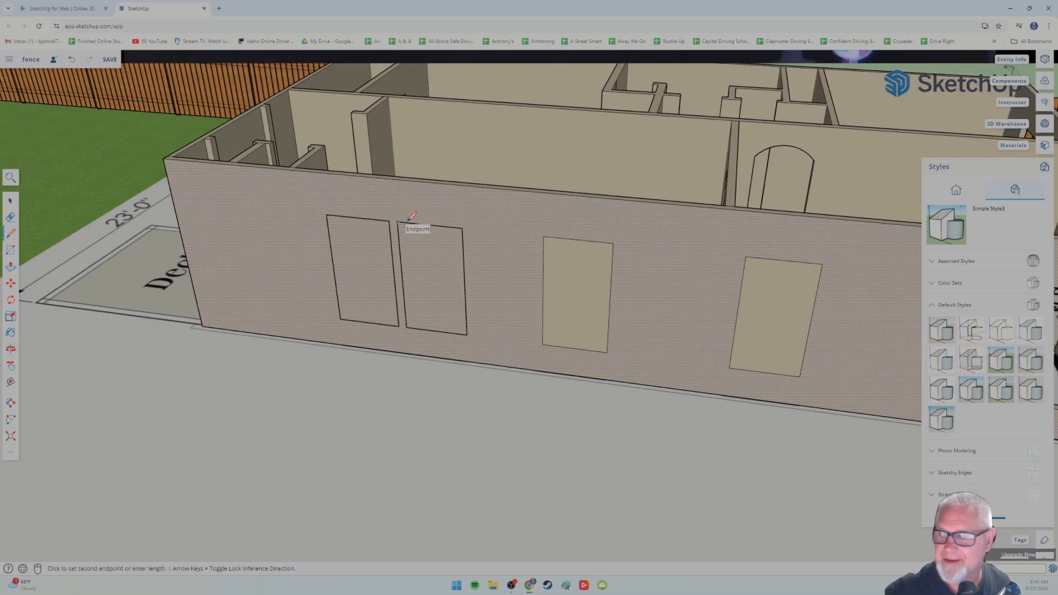
click(462, 227)
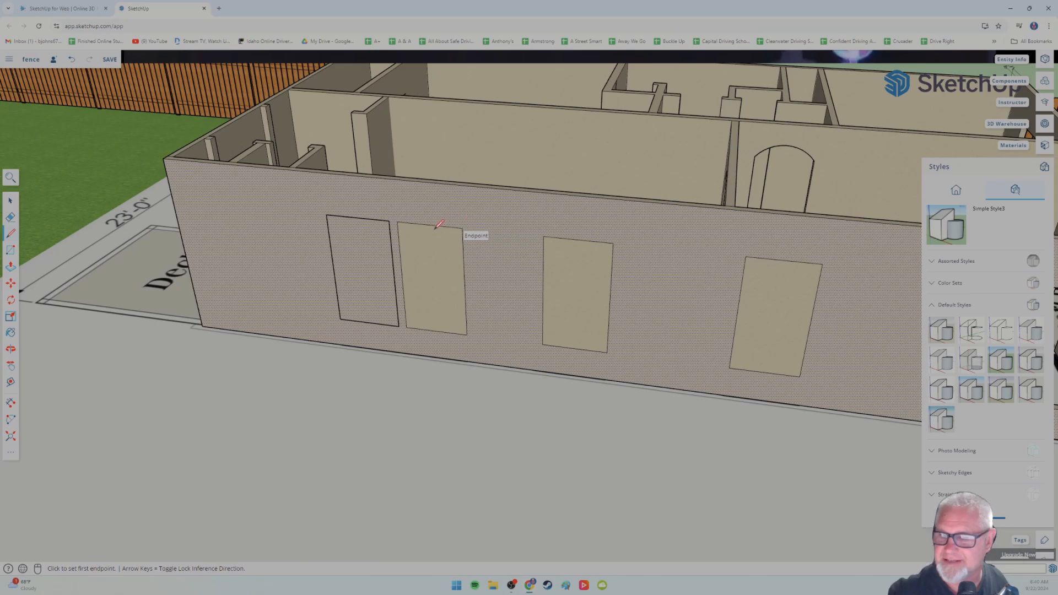
click(327, 215)
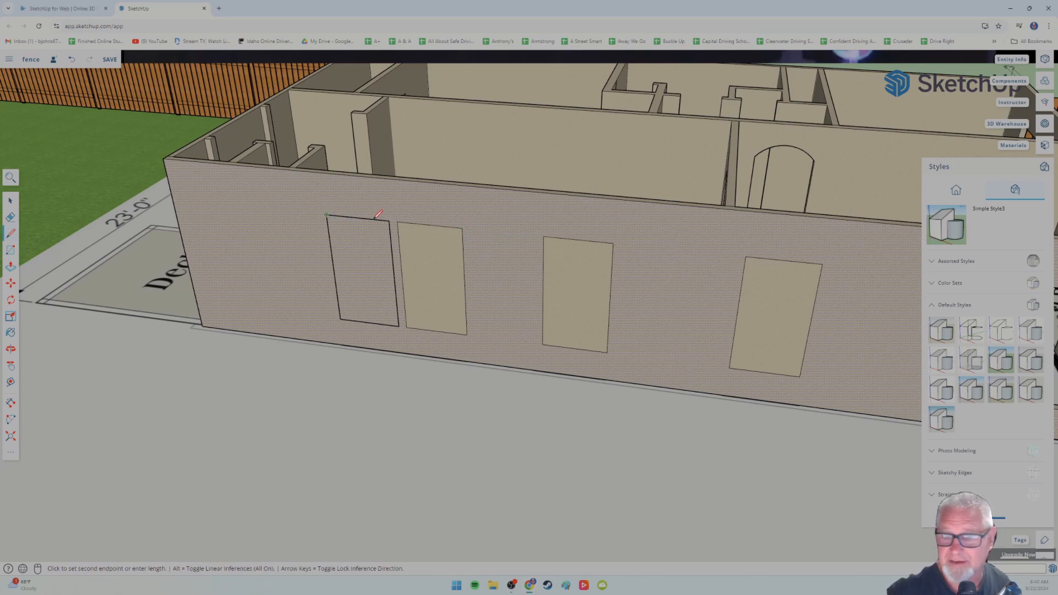
click(389, 219)
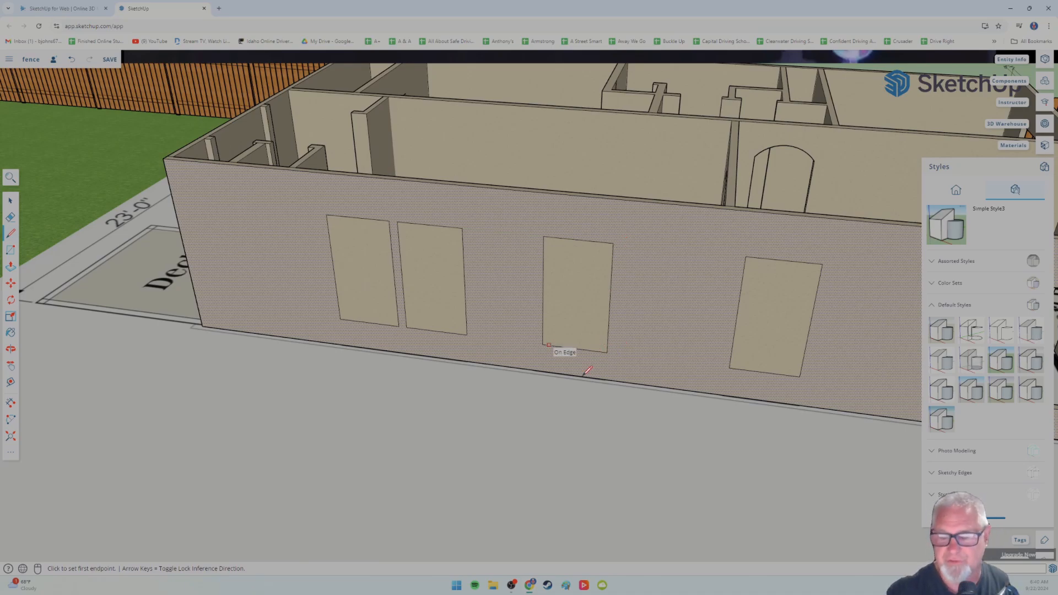
- Push the window face nearest the existing opening inward into the wall with Push/Pull
mouse_move(546, 421)
middle_down()
mouse_move(481, 418)
mouse_move(503, 421)
mouse_move(472, 443)
mouse_move(432, 437)
mouse_move(512, 422)
middle_up()
scroll(580, 435, up, 5)
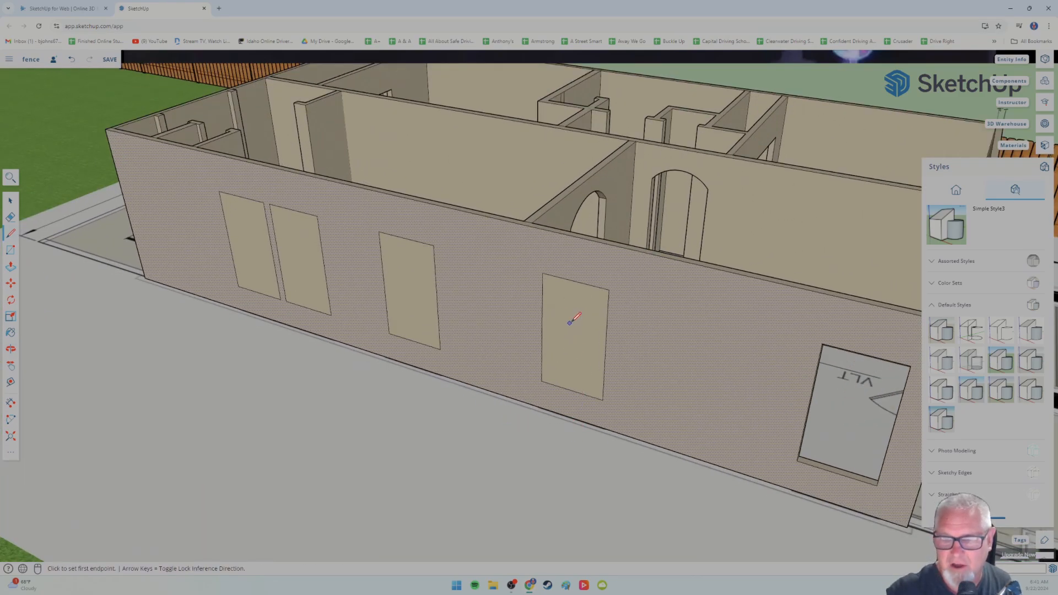
click(11, 266)
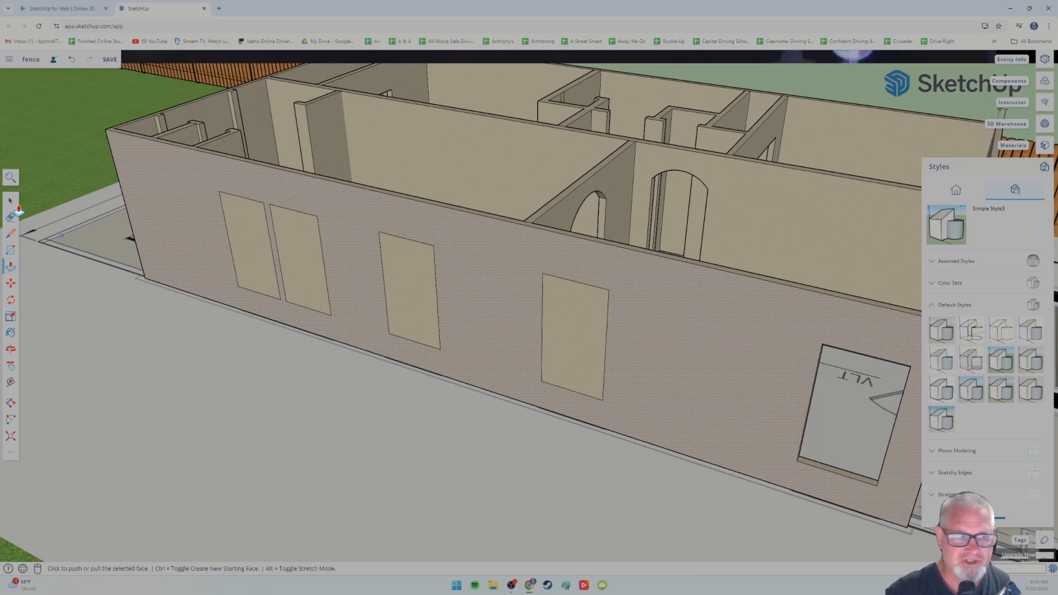
key(space)
click(572, 335)
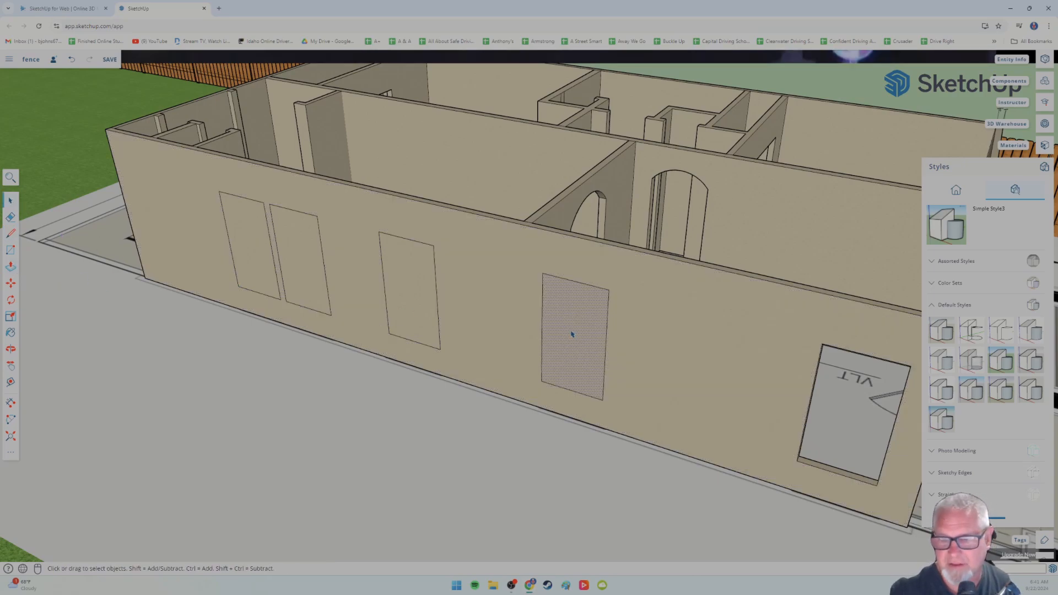
middle_drag(571, 333, 557, 376)
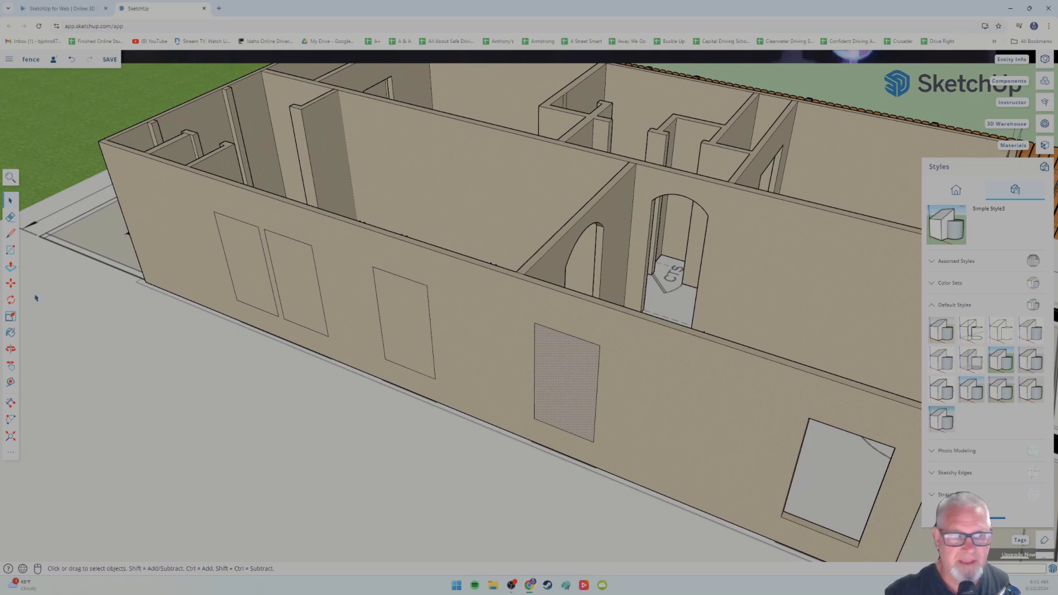
click(11, 270)
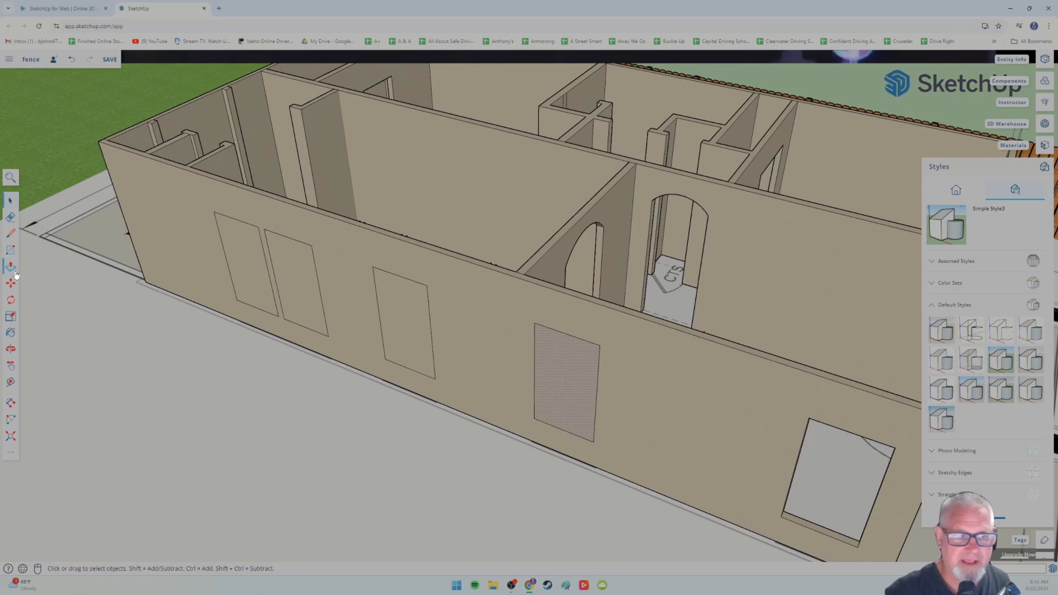
click(559, 351)
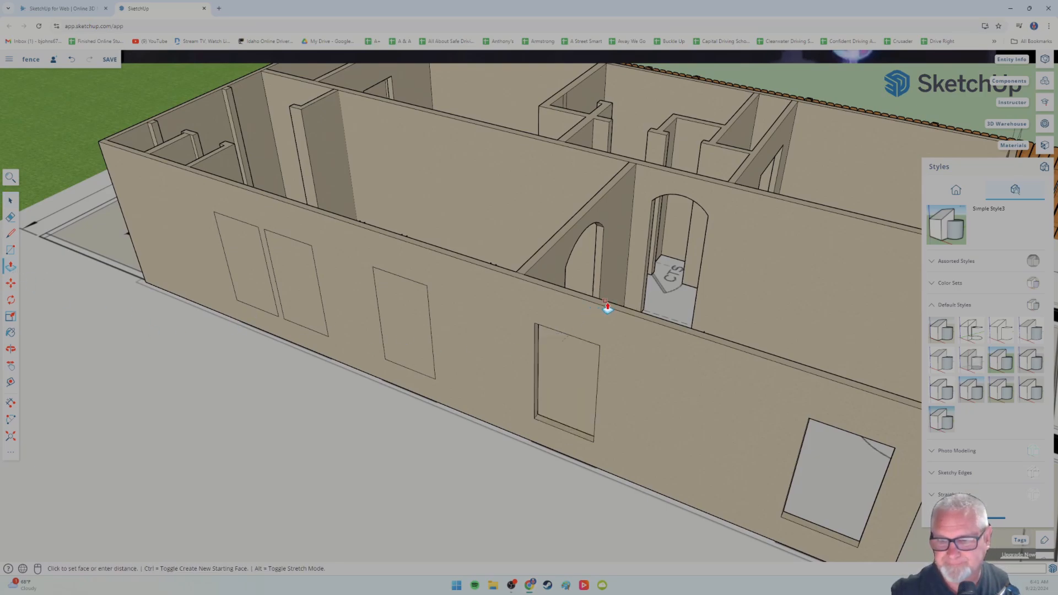
key(o)
drag(485, 430, 463, 419)
click(10, 200)
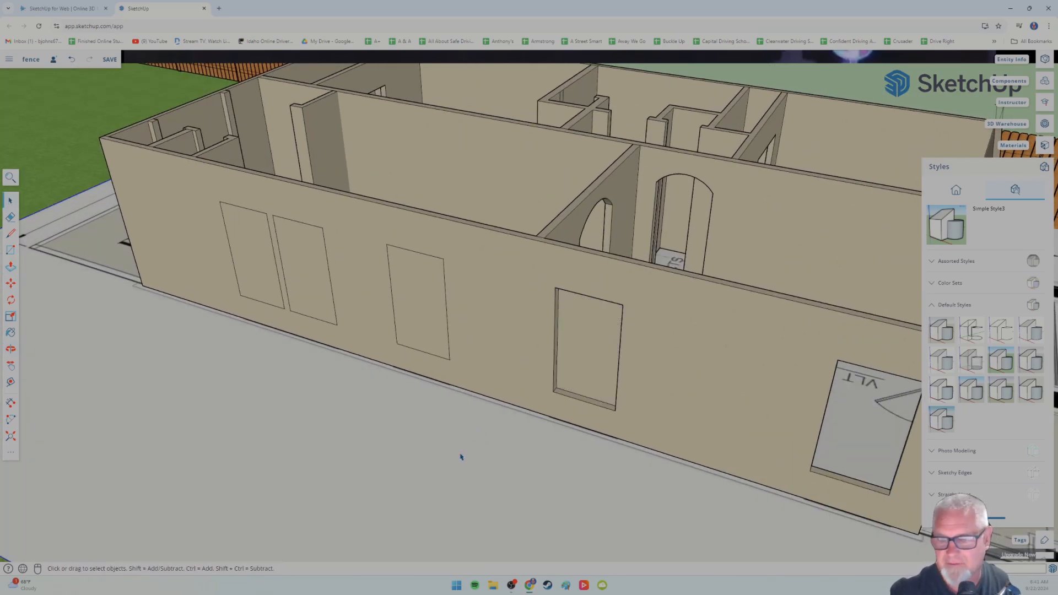
- Delete the recessed face of the window nearest the existing opening to cut it through the long exterior wall
click(583, 362)
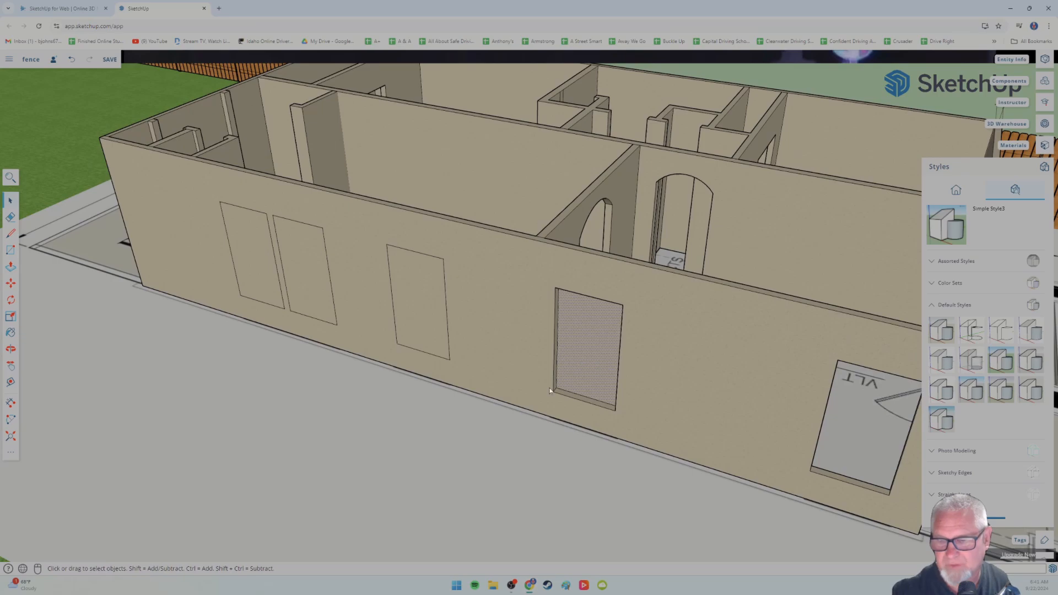
middle_drag(550, 392, 369, 430)
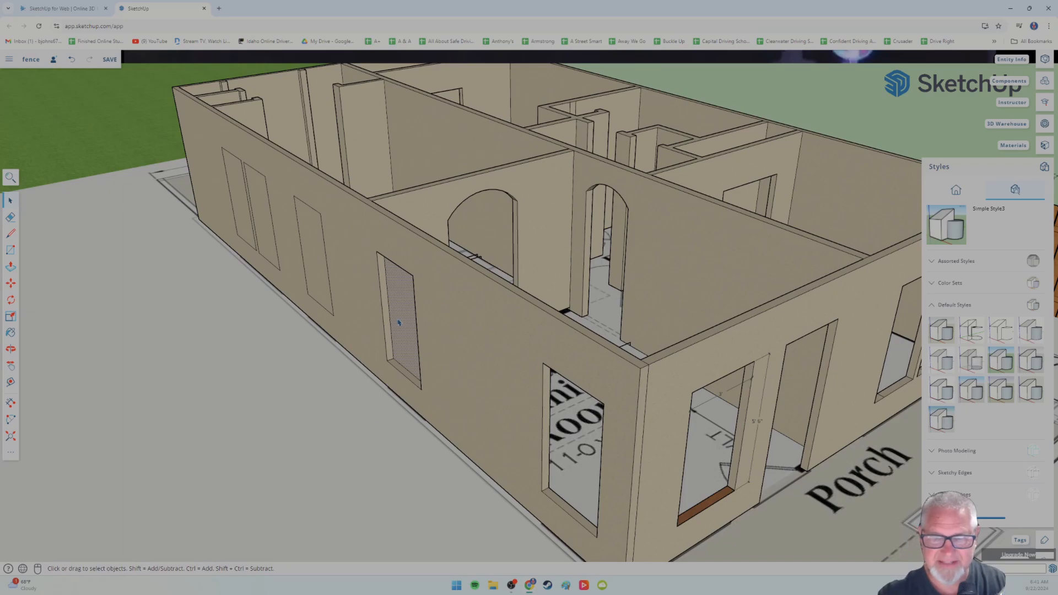
middle_drag(428, 392, 322, 409)
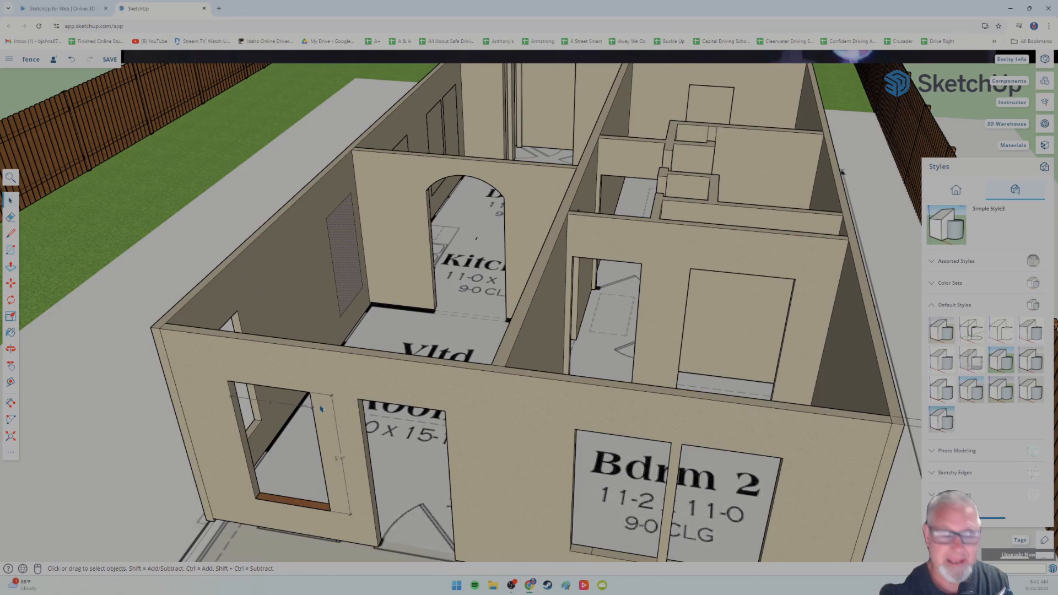
key(Delete)
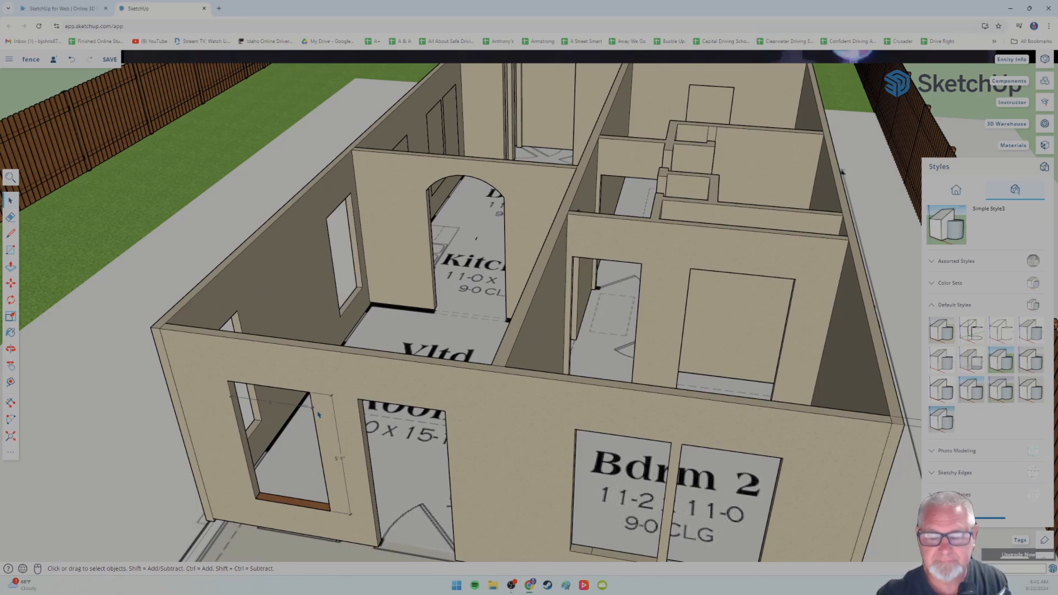
- Push the middle single window's face inward to the wall's inner side with Push/Pull
middle_drag(211, 375, 522, 332)
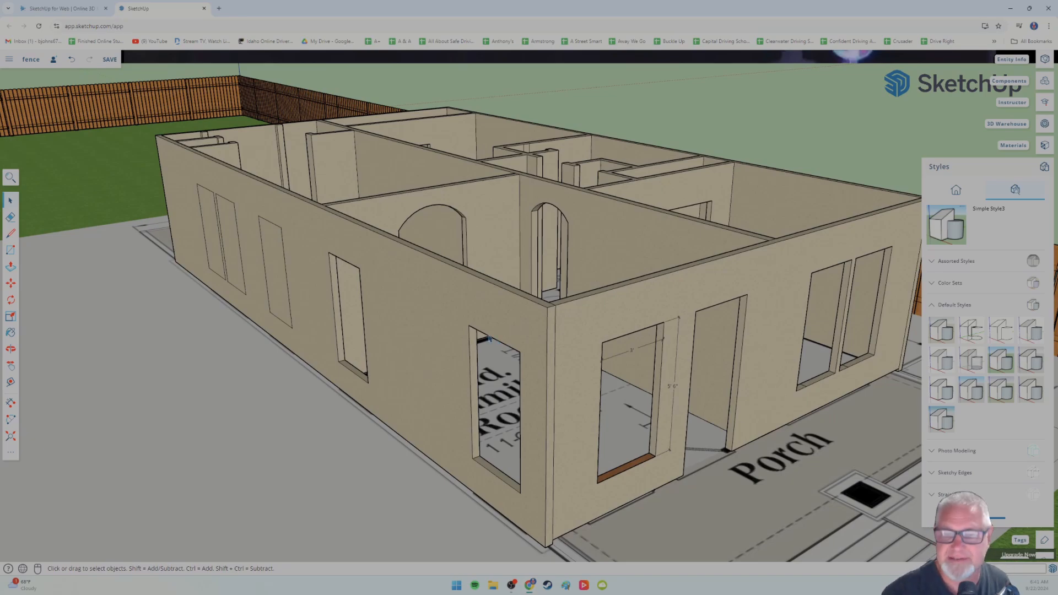
middle_drag(489, 337, 511, 359)
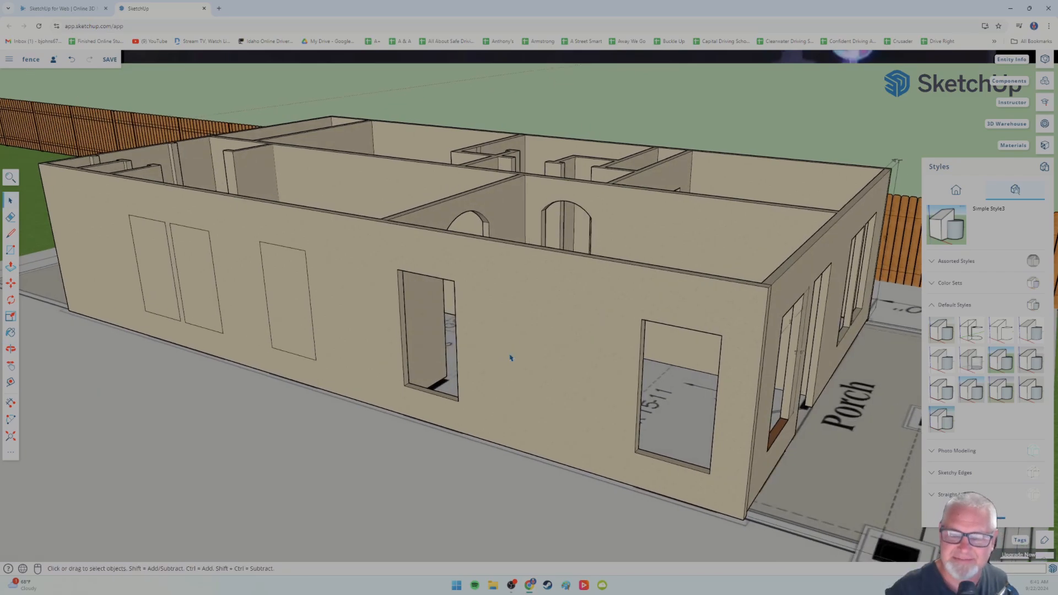
mouse_move(510, 354)
middle_down()
mouse_move(506, 370)
mouse_move(531, 355)
mouse_move(508, 347)
middle_up()
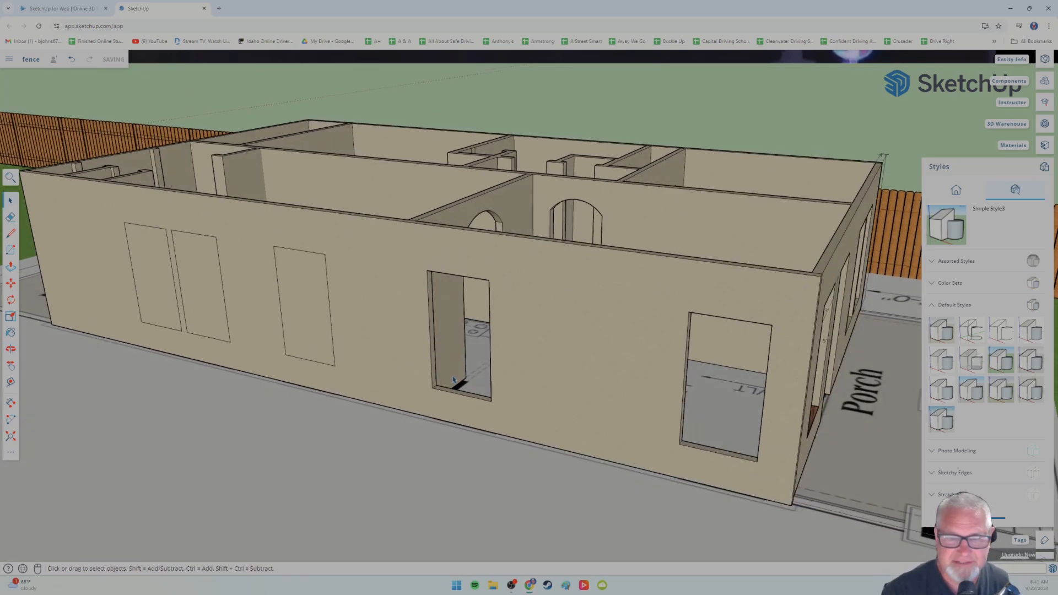
click(306, 297)
middle_drag(64, 232, 65, 267)
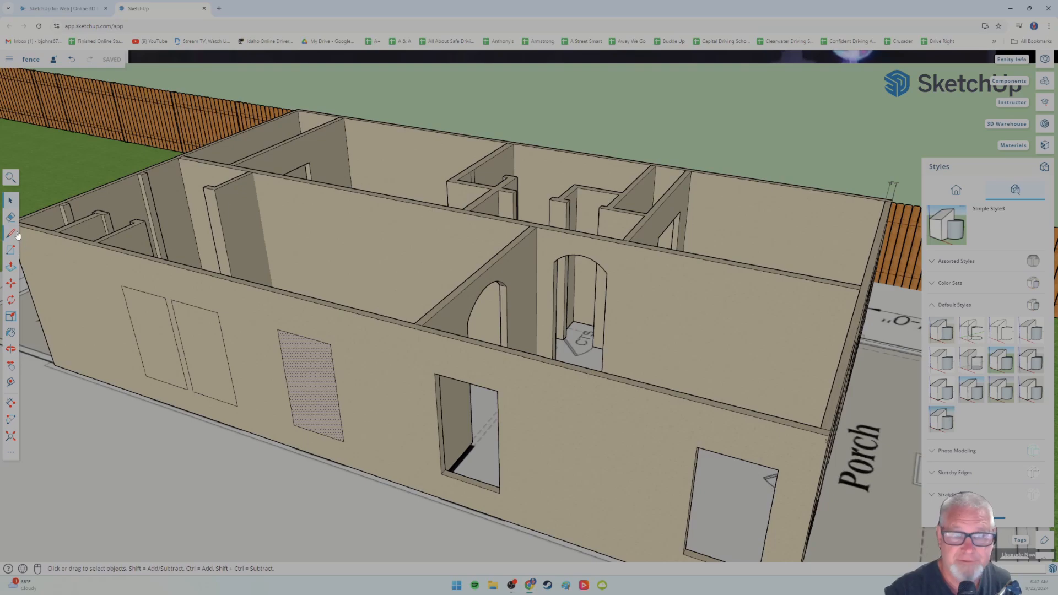
key(p)
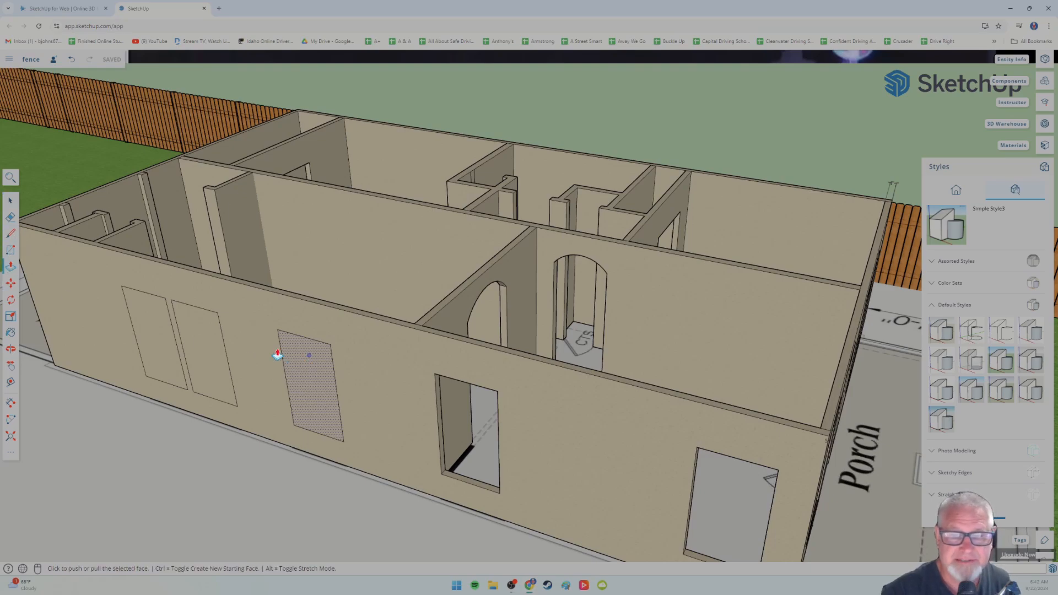
click(303, 358)
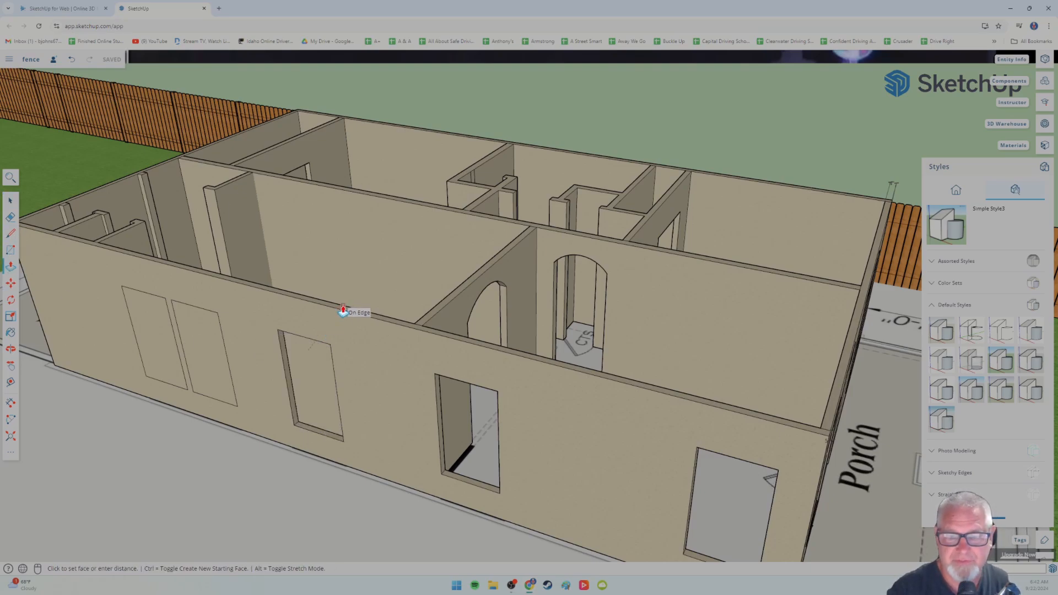
click(343, 311)
- Delete the recessed face of the middle single window to leave an open hole
middle_drag(215, 425, 230, 373)
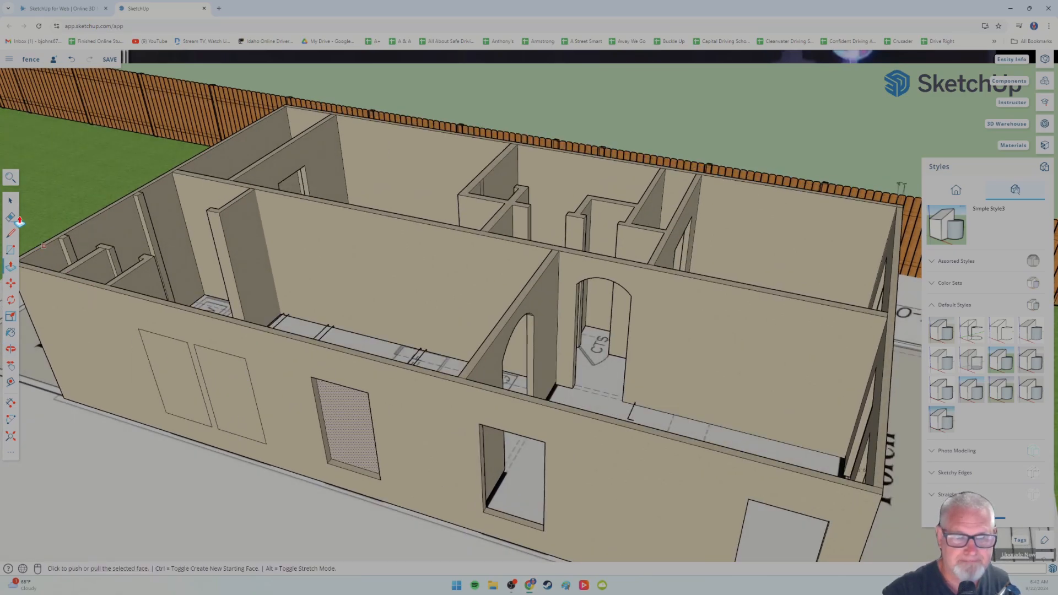
click(10, 201)
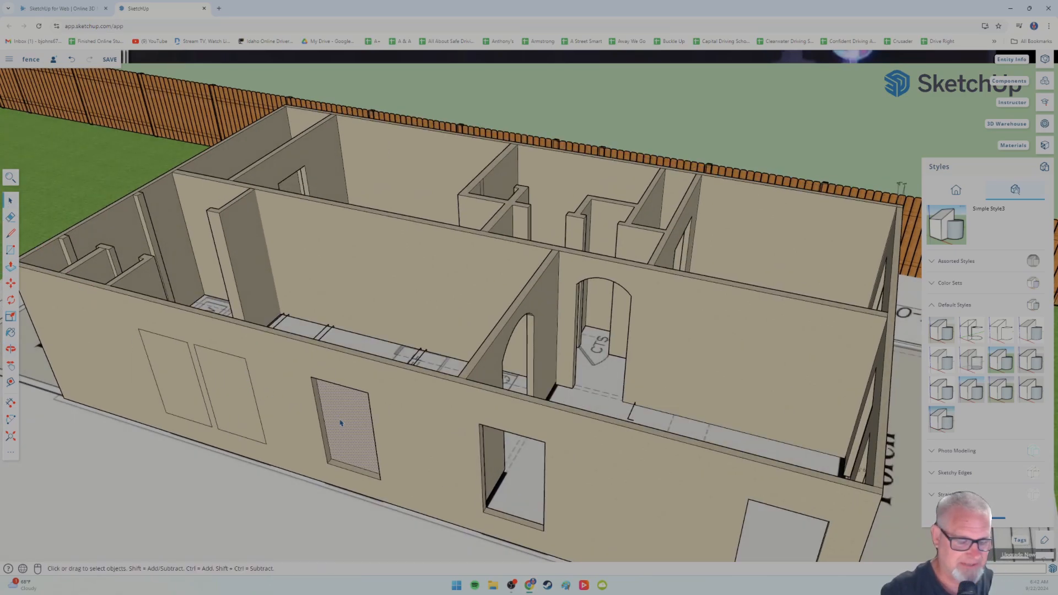
key(Delete)
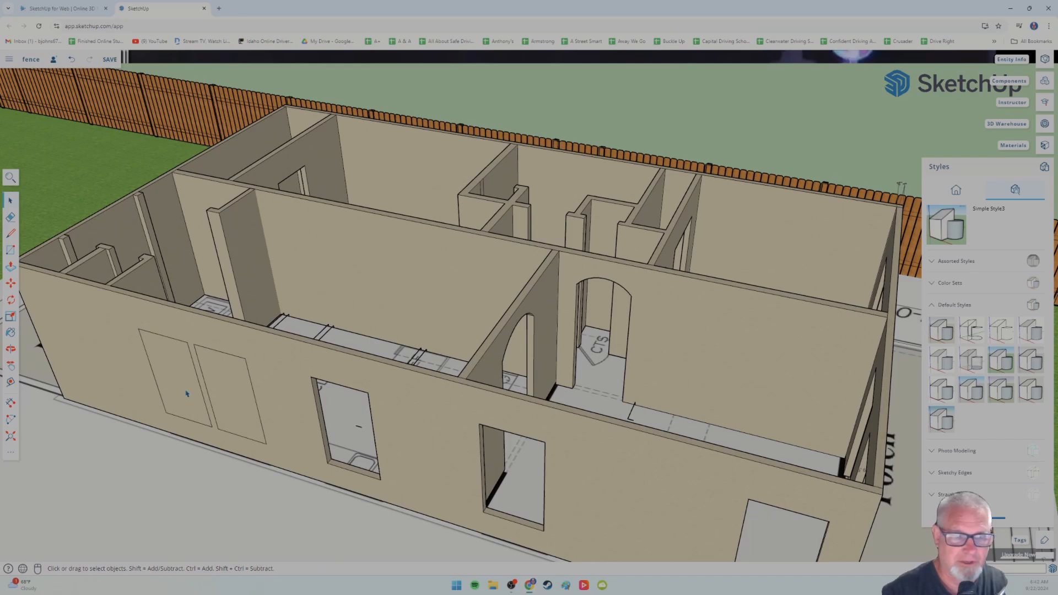
- Push both side-by-side window faces at the far end of the long wall inward through the wall's thickness
click(224, 393)
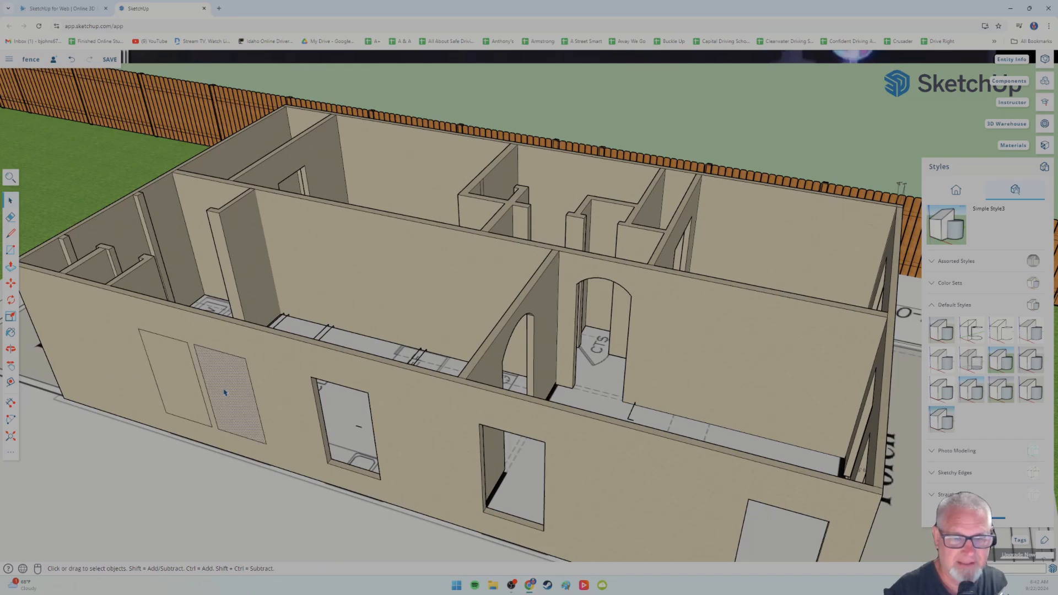
shift+click(183, 386)
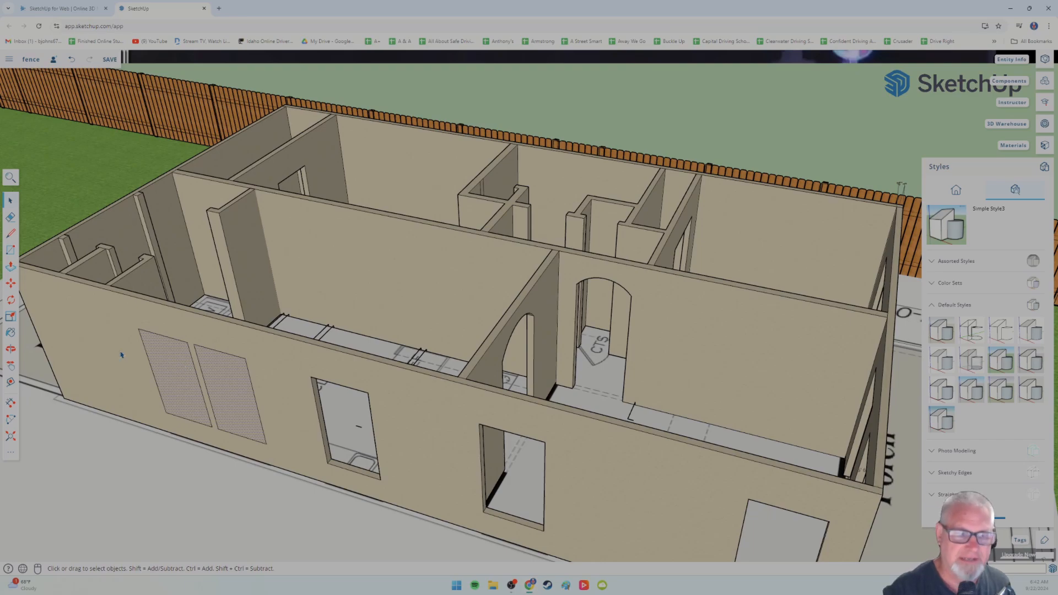
click(14, 268)
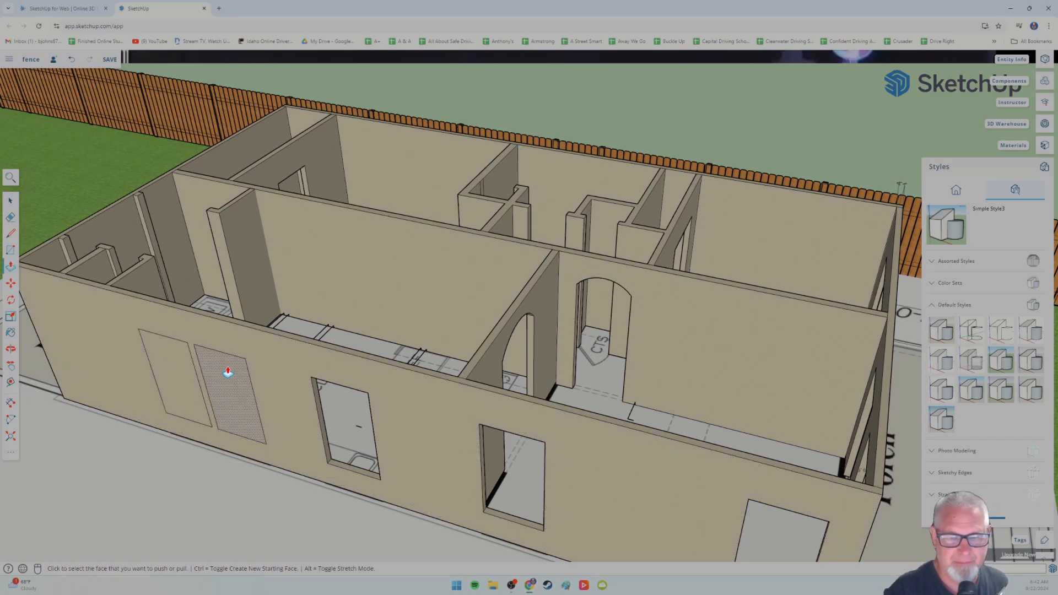
click(265, 331)
click(163, 370)
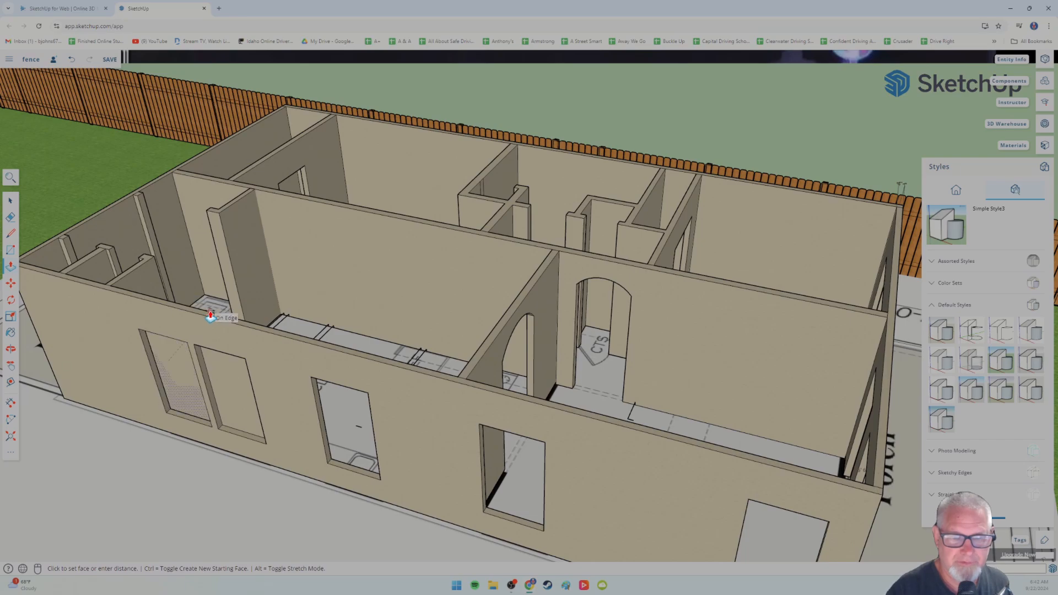
click(211, 316)
- Delete the recessed faces of the two side-by-side windows to open them through the wall
key(space)
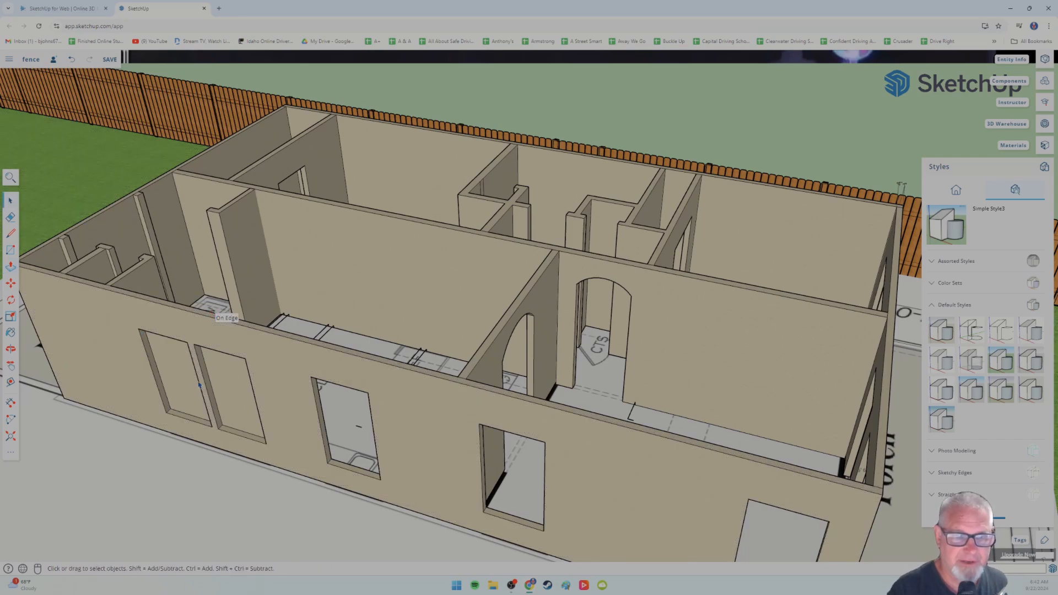
click(241, 387)
key(Delete)
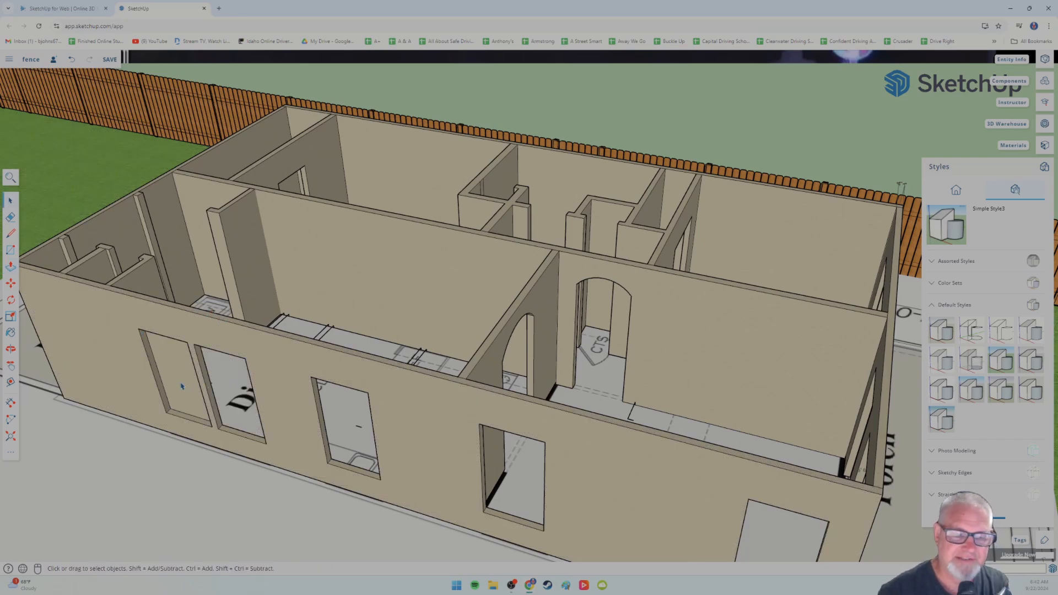
click(179, 395)
key(Delete)
- Inspect the window openings along the long exterior wall and around the porch corner of the house
middle_drag(222, 390, 205, 339)
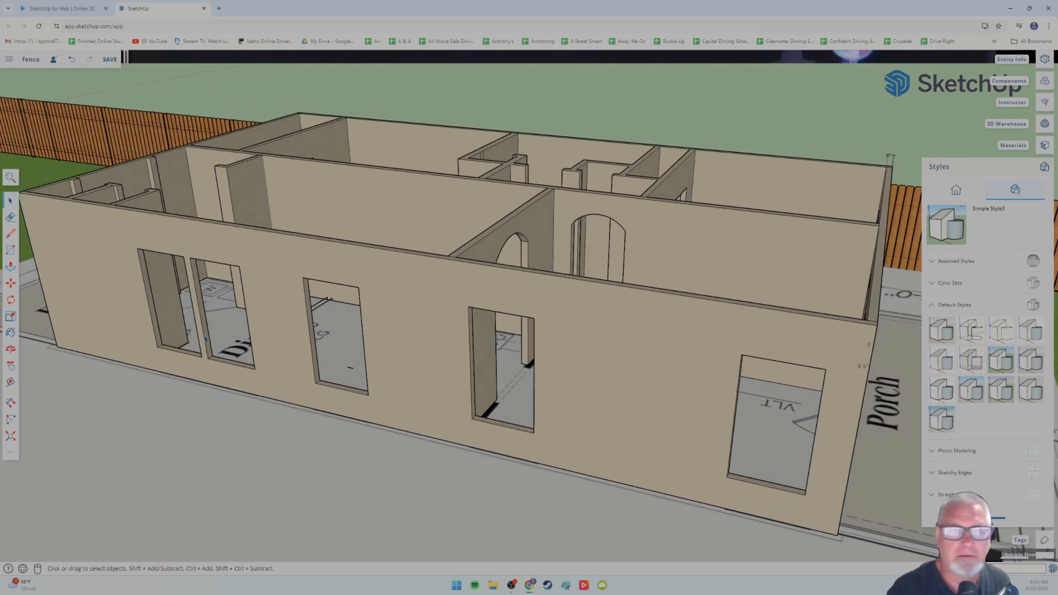
mouse_move(284, 362)
middle_down()
mouse_move(190, 359)
mouse_move(274, 355)
middle_up()
middle_drag(297, 368, 340, 379)
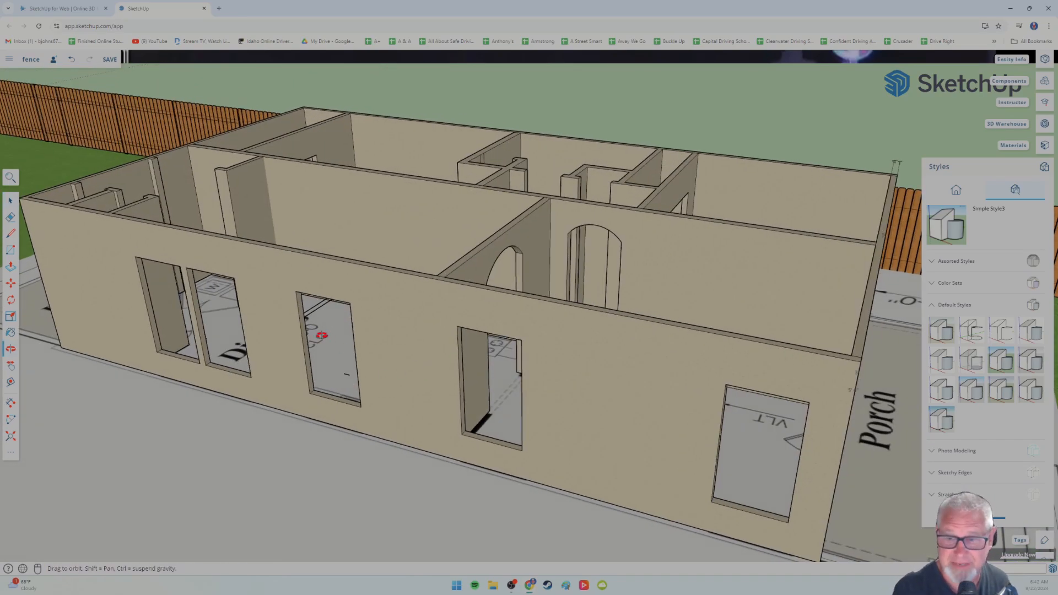
middle_drag(307, 338, 329, 352)
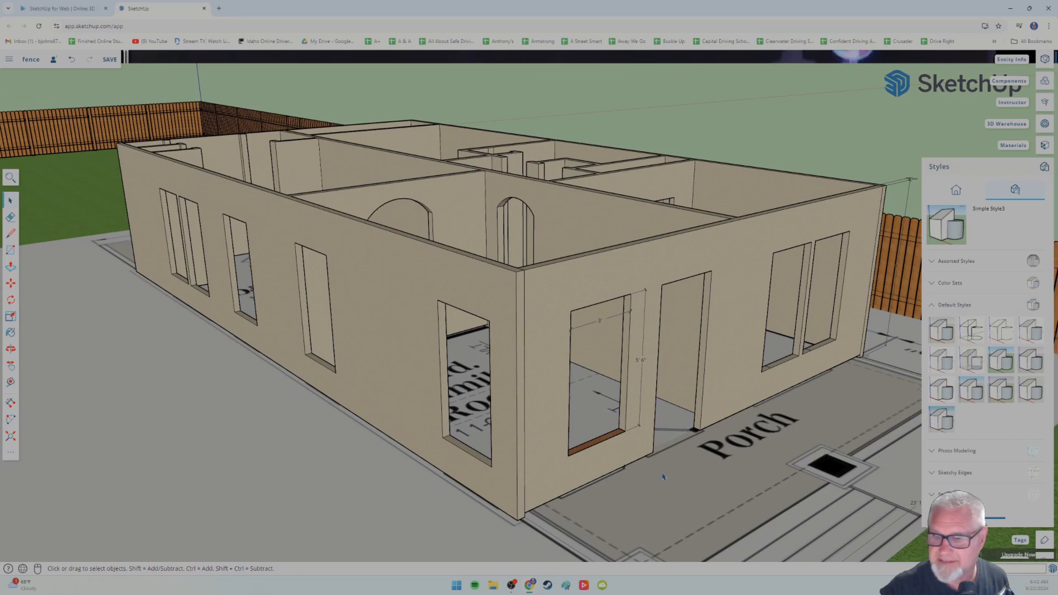
middle_drag(425, 455, 441, 396)
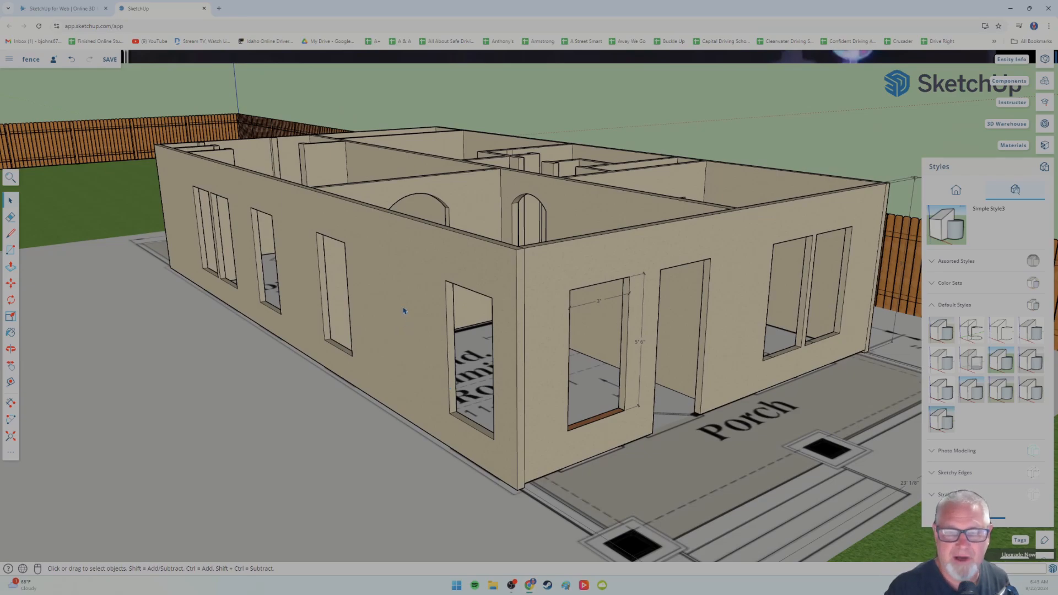
middle_drag(401, 307, 405, 321)
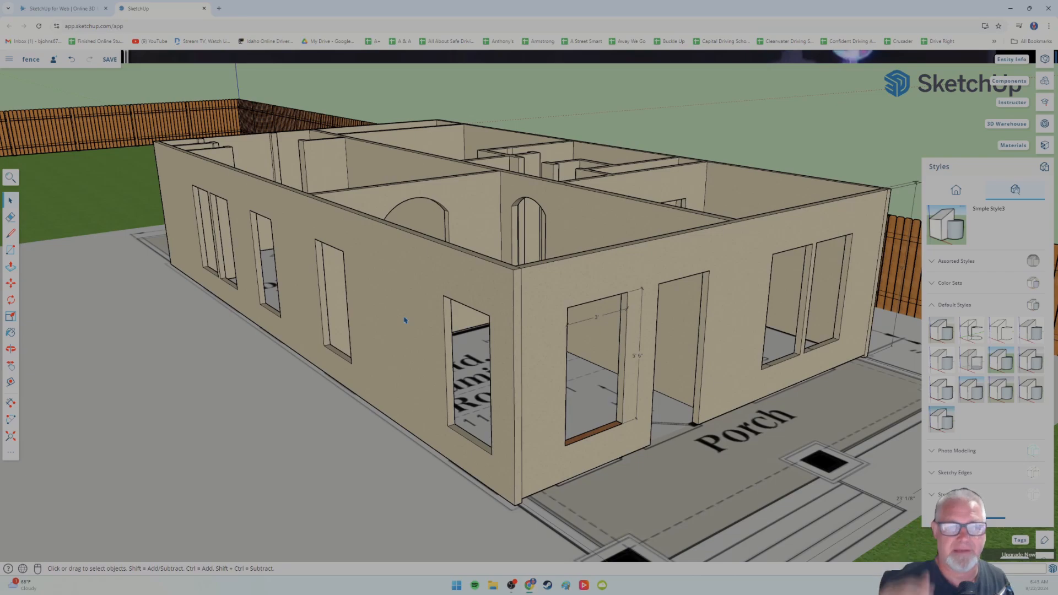
- Examine the house from above the porch side, checking the front wall openings and the interior room layout
middle_drag(365, 318, 404, 356)
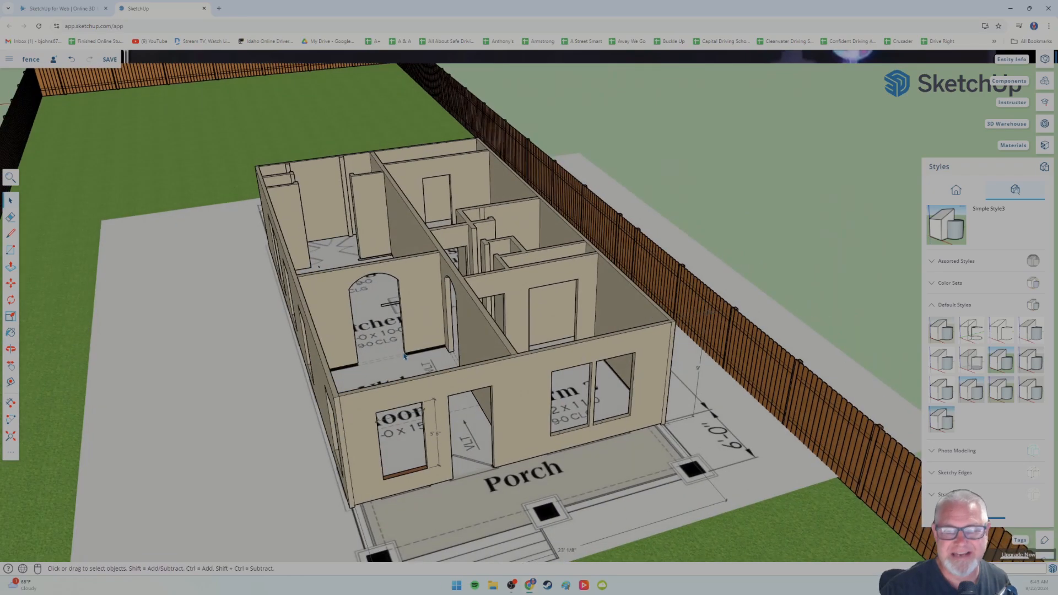
middle_drag(462, 405, 425, 412)
middle_drag(475, 388, 450, 401)
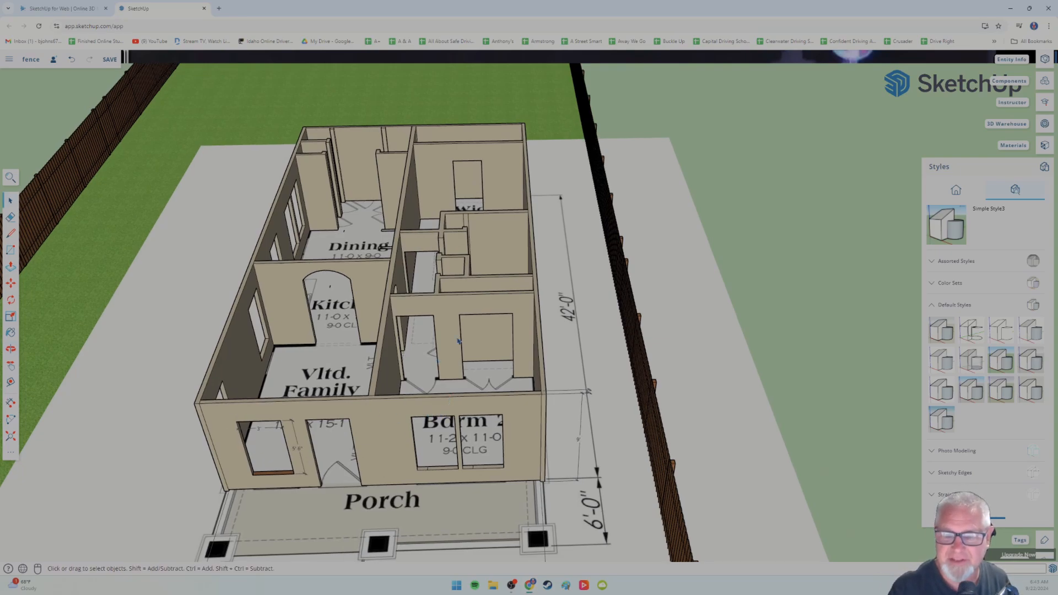
scroll(391, 447, up, 10)
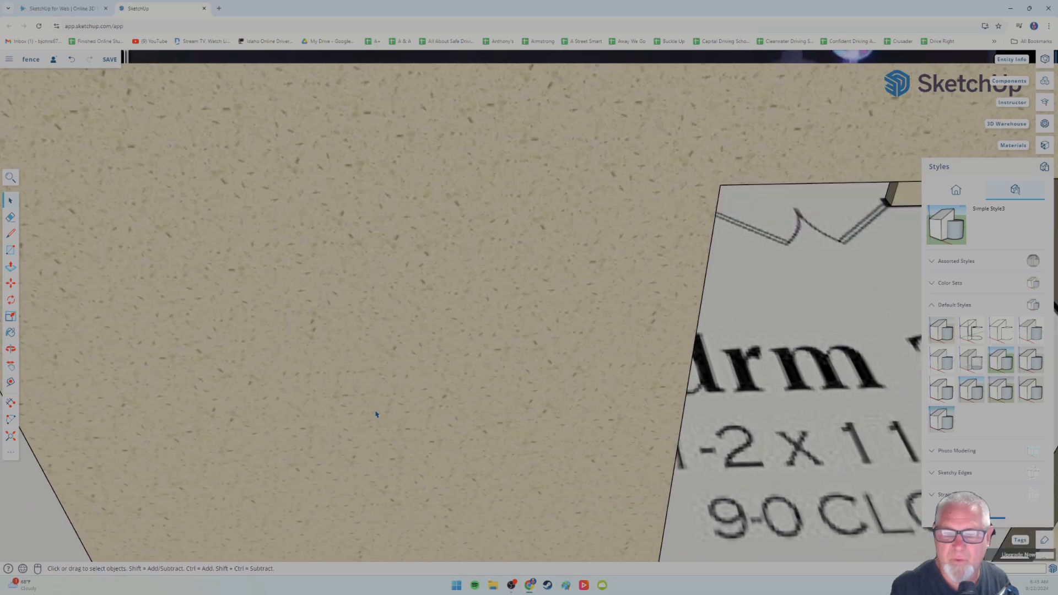
middle_drag(377, 414, 369, 375)
scroll(368, 373, down, 10)
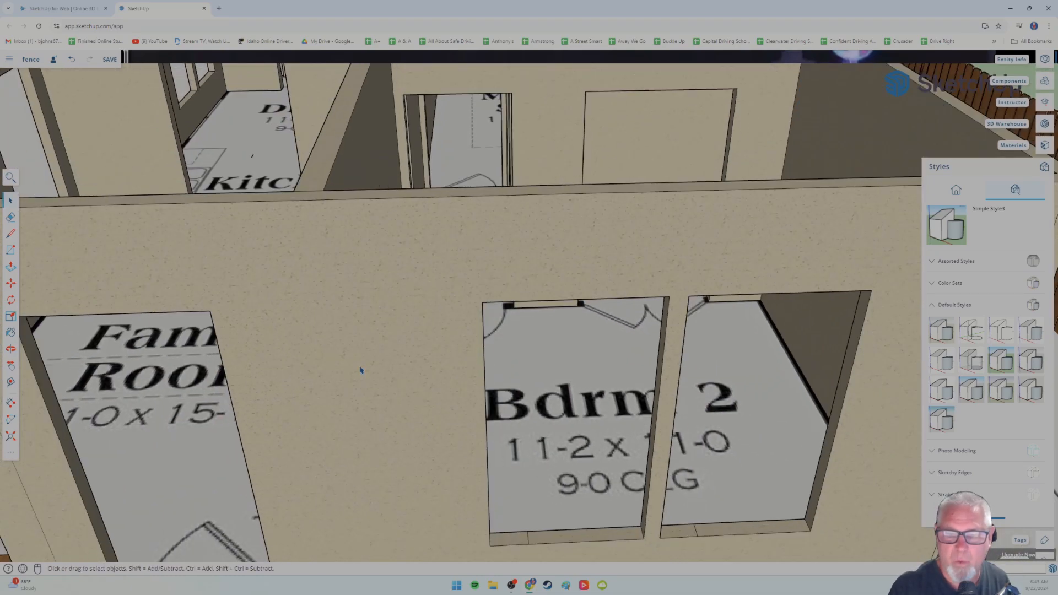
scroll(361, 370, up, 8)
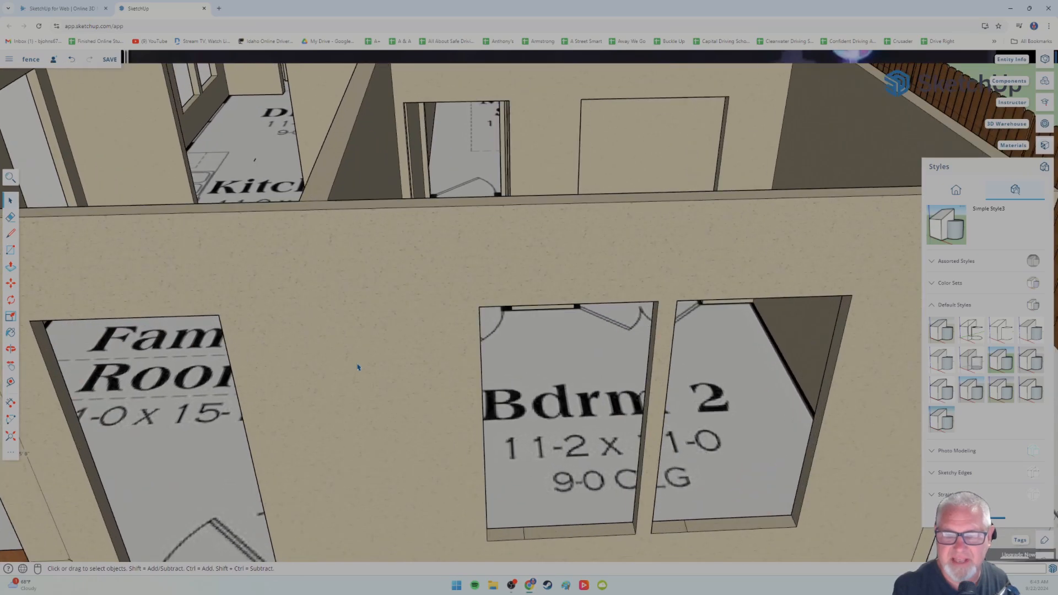
scroll(358, 368, down, 8)
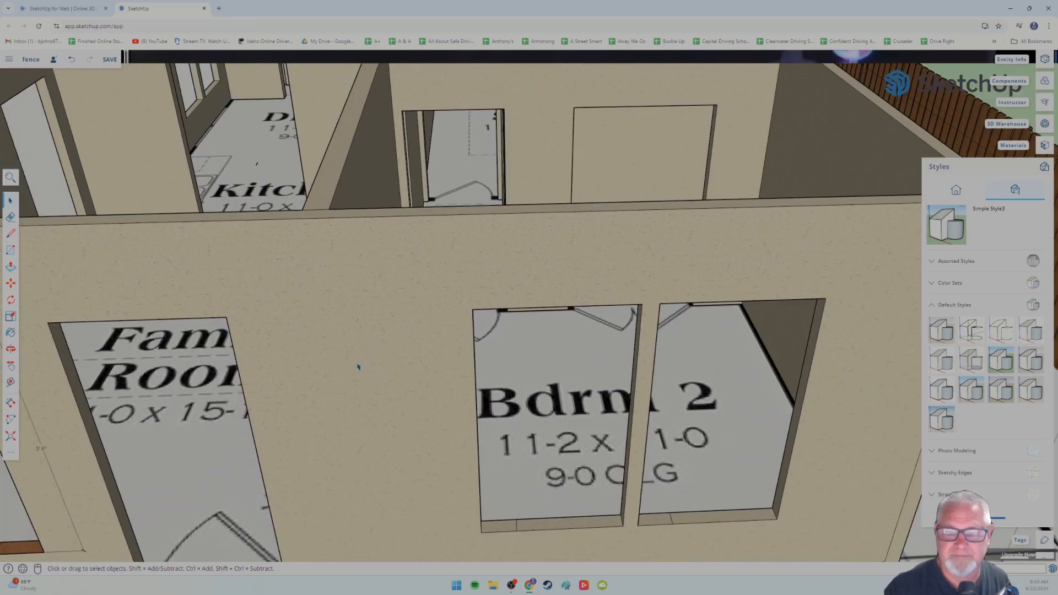
scroll(367, 361, down, 5)
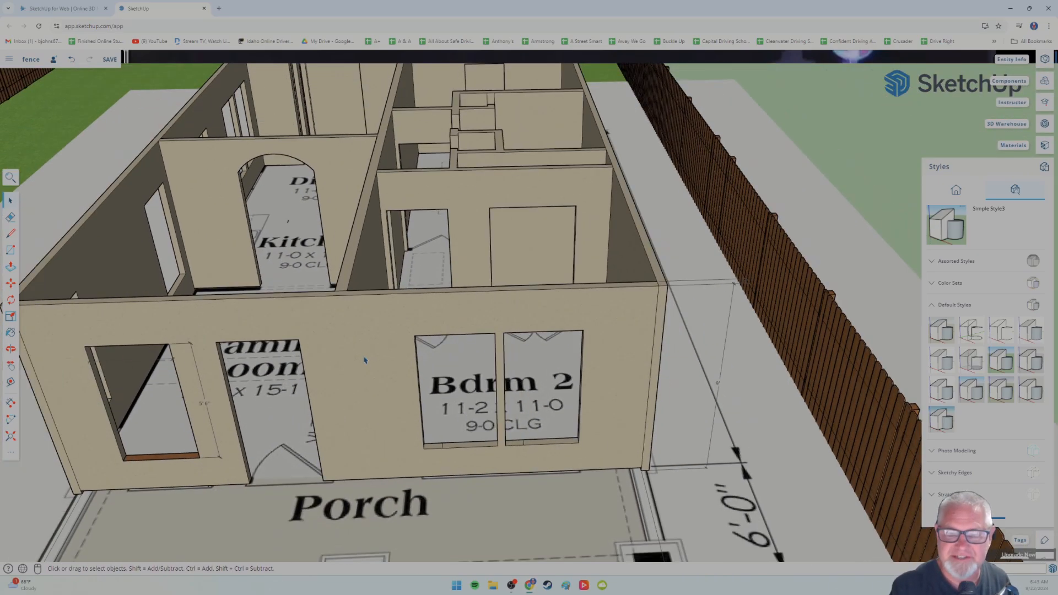
scroll(376, 360, down, 8)
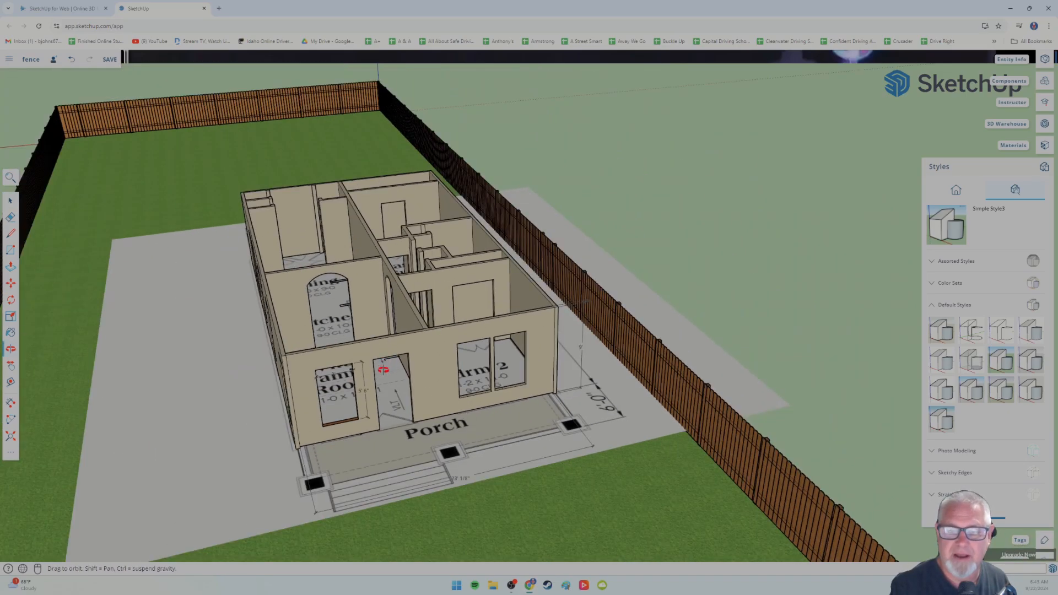
scroll(381, 346, up, 8)
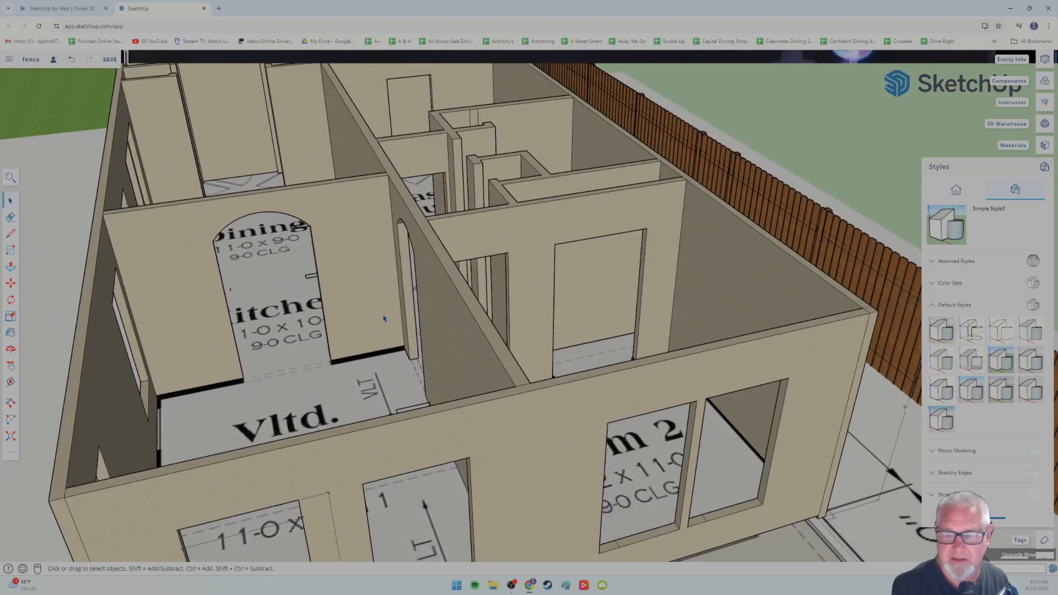
scroll(384, 319, down, 4)
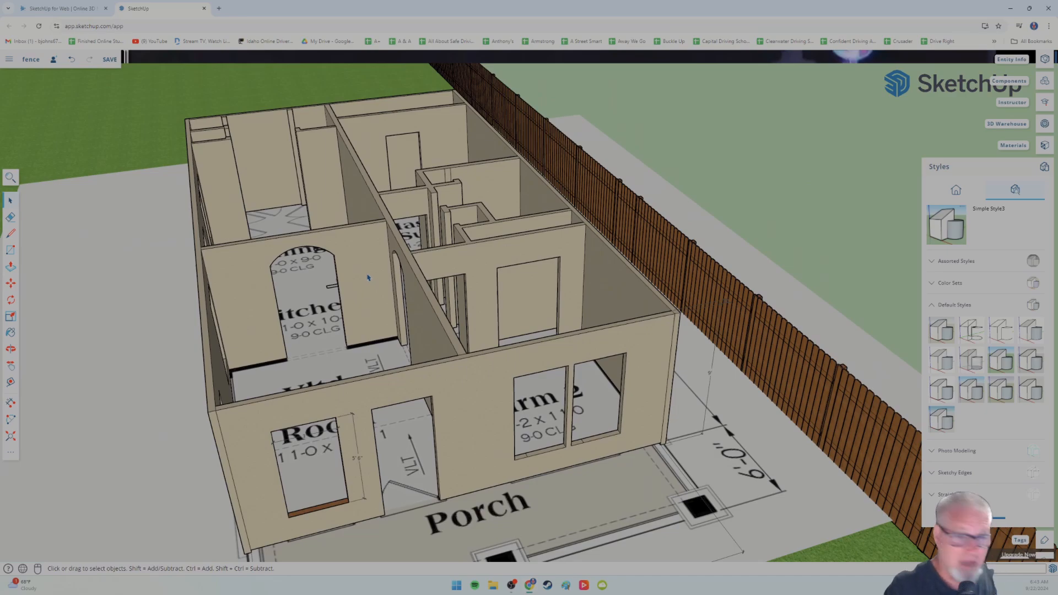
scroll(349, 323, up, 3)
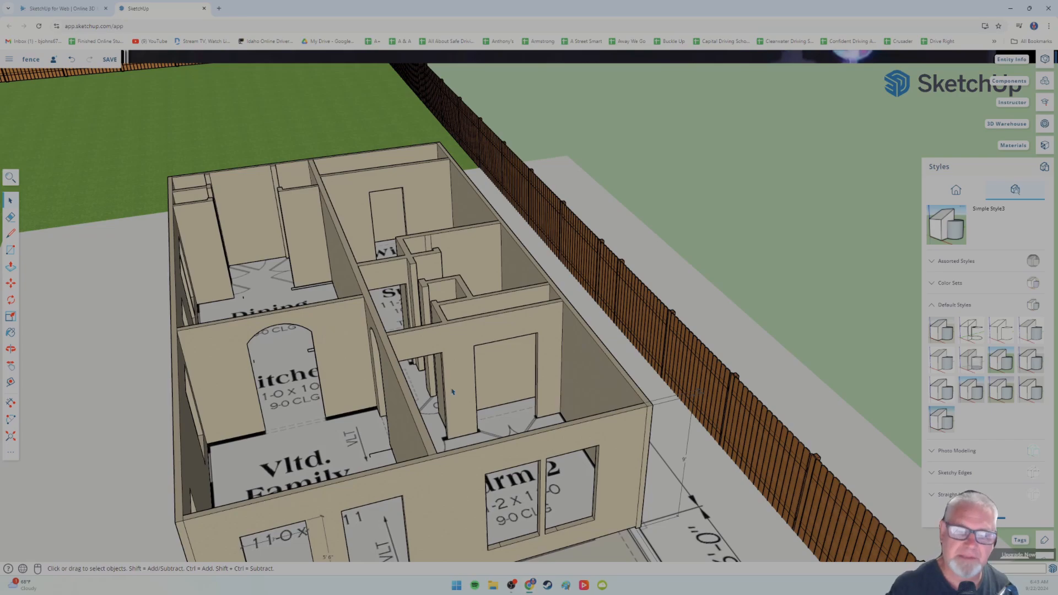
- Move the scale figure from the front lawn into the Vltd. Family Room of the house
mouse_move(329, 375)
middle_down()
mouse_move(299, 373)
mouse_move(314, 359)
mouse_move(315, 379)
middle_up()
scroll(314, 334, up, 3)
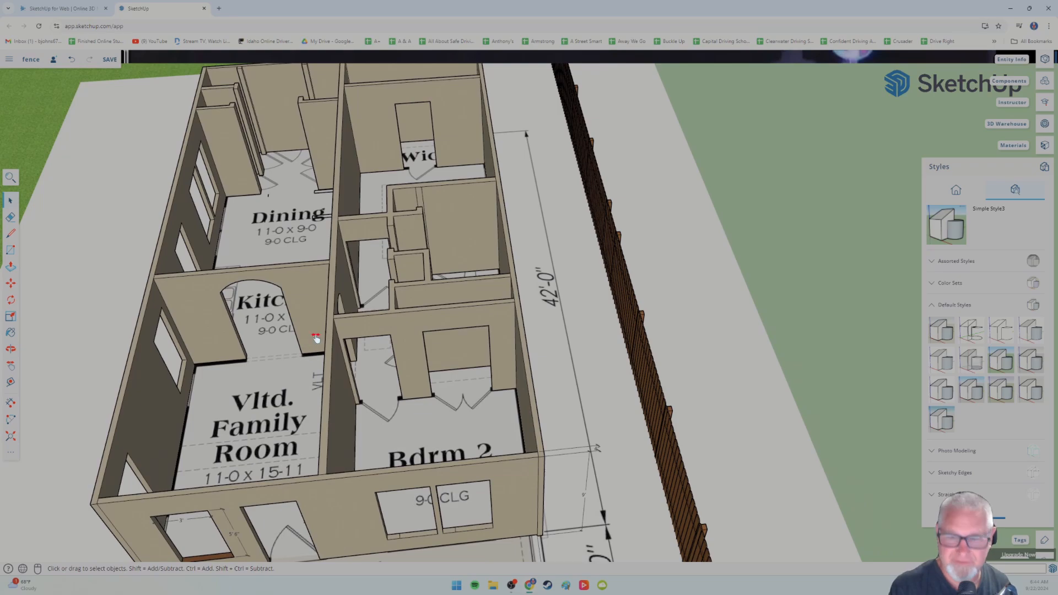
middle_drag(316, 338, 301, 427)
scroll(302, 439, down, 8)
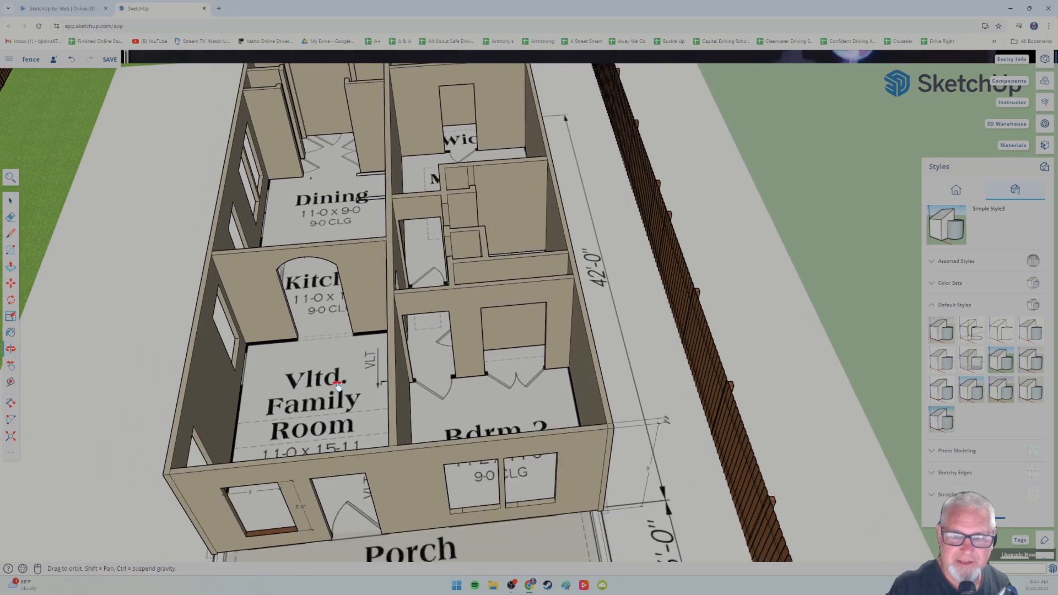
scroll(383, 315, down, 3)
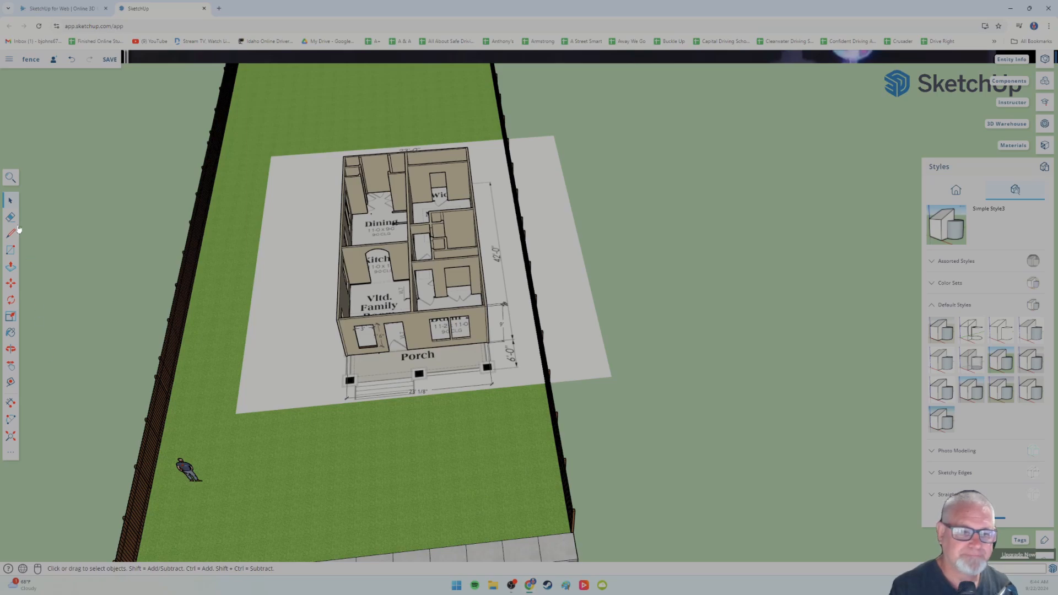
click(188, 471)
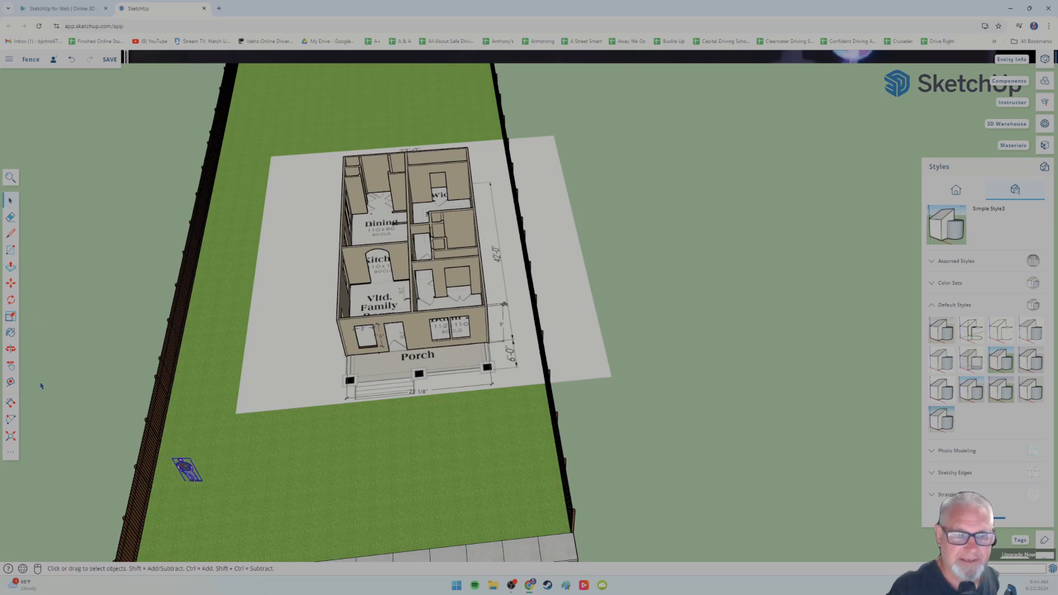
click(10, 283)
click(185, 469)
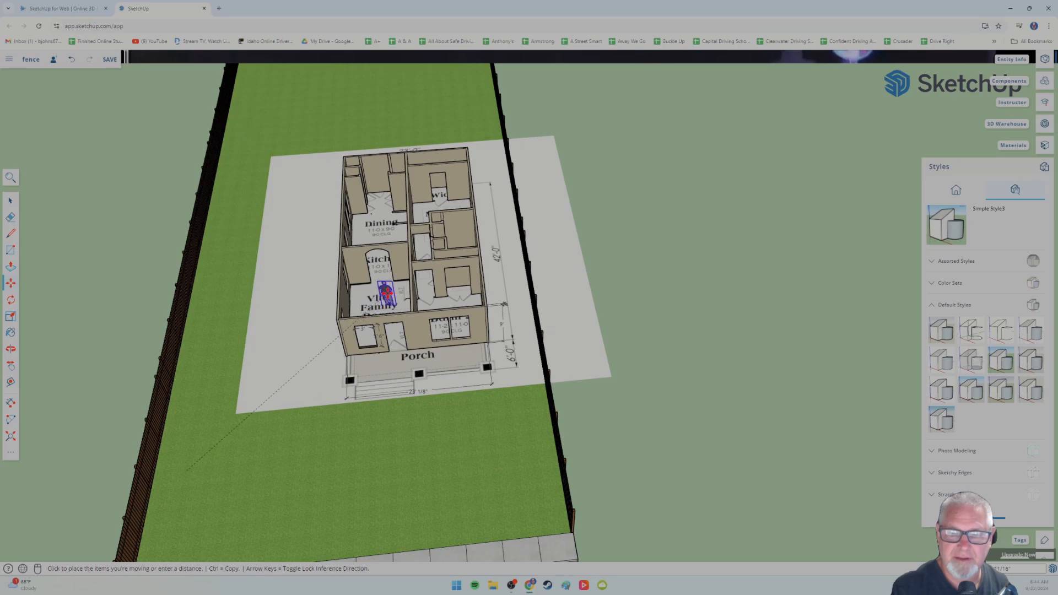
click(371, 312)
- Examine the family room, bedroom 2 and the rooms behind them from above with the figure as scale reference
scroll(371, 312, up, 5)
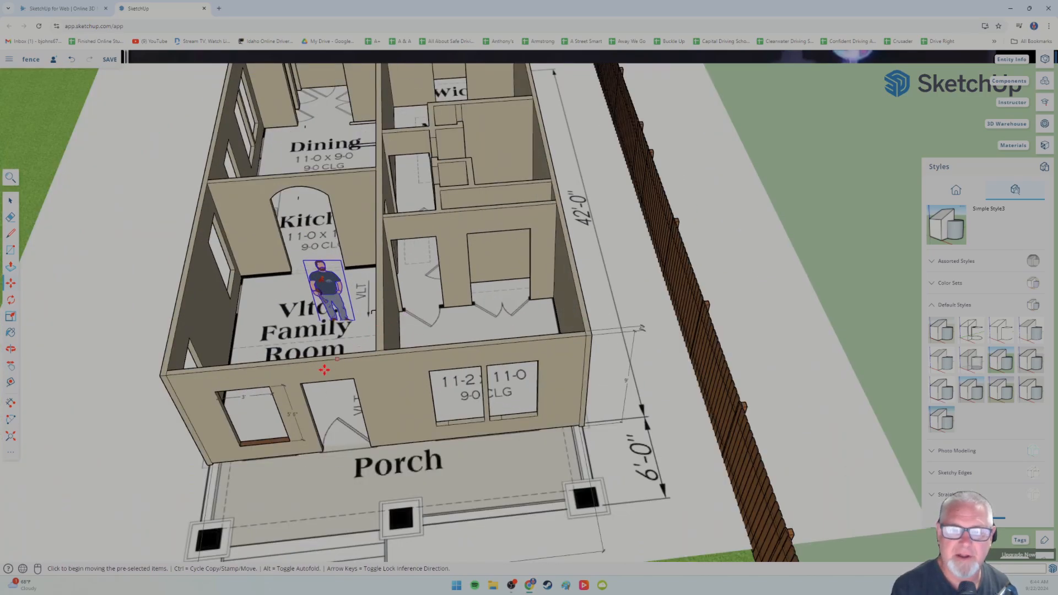
middle_drag(364, 353, 380, 368)
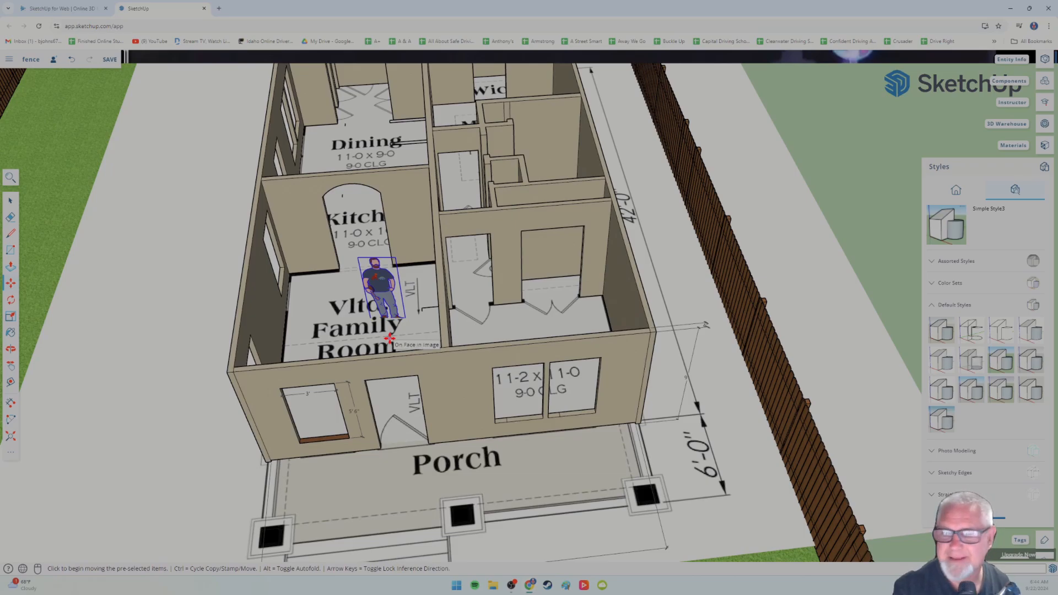
middle_drag(393, 340, 307, 370)
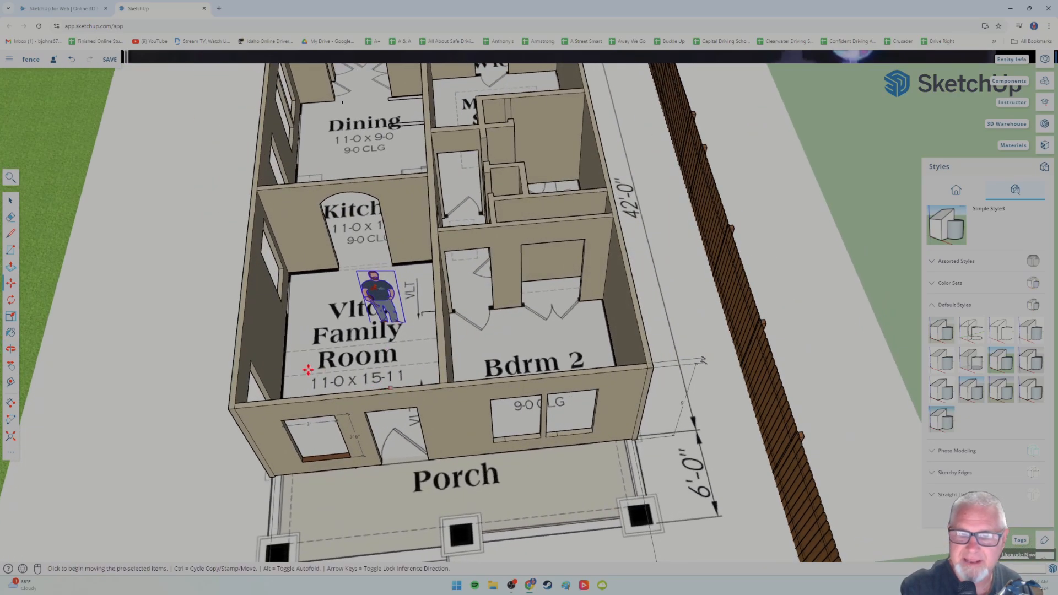
middle_drag(289, 329, 510, 341)
middle_drag(461, 391, 333, 358)
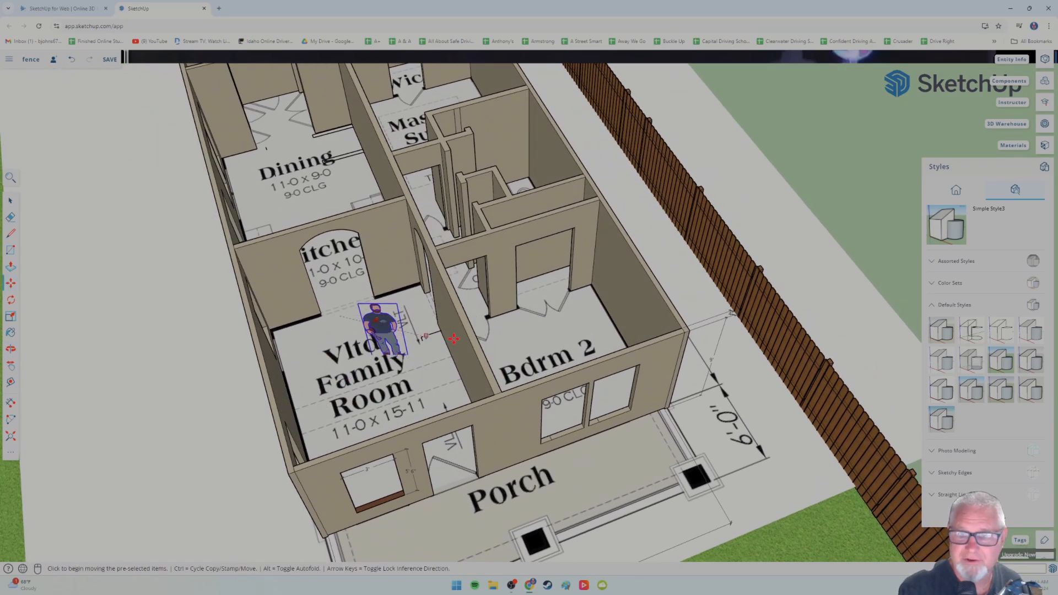
shift+middle_drag(478, 343, 476, 414)
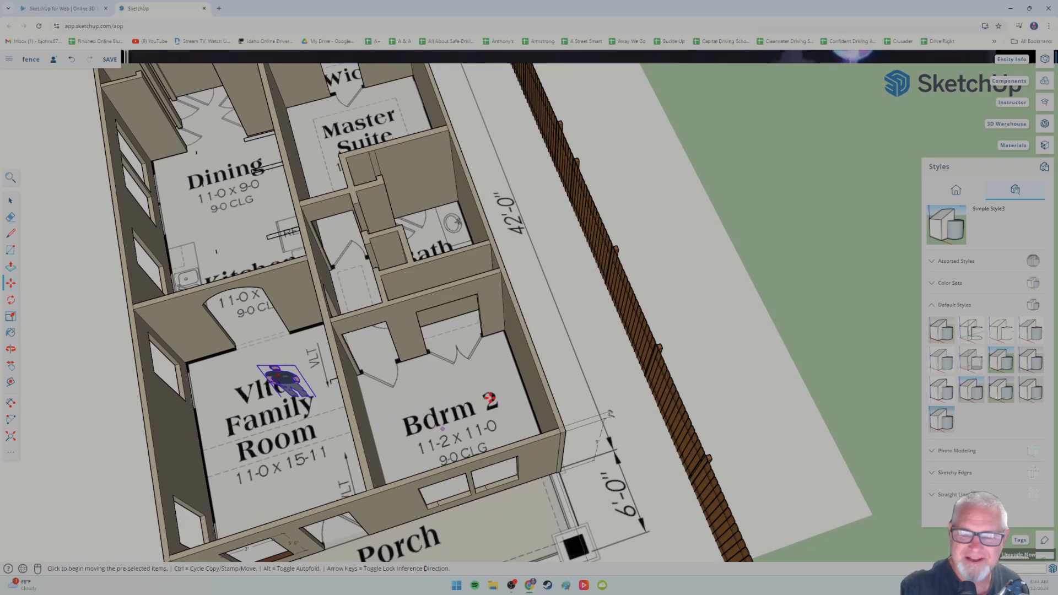
shift+middle_drag(469, 388, 537, 519)
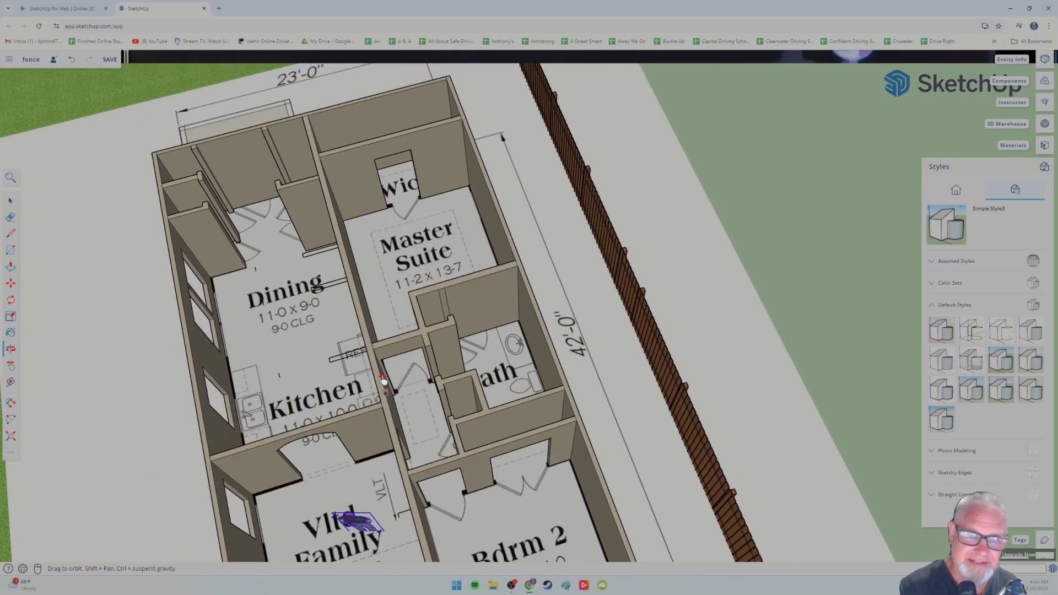
- Examine the whole house on its fenced lot from the porch side and from overhead
scroll(389, 364, down, 4)
mouse_move(389, 364)
middle_down()
mouse_move(398, 432)
mouse_move(386, 433)
mouse_move(356, 419)
mouse_move(309, 307)
mouse_move(354, 302)
mouse_move(330, 366)
middle_up()
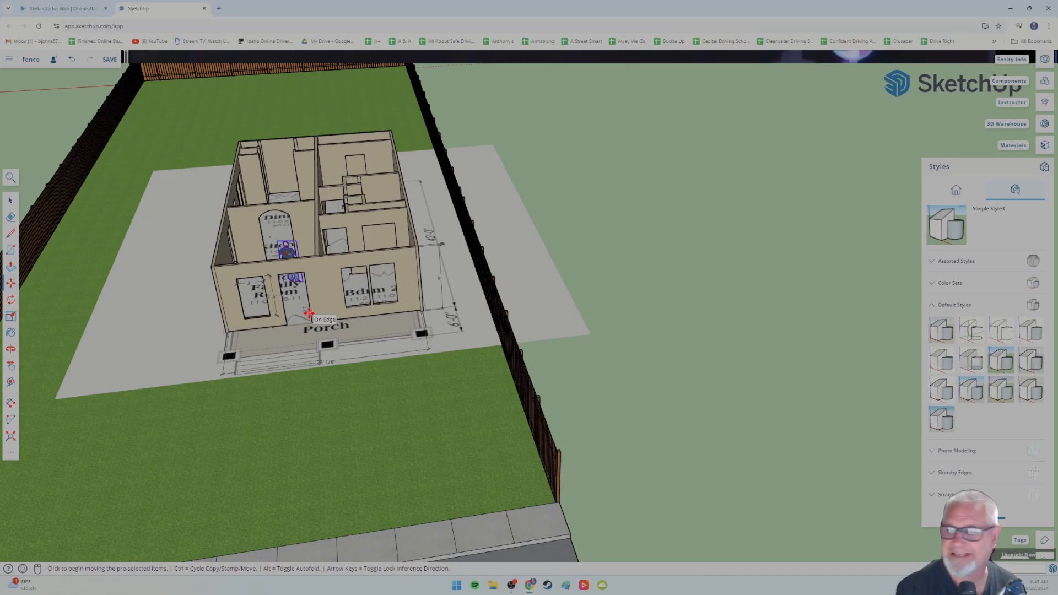
middle_drag(297, 302, 370, 326)
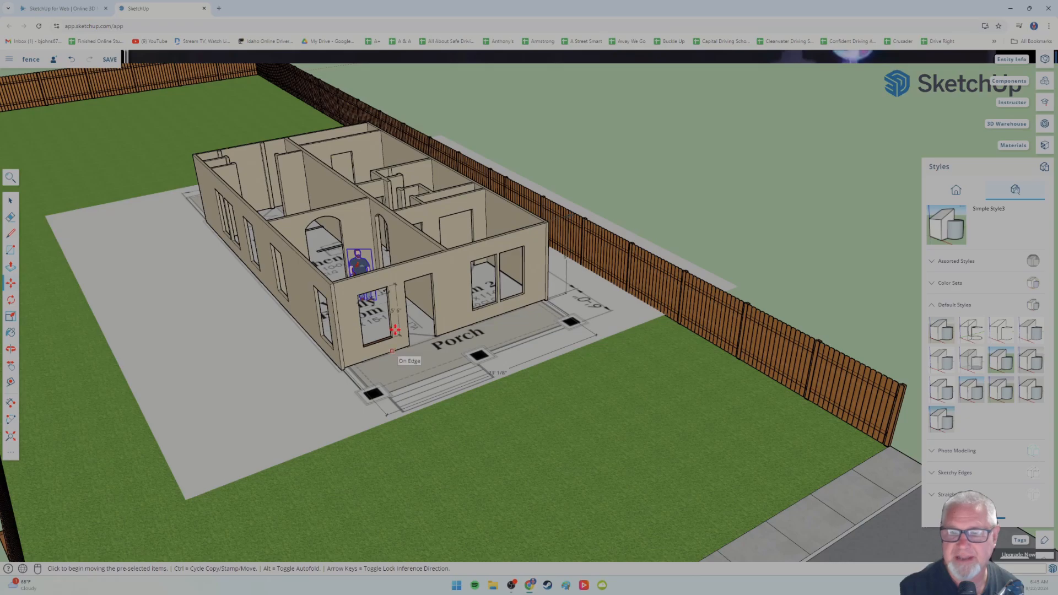
middle_drag(399, 279, 320, 401)
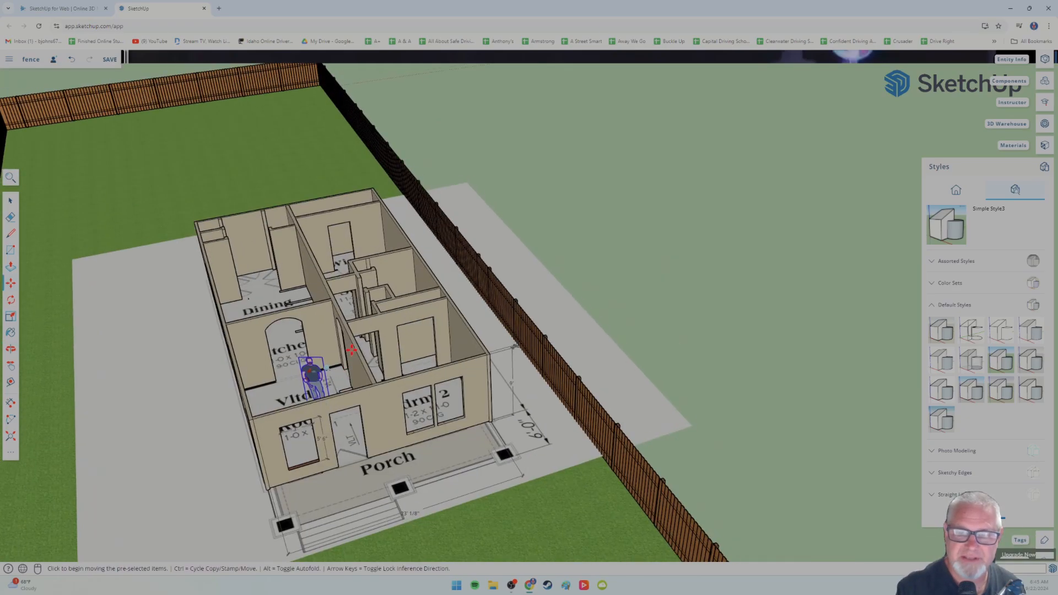
middle_drag(351, 350, 315, 330)
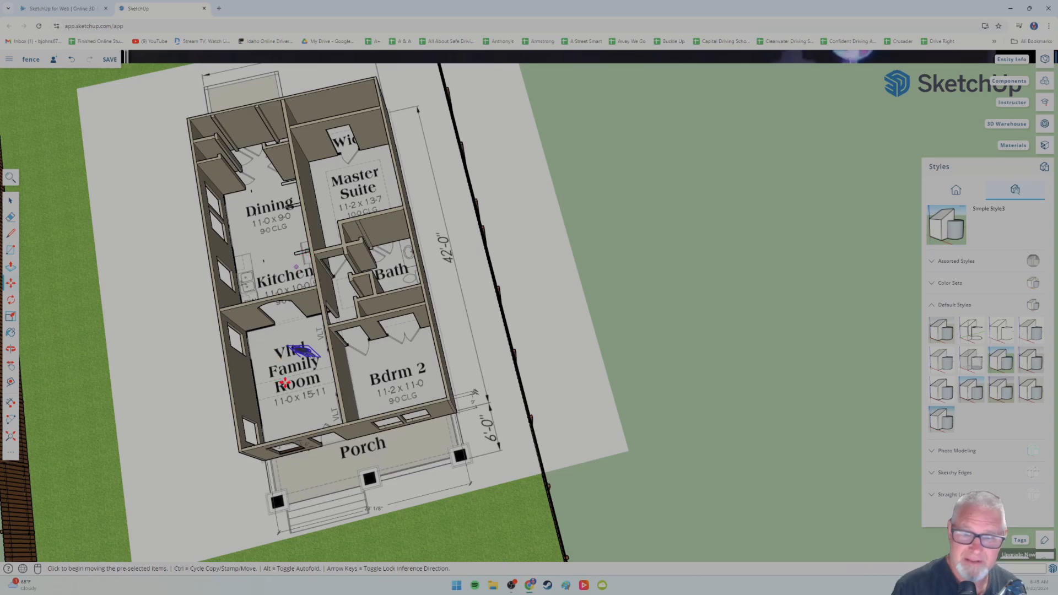
middle_drag(284, 382, 331, 411)
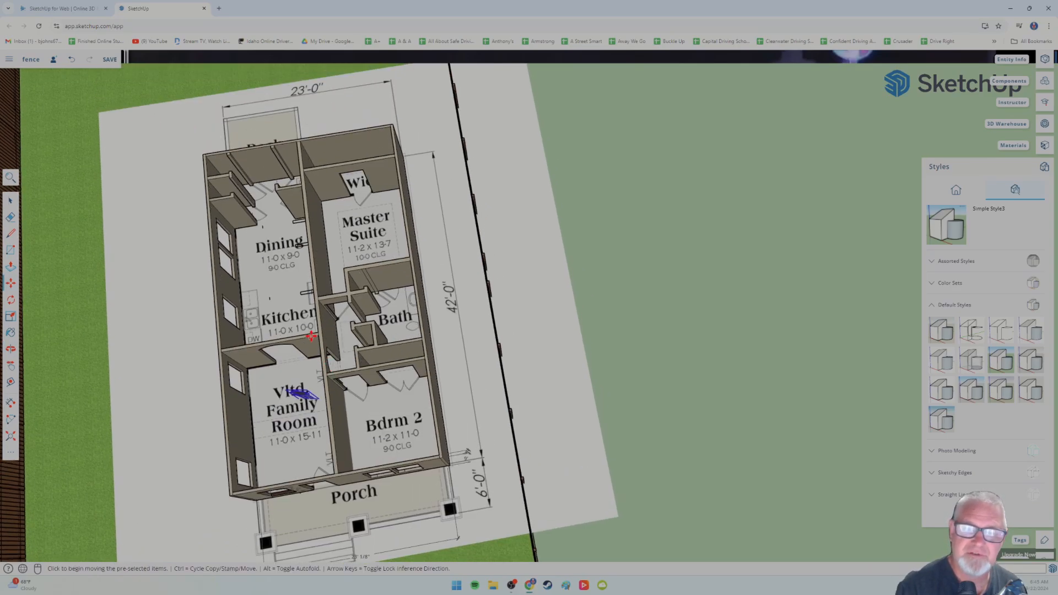
- Examine the interior layout around the dining room, kitchen and laundry closet next to the deck
scroll(310, 340, up, 3)
shift+middle_drag(290, 251, 351, 393)
middle_drag(325, 346, 278, 253)
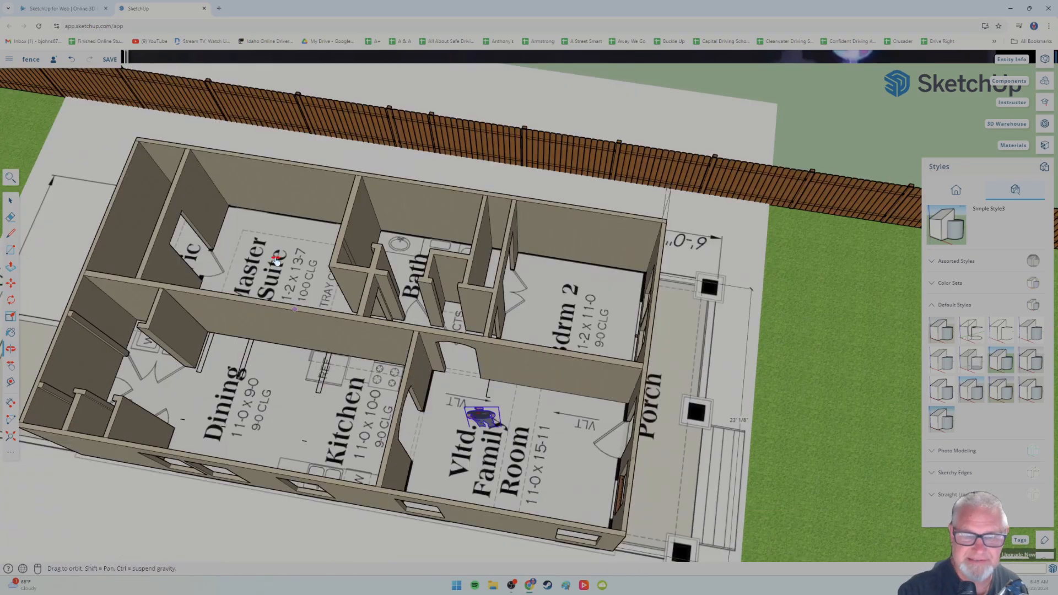
middle_drag(278, 330, 560, 284)
scroll(432, 397, up, 5)
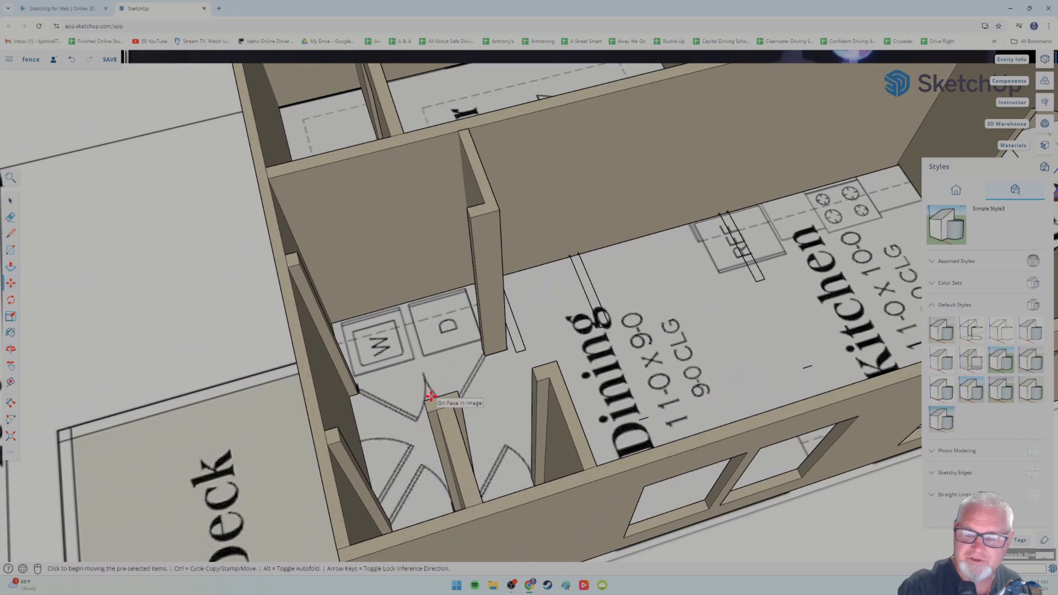
middle_drag(433, 397, 366, 389)
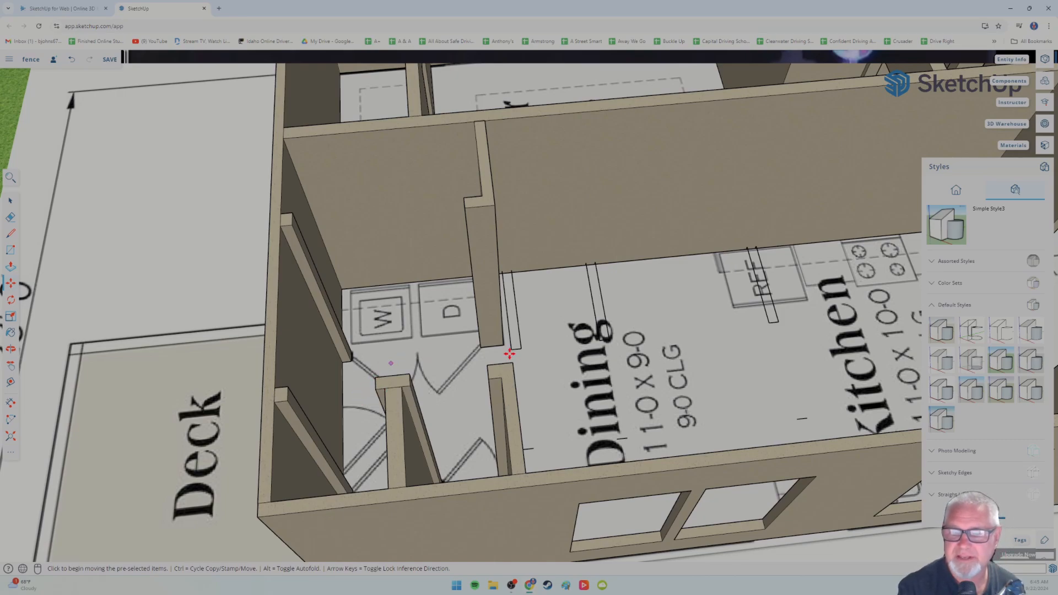
scroll(588, 331, down, 4)
shift+middle_drag(624, 326, 500, 348)
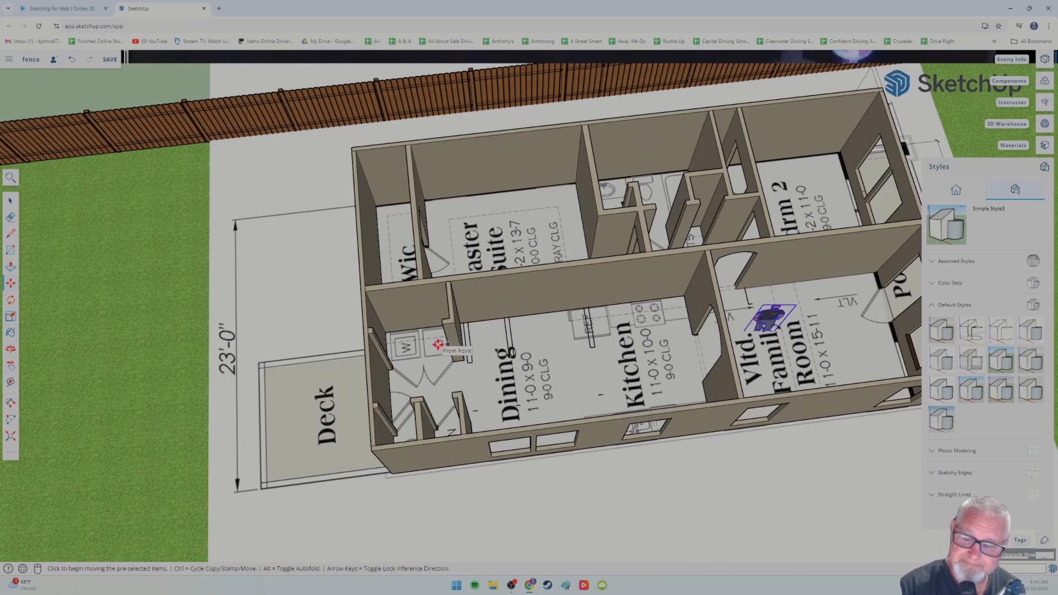
- Draw a rectangle over the washer outline marked W in the laundry closet of the floor plan
scroll(411, 357, up, 5)
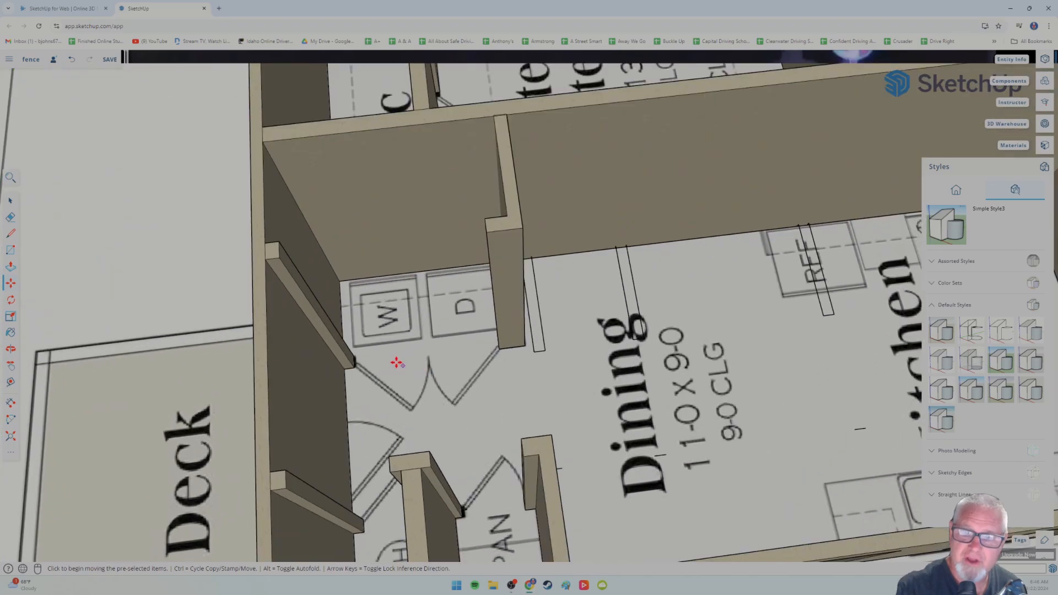
click(11, 252)
click(354, 345)
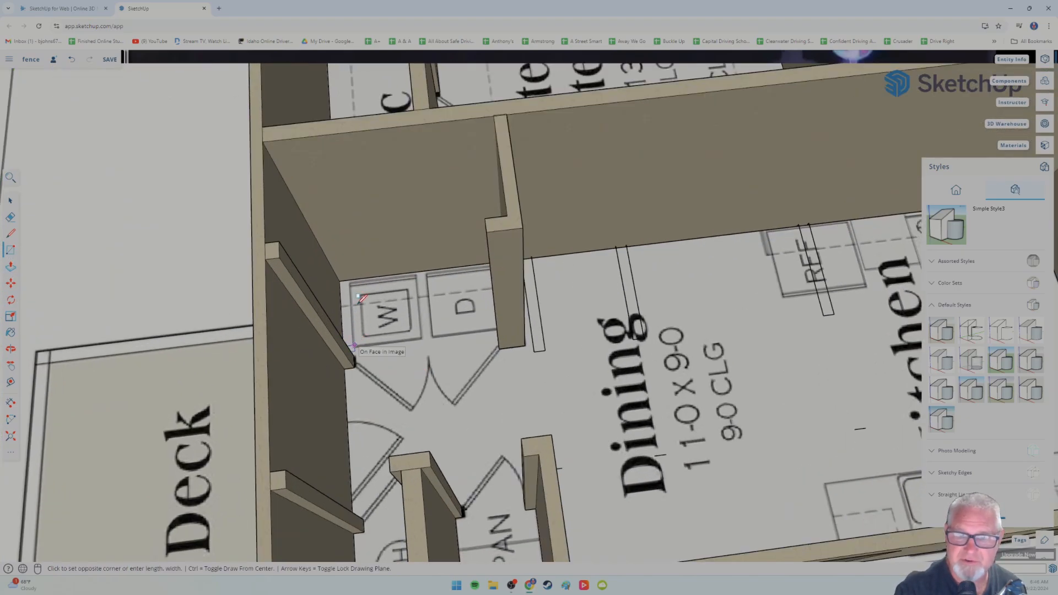
click(416, 271)
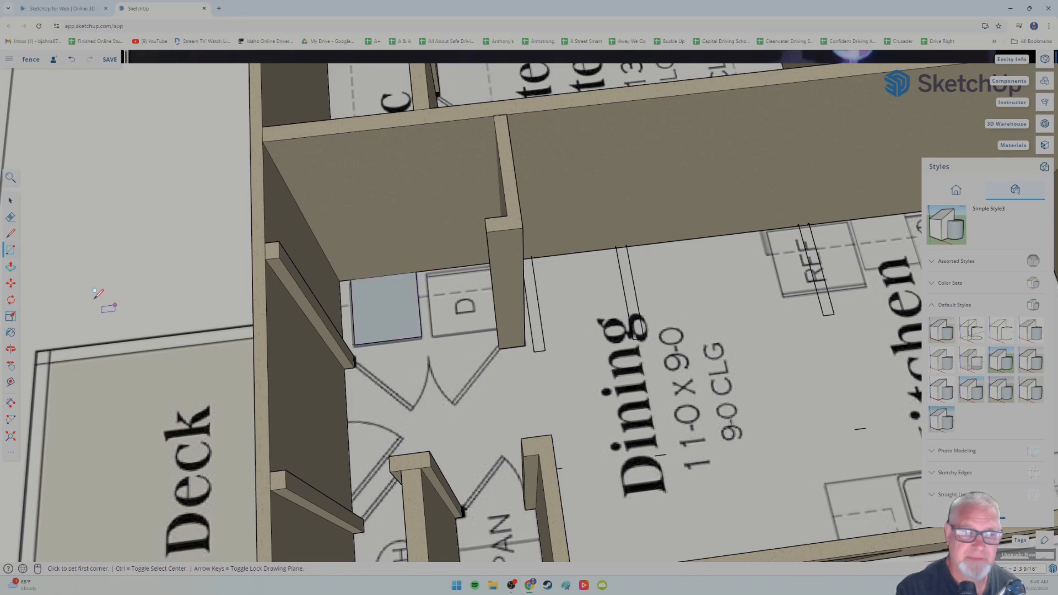
- Pull the washer rectangle up into a box with Push/Pull and adjust its height
click(10, 267)
click(386, 332)
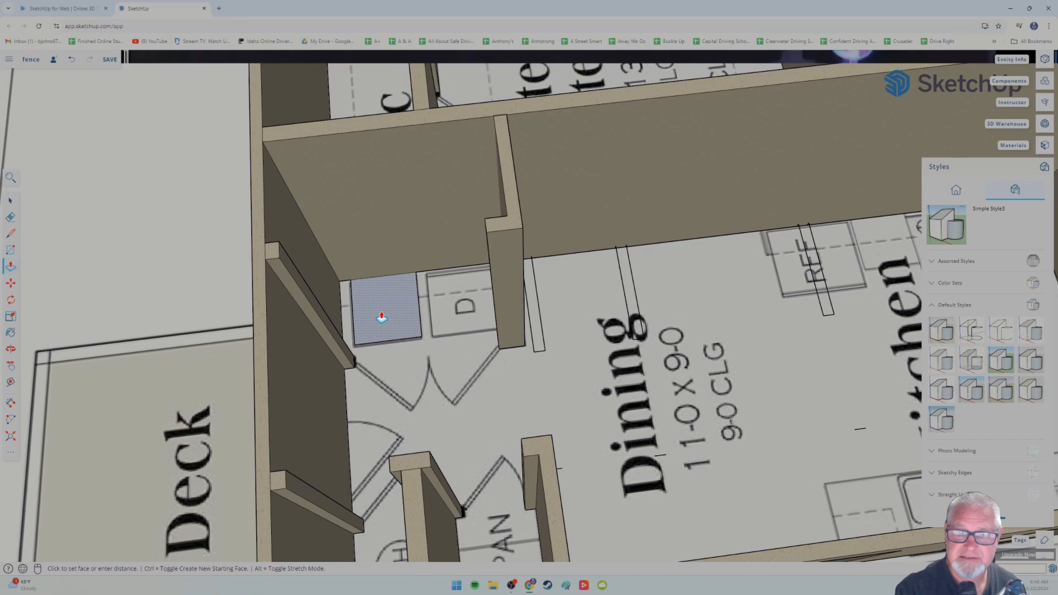
click(371, 289)
middle_drag(399, 411, 325, 331)
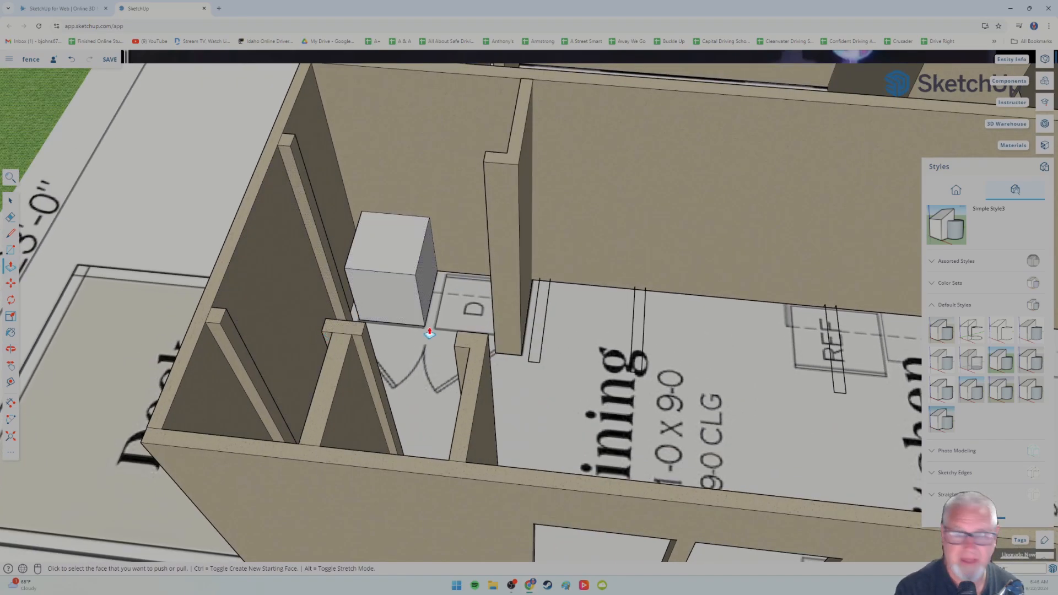
key(ctrl+z)
click(395, 307)
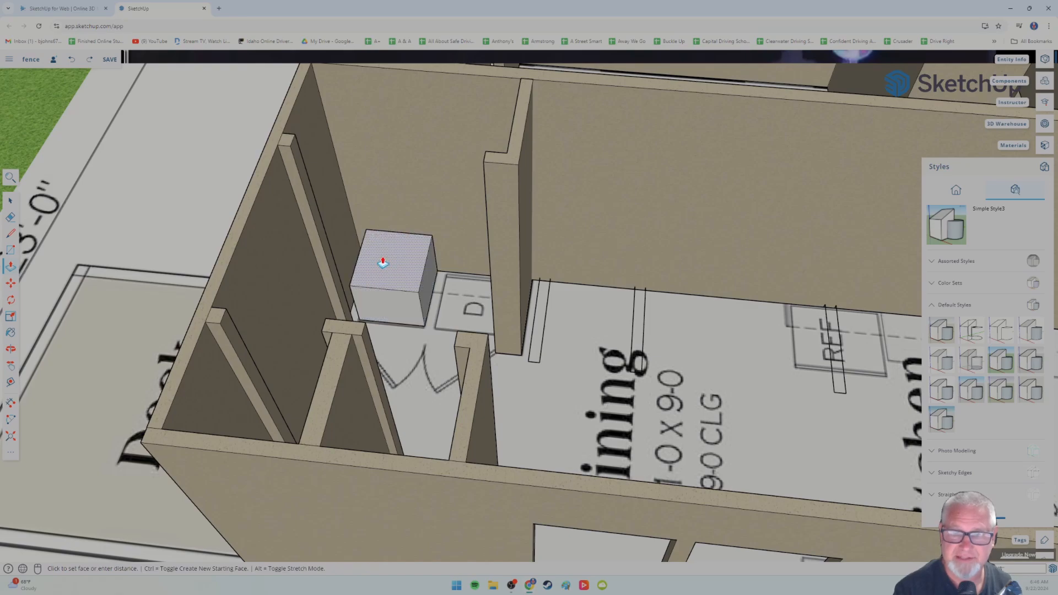
click(383, 265)
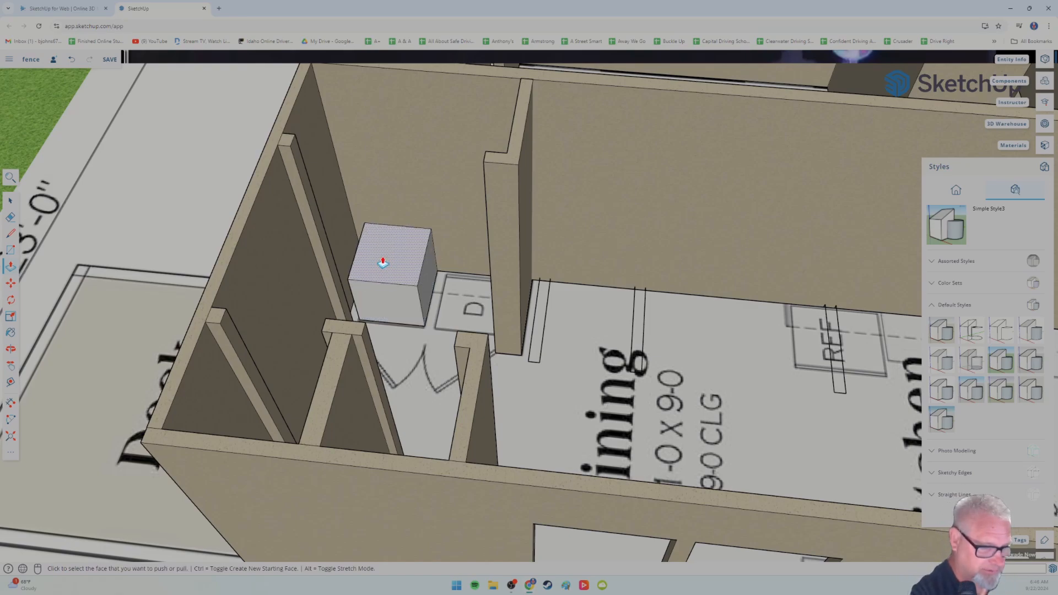
click(383, 263)
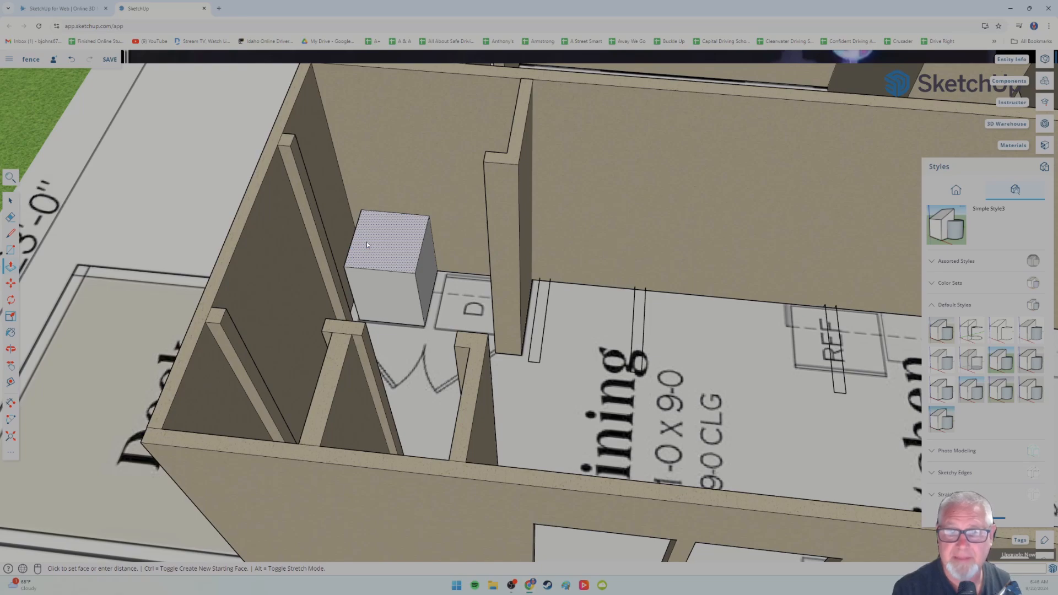
- Draw a narrow rectangle along the back edge of the washer's top and pull it up into a raised panel
middle_drag(368, 245, 381, 282)
key(r)
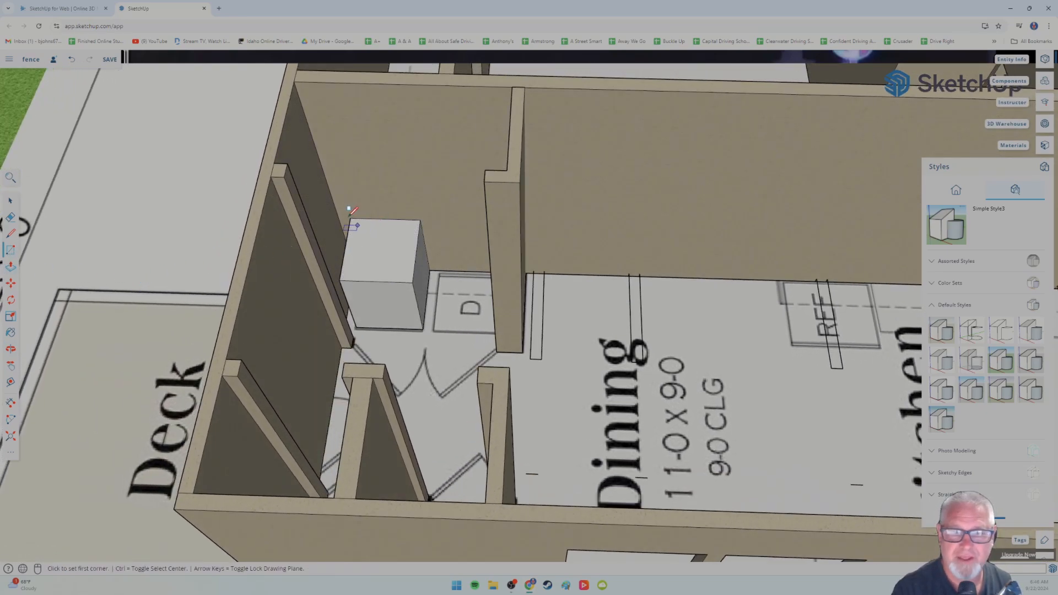
click(350, 219)
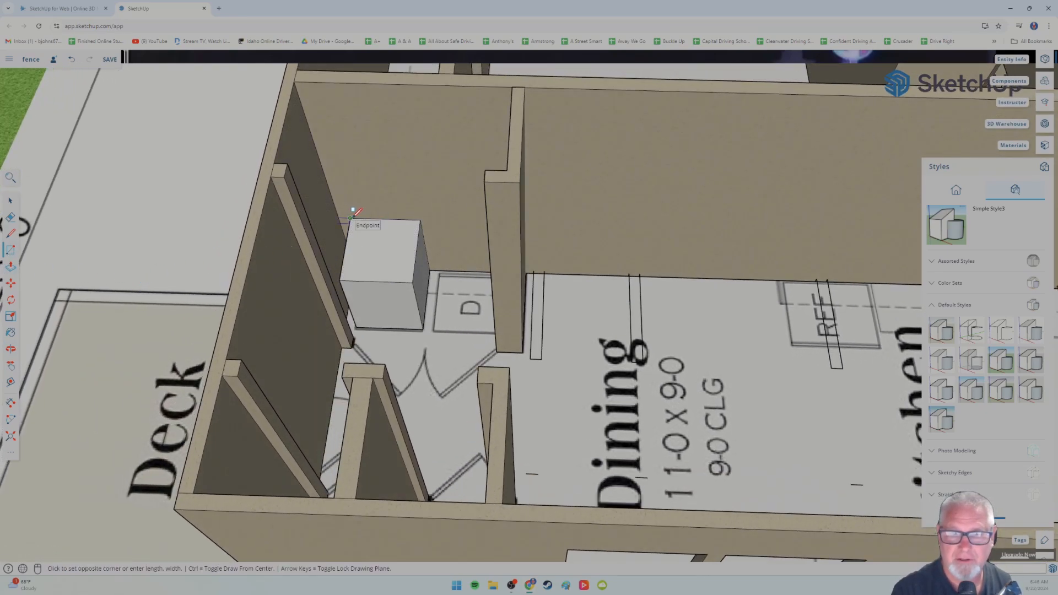
click(423, 231)
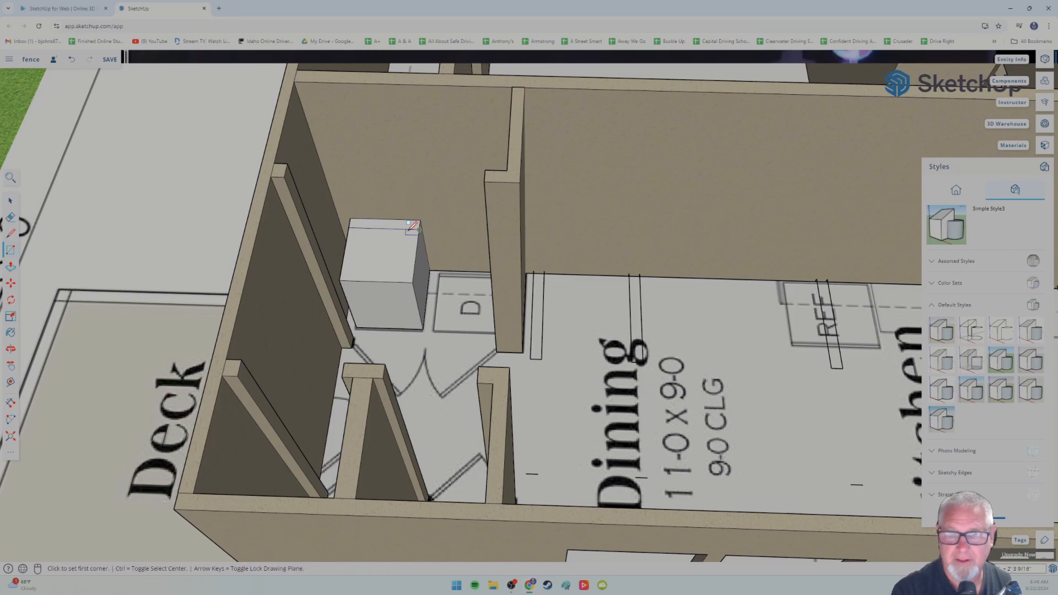
click(10, 268)
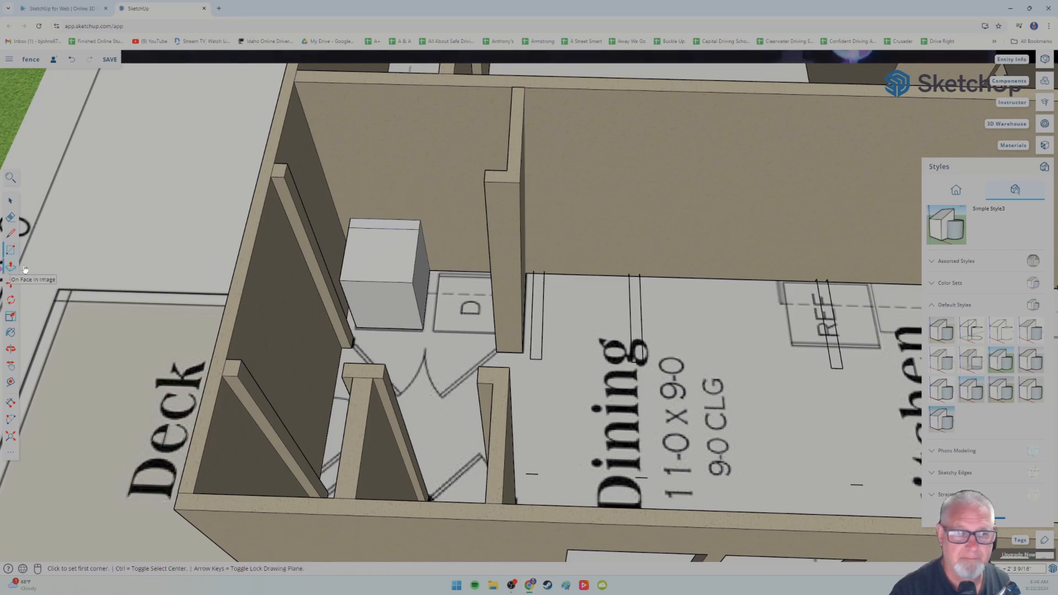
click(391, 220)
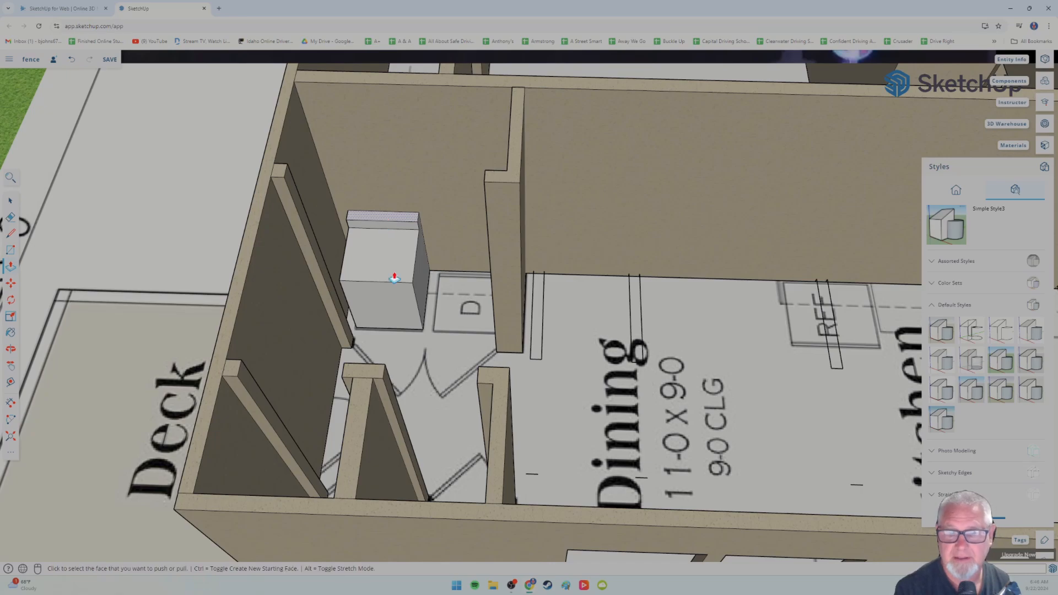
- Offset the outline of the washer's top face inward to mark out the lid
scroll(395, 278, up, 4)
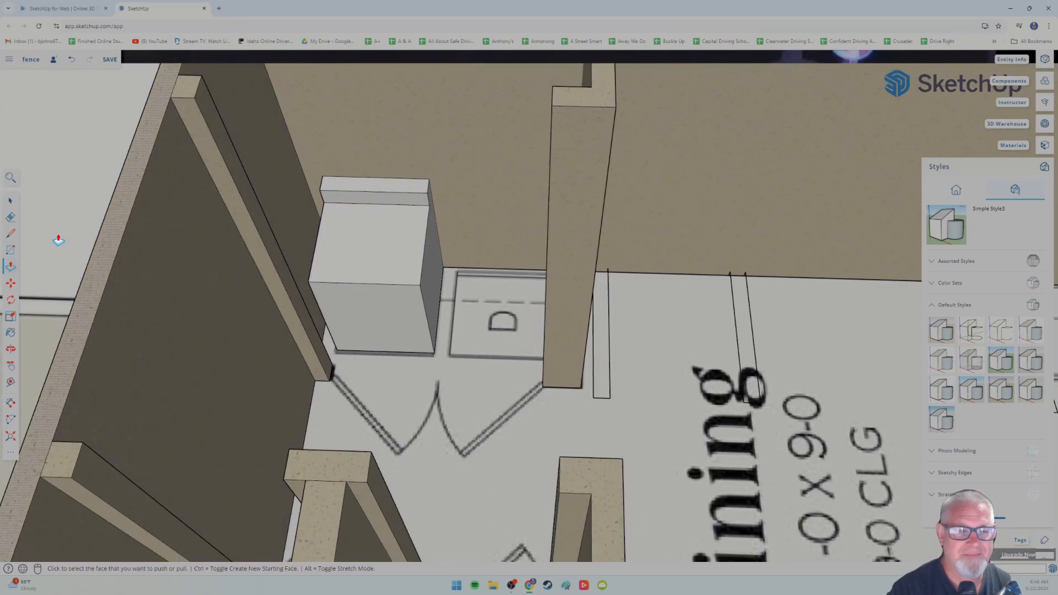
click(11, 251)
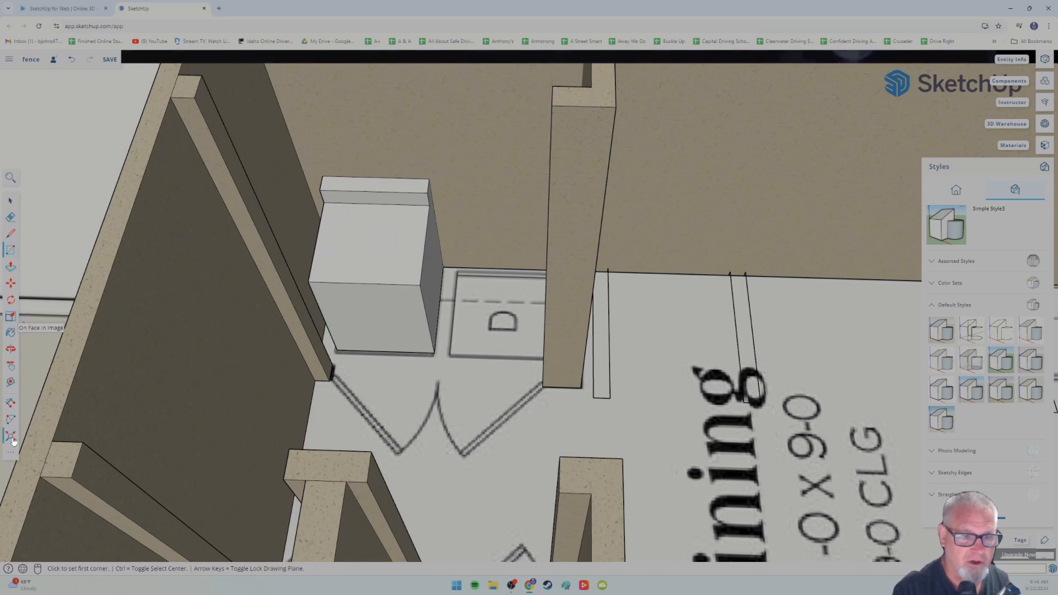
click(11, 457)
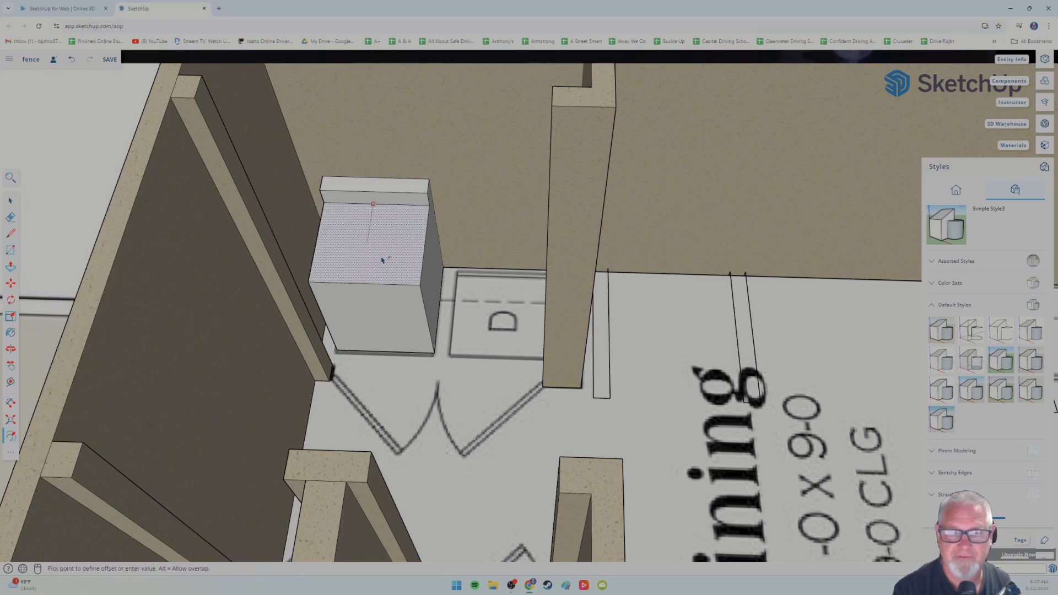
click(365, 218)
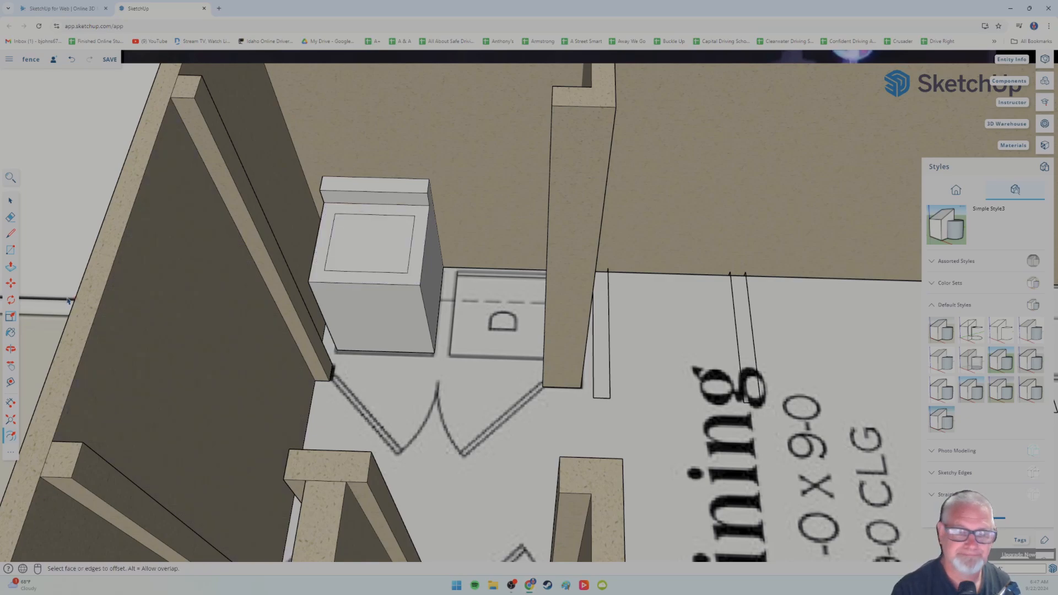
- Raise the inset lid face slightly above the washer's top with Push/Pull
click(10, 268)
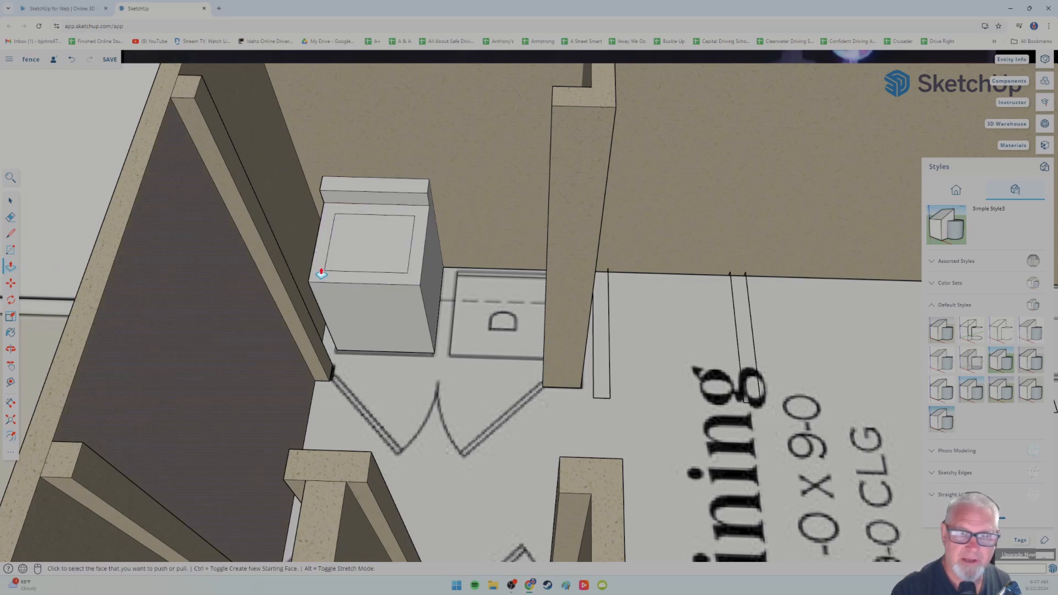
click(352, 264)
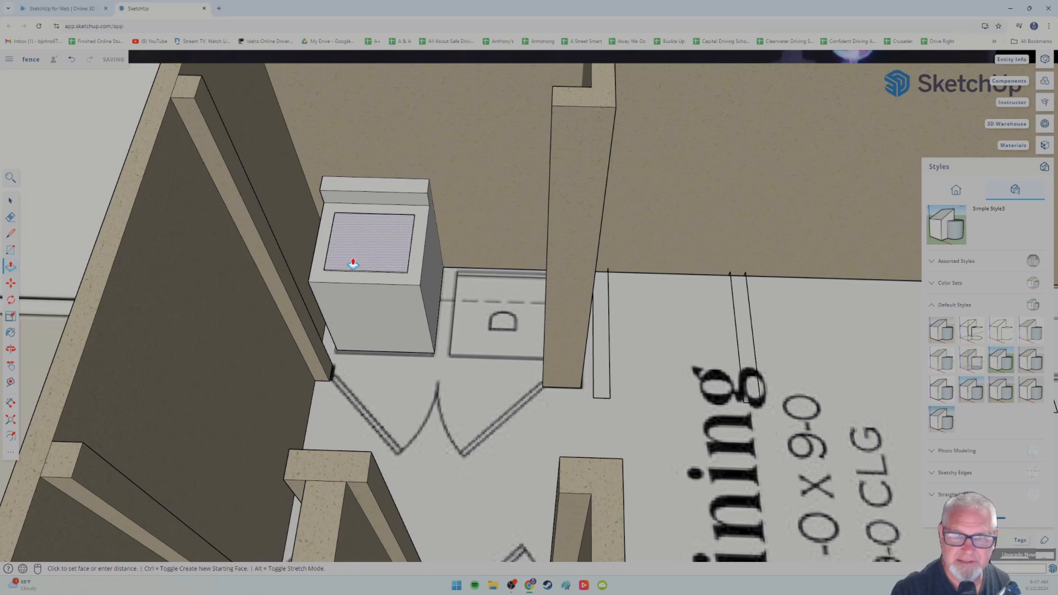
mouse_move(263, 366)
middle_down()
mouse_move(319, 360)
mouse_move(304, 327)
mouse_move(322, 370)
mouse_move(366, 335)
mouse_move(385, 251)
mouse_move(392, 274)
middle_up()
scroll(370, 336, up, 2)
scroll(395, 267, up, 5)
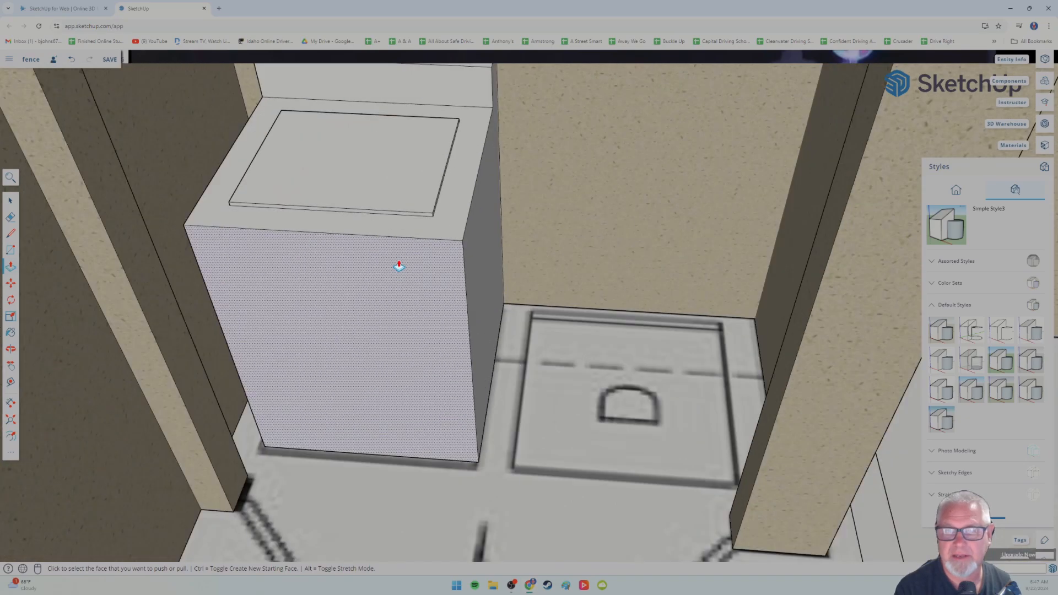
- Draw two concentric circles for a dial near one end of the washer's raised back panel
scroll(399, 245, down, 3)
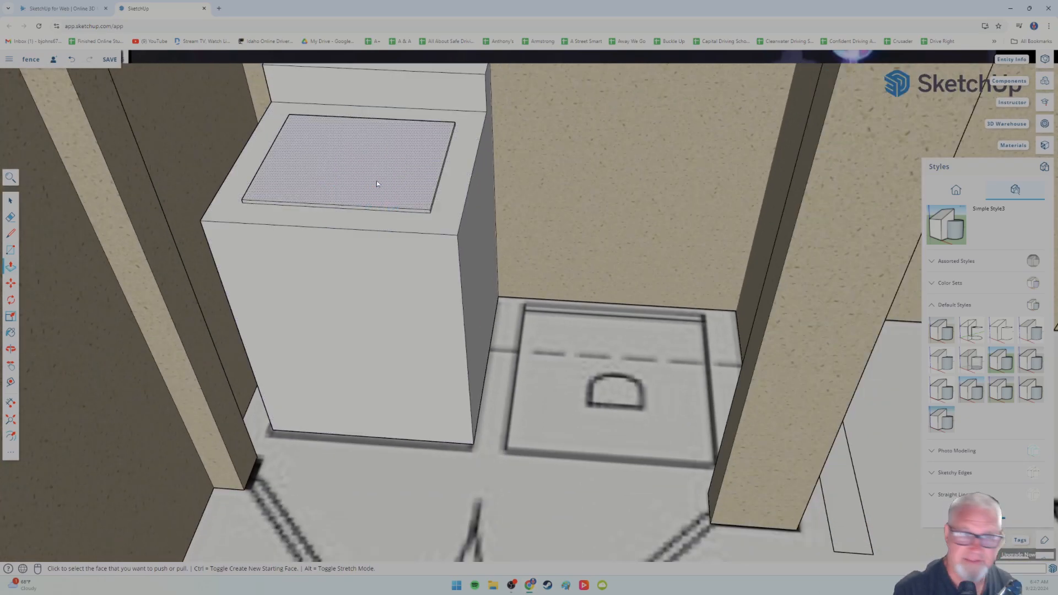
shift+middle_drag(378, 183, 366, 255)
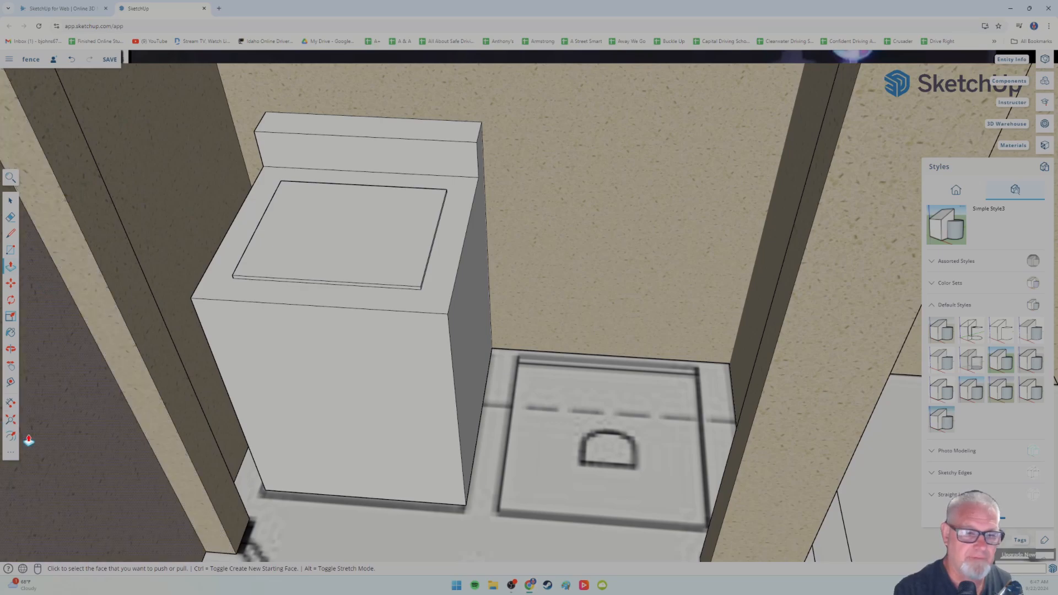
click(12, 449)
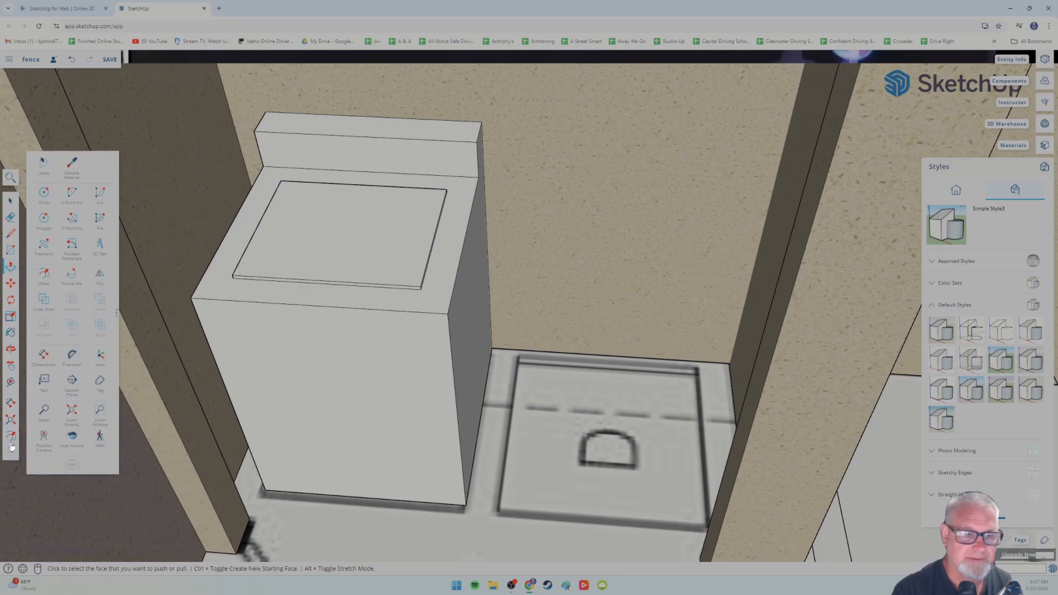
click(44, 191)
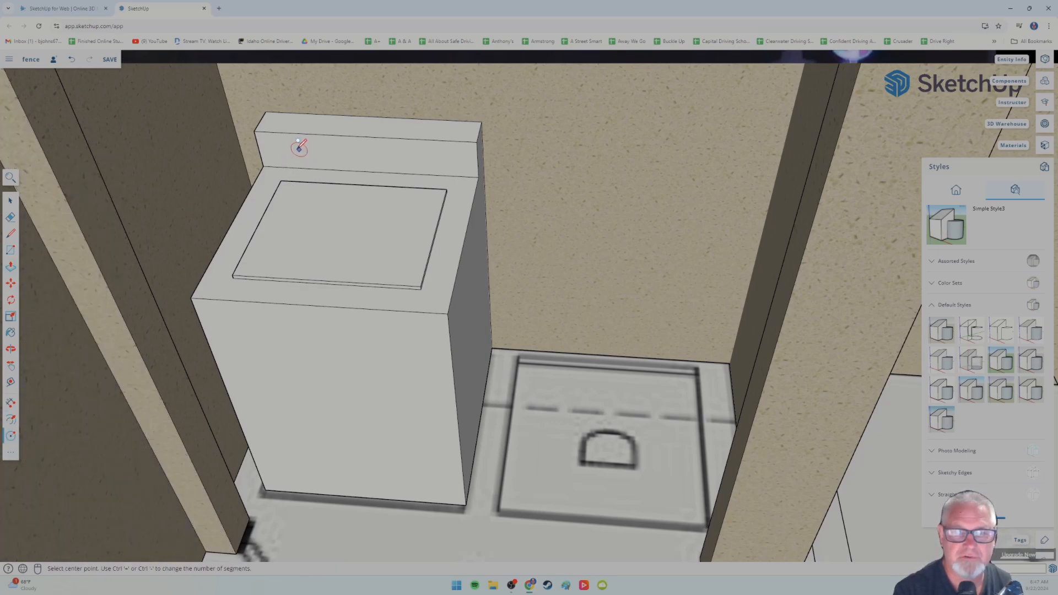
click(308, 150)
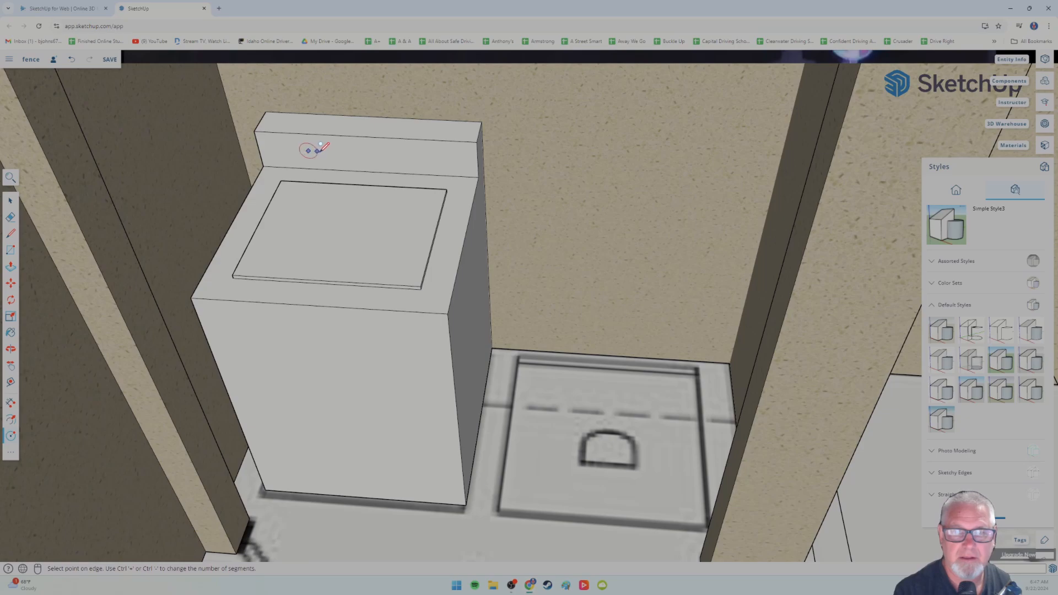
click(322, 145)
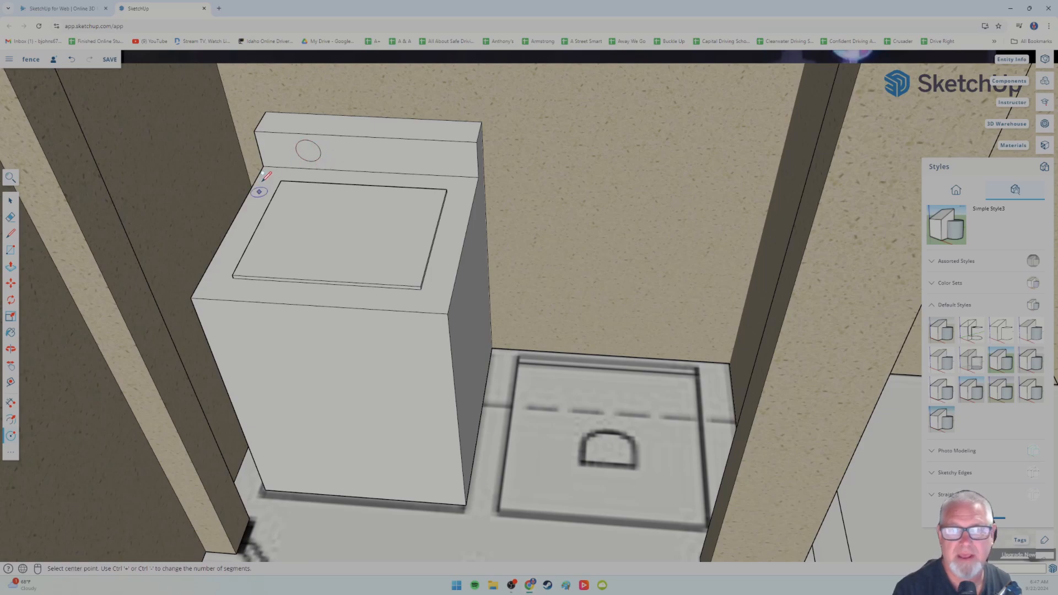
click(308, 150)
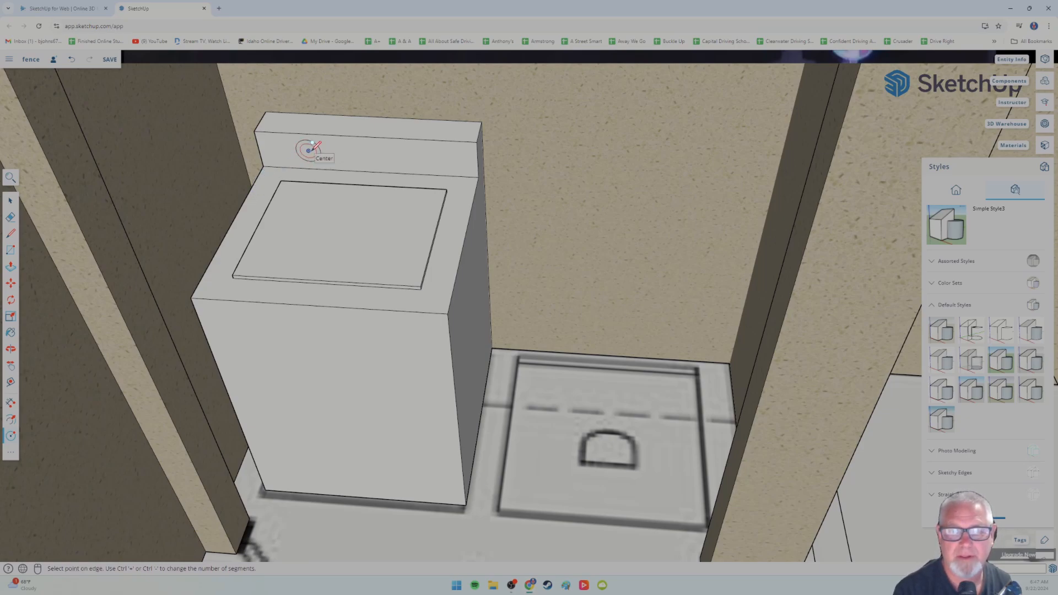
click(319, 146)
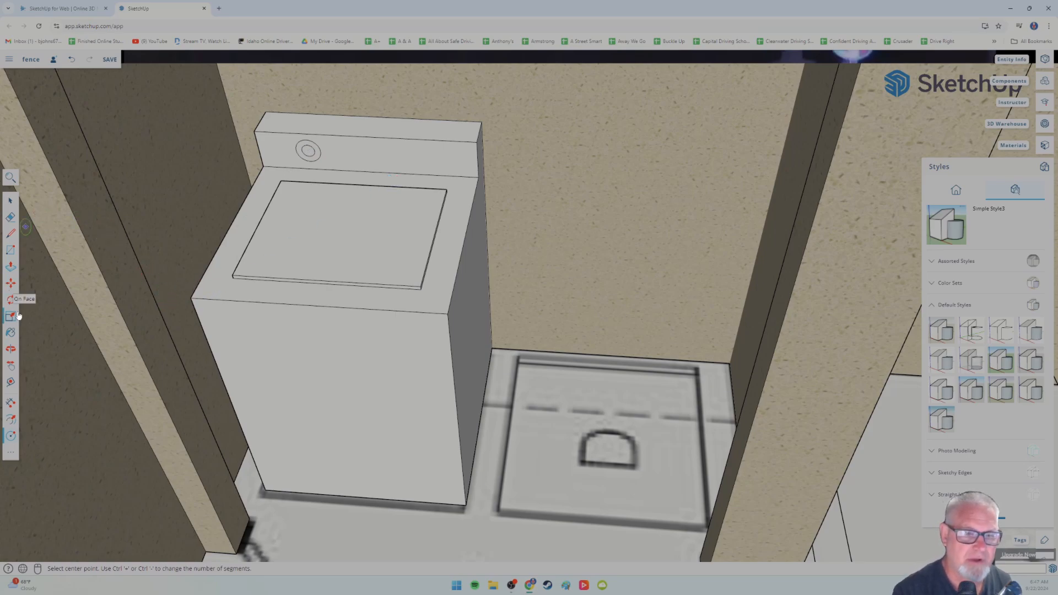
- Shape the dial's outer ring and inner circle into a raised knob with Push/Pull
click(15, 268)
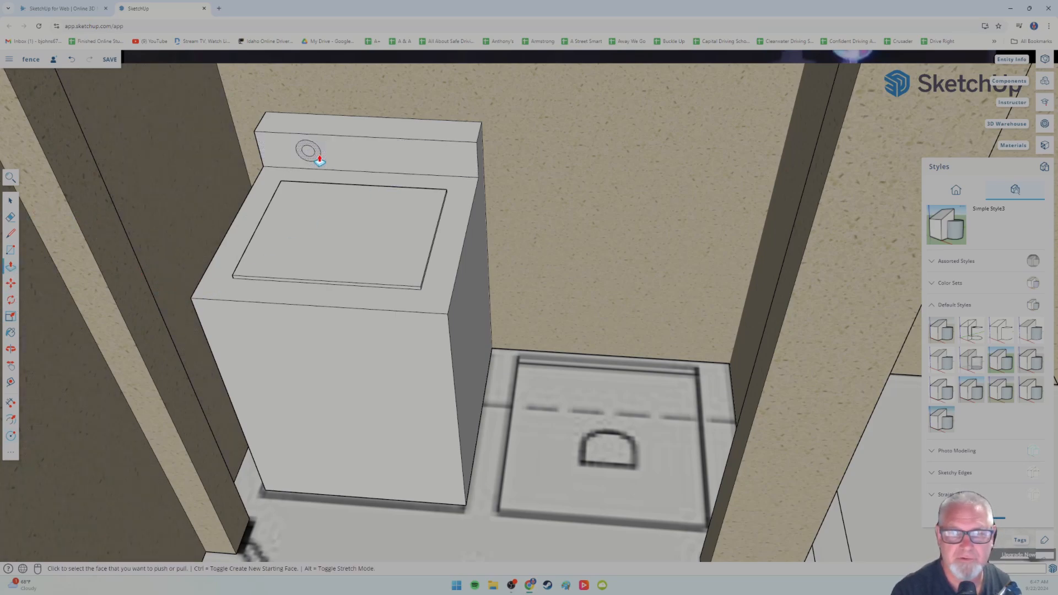
click(317, 158)
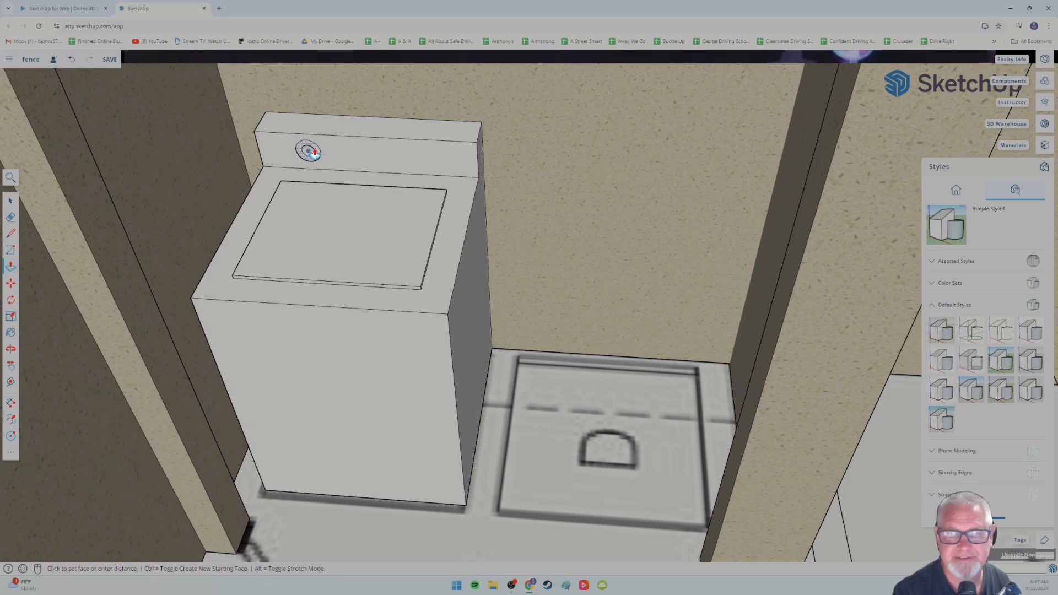
click(320, 153)
key(ctrl+z)
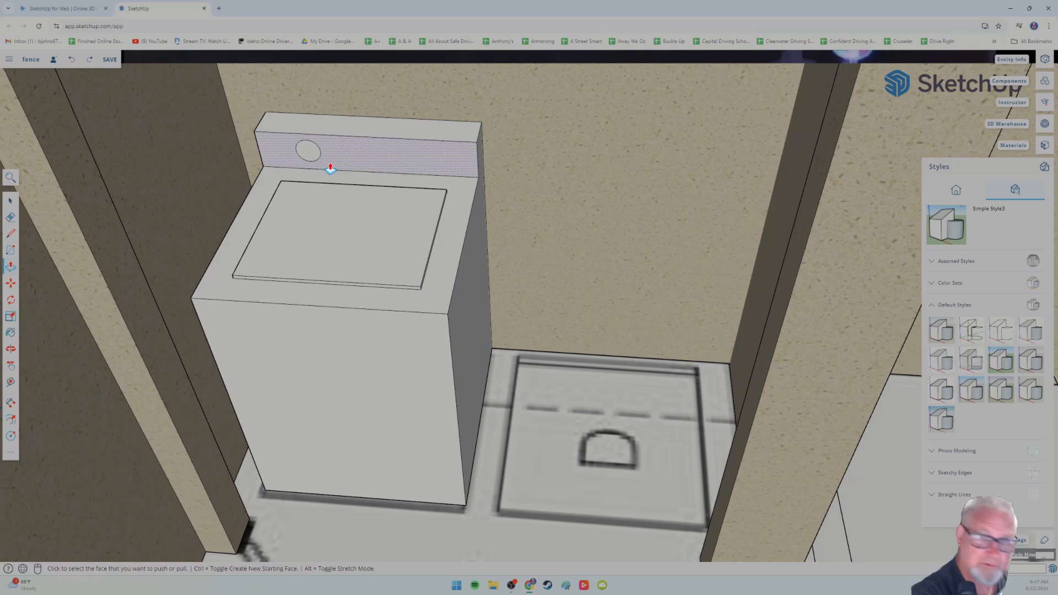
key(ctrl+y)
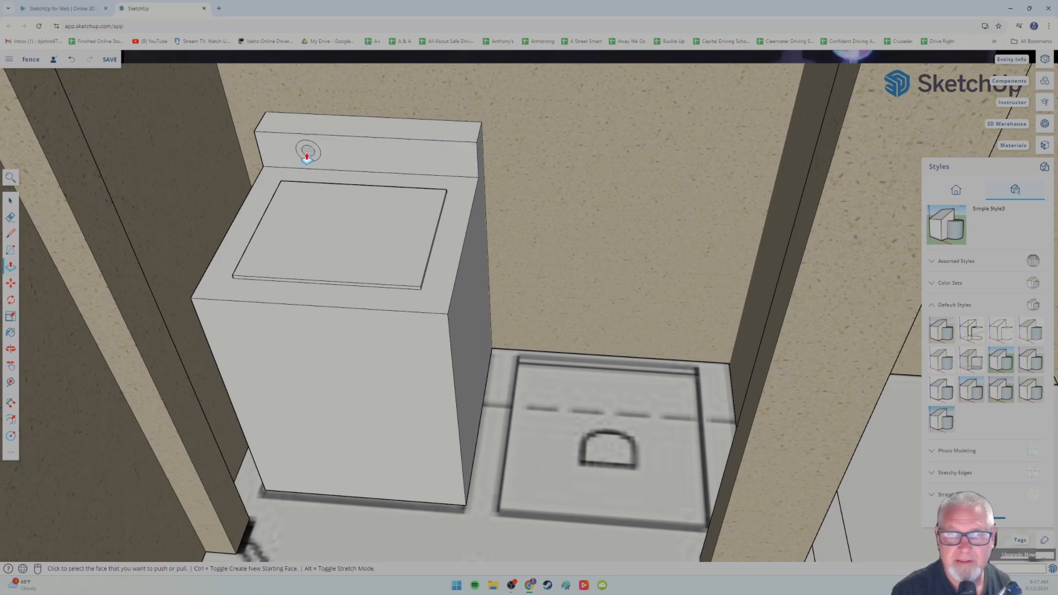
click(307, 156)
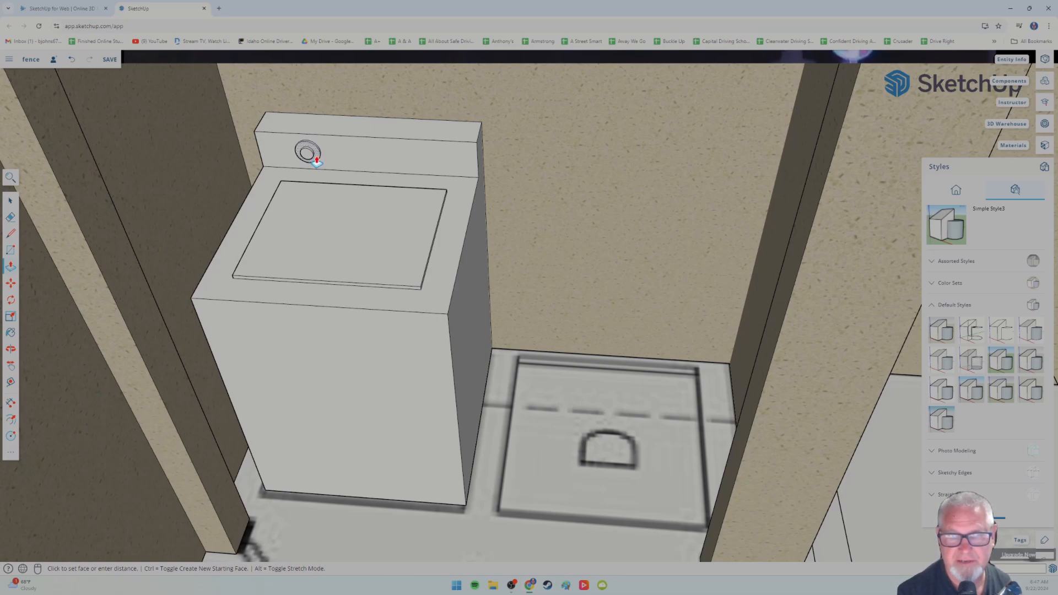
click(316, 162)
middle_drag(301, 214, 319, 177)
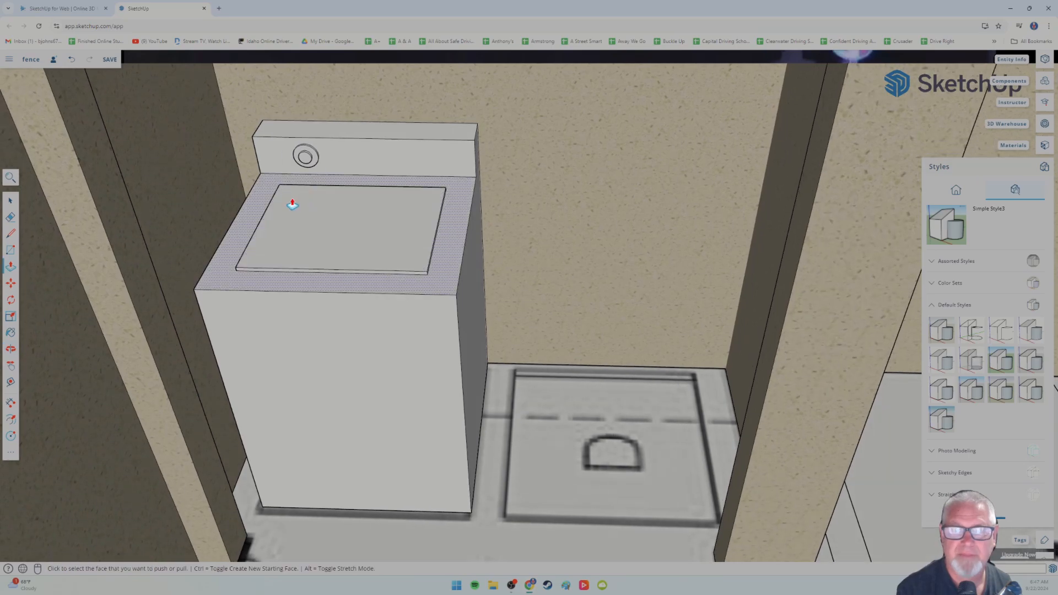
- Try to copy the ungrouped knob geometry along the washer's back panel with Move
click(12, 202)
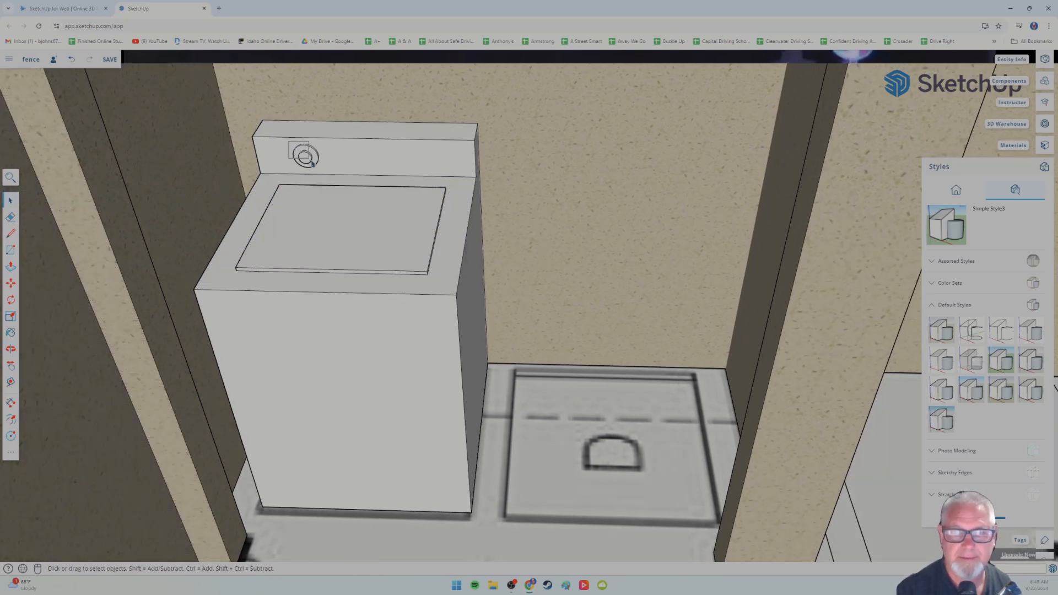
click(325, 174)
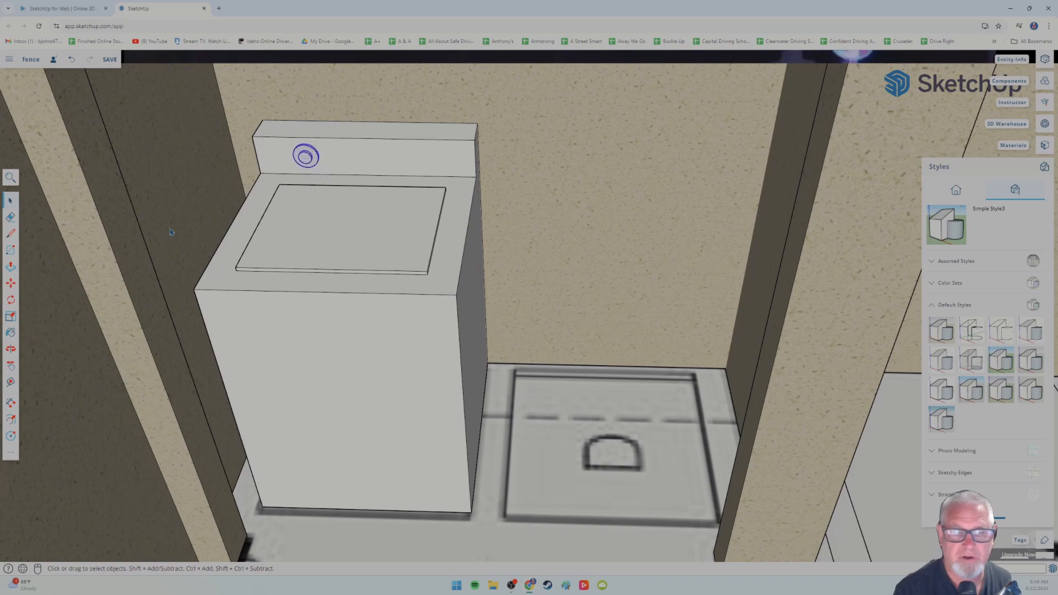
key(m)
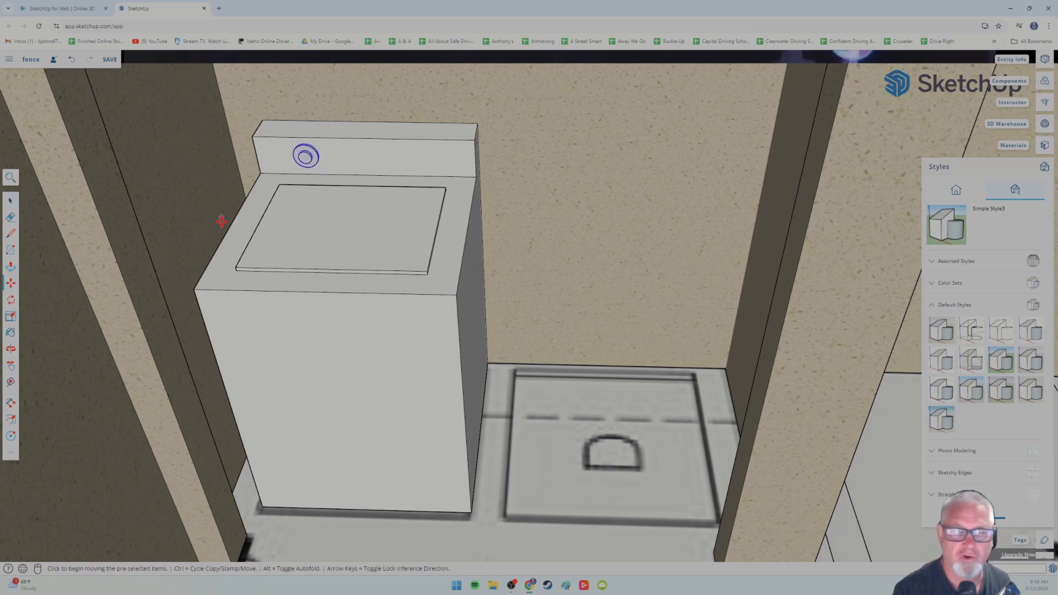
key(ctrl)
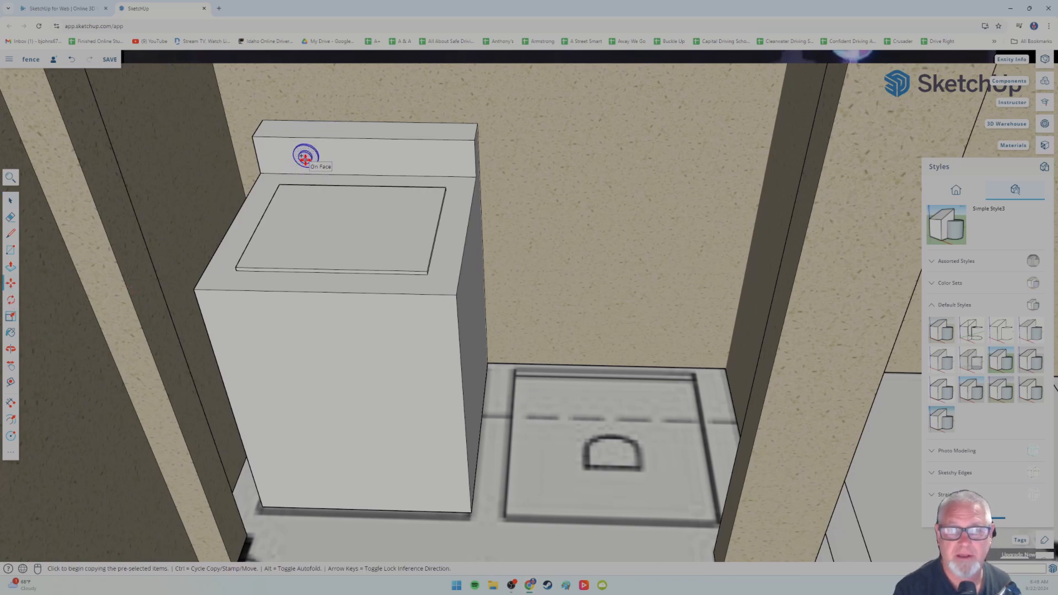
key(ctrl)
key(ctrl)
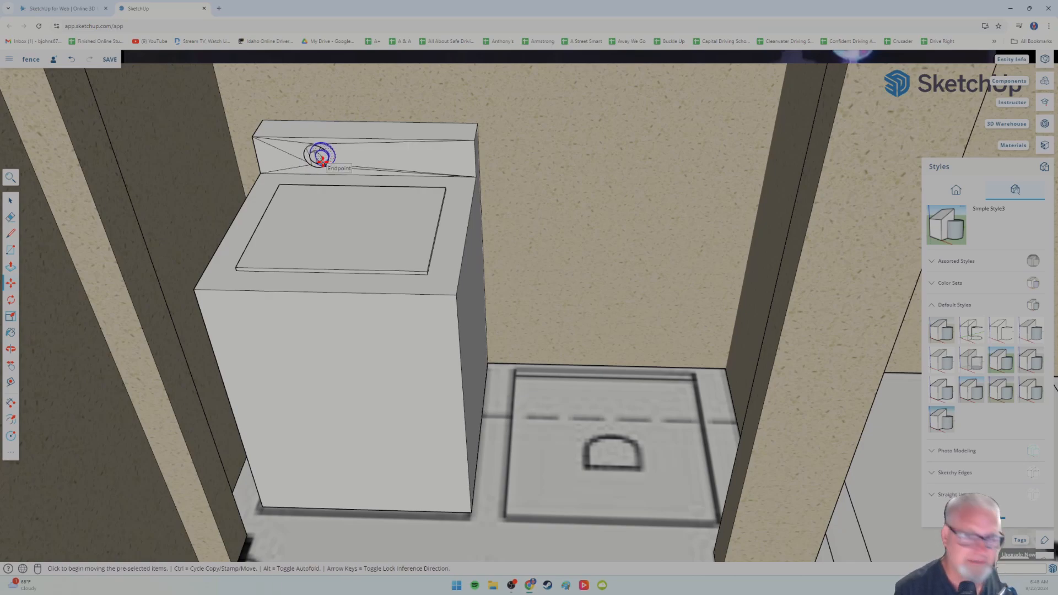
key(Escape)
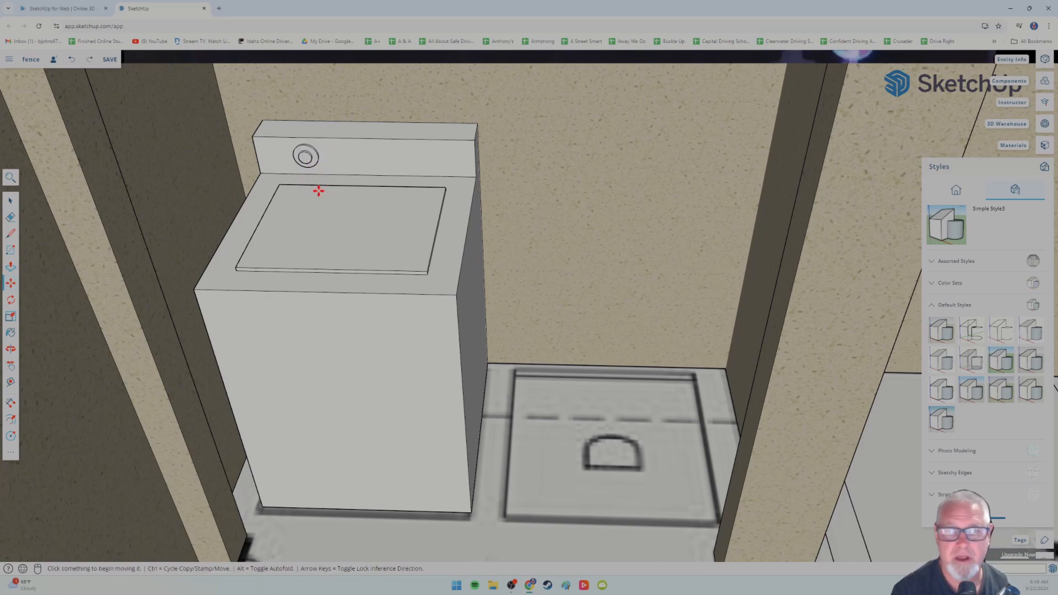
- Select all of the knob's geometry on the back panel and make it a group
click(10, 201)
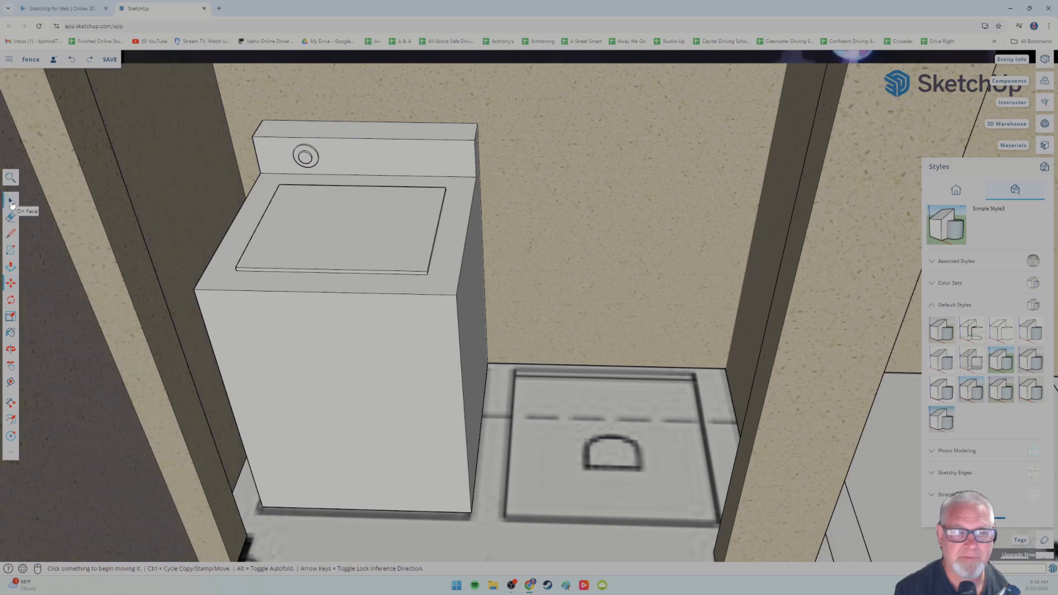
click(297, 154)
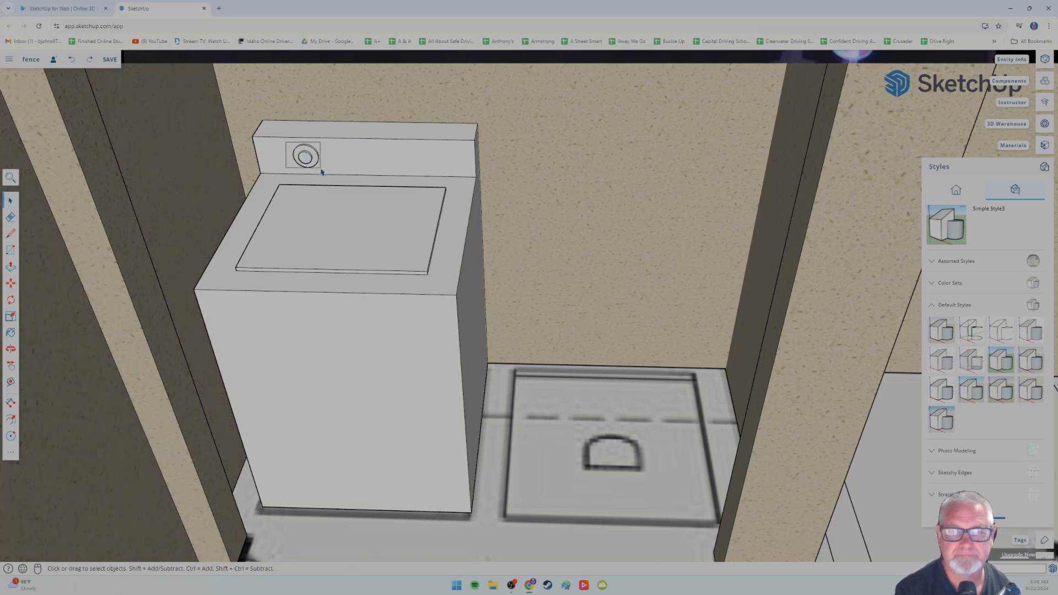
drag(325, 171, 325, 170)
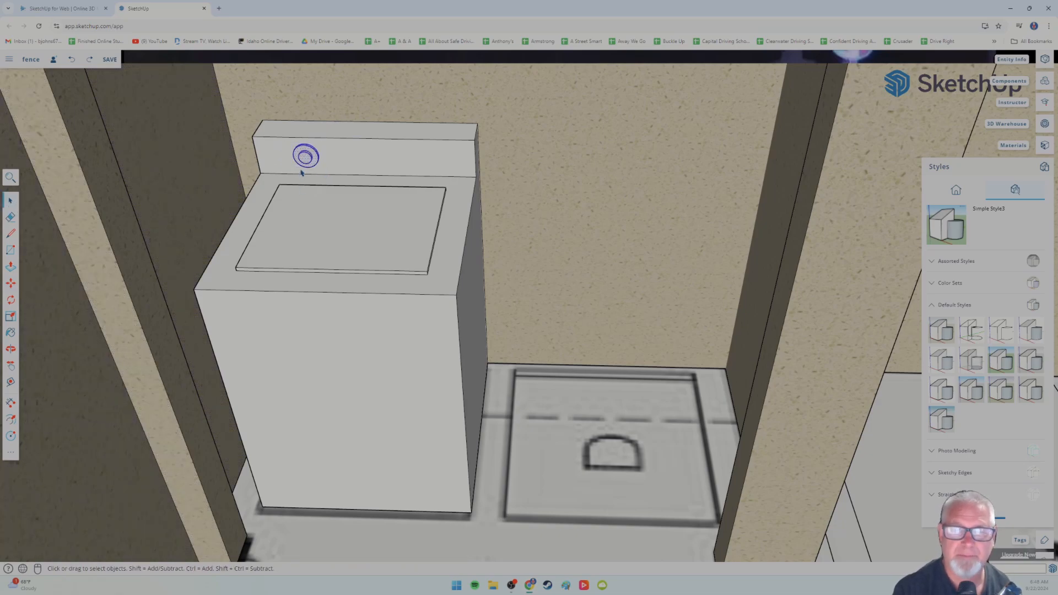
right_click(306, 160)
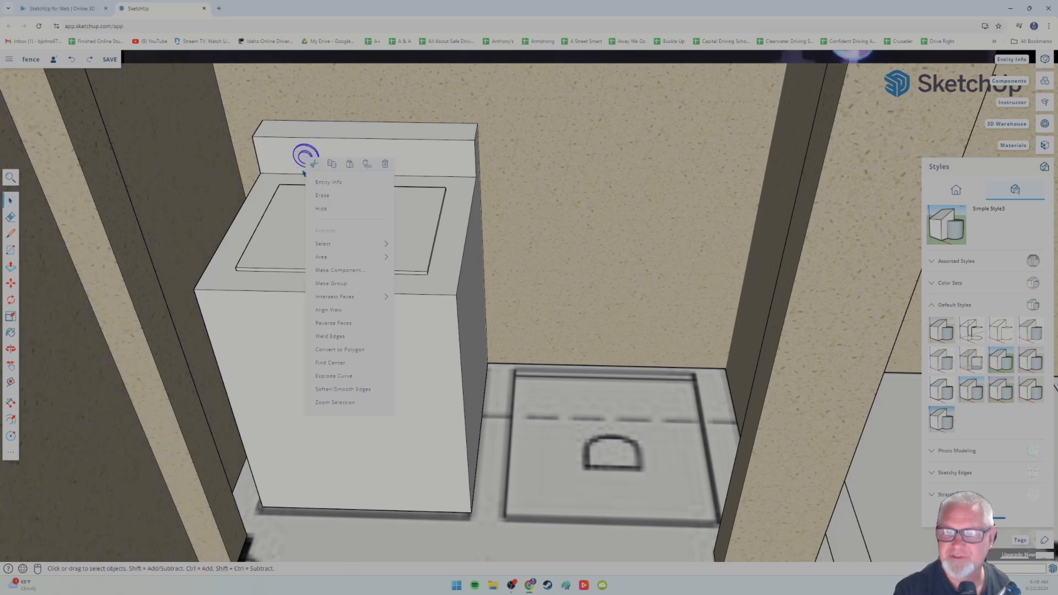
click(332, 284)
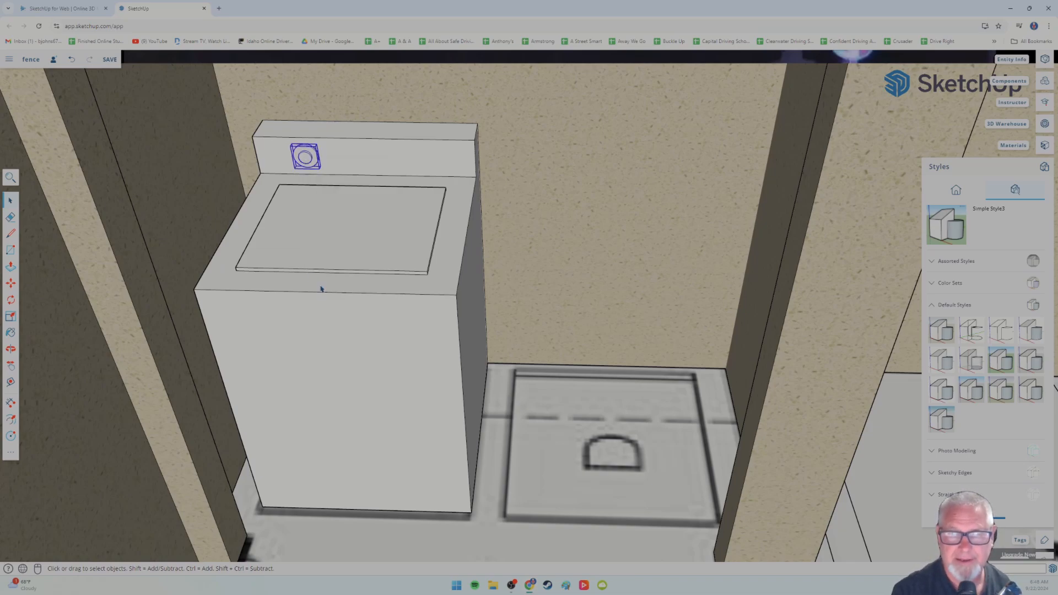
- Copy the knob group along the green axis to place a second knob beside it on the panel
click(10, 284)
key(ctrl)
click(307, 161)
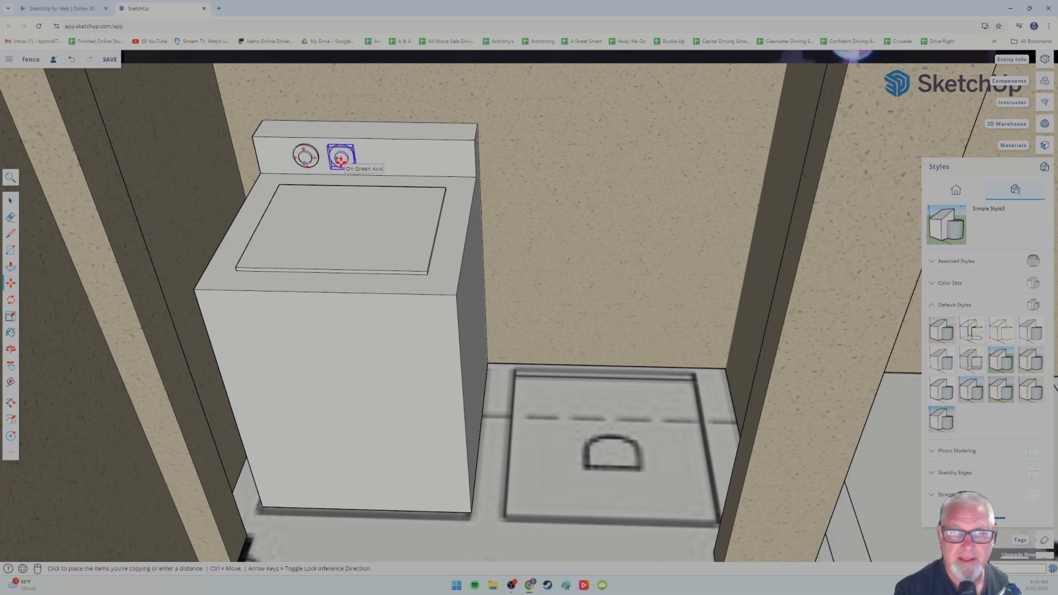
click(341, 160)
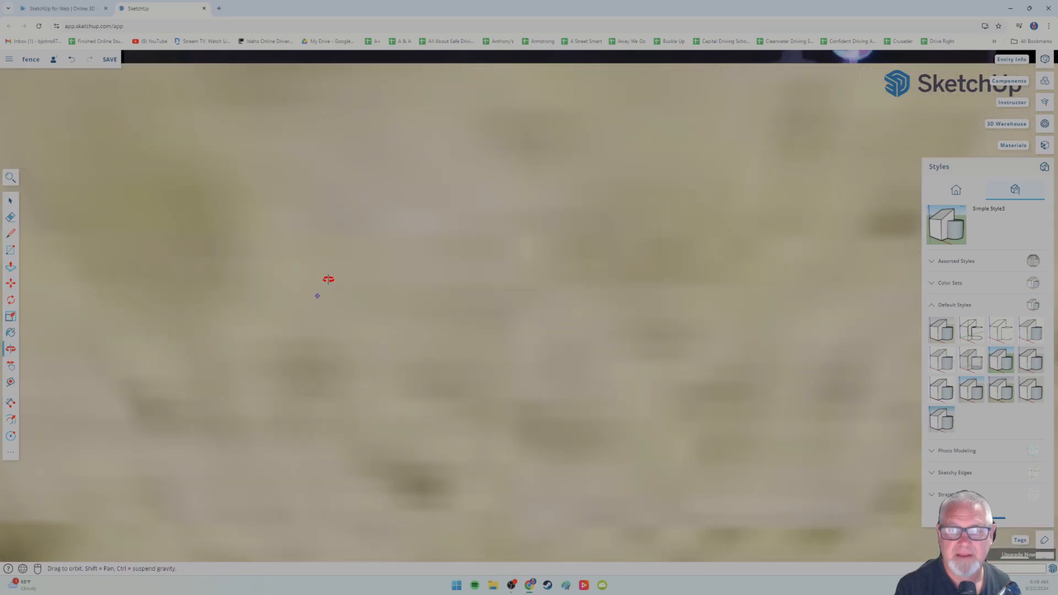
scroll(325, 282, up, 10)
scroll(319, 288, down, 3)
scroll(324, 266, up, 3)
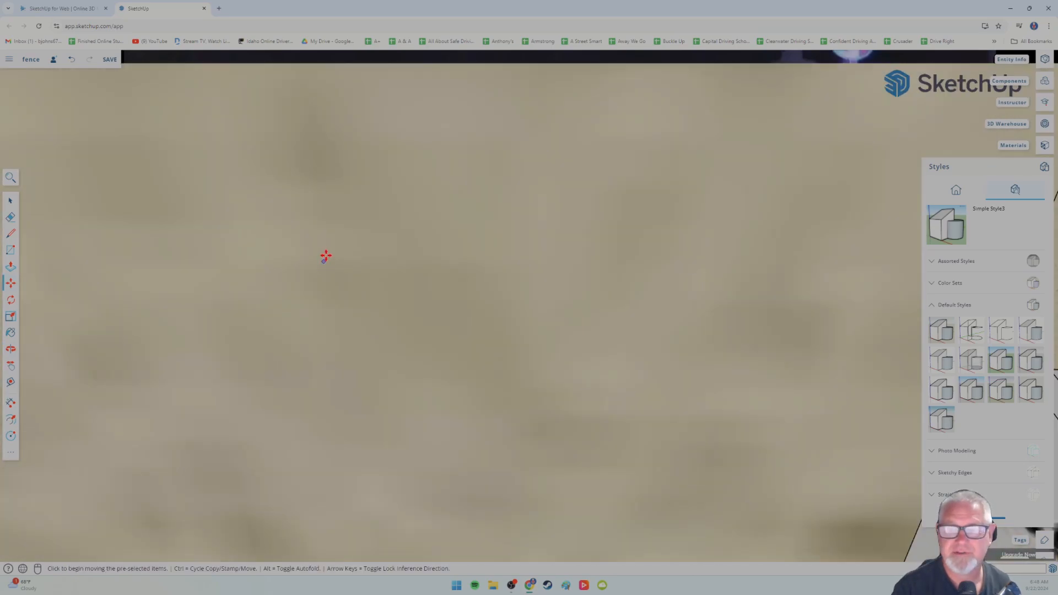
- Examine the washer with its two knobs and the empty dryer outline beside it in the laundry closet
middle_drag(325, 252, 441, 211)
middle_drag(521, 173, 609, 177)
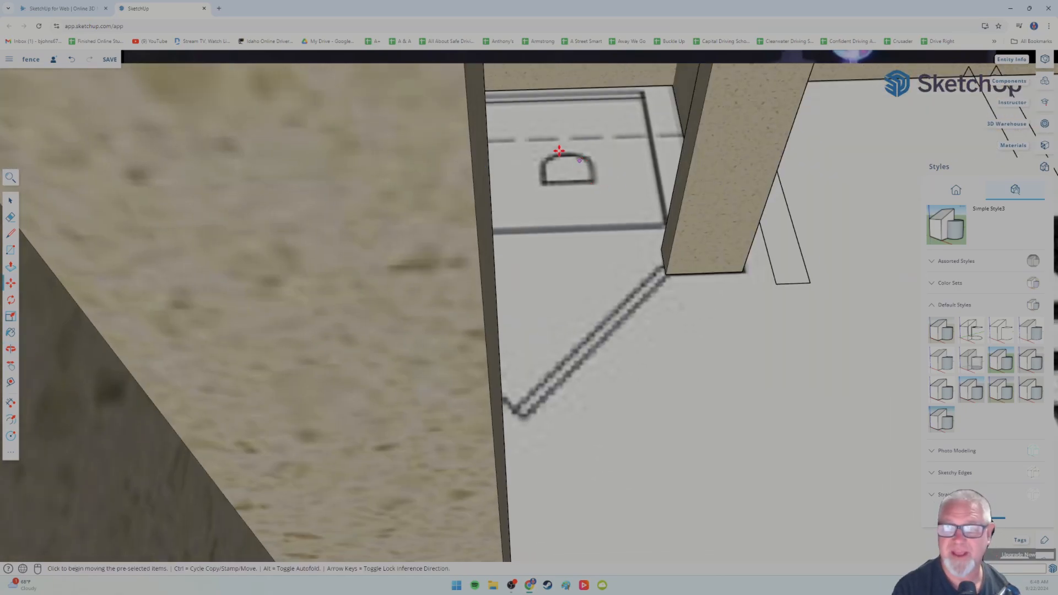
scroll(508, 159, down, 5)
middle_drag(470, 156, 448, 110)
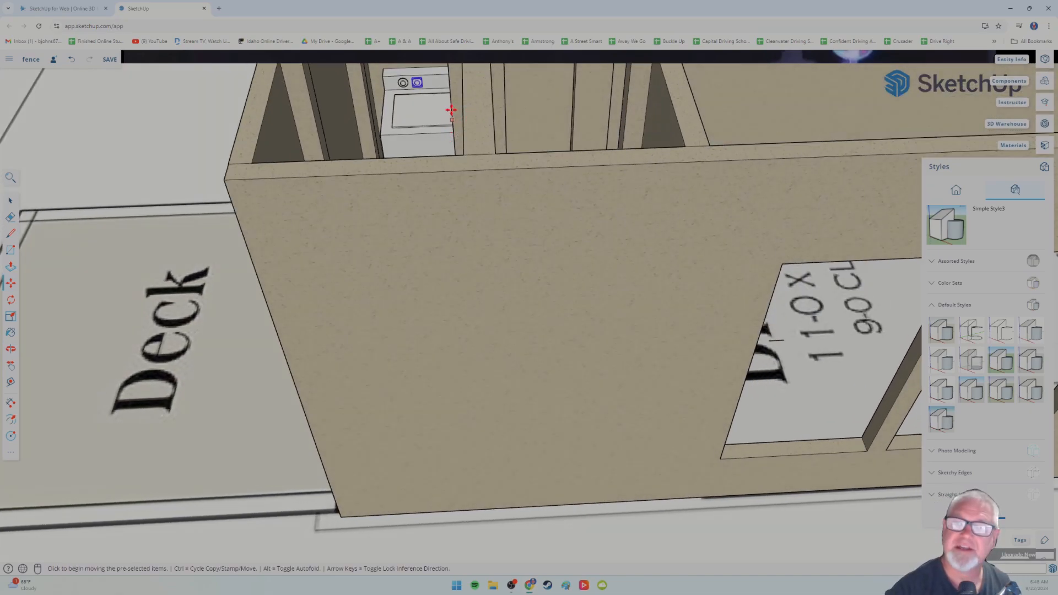
middle_drag(451, 110, 421, 300)
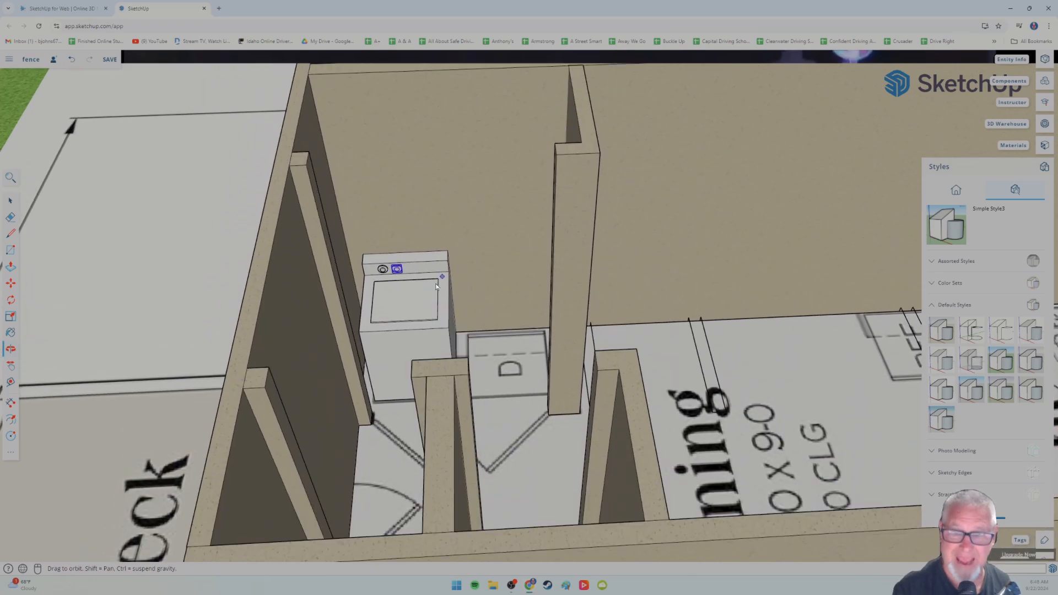
scroll(418, 310, up, 1)
scroll(419, 309, up, 2)
scroll(418, 292, up, 5)
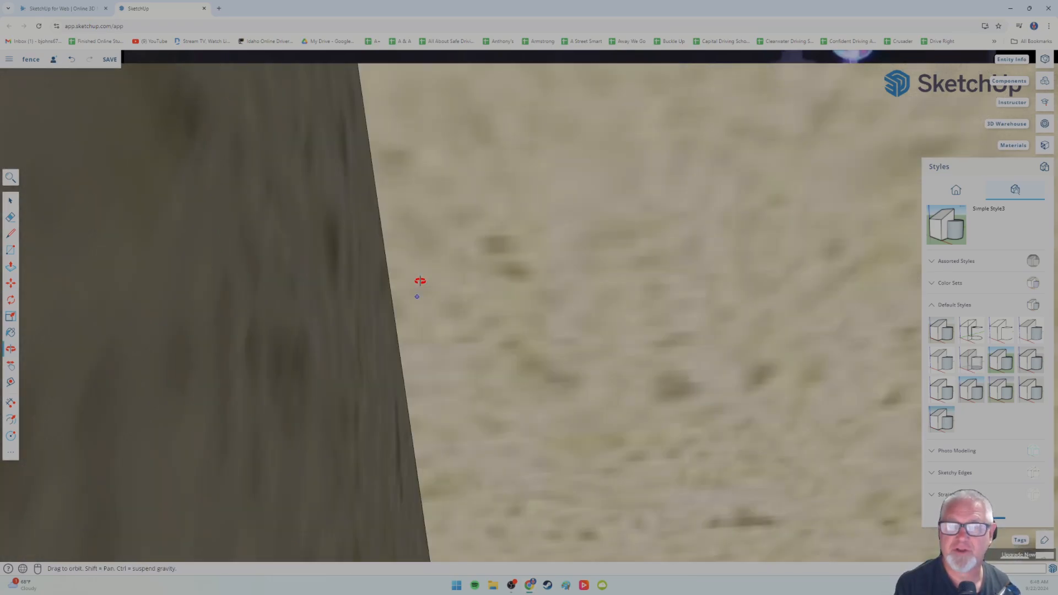
mouse_move(420, 281)
middle_down()
mouse_move(408, 319)
mouse_move(423, 296)
middle_up()
scroll(423, 295, down, 4)
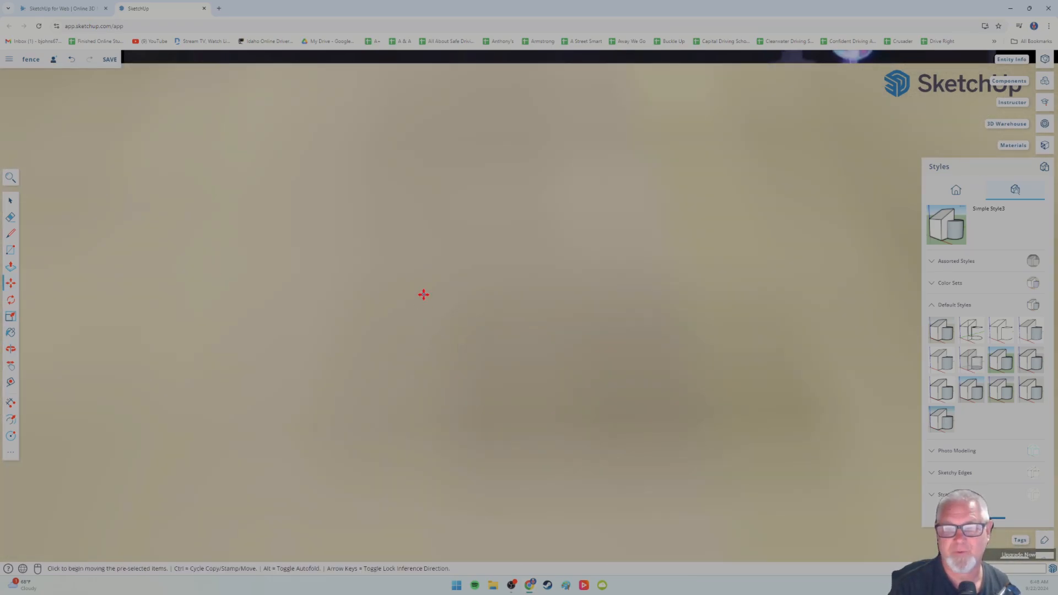
scroll(414, 285, down, 6)
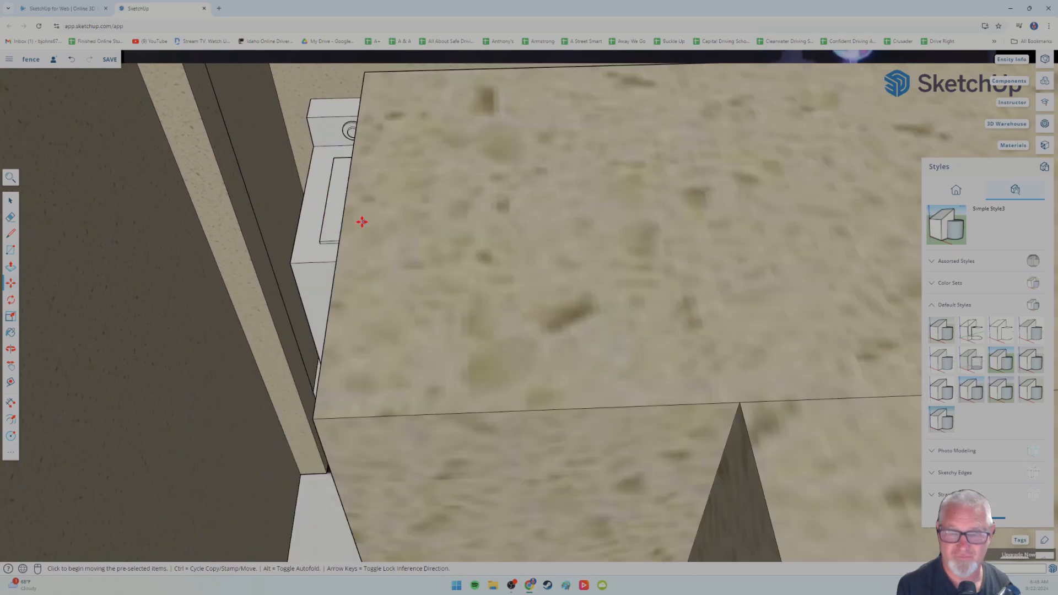
shift+middle_drag(368, 221, 371, 312)
shift+middle_drag(414, 204, 350, 251)
scroll(370, 327, up, 1)
scroll(370, 327, up, 3)
scroll(350, 250, down, 2)
shift+middle_drag(397, 282, 369, 212)
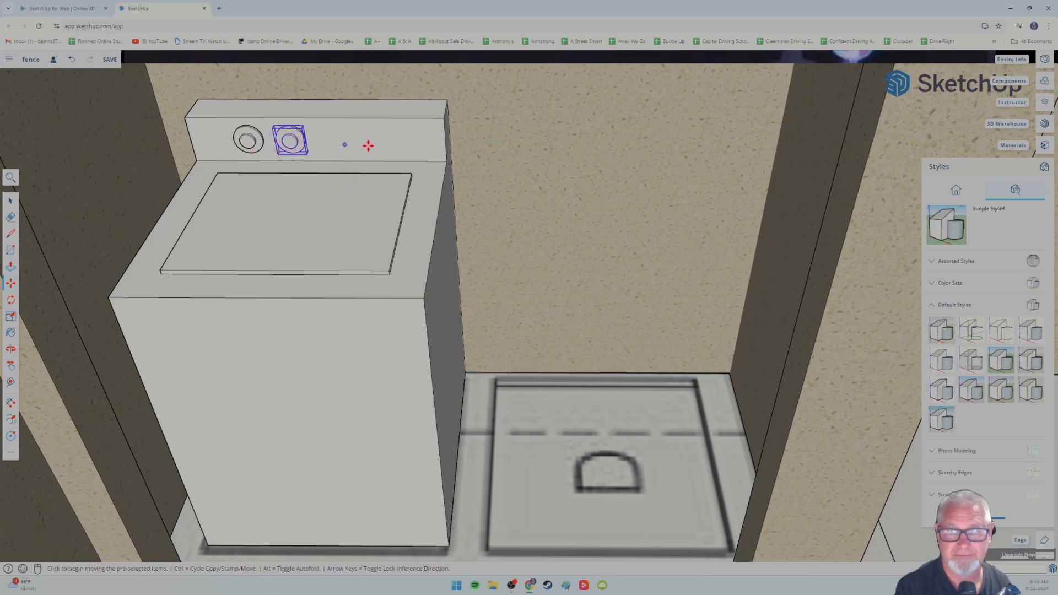
scroll(366, 223, down, 3)
scroll(366, 223, up, 4)
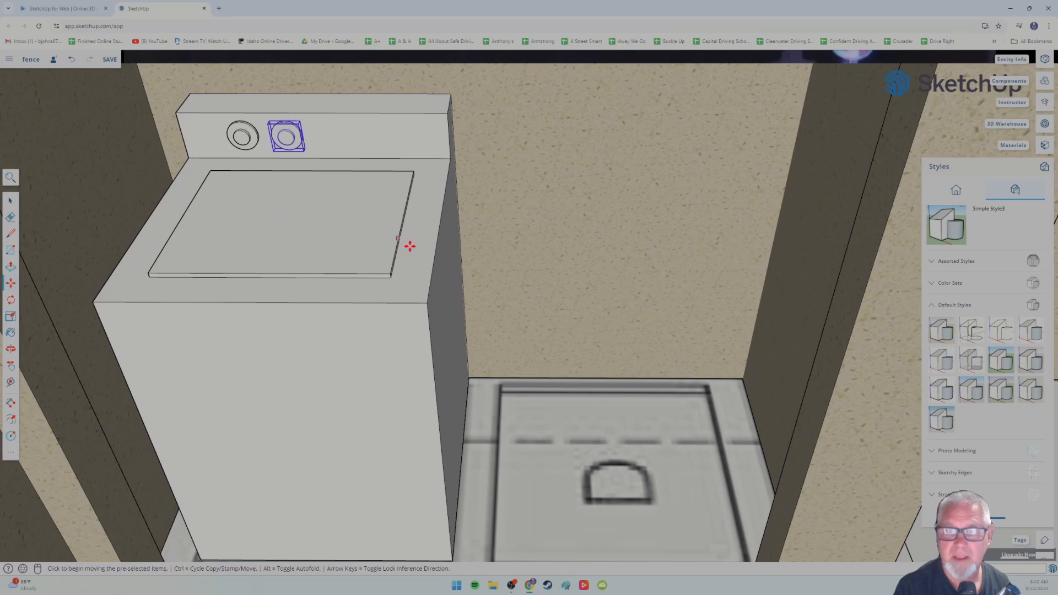
scroll(356, 198, down, 3)
scroll(360, 199, up, 2)
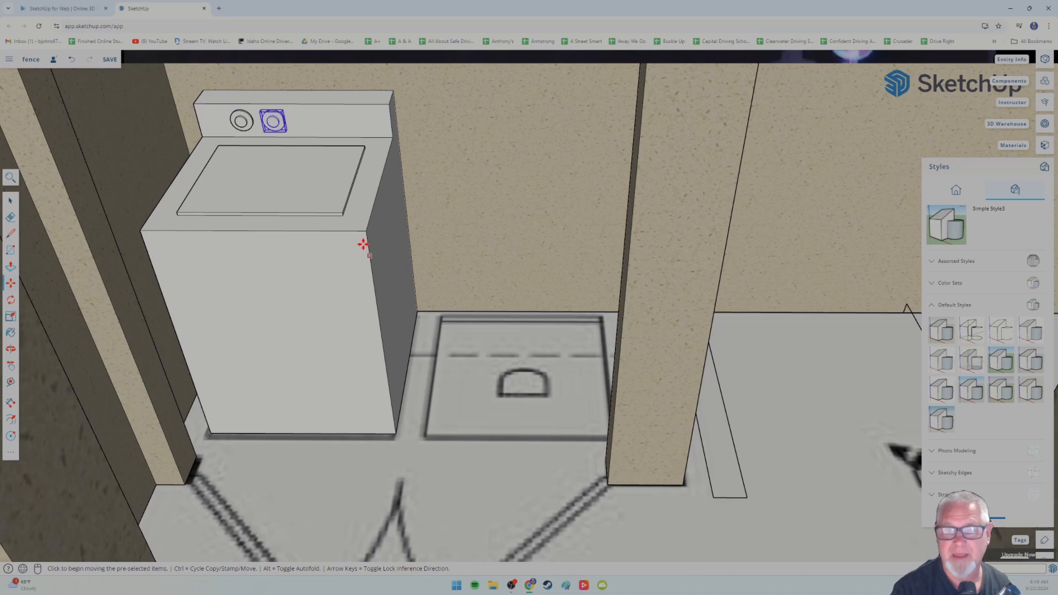
scroll(314, 310, down, 2)
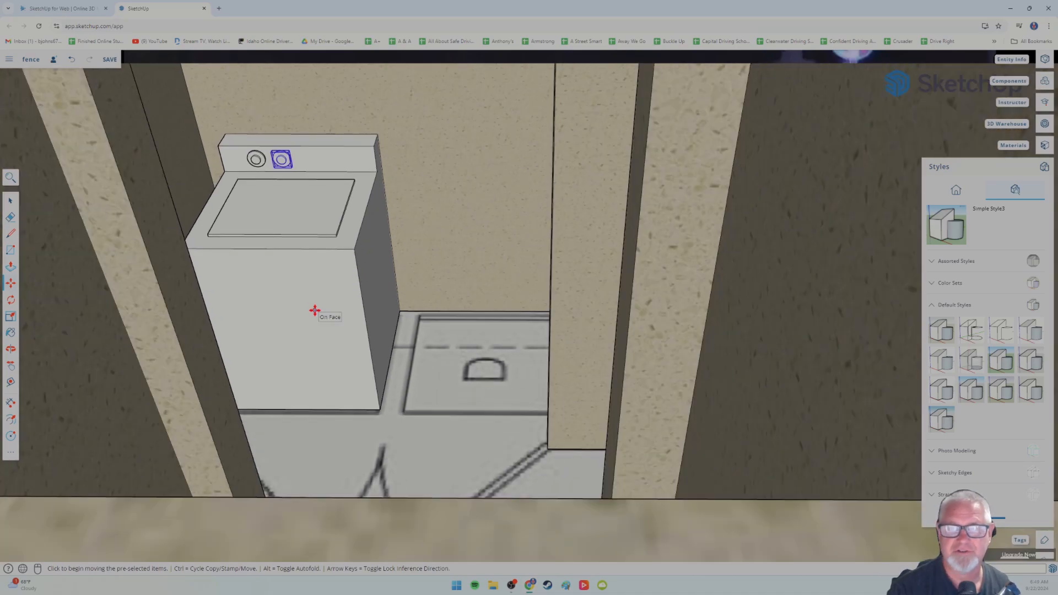
scroll(315, 311, down, 1)
middle_drag(307, 307, 303, 336)
scroll(288, 309, up, 2)
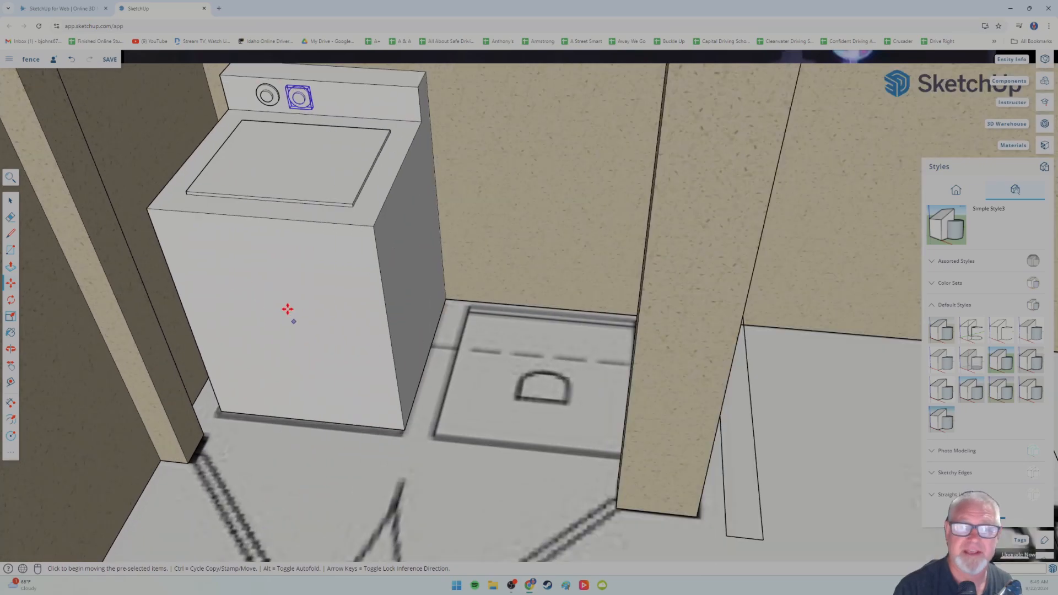
scroll(288, 307, down, 2)
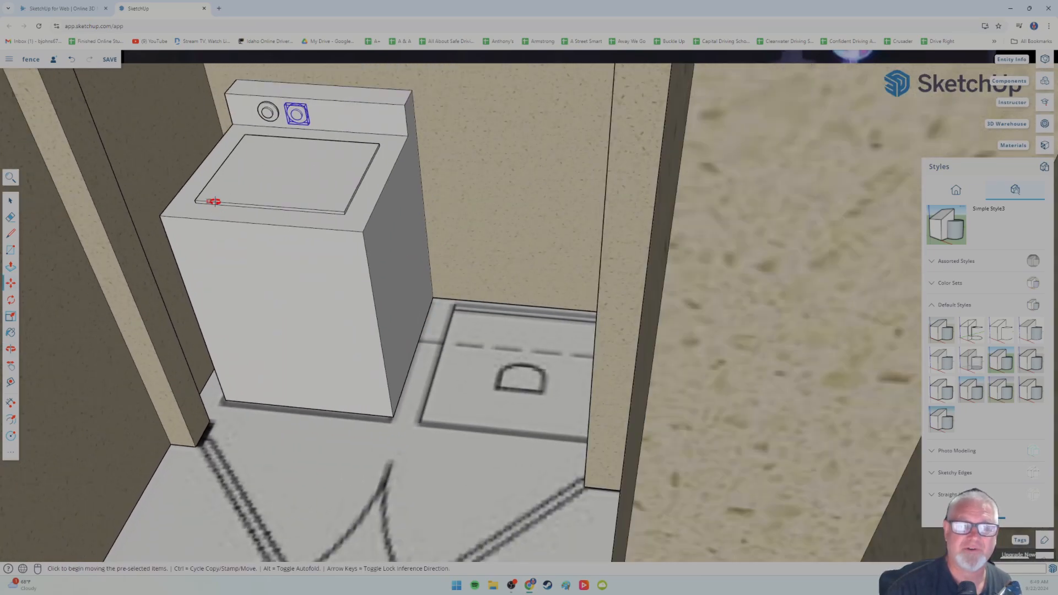
middle_drag(215, 202, 220, 203)
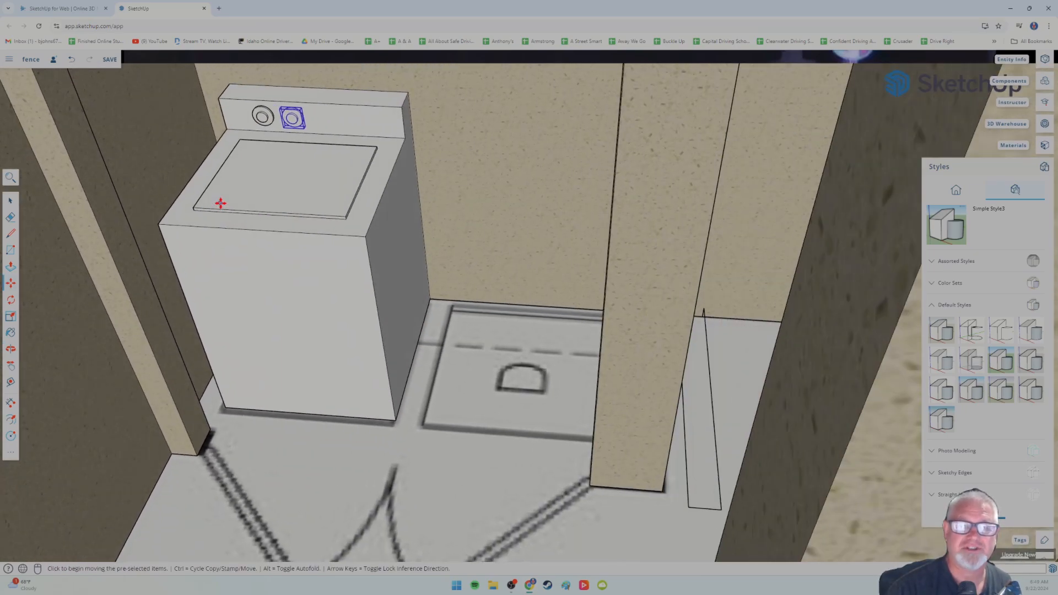
- Copy the entire washer, including its knobs, sideways onto the dryer outline on the floor plan, and clear the selection
click(10, 202)
mouse_move(131, 85)
mouse_down()
mouse_move(332, 280)
mouse_move(453, 452)
mouse_up()
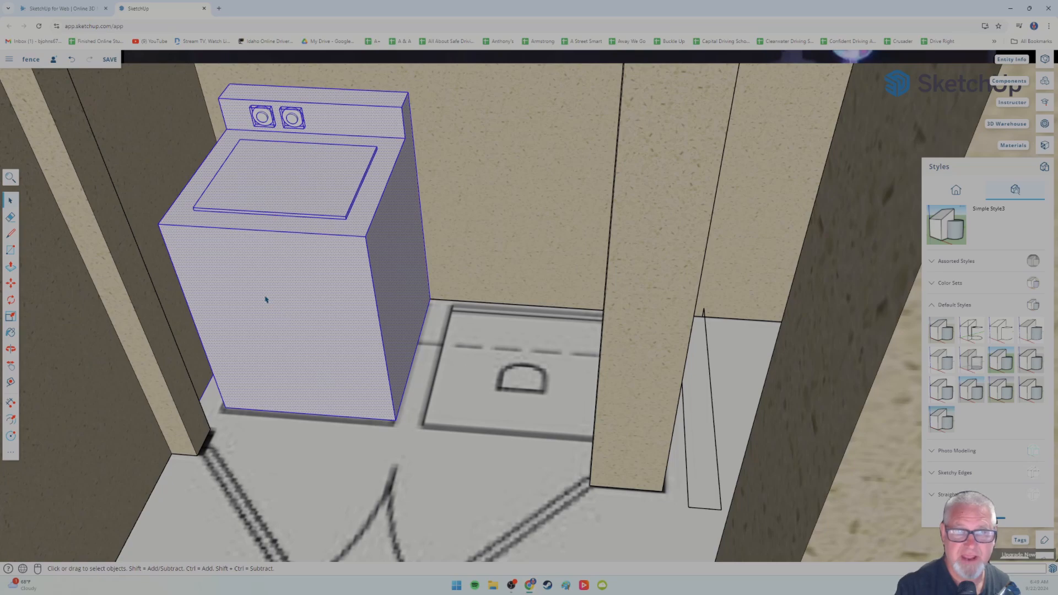
click(12, 285)
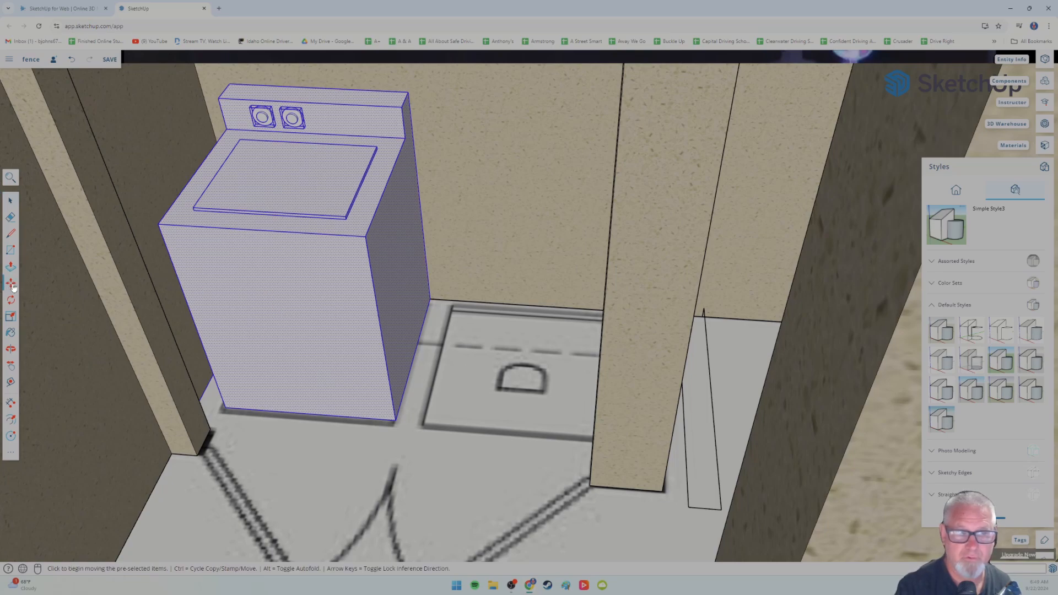
click(268, 291)
key(ctrl)
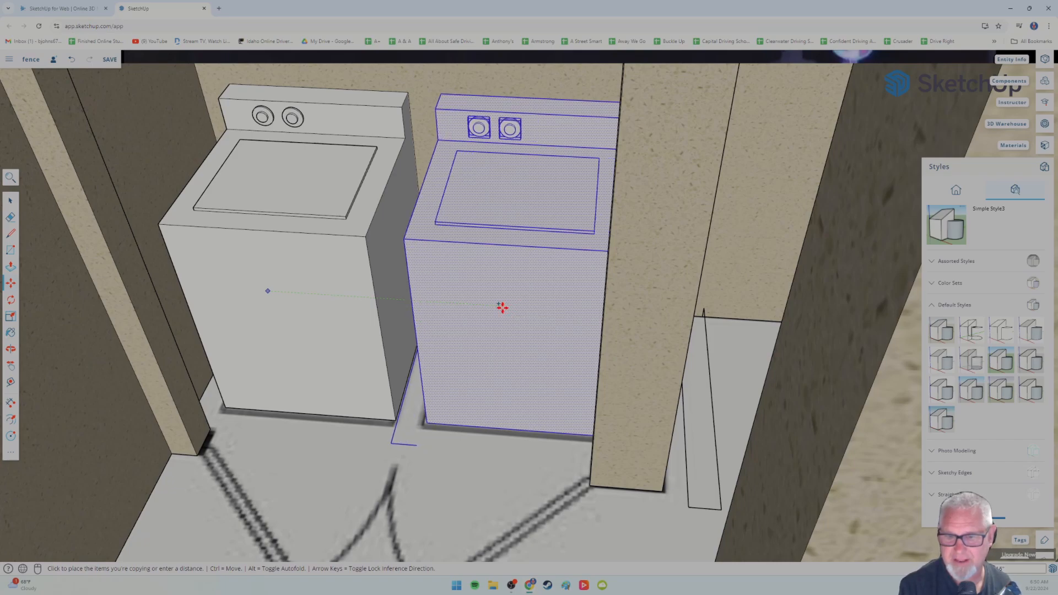
click(501, 307)
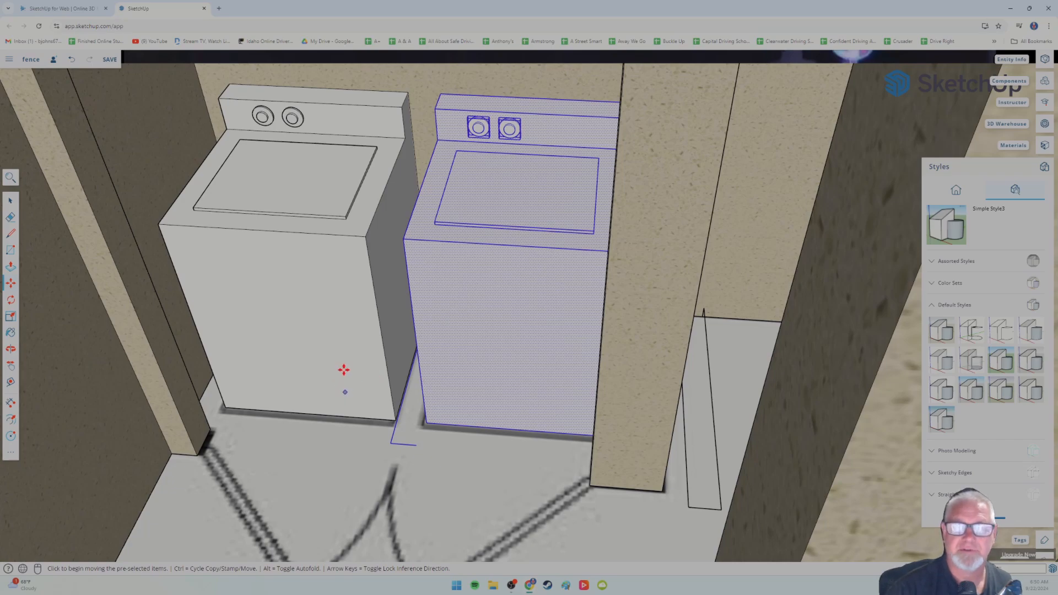
click(11, 201)
click(467, 440)
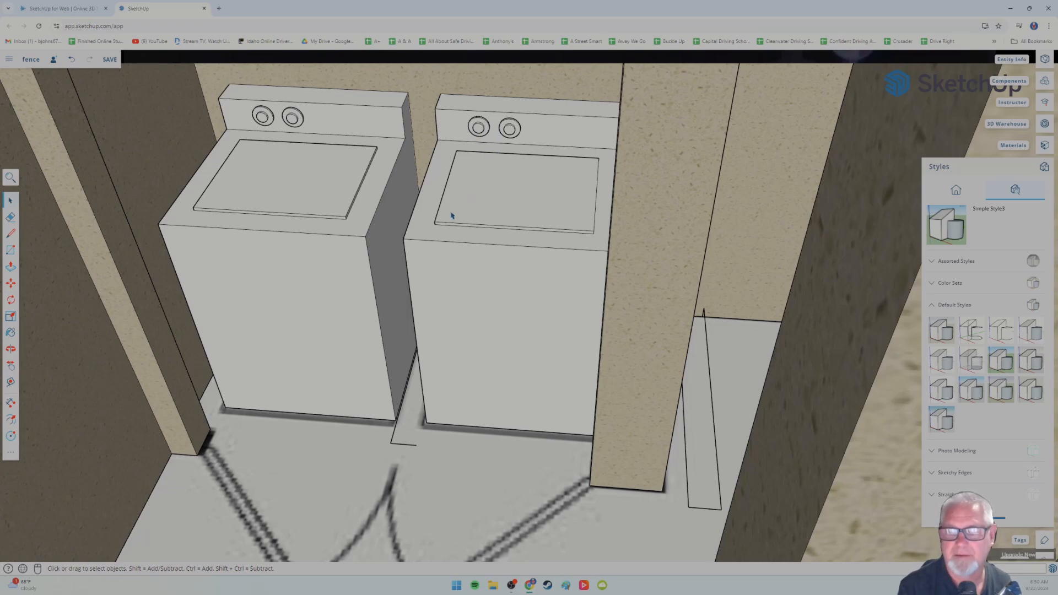
- Offset the outline of the dryer's front face inward to draw a rectangular door panel
scroll(436, 215, up, 3)
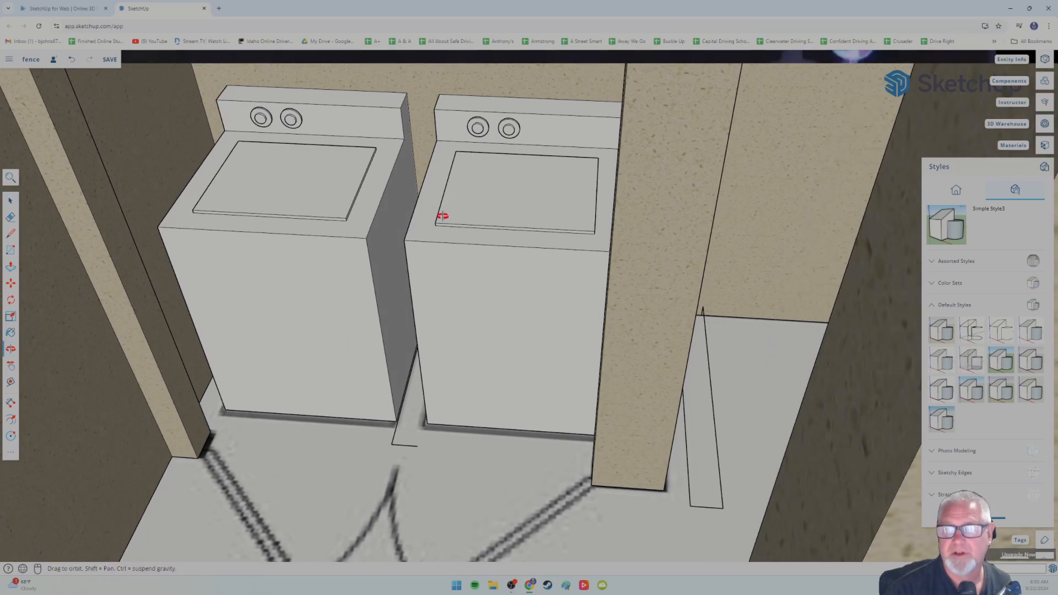
scroll(419, 301, up, 2)
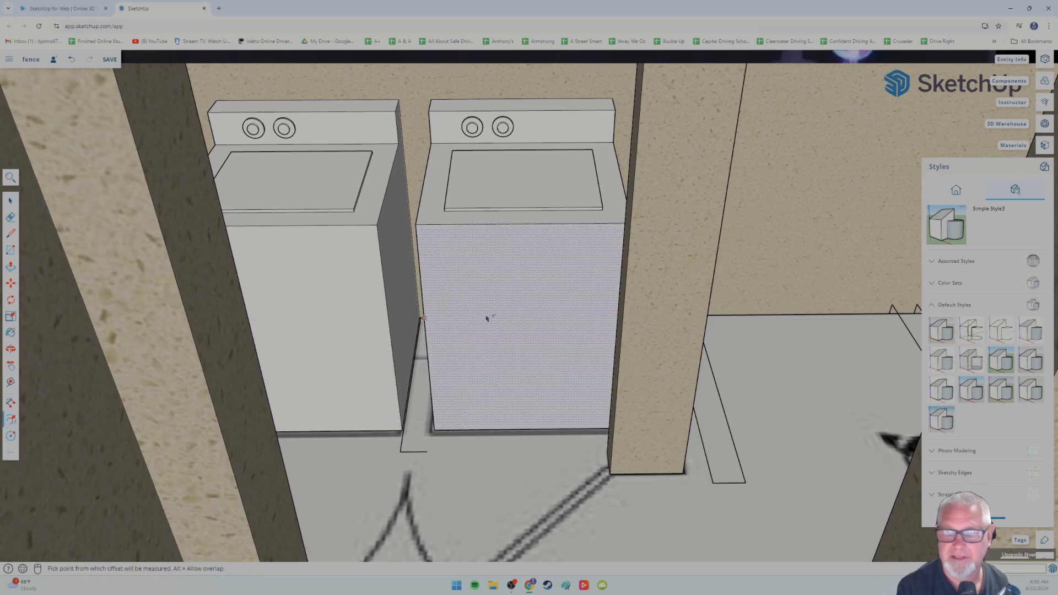
double_click(501, 317)
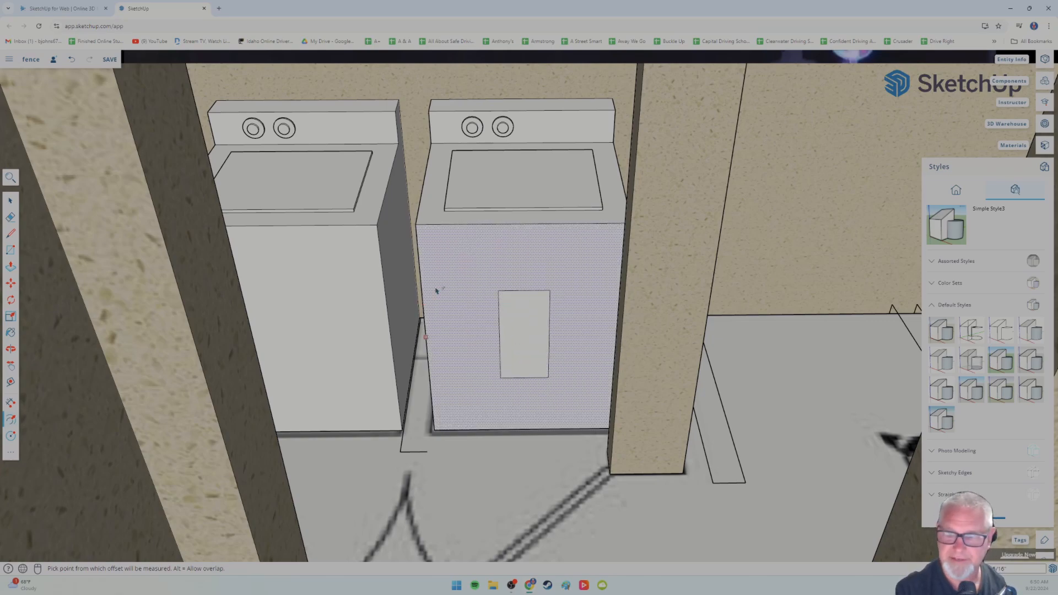
click(498, 295)
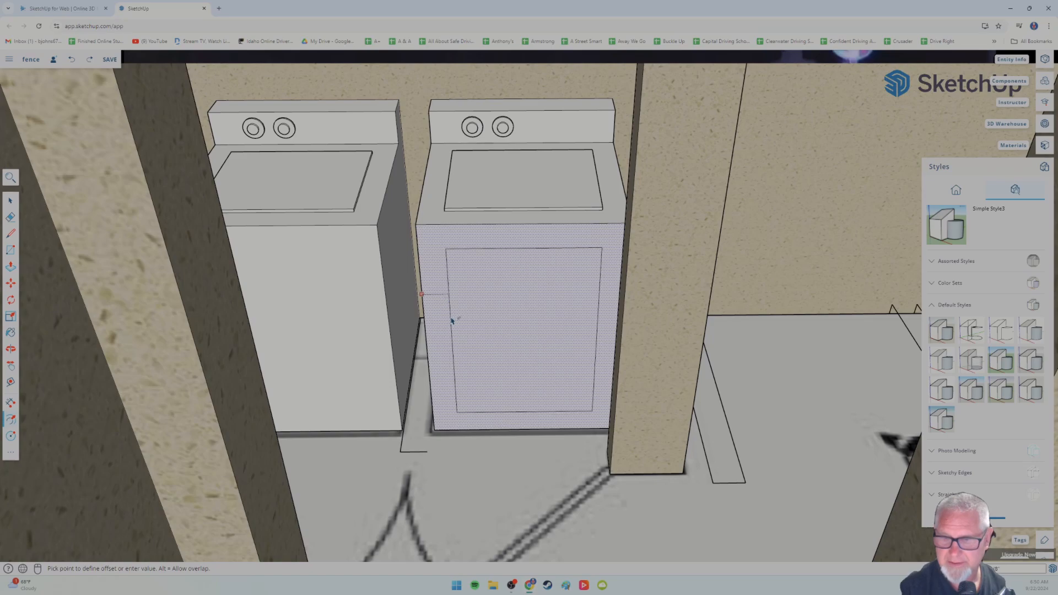
click(459, 357)
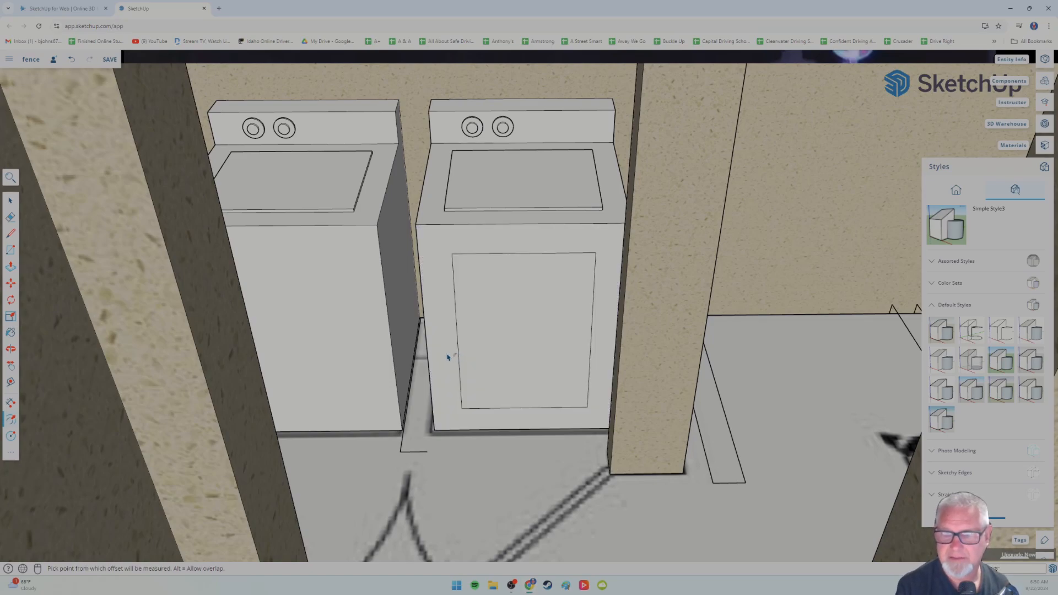
- Raise the door panel slightly out of the dryer's front face with Push/Pull
key(p)
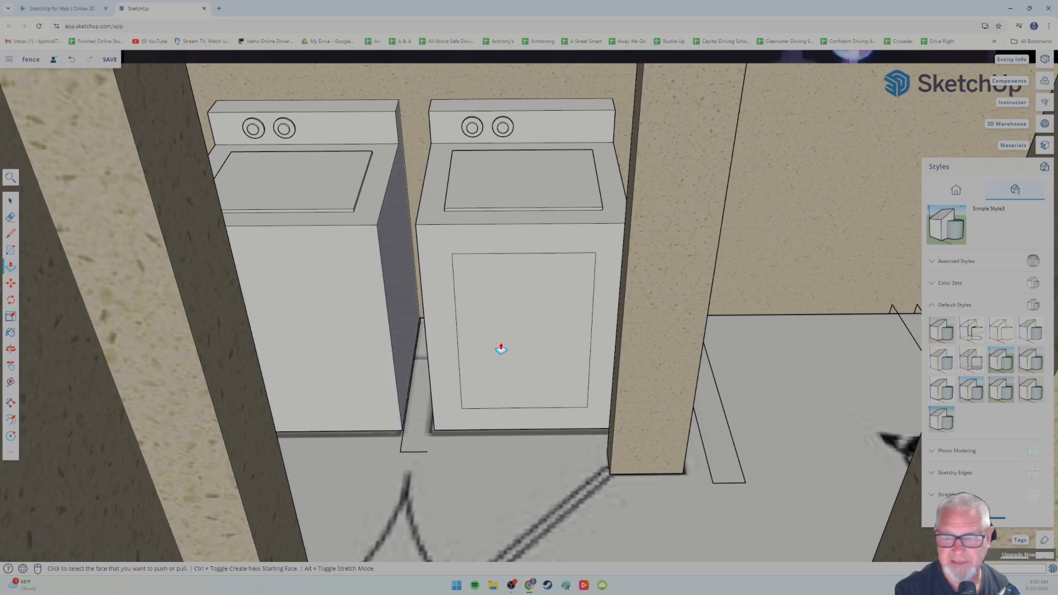
click(499, 350)
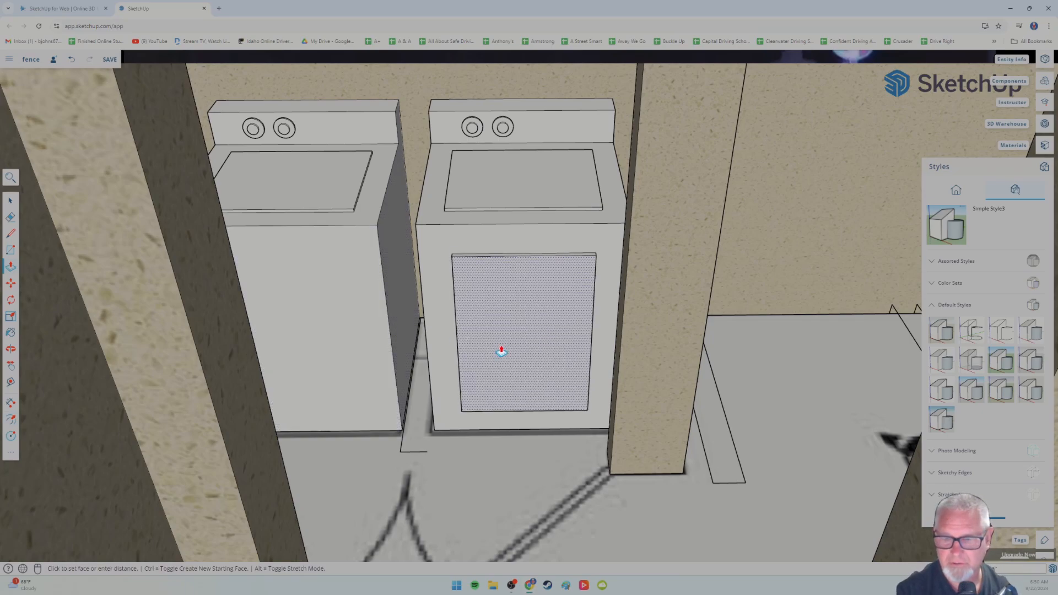
click(502, 351)
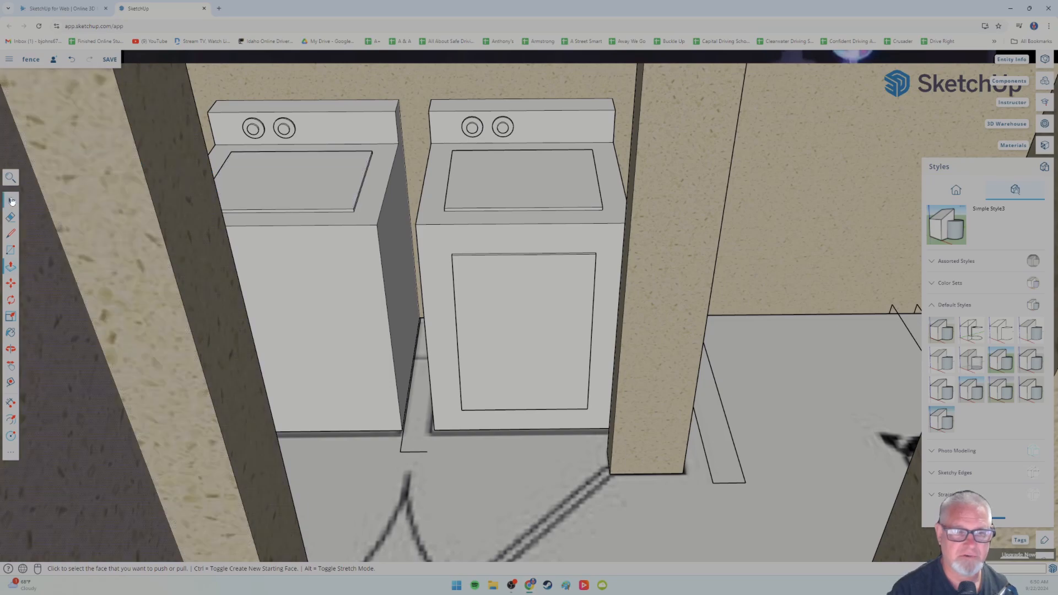
key(space)
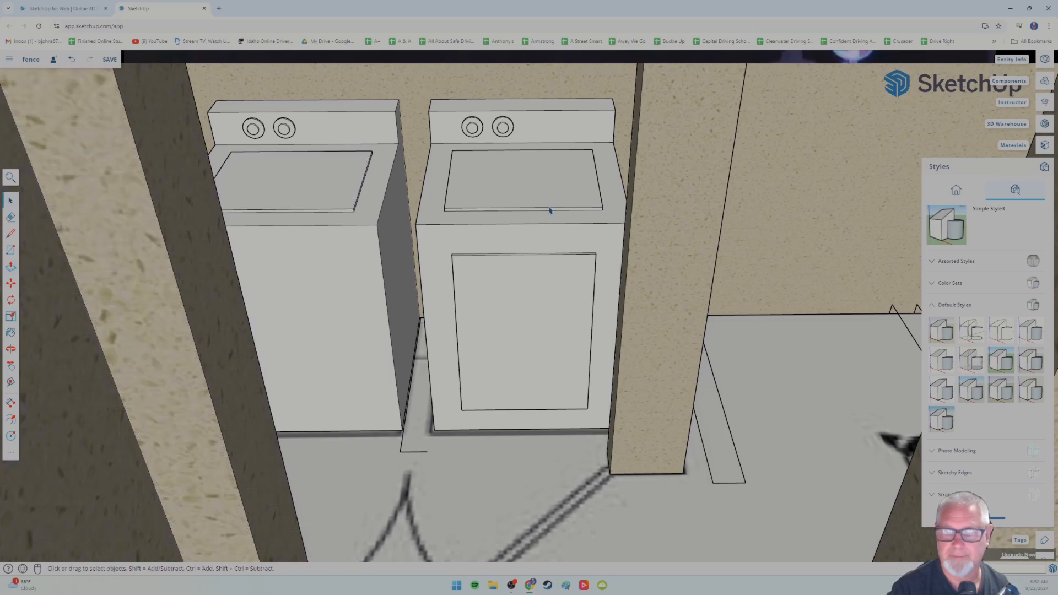
- Delete the copied lid's top face and its long edges from the top of the dryer
click(505, 195)
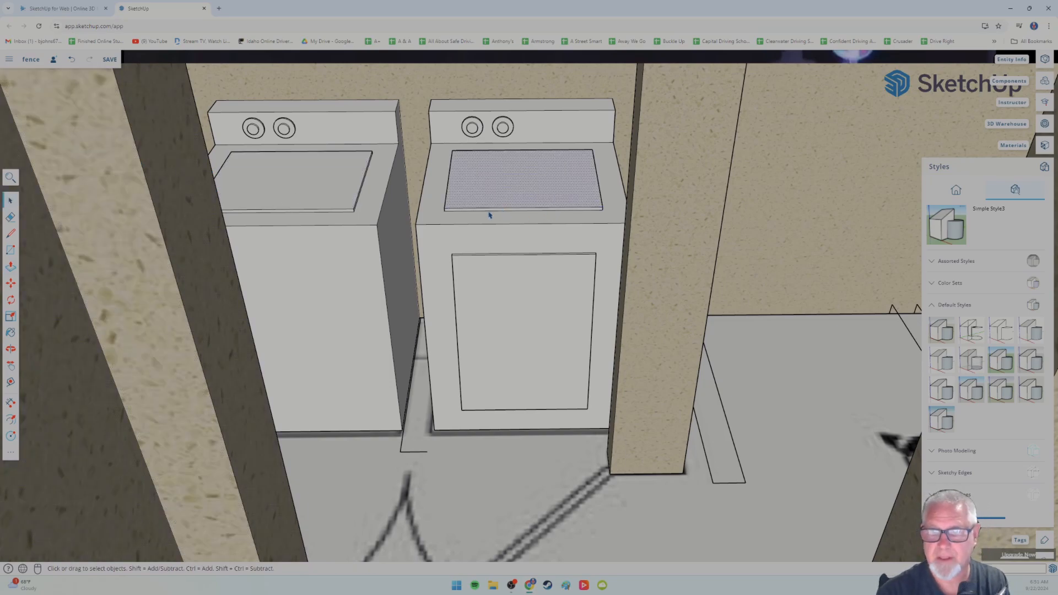
key(Delete)
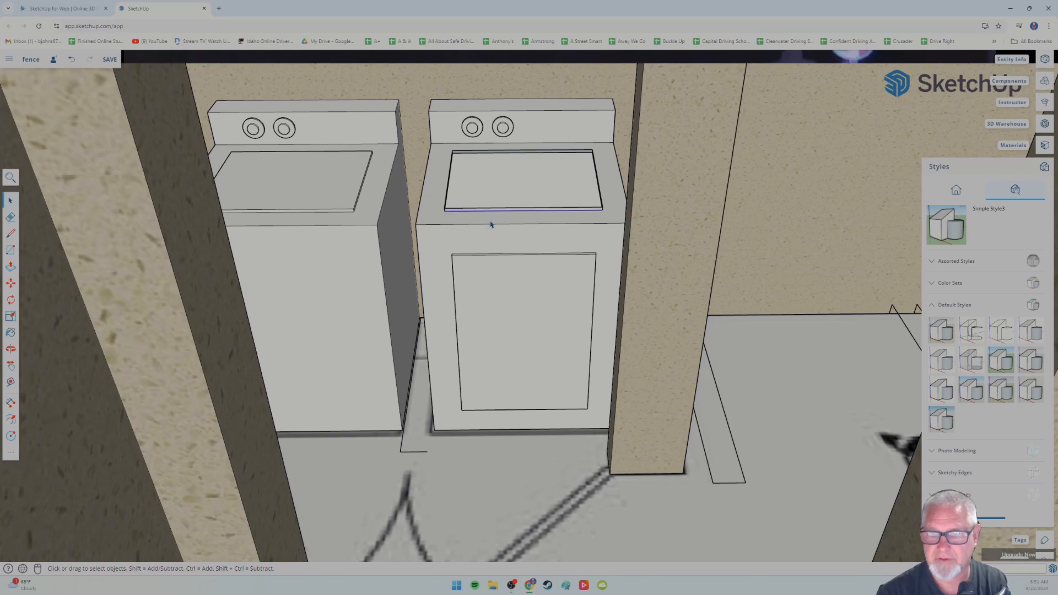
click(470, 156)
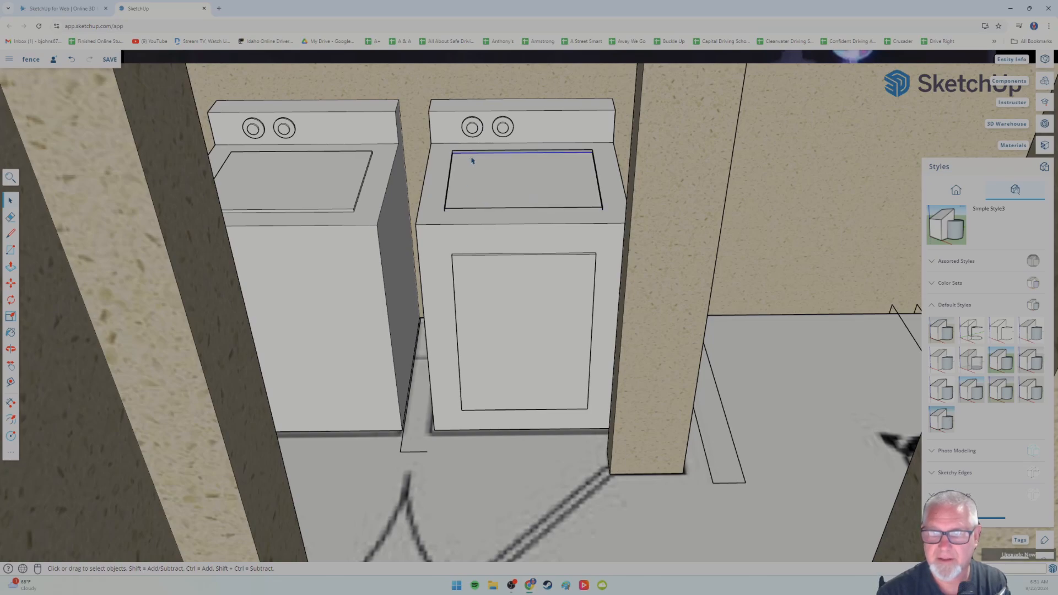
key(Delete)
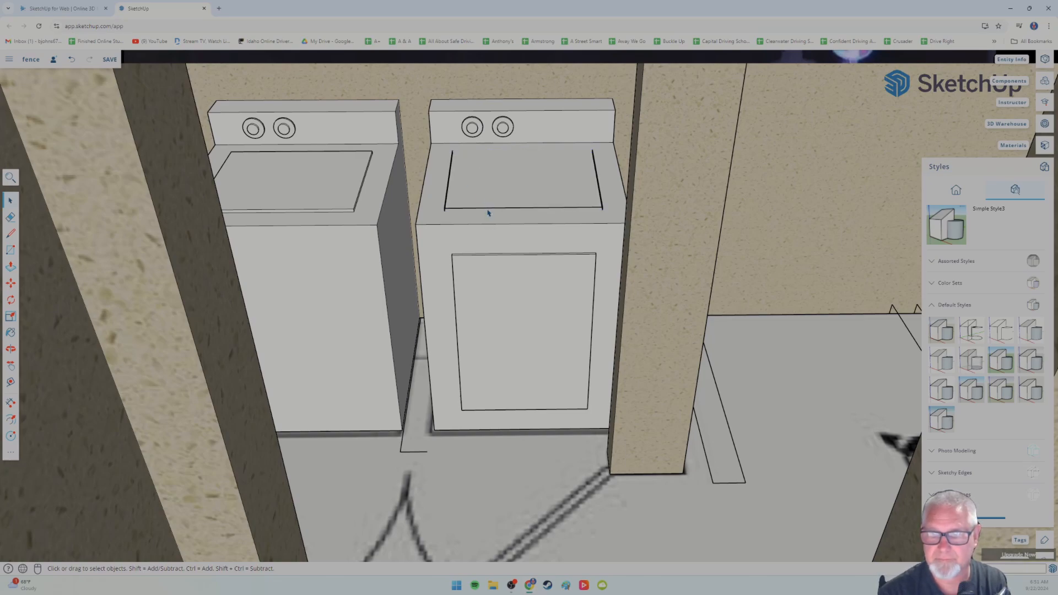
click(488, 210)
key(Delete)
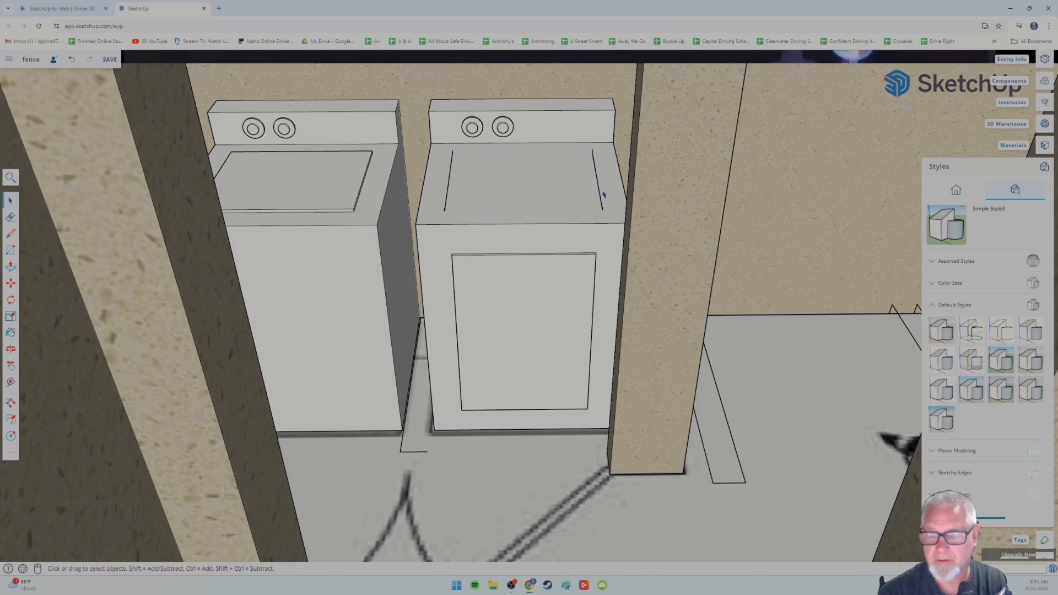
click(600, 193)
key(Delete)
click(451, 173)
key(Delete)
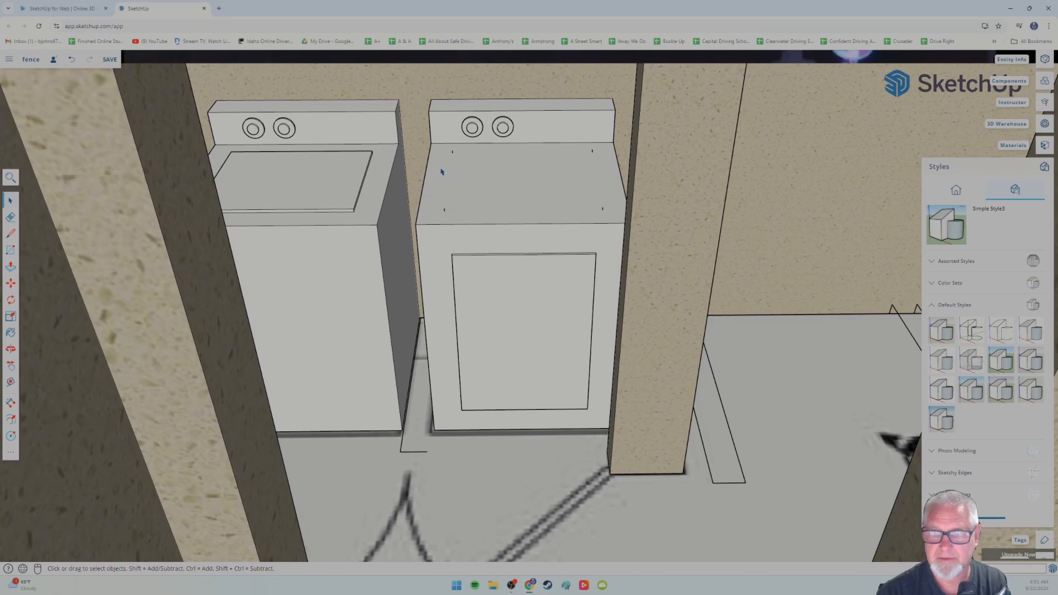
- Delete the short leftover edges at the four former lid corners on top of the dryer
drag(442, 152, 467, 224)
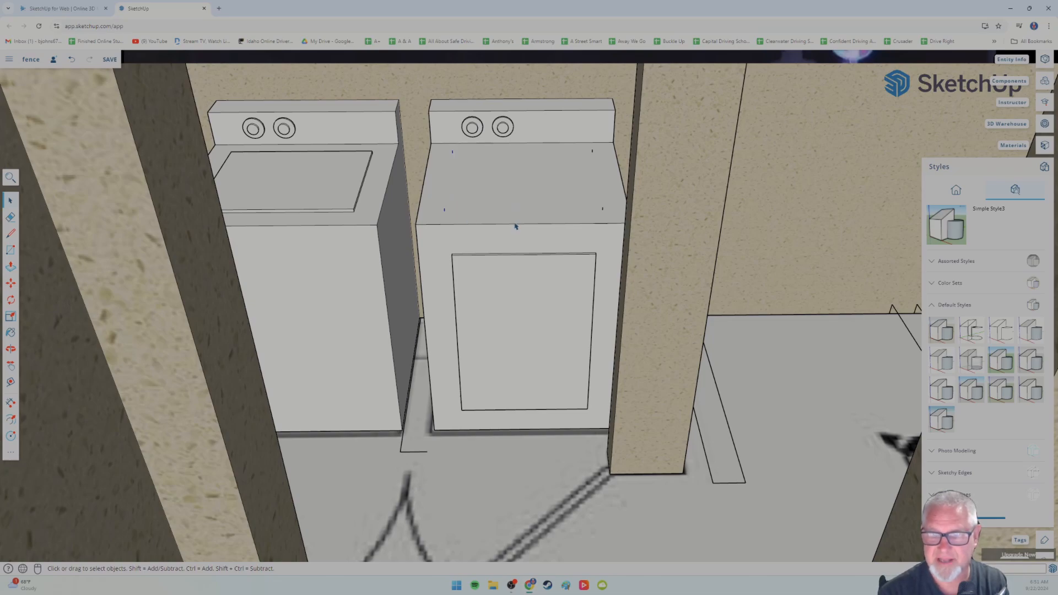
drag(580, 148, 608, 216)
key(Delete)
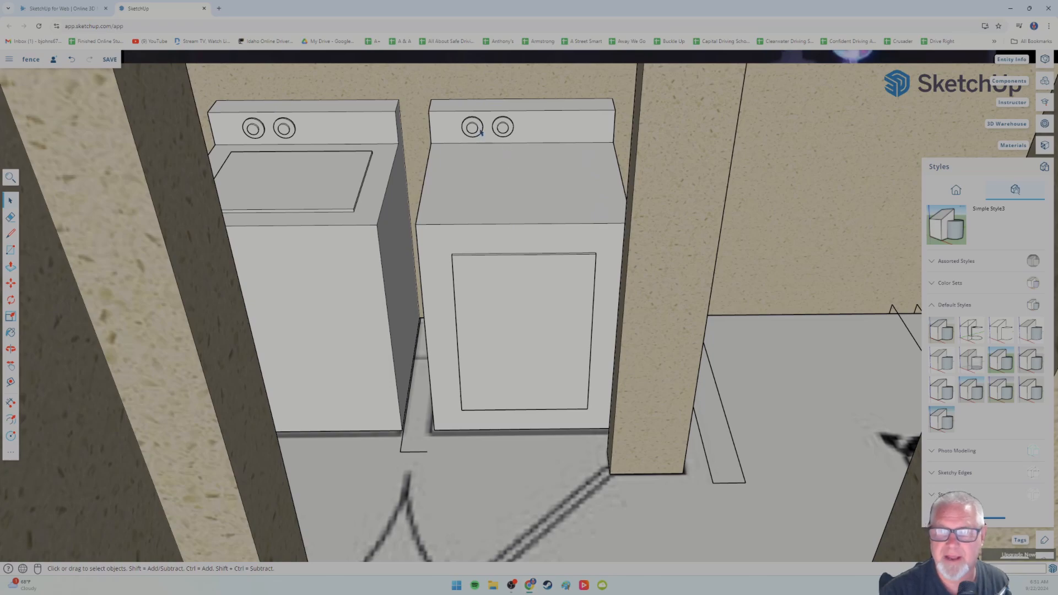
- Move the dryer's right control knob along the control panel, farther away from the left knob
click(501, 131)
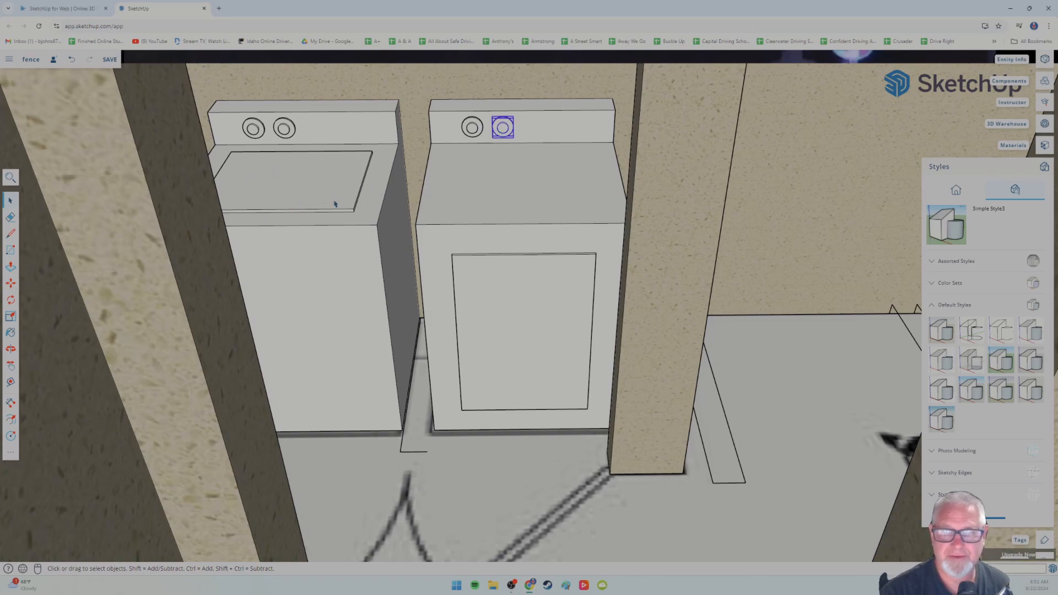
click(10, 284)
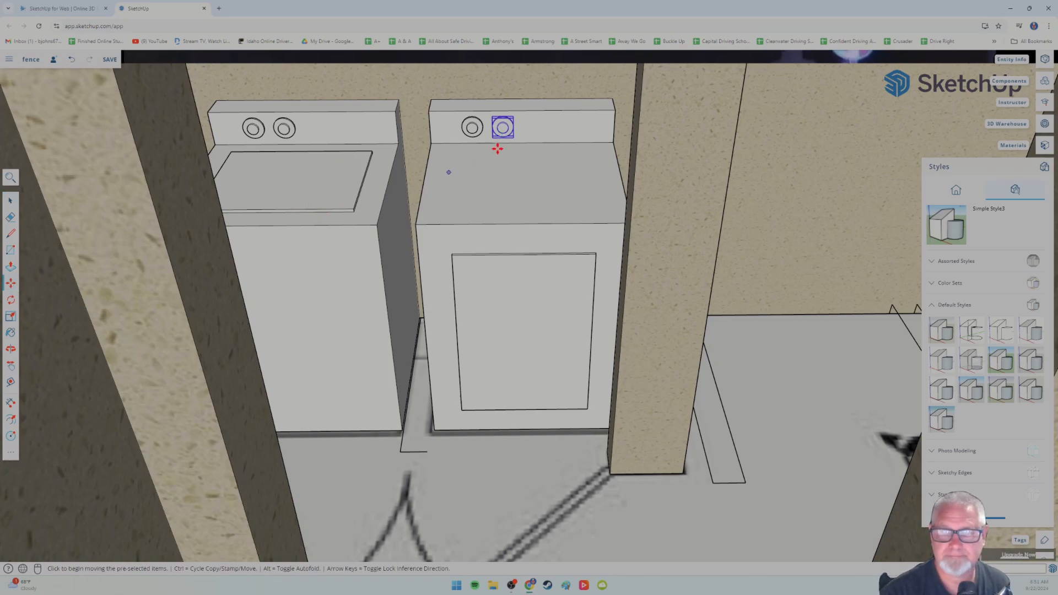
click(503, 127)
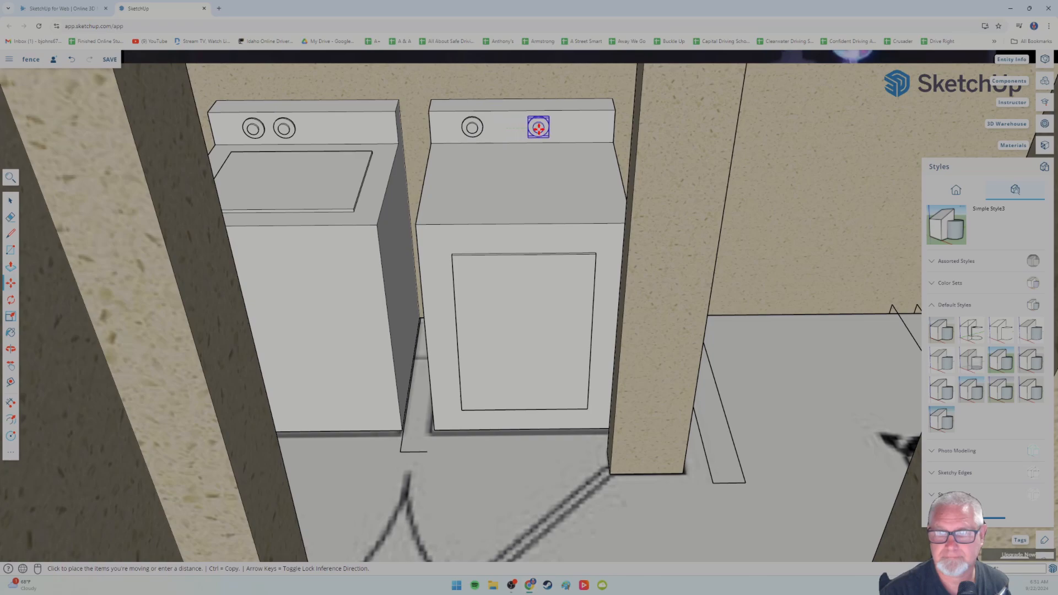
click(539, 127)
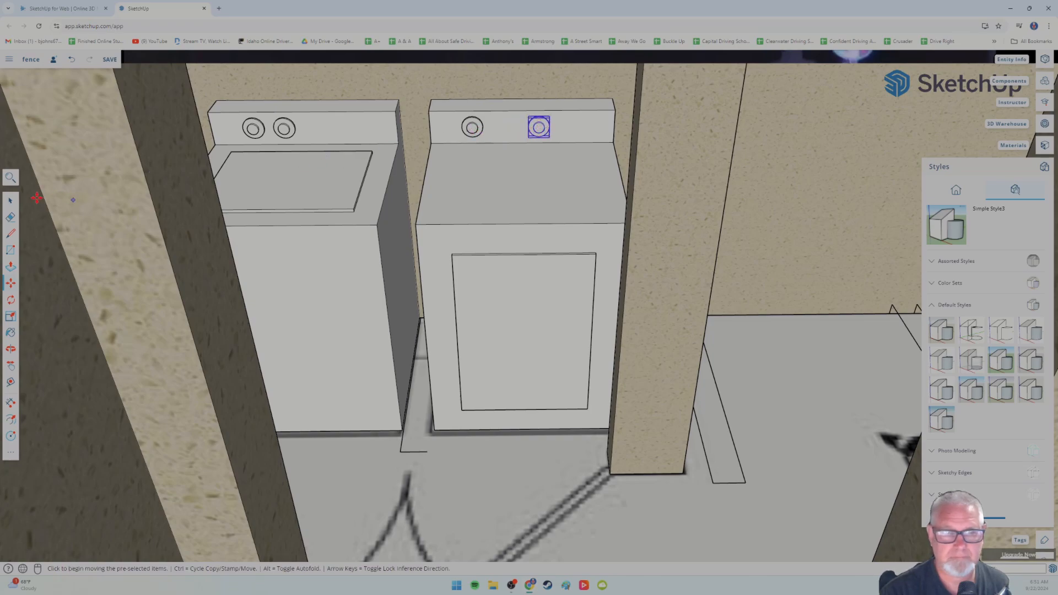
- Move the dryer's left control knob along the green axis so it sits close beside the other knob
click(9, 203)
click(472, 129)
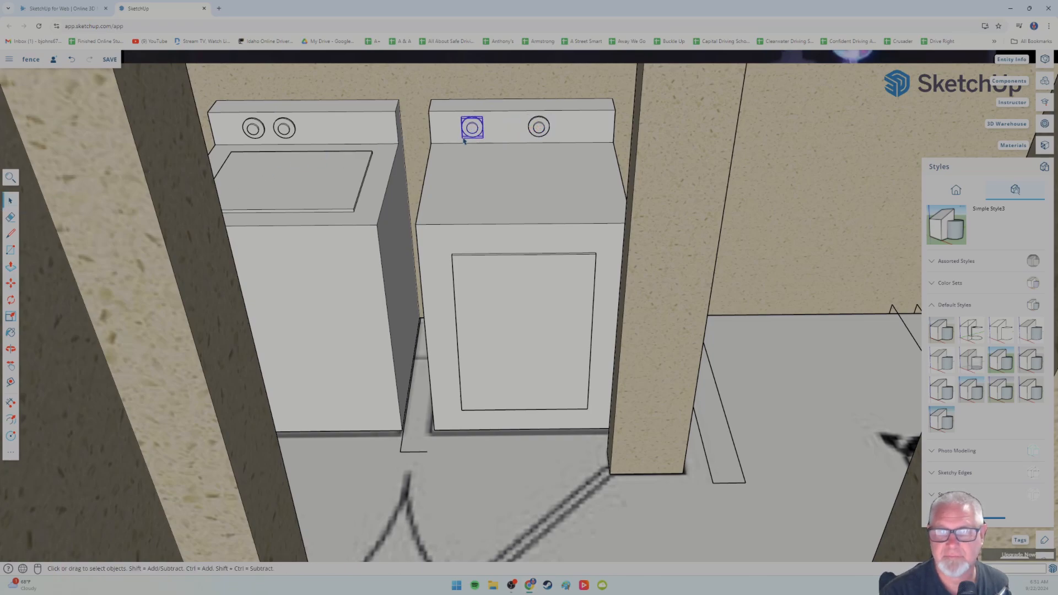
click(11, 283)
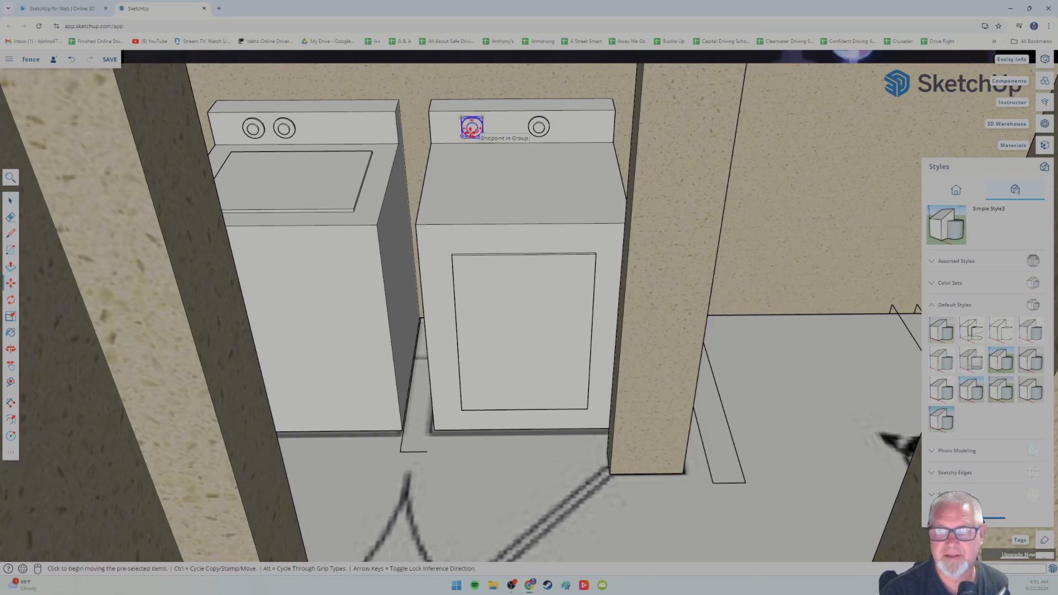
click(473, 129)
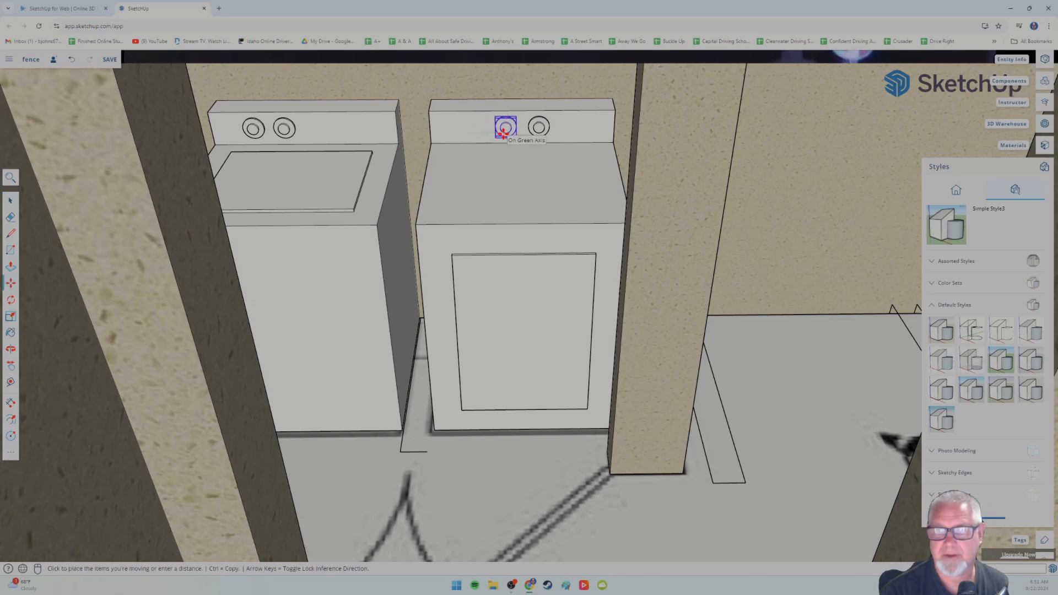
click(499, 139)
- Examine the washer and dryer in the laundry closet from several angles and distances
scroll(430, 276, down, 2)
scroll(430, 276, down, 5)
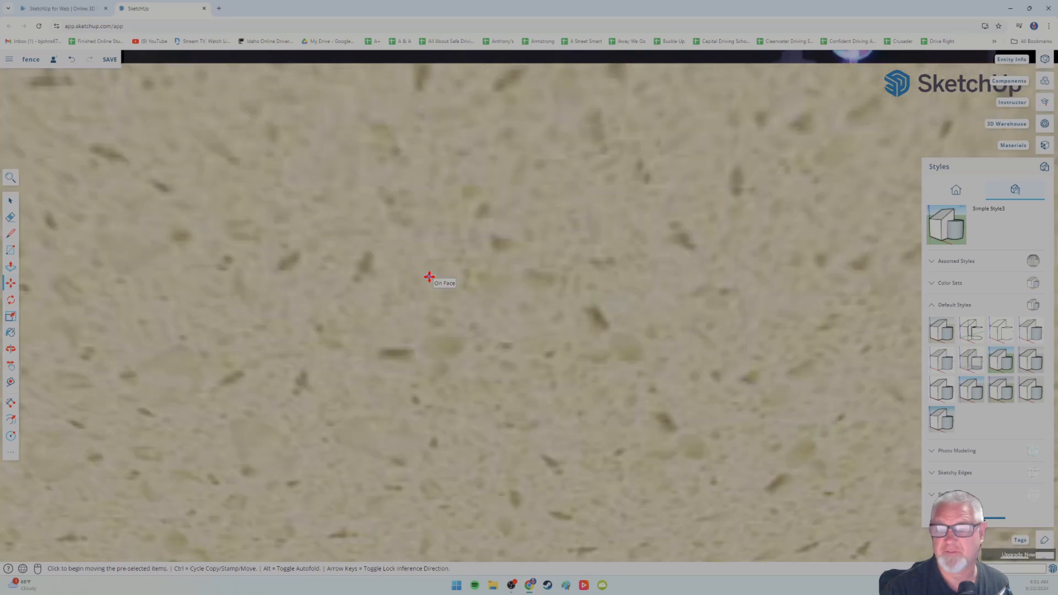
scroll(406, 249, down, 4)
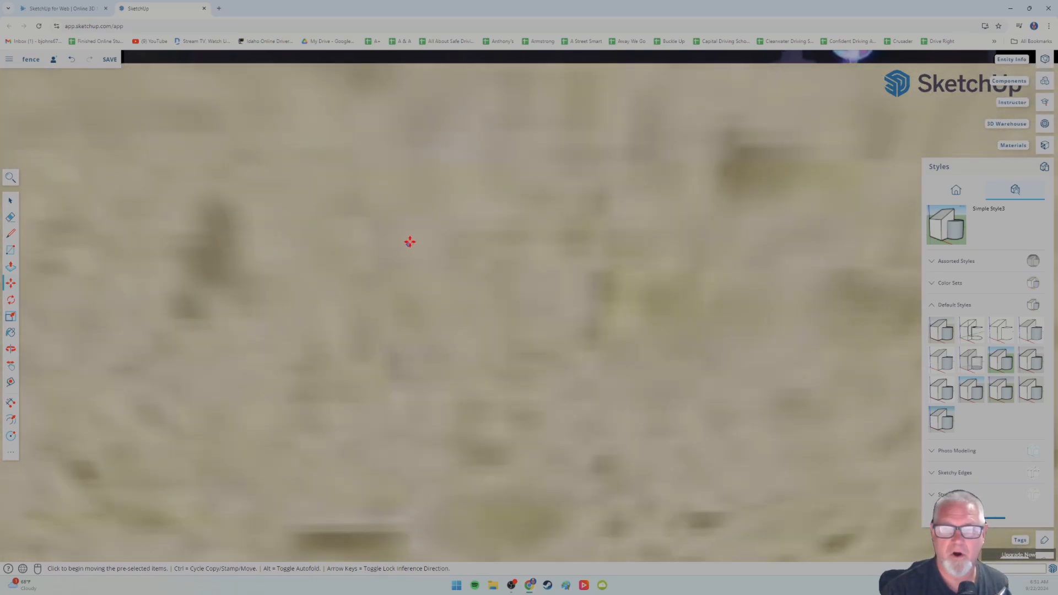
scroll(410, 217, down, 5)
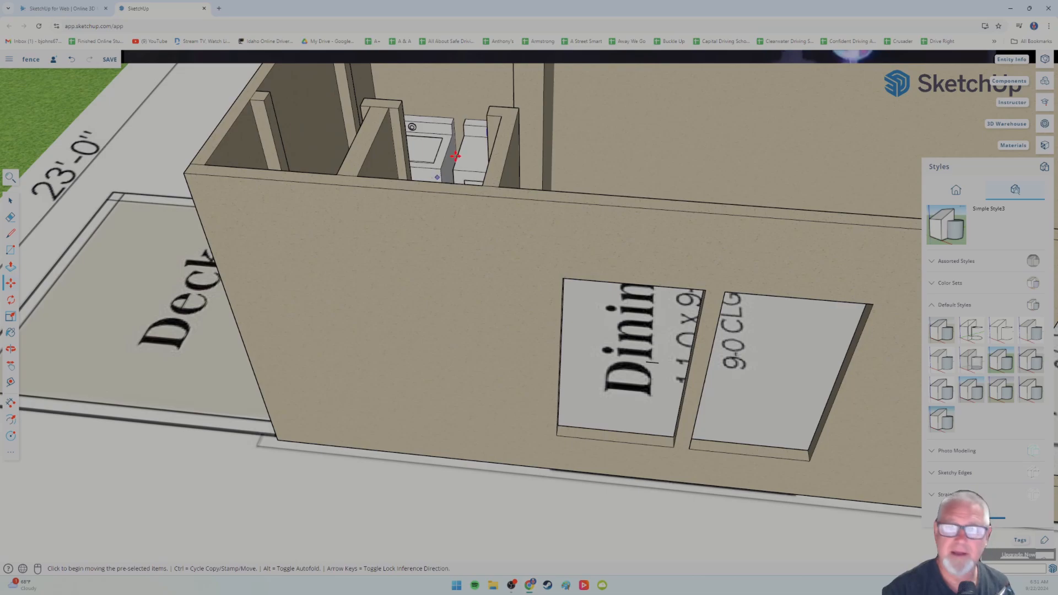
scroll(437, 178, up, 6)
scroll(489, 250, up, 2)
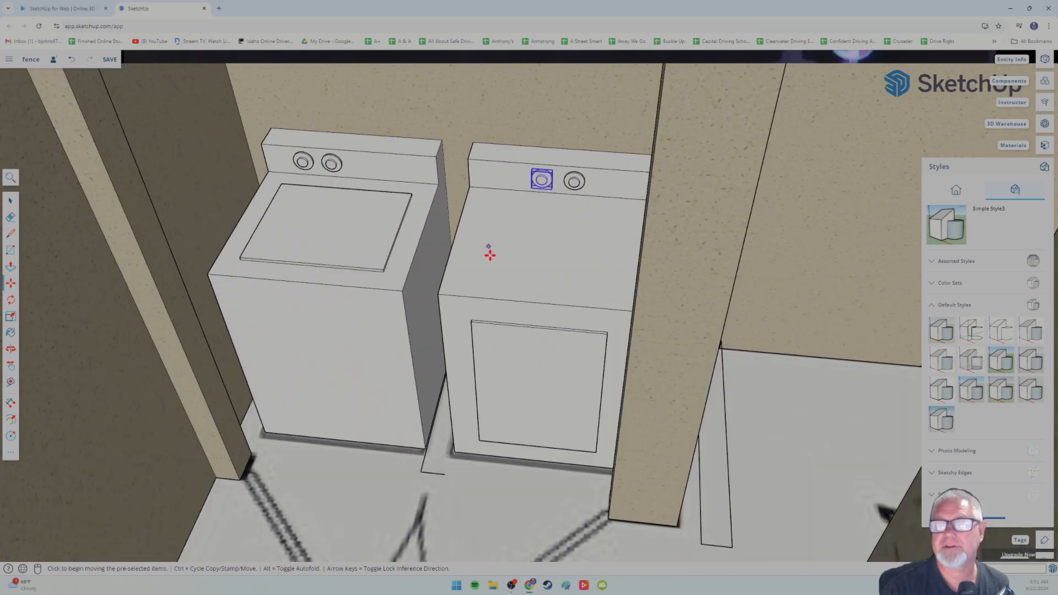
scroll(489, 253, down, 3)
shift+middle_drag(487, 250, 397, 259)
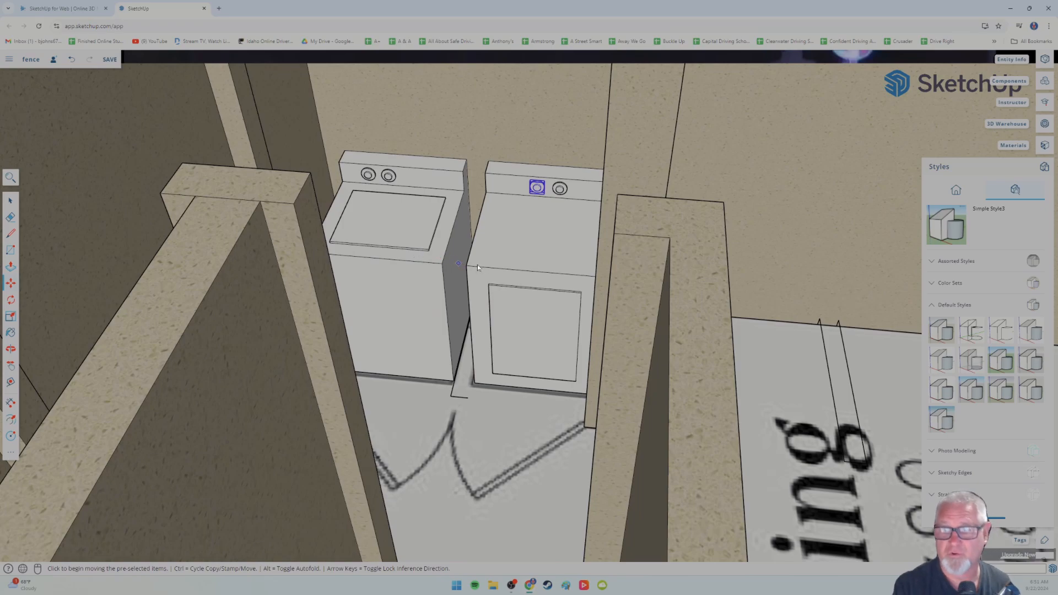
middle_drag(477, 264, 526, 252)
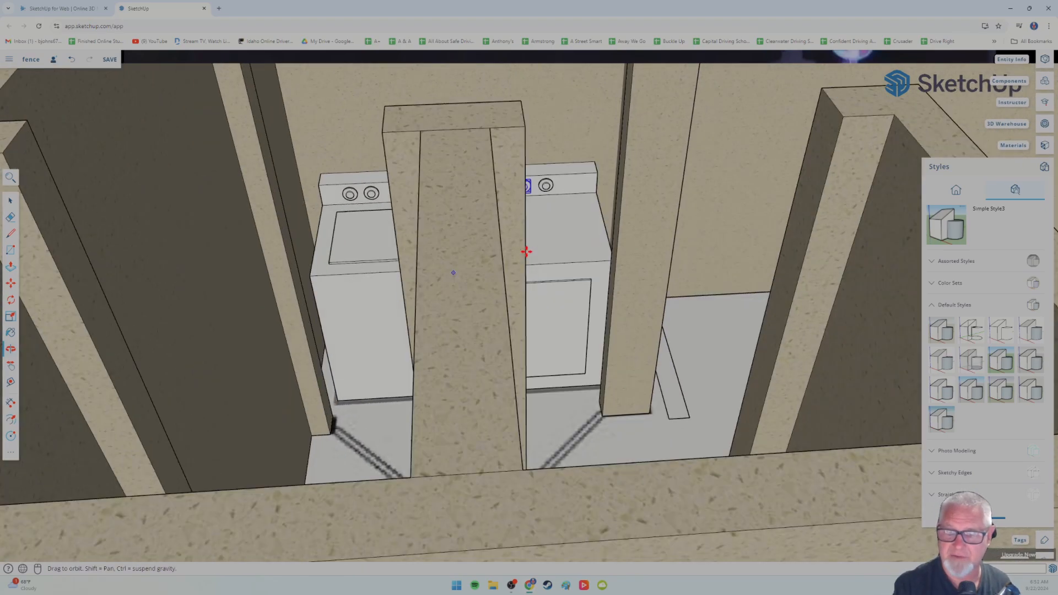
scroll(527, 252, down, 5)
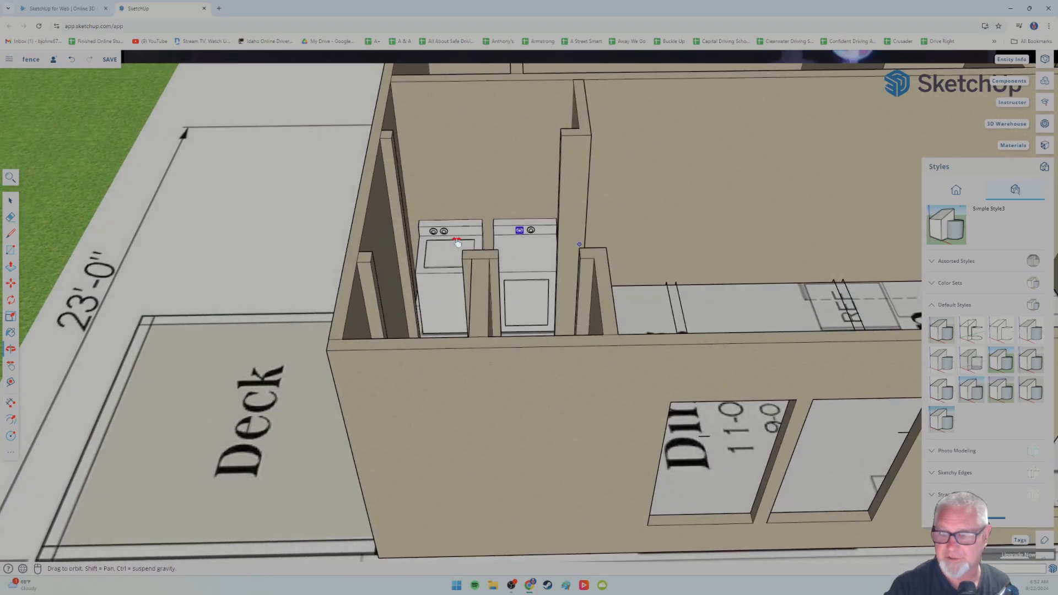
- Go to the toilet symbol in the Bath and search 3D Warehouse for TOILET
shift+middle_drag(457, 243, 357, 240)
middle_drag(523, 225, 511, 322)
shift+middle_drag(558, 189, 482, 326)
scroll(463, 353, up, 6)
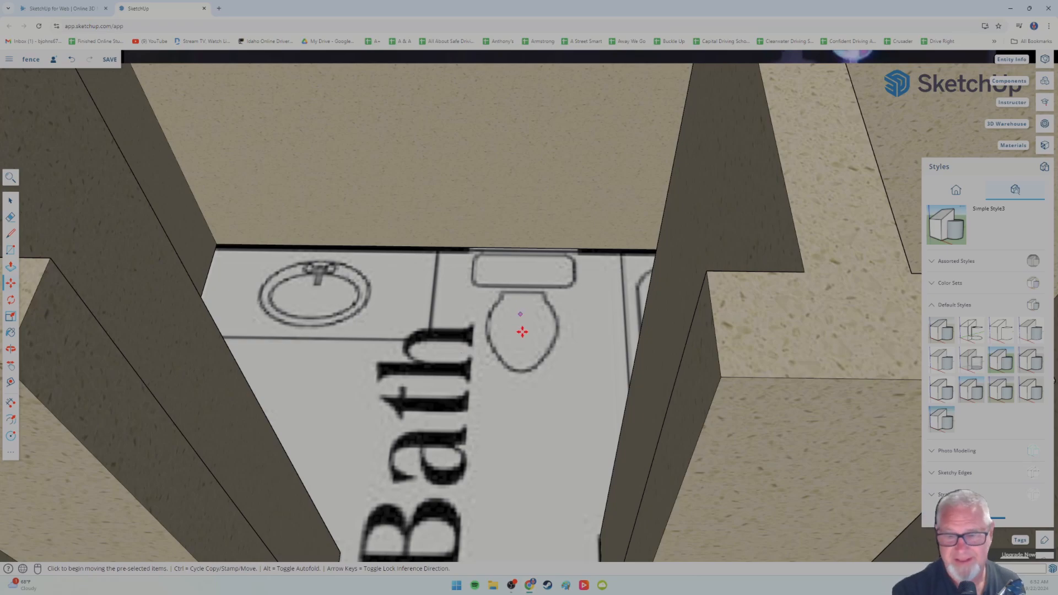
click(1046, 126)
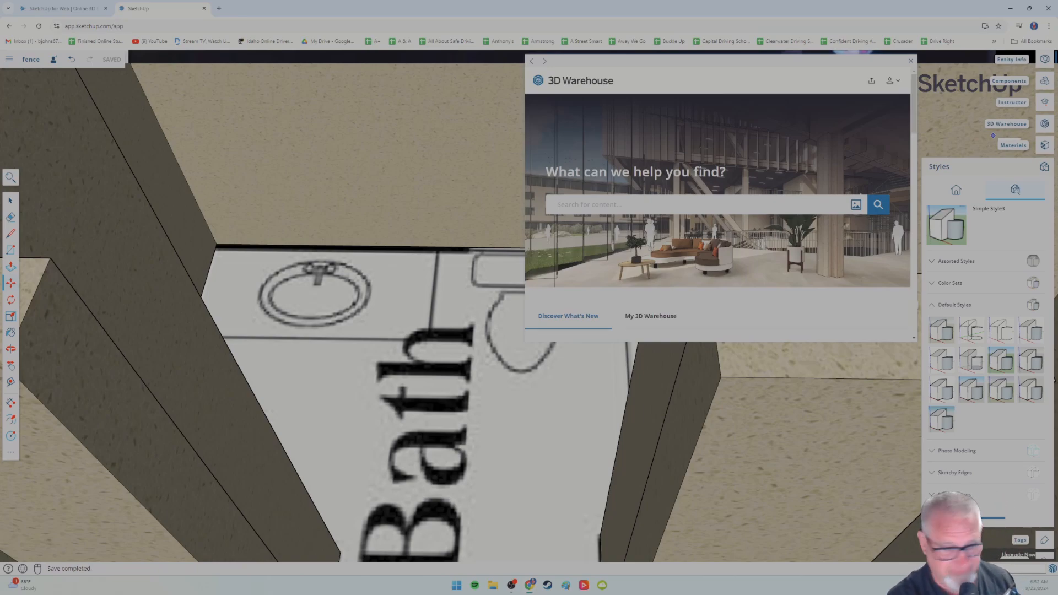
text(TO)
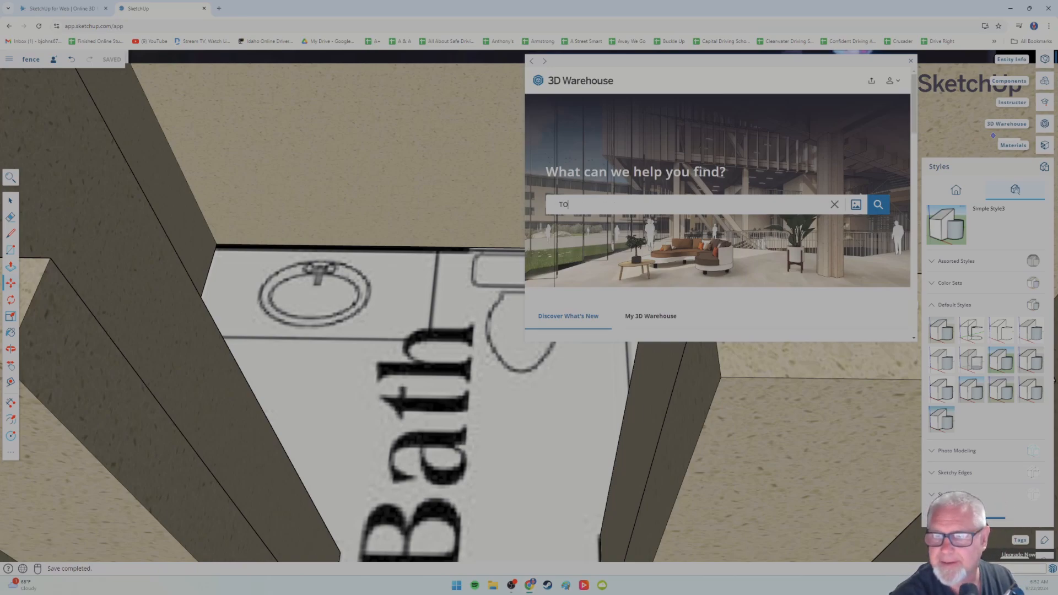
text(ILET)
key(Return)
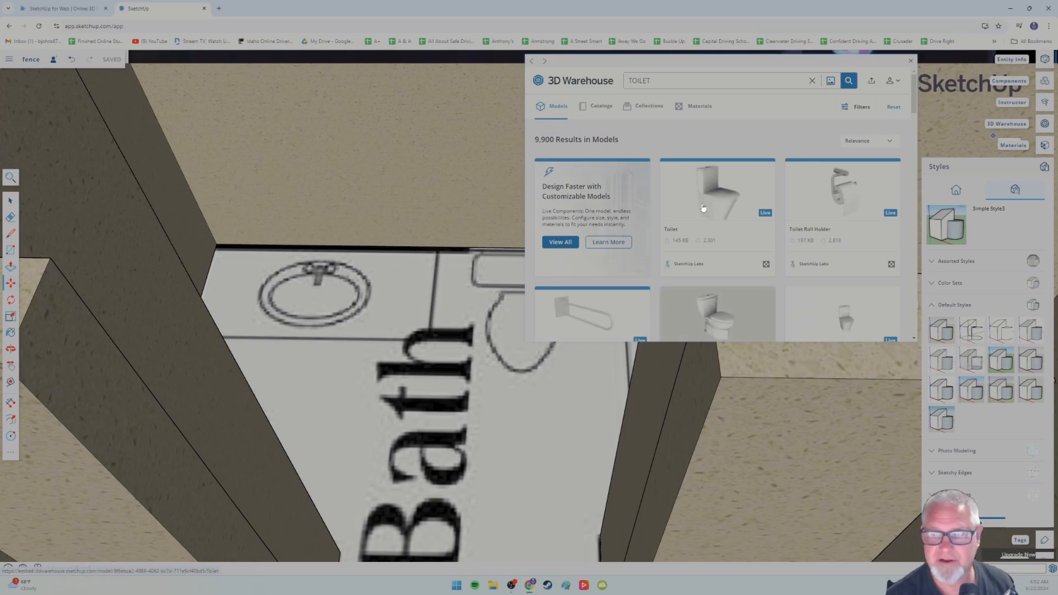
- Import the two-piece Toilet model shown beside the Folding Grab Rail and place it over the Bath's toilet symbol
scroll(739, 269, down, 2)
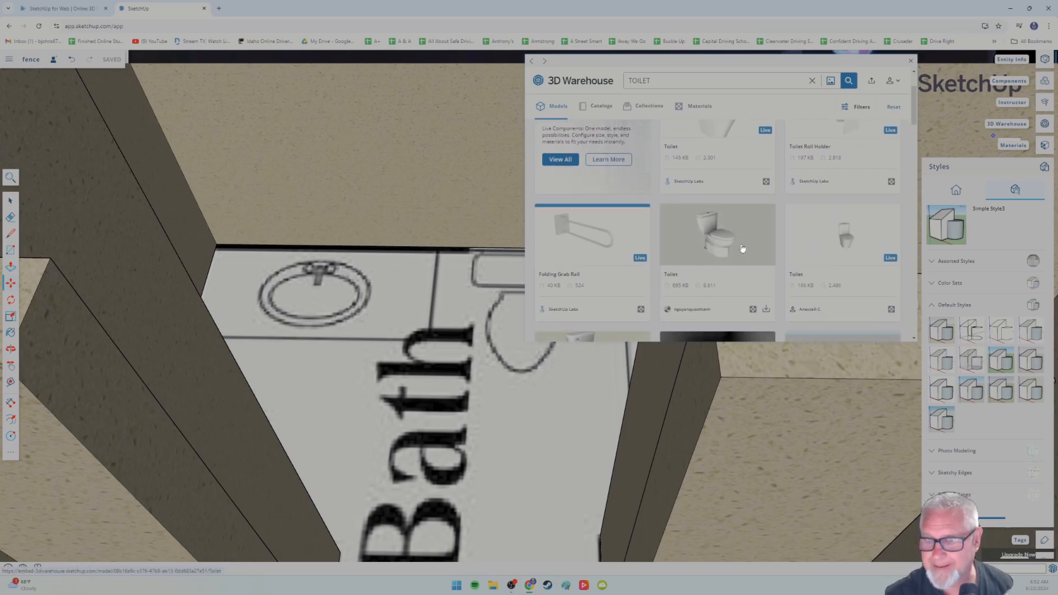
scroll(743, 248, up, 1)
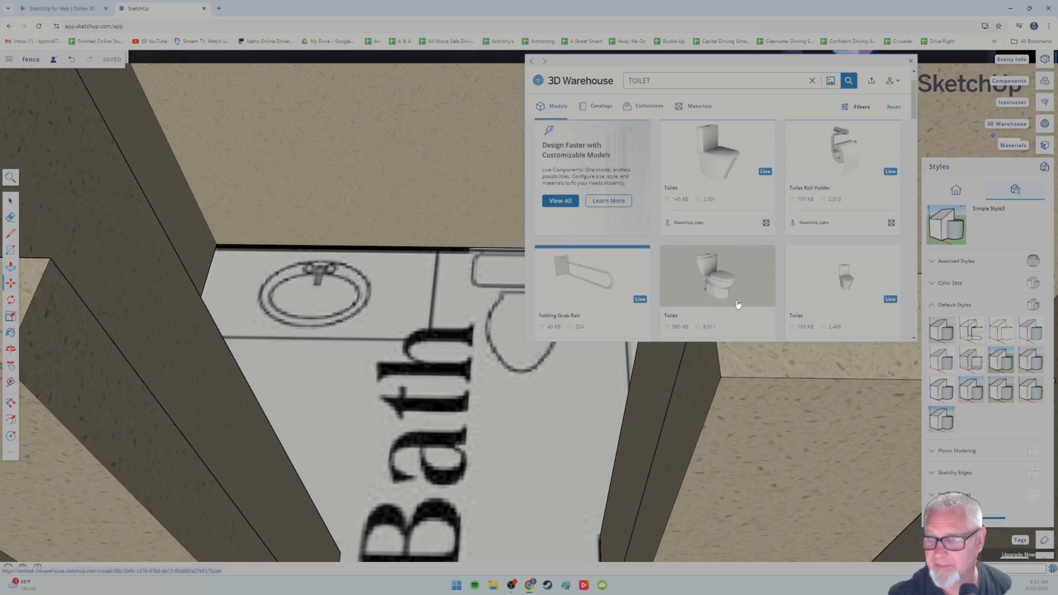
scroll(739, 292, down, 4)
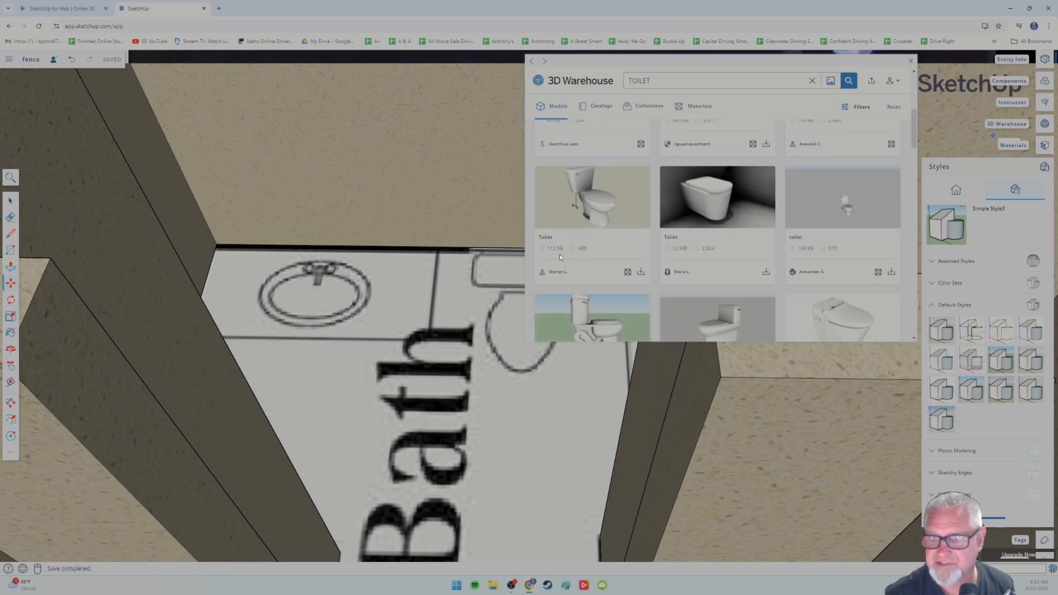
scroll(623, 271, down, 3)
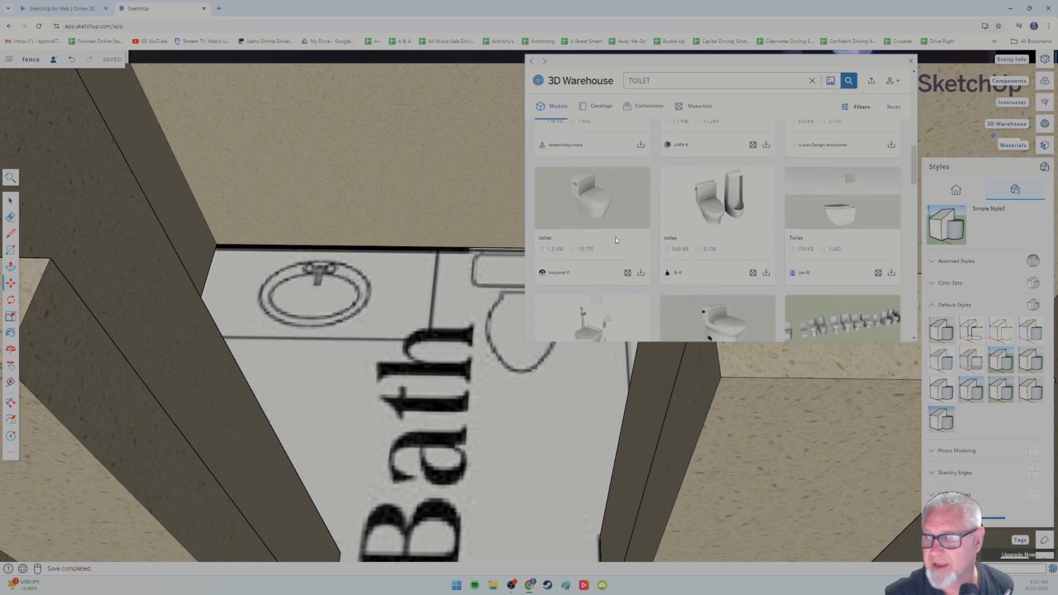
scroll(616, 237, up, 2)
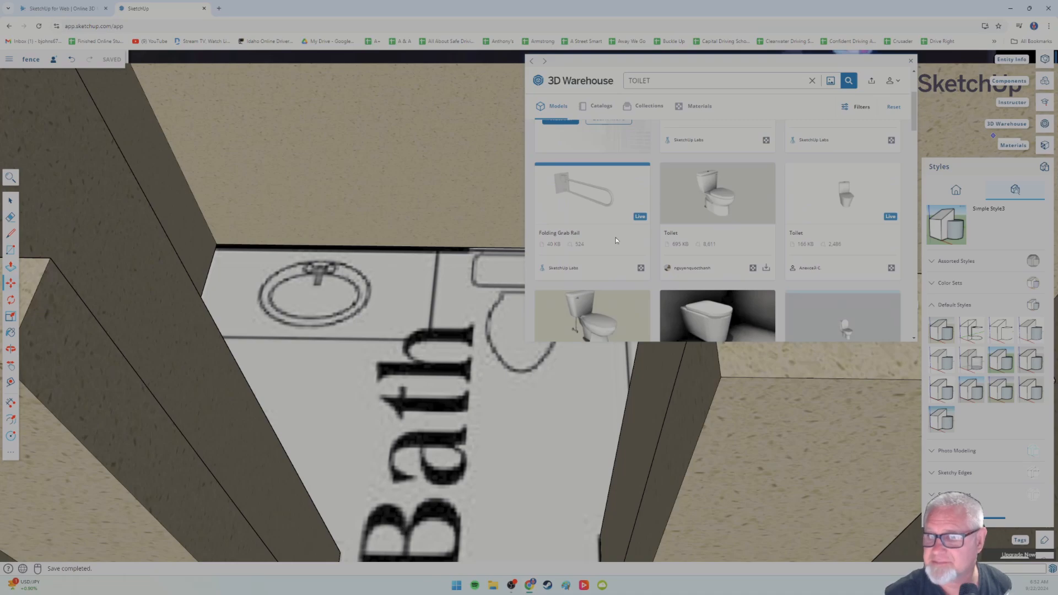
click(766, 268)
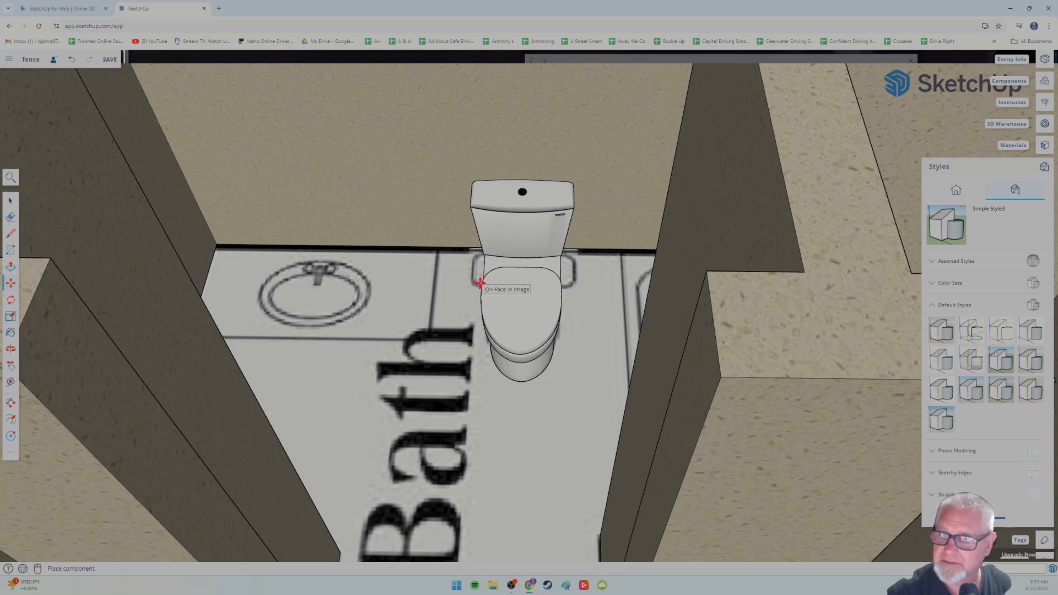
click(480, 282)
- Move the toilet back along the red axis toward the bathroom's rear wall, over its floor plan symbol
middle_drag(401, 378, 517, 346)
key(m)
scroll(514, 373, up, 3)
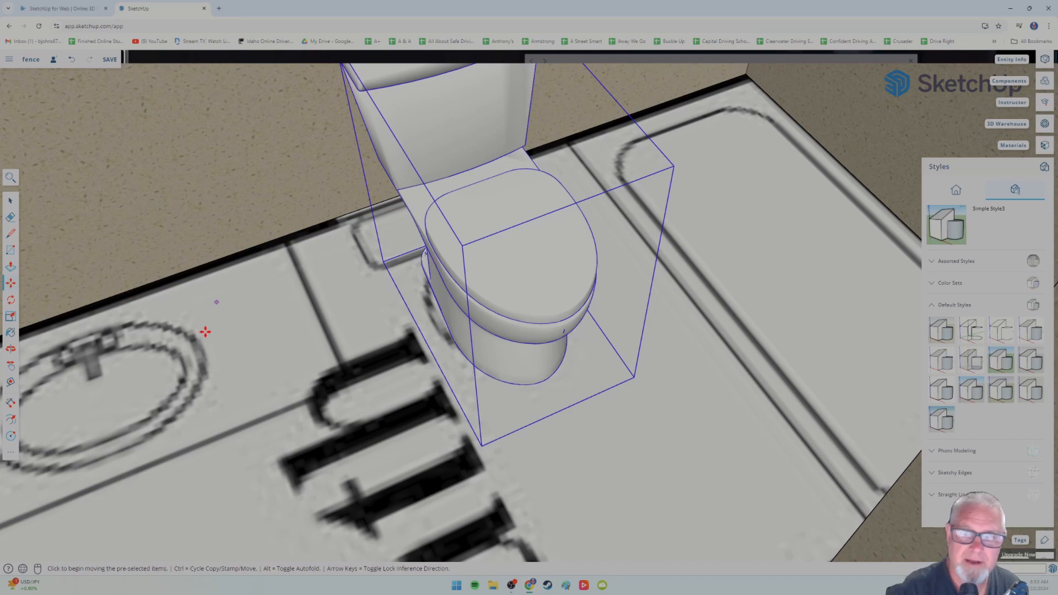
middle_drag(236, 327, 363, 303)
scroll(364, 304, down, 10)
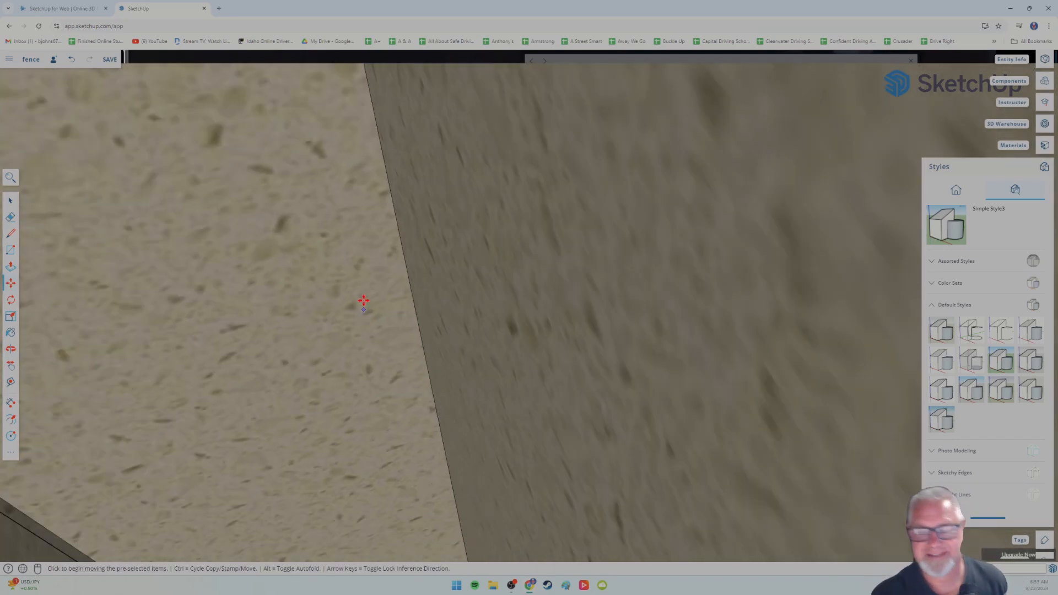
scroll(381, 282, down, 5)
scroll(511, 225, up, 5)
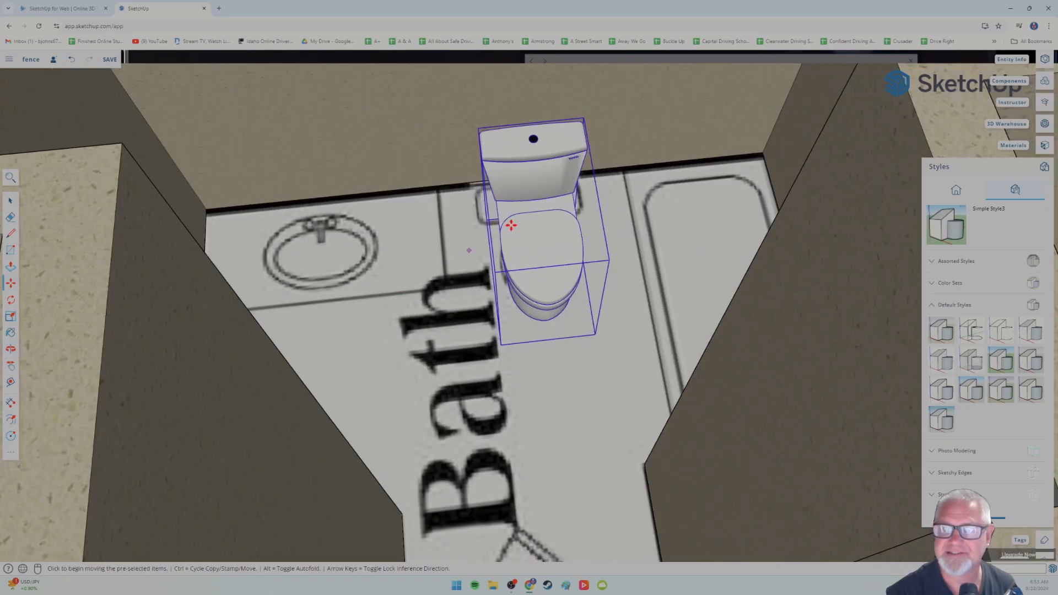
middle_drag(511, 224, 525, 290)
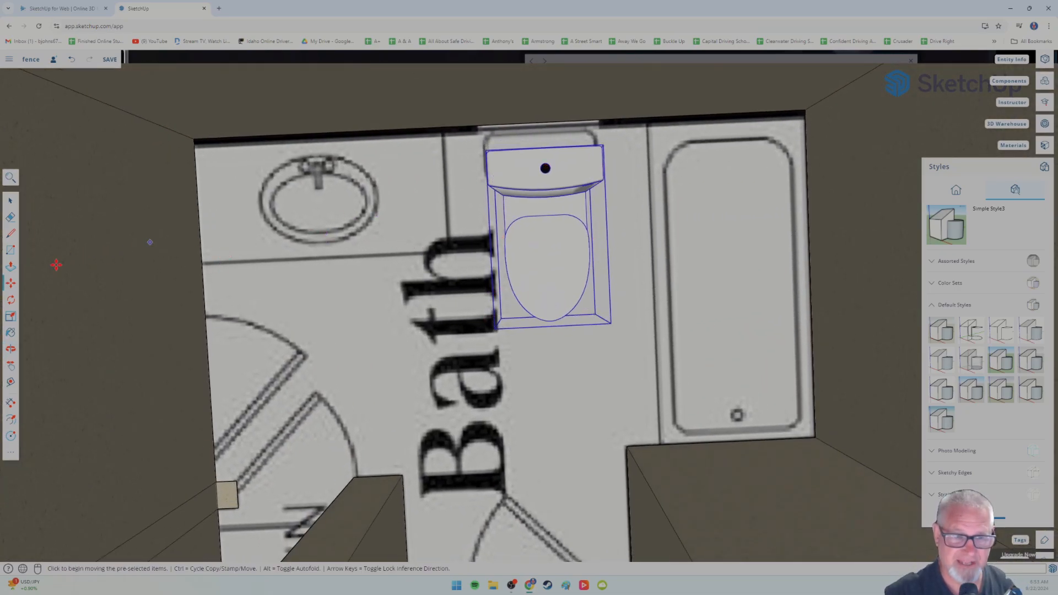
click(536, 225)
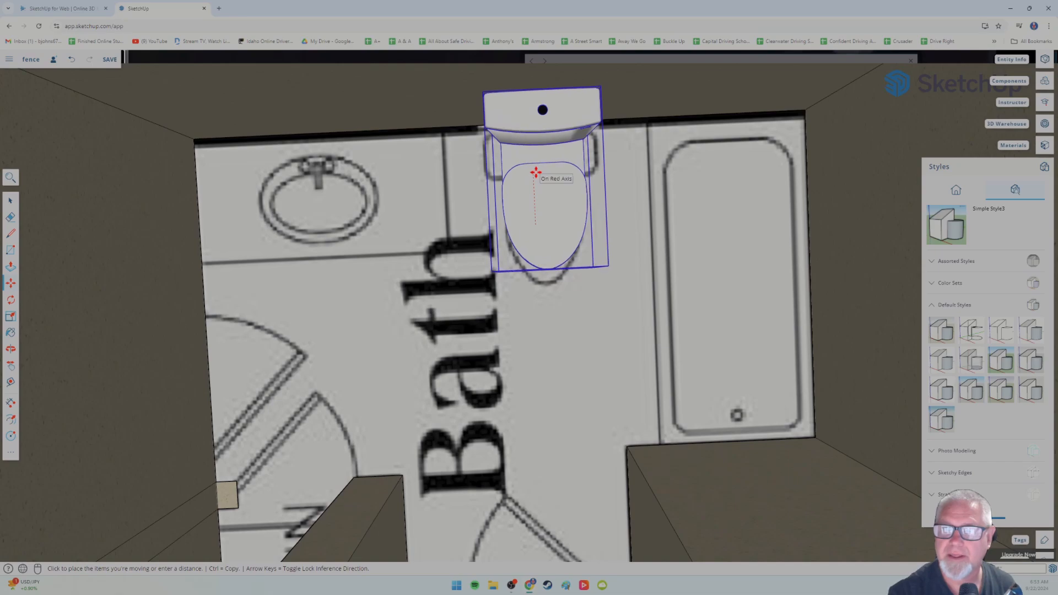
click(535, 173)
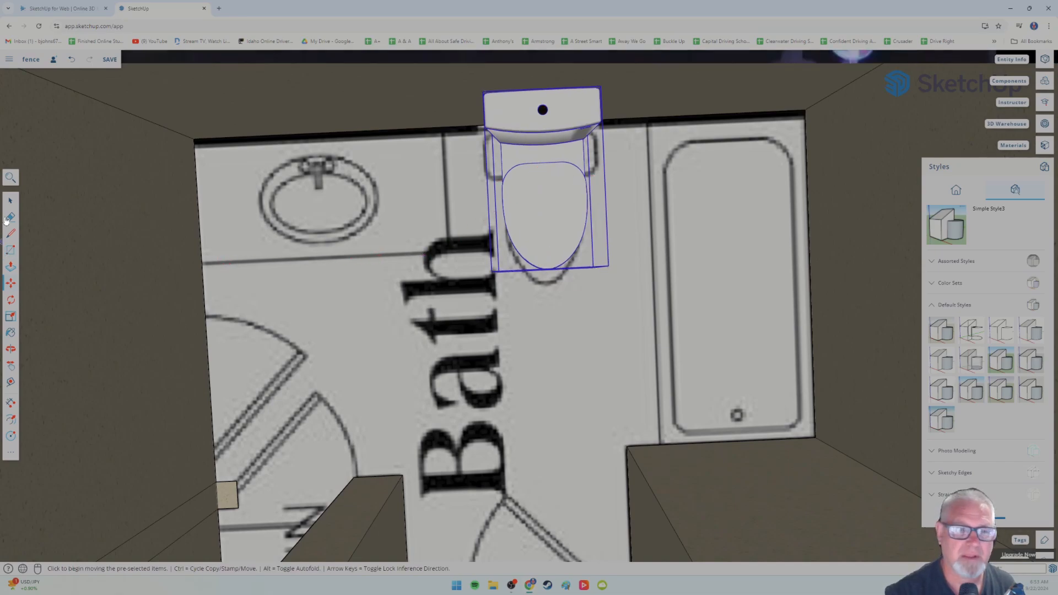
click(10, 201)
- Check the toilet's placement against the bathroom's rear wall from several angles
middle_drag(279, 270, 478, 285)
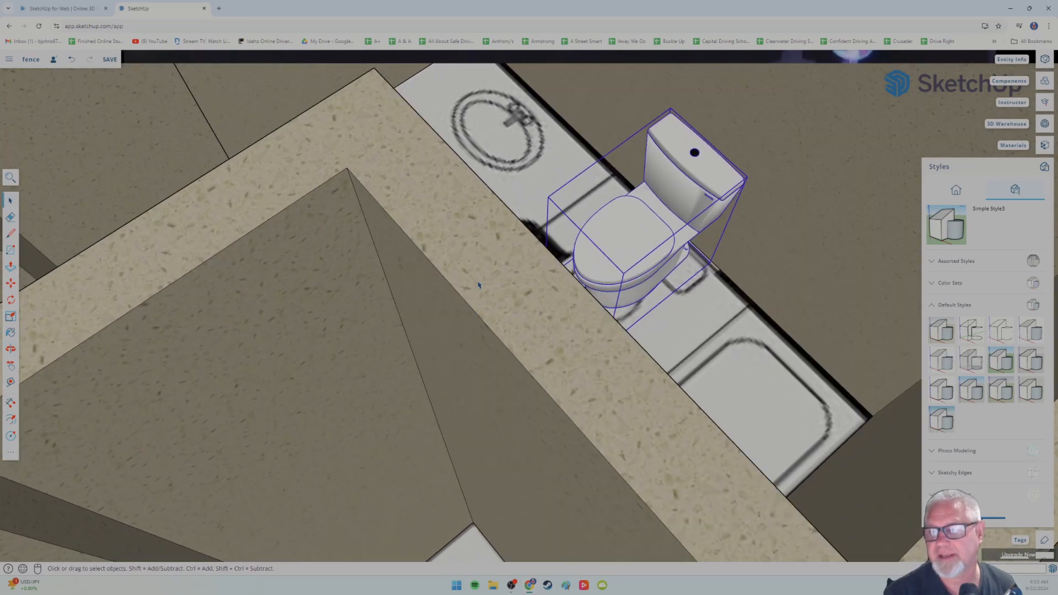
middle_drag(524, 224, 471, 280)
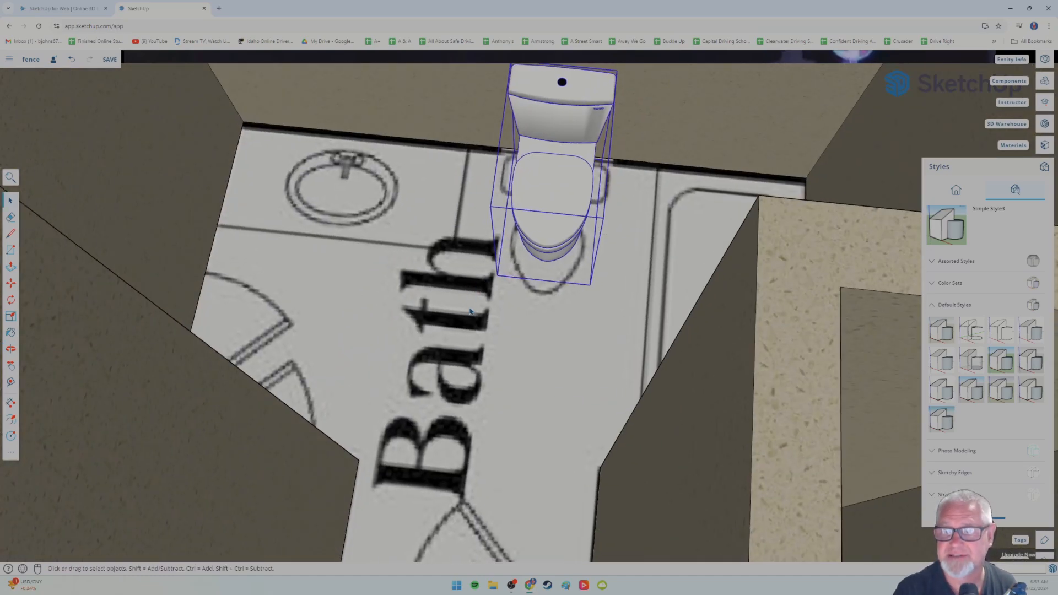
mouse_move(471, 311)
middle_down()
mouse_move(503, 279)
mouse_move(522, 236)
mouse_move(515, 288)
mouse_move(492, 227)
mouse_move(502, 234)
mouse_move(502, 268)
mouse_move(487, 314)
middle_up()
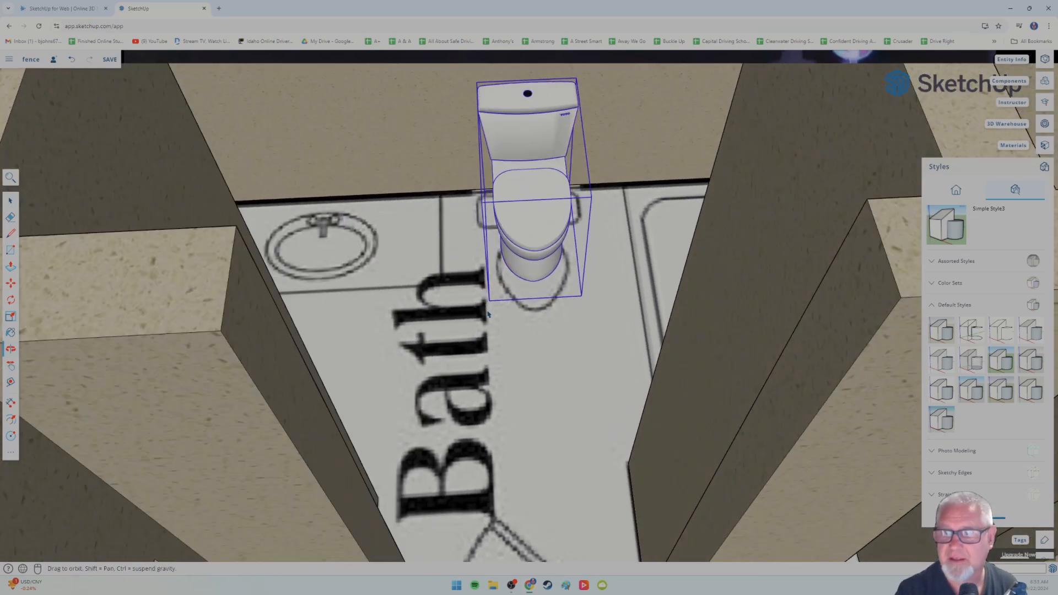
scroll(489, 312, down, 5)
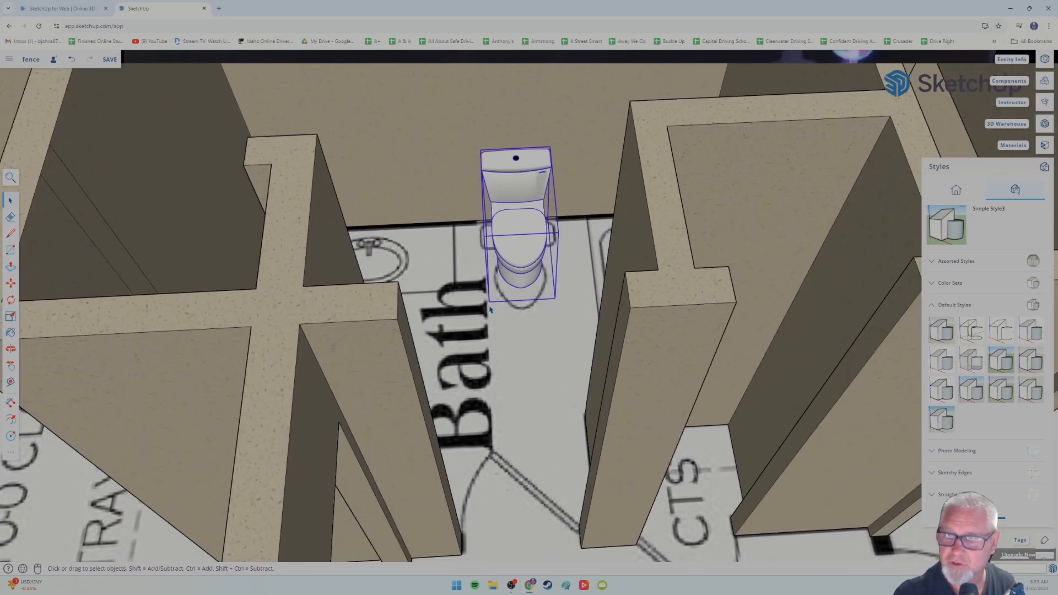
scroll(490, 310, down, 2)
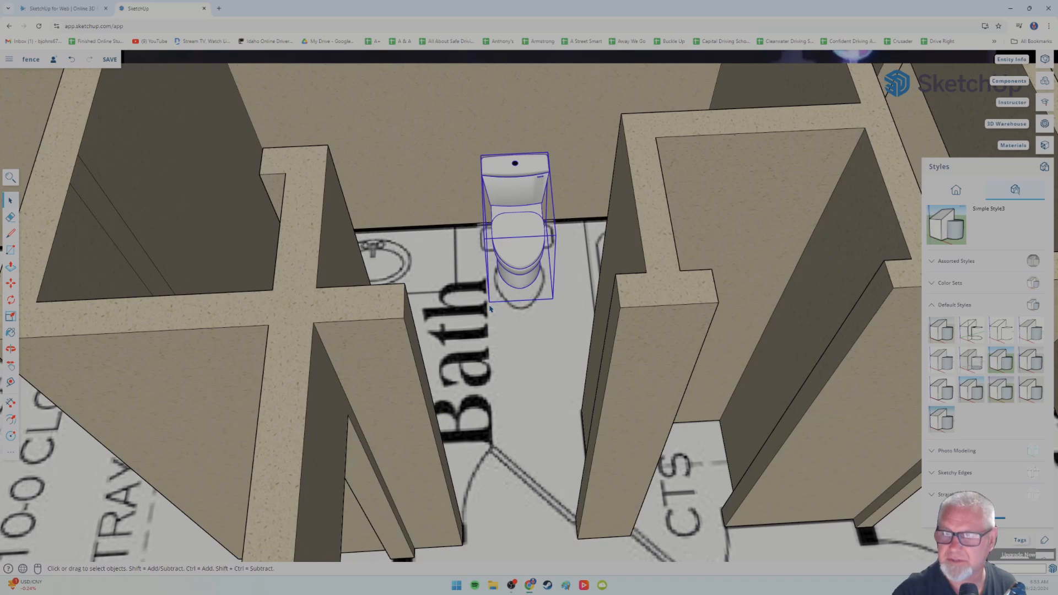
- Draw a line along the tub's front edge from the rear wall to the closet wall, enclosing the tub area as a face
middle_drag(491, 309, 551, 328)
scroll(442, 329, up, 2)
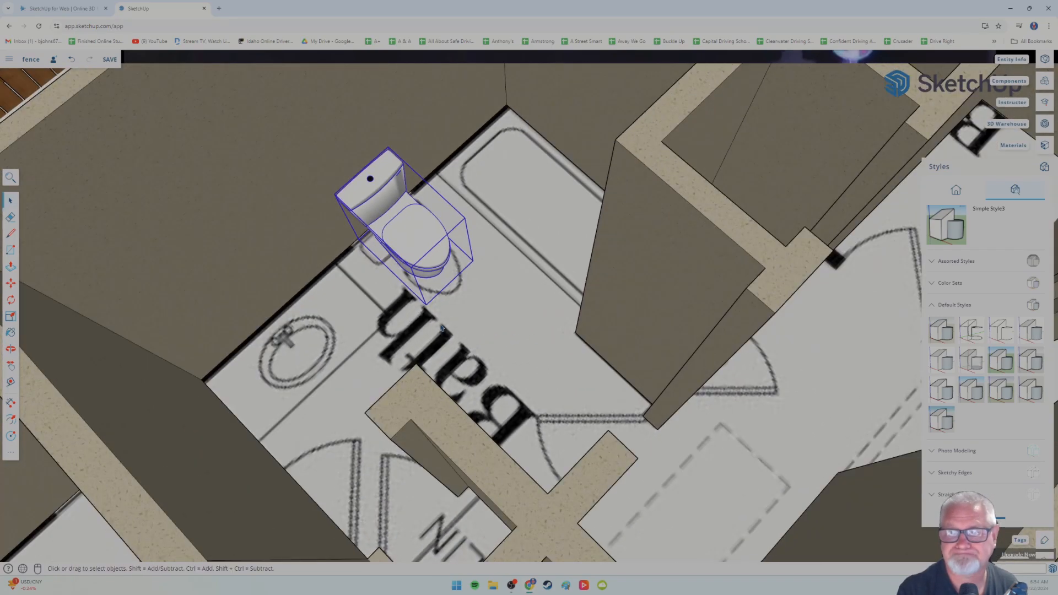
middle_drag(442, 329, 524, 323)
scroll(497, 316, up, 2)
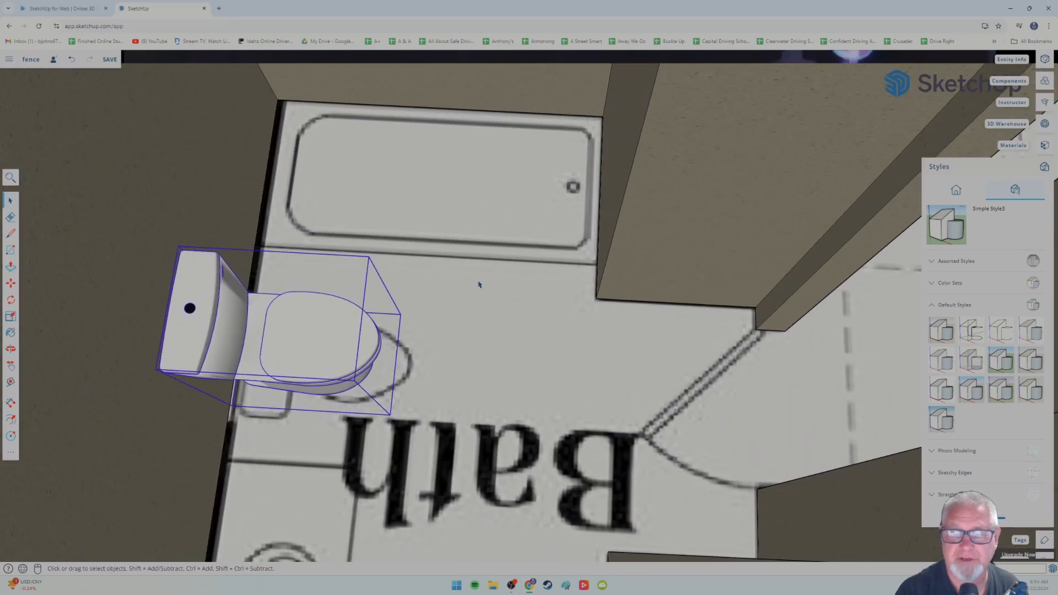
scroll(428, 291, down, 2)
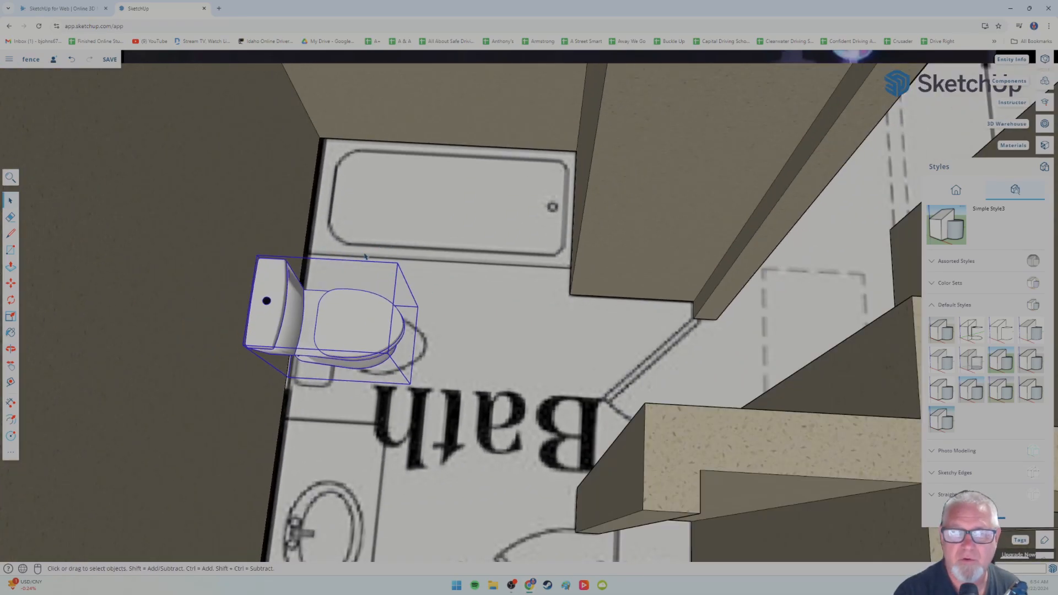
click(11, 235)
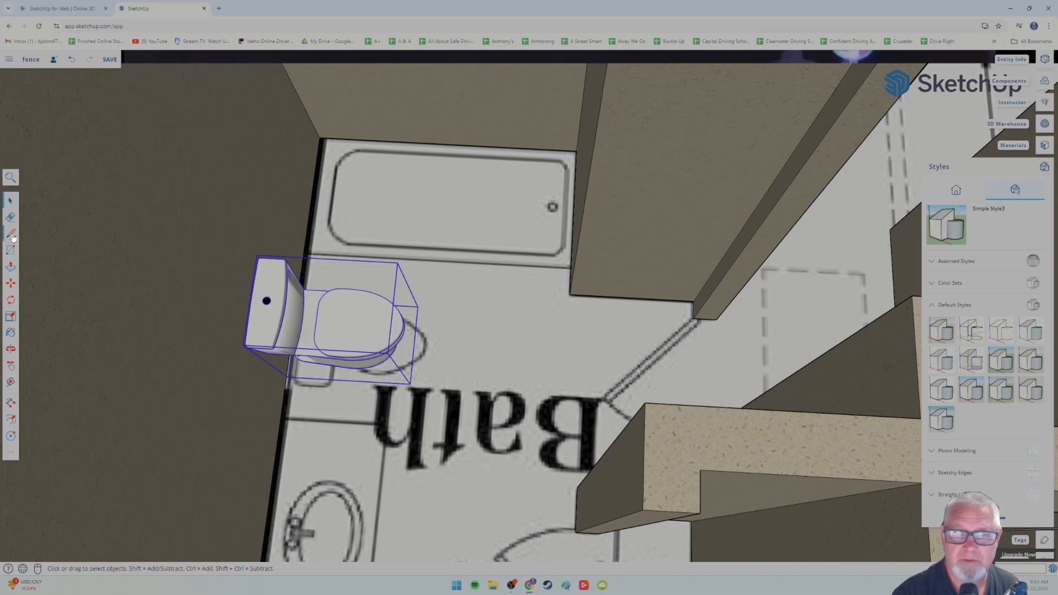
click(303, 253)
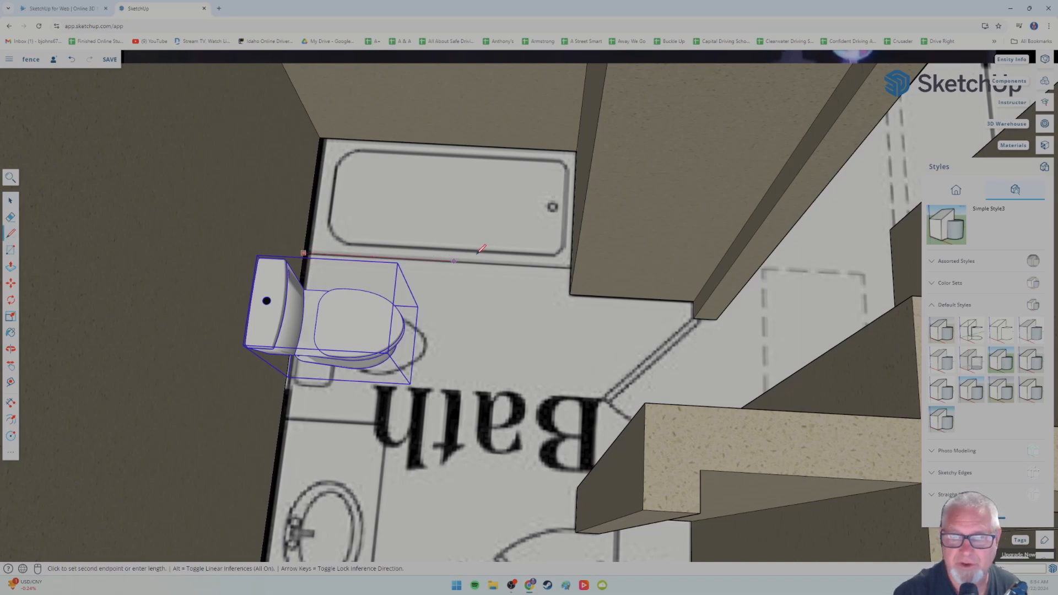
click(569, 267)
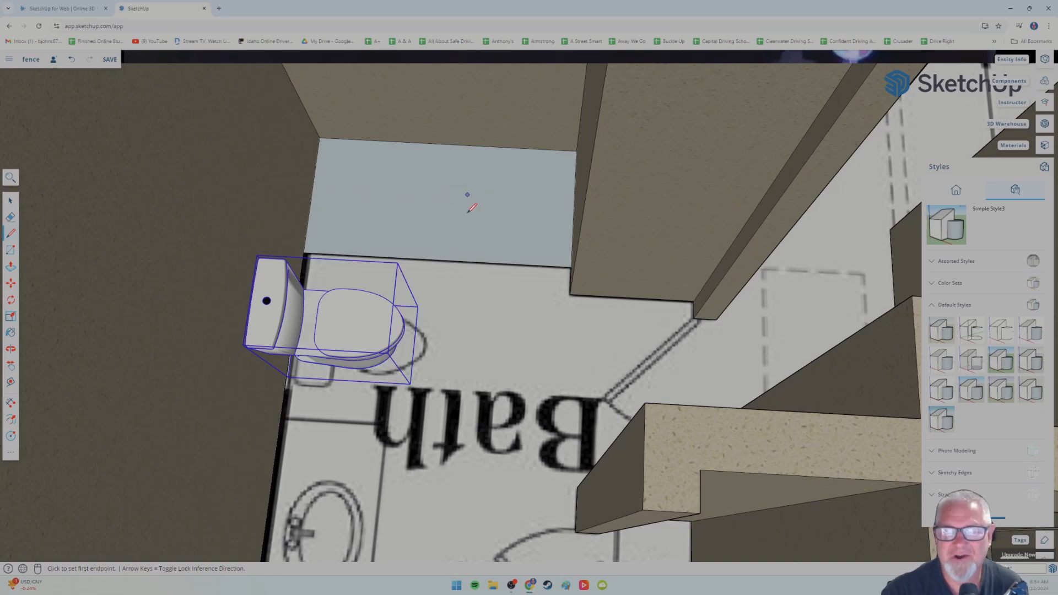
- Switch to the X-ray style and trace the straight short side of the tub basin nearest the rear wall
scroll(532, 235, up, 3)
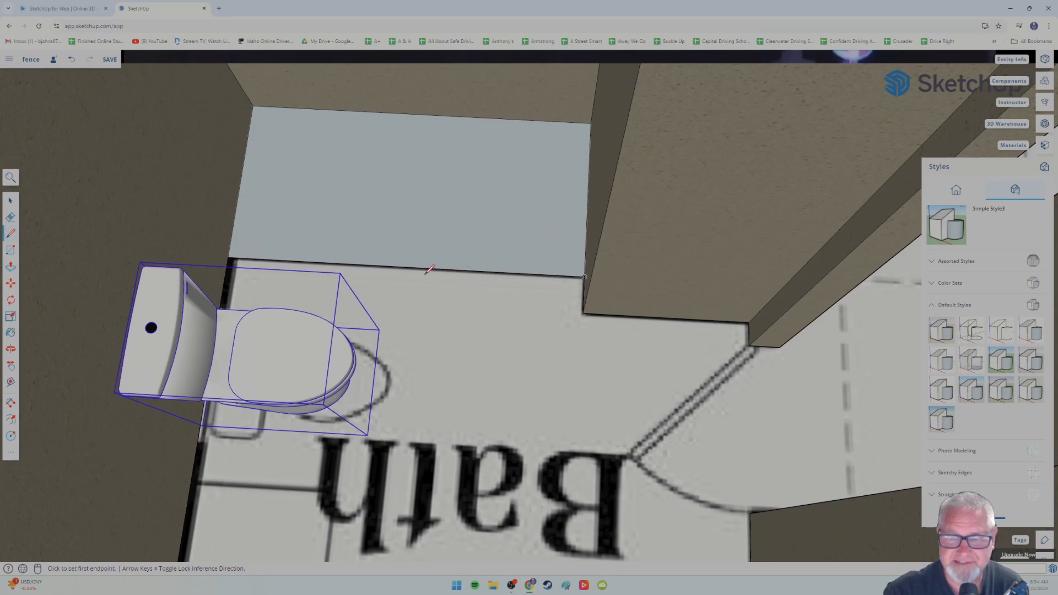
click(970, 361)
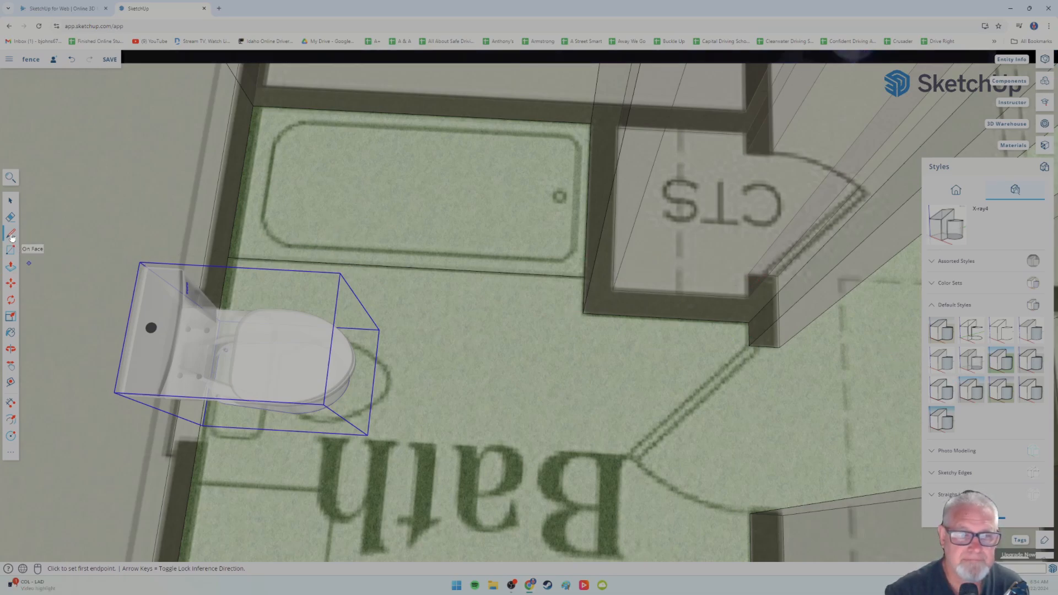
click(274, 143)
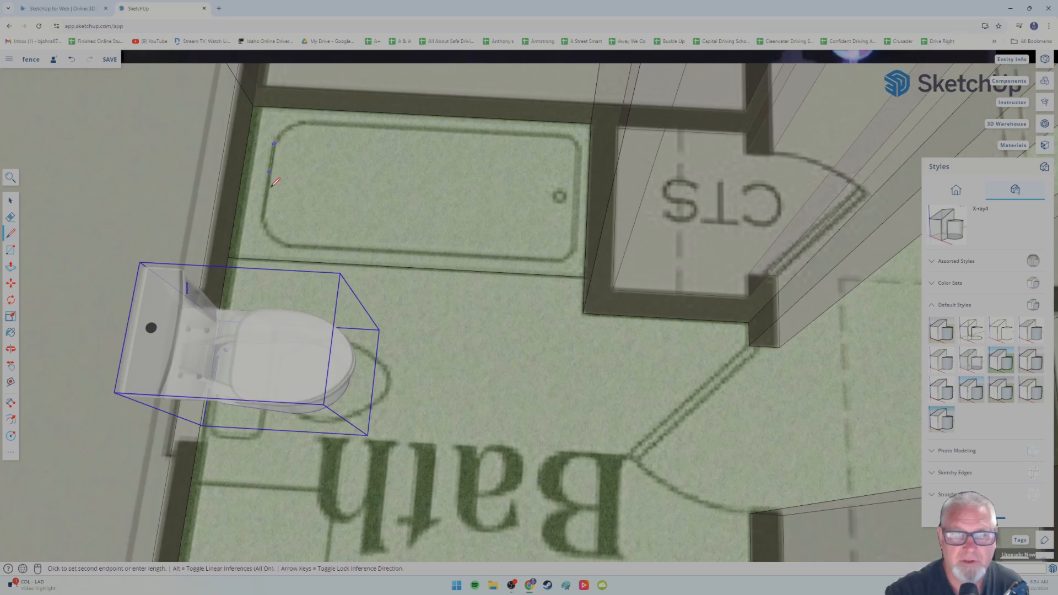
click(262, 216)
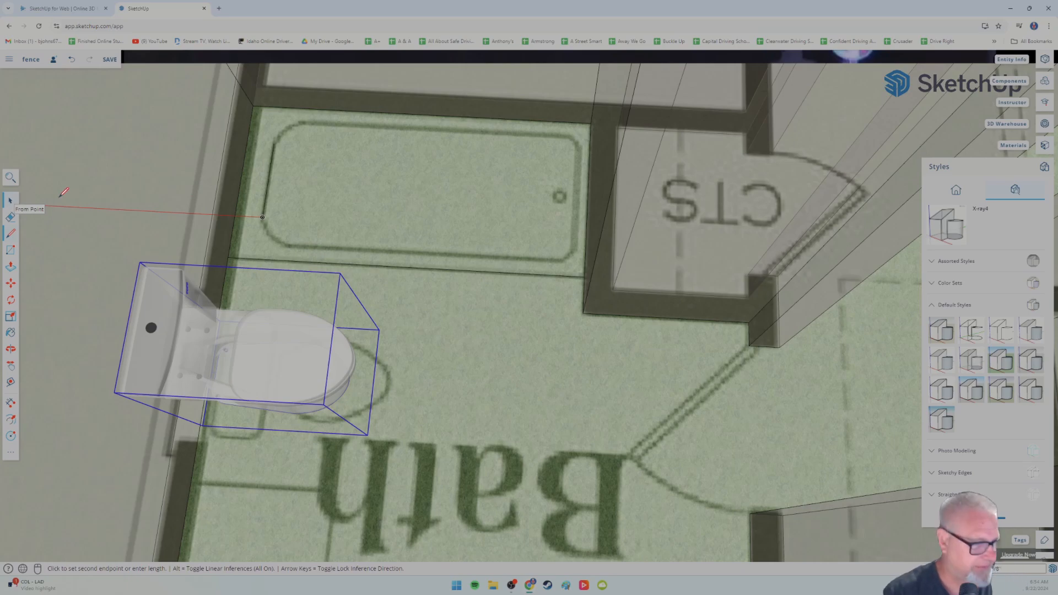
key(Escape)
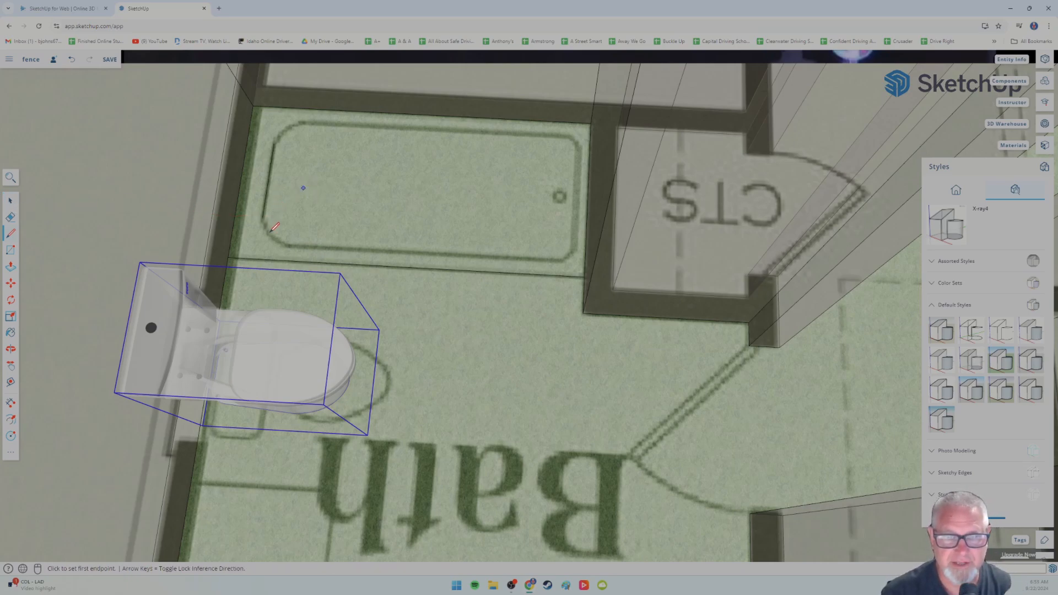
- Try to trace the basin's two long sides over the floor plan, comparing the Simple Style and X-ray views
click(289, 246)
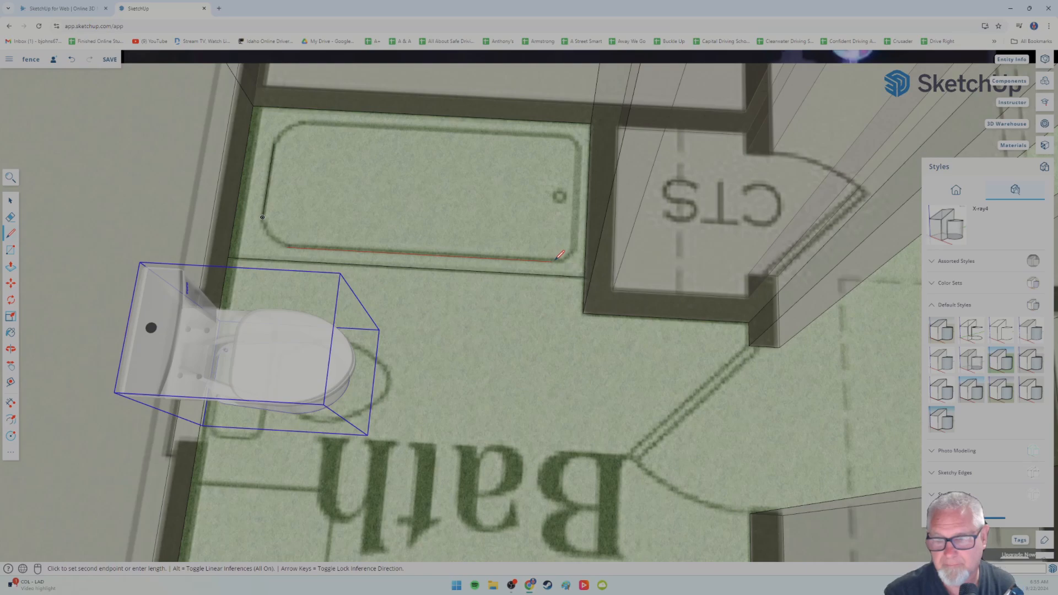
key(Escape)
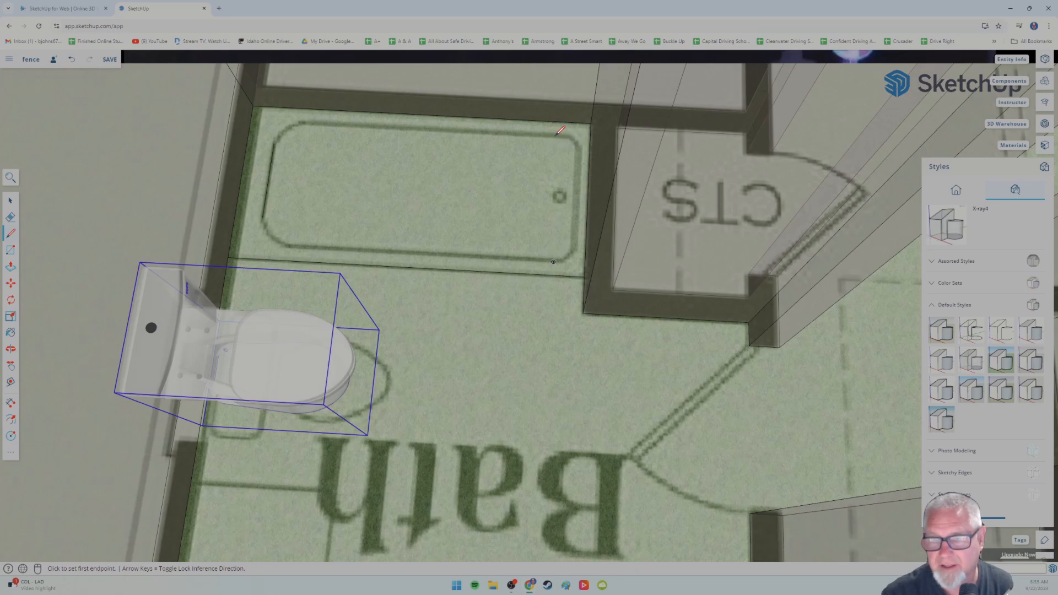
click(551, 134)
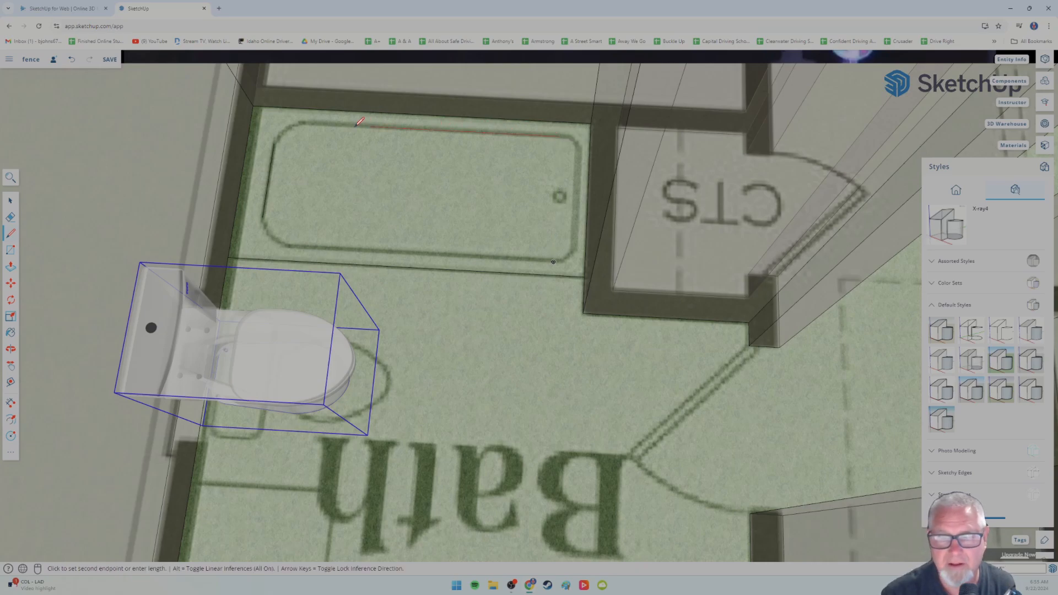
click(305, 123)
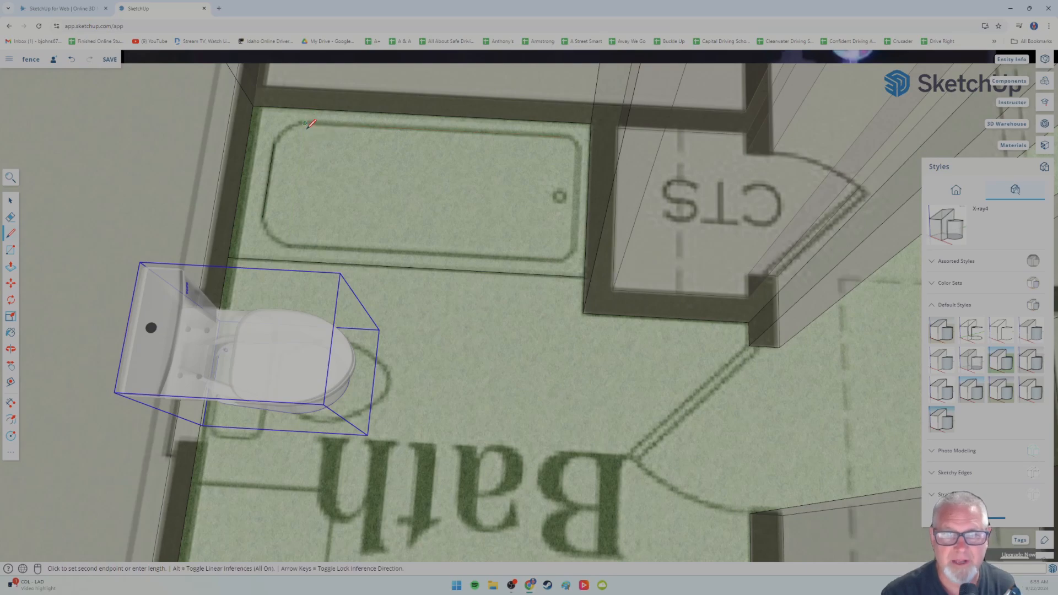
key(Escape)
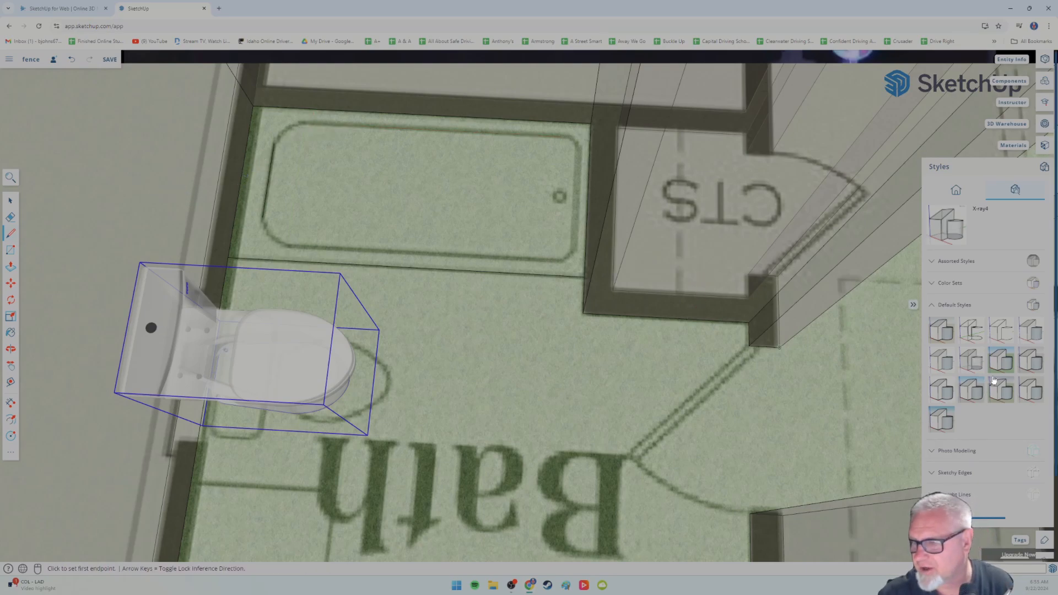
click(1001, 361)
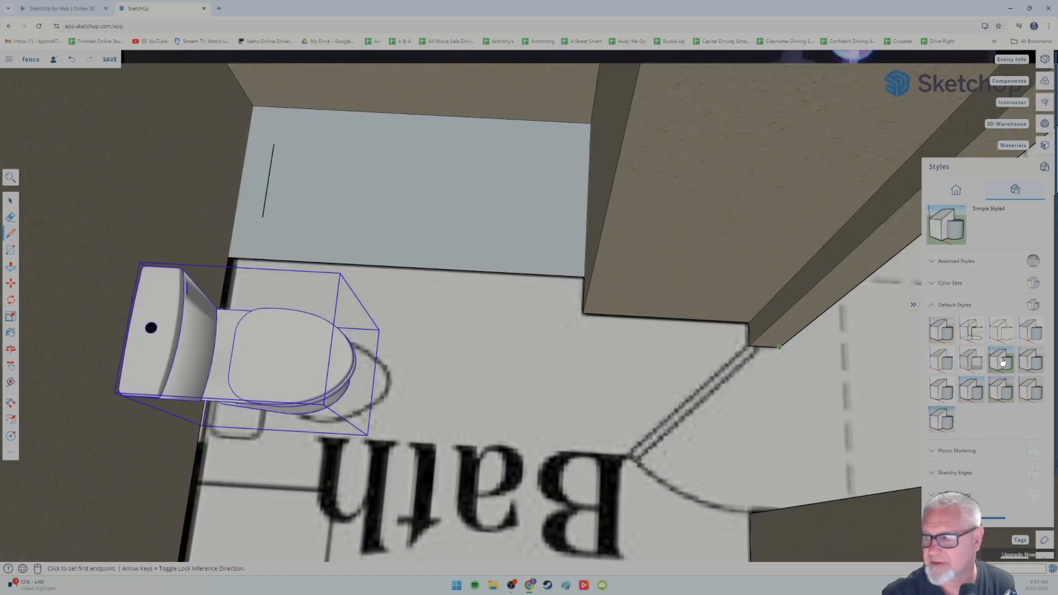
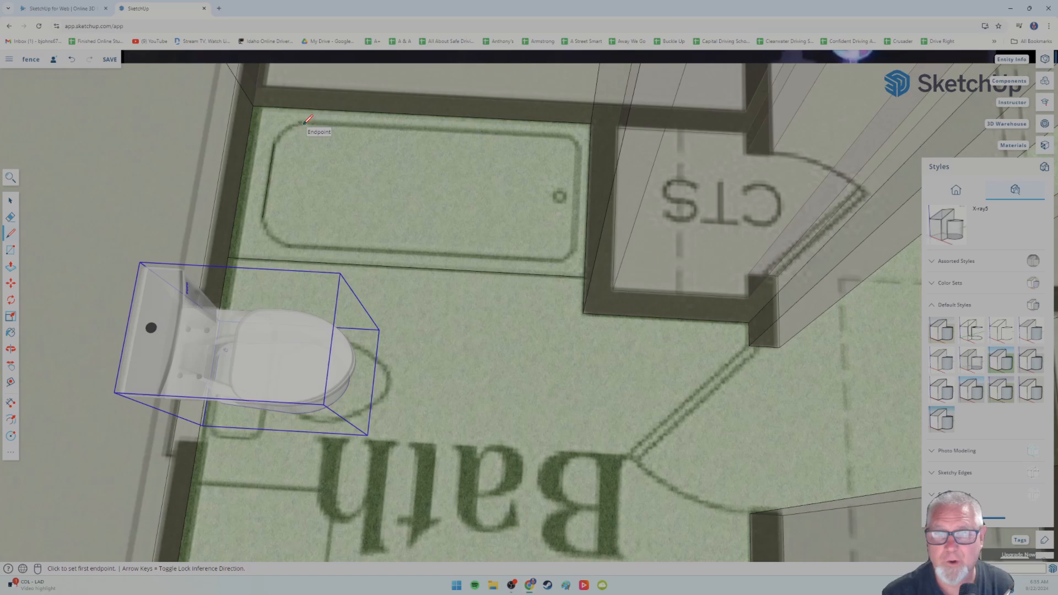
click(305, 123)
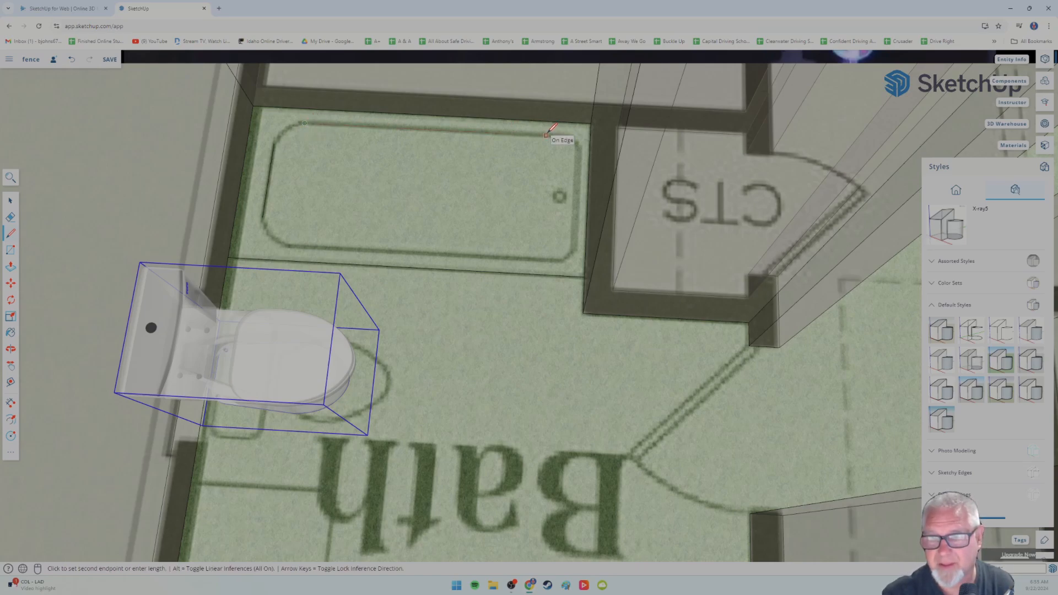
key(Escape)
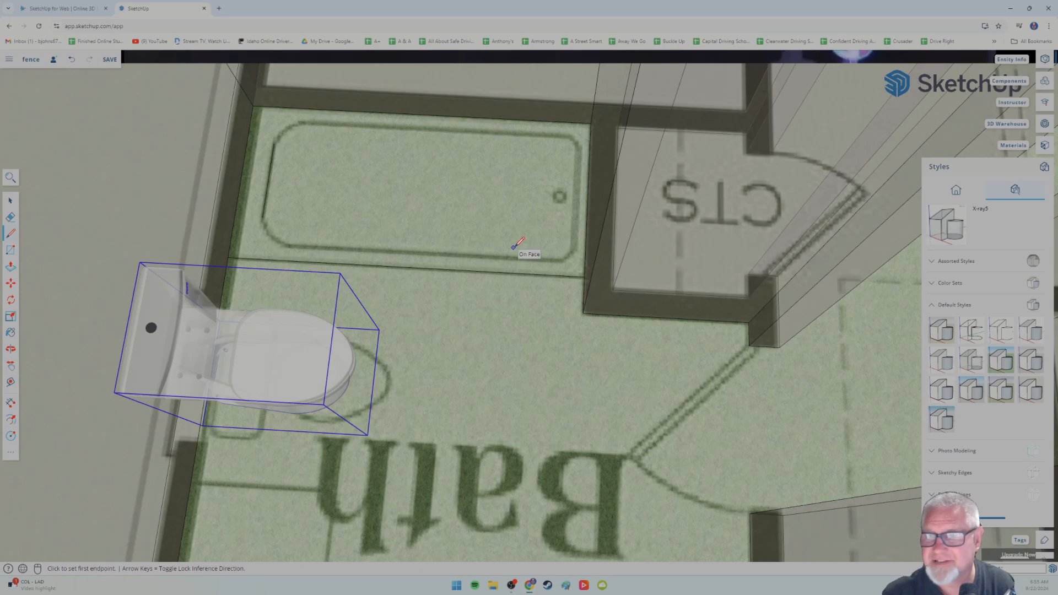
- Switch to the Simple Style and draw the basin's two long sides on the tub face, joined by a guide line at their rear-wall ends
click(999, 361)
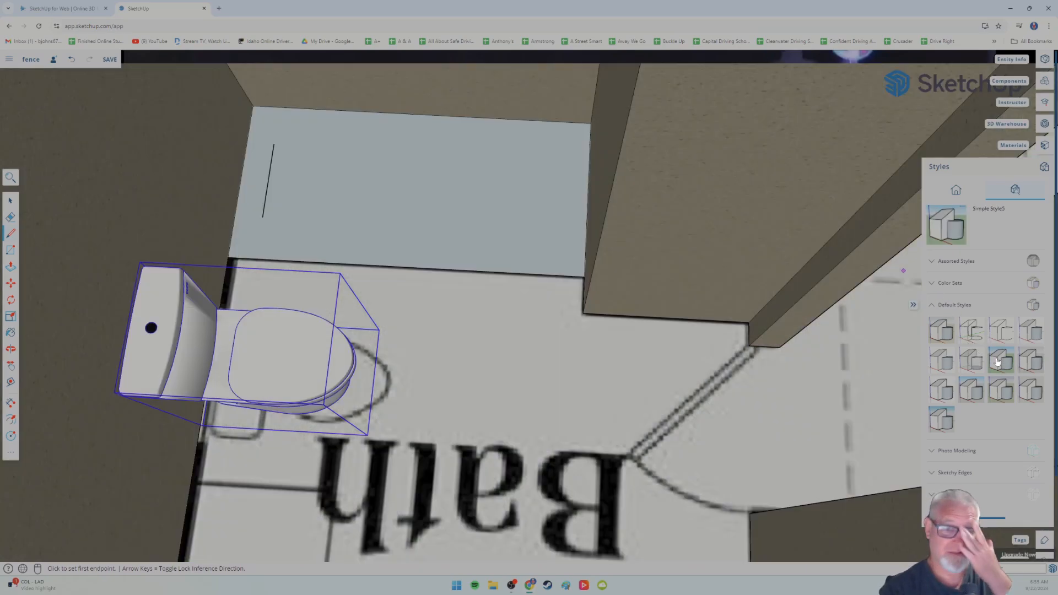
click(296, 128)
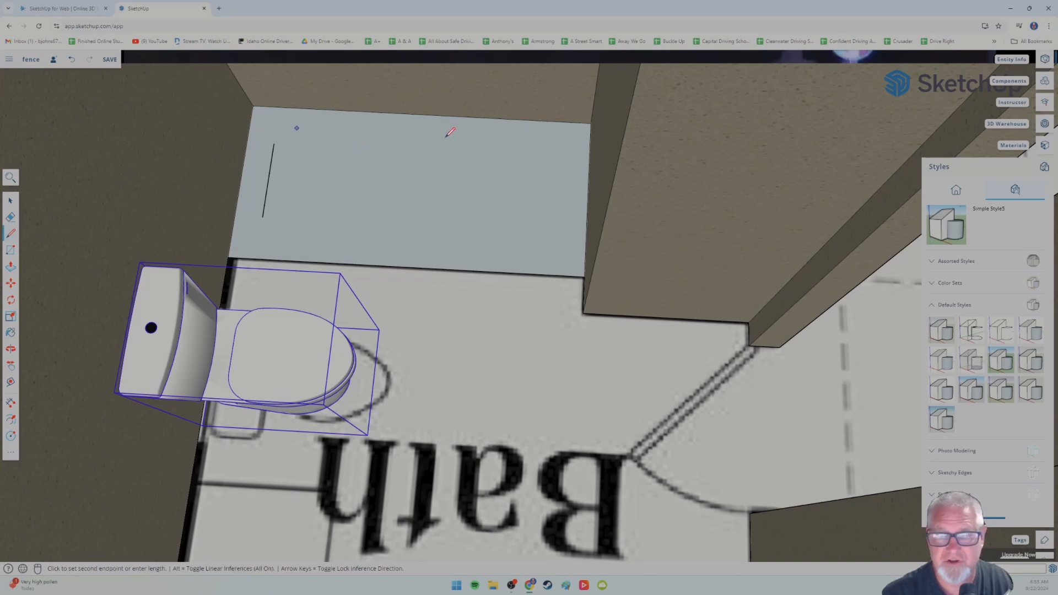
click(551, 141)
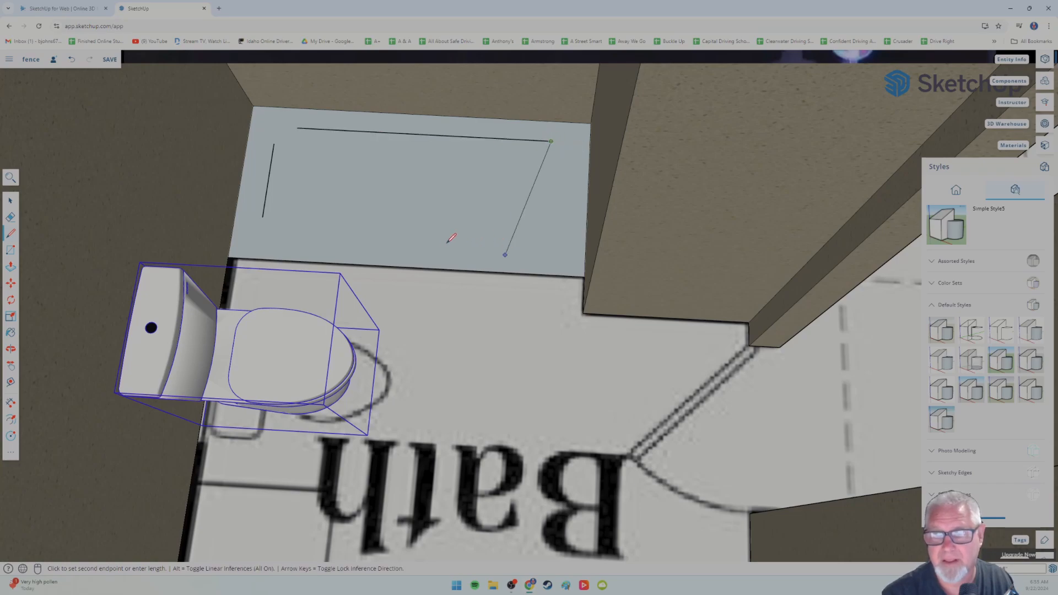
key(Escape)
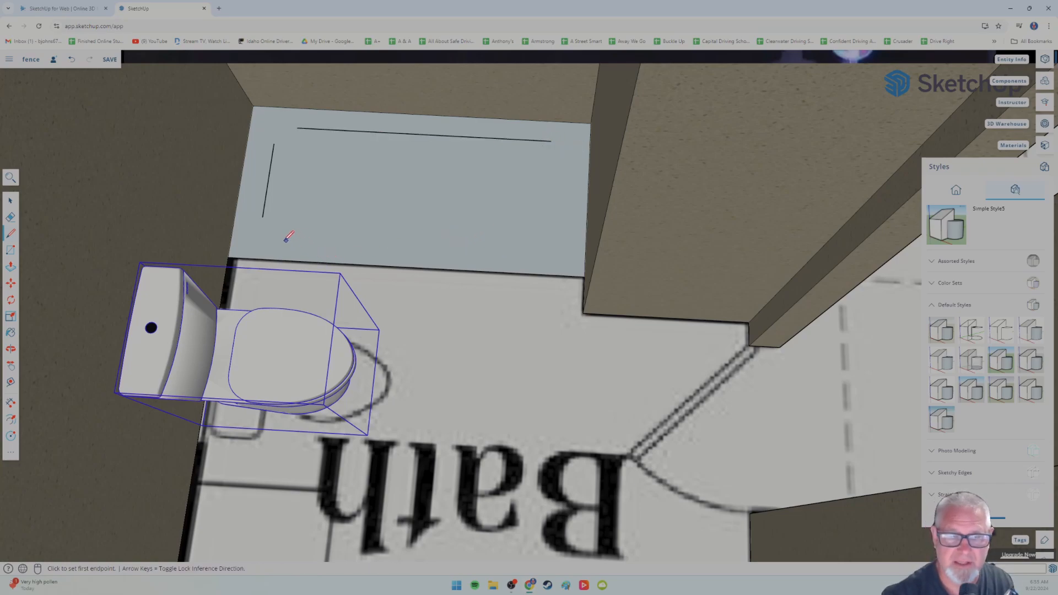
click(297, 129)
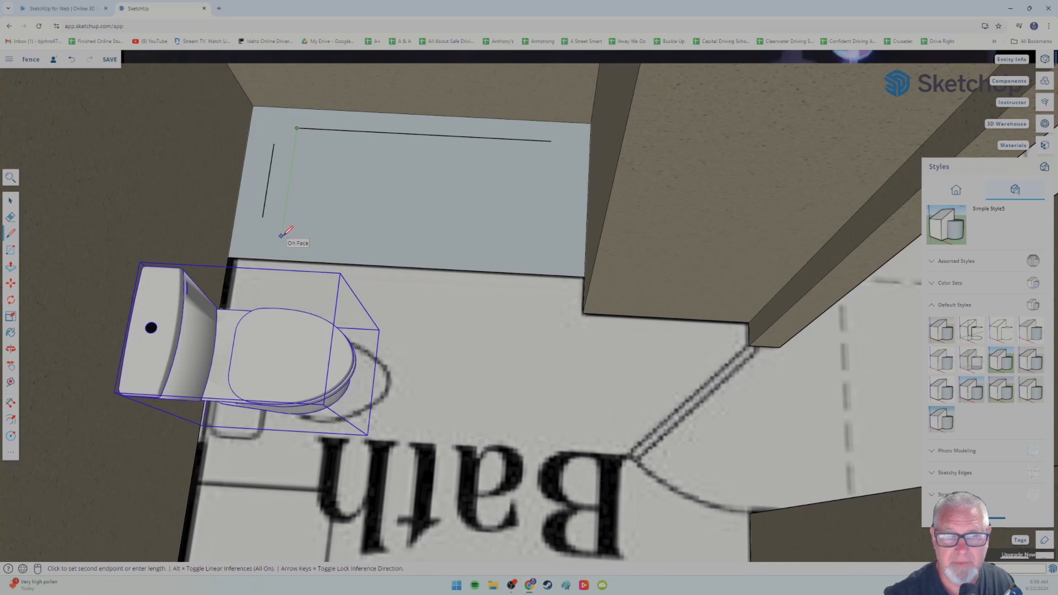
click(280, 238)
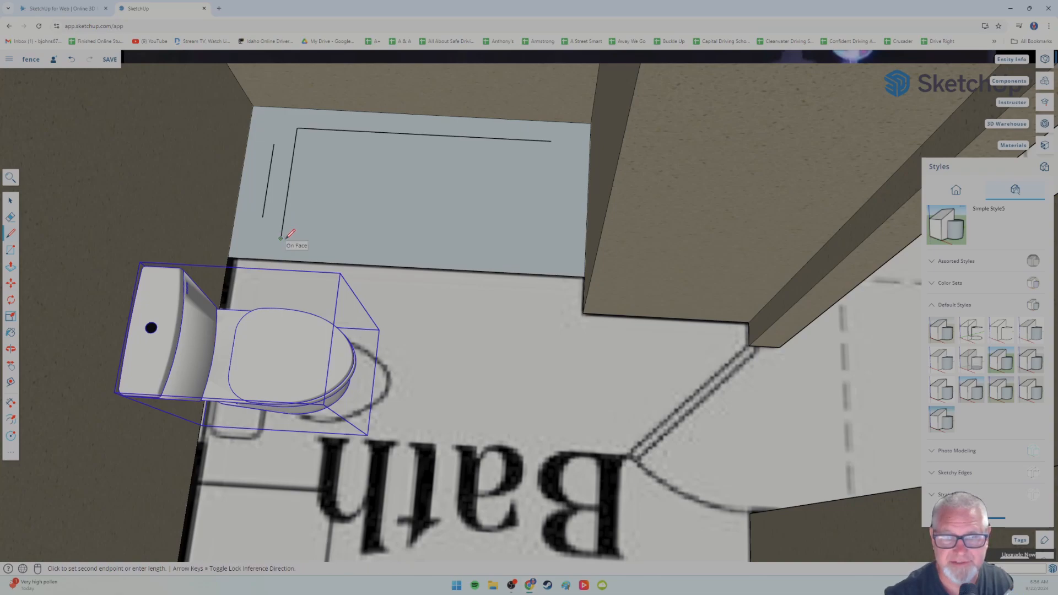
click(545, 251)
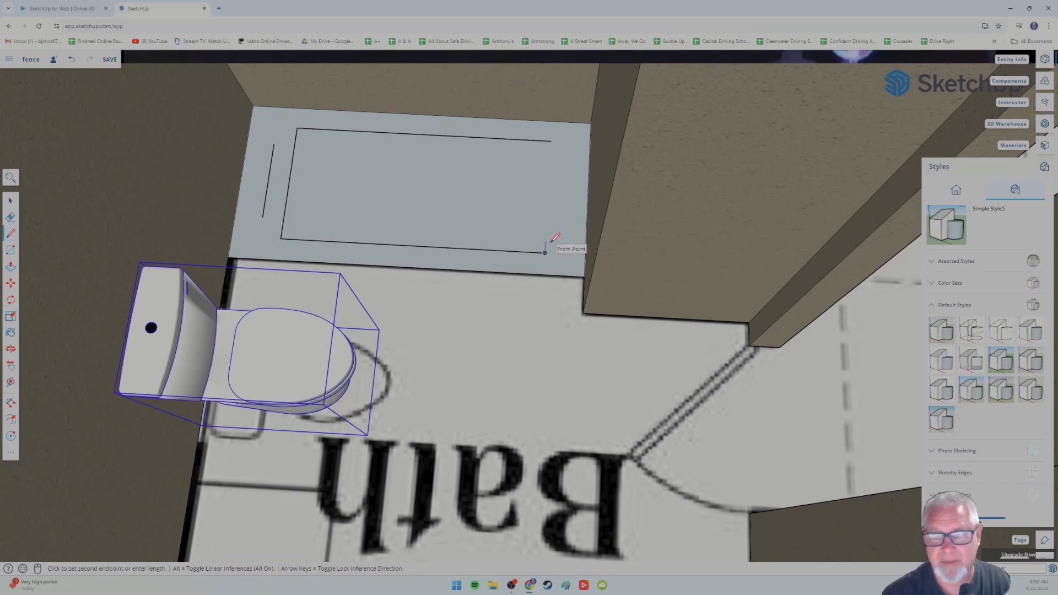
key(Escape)
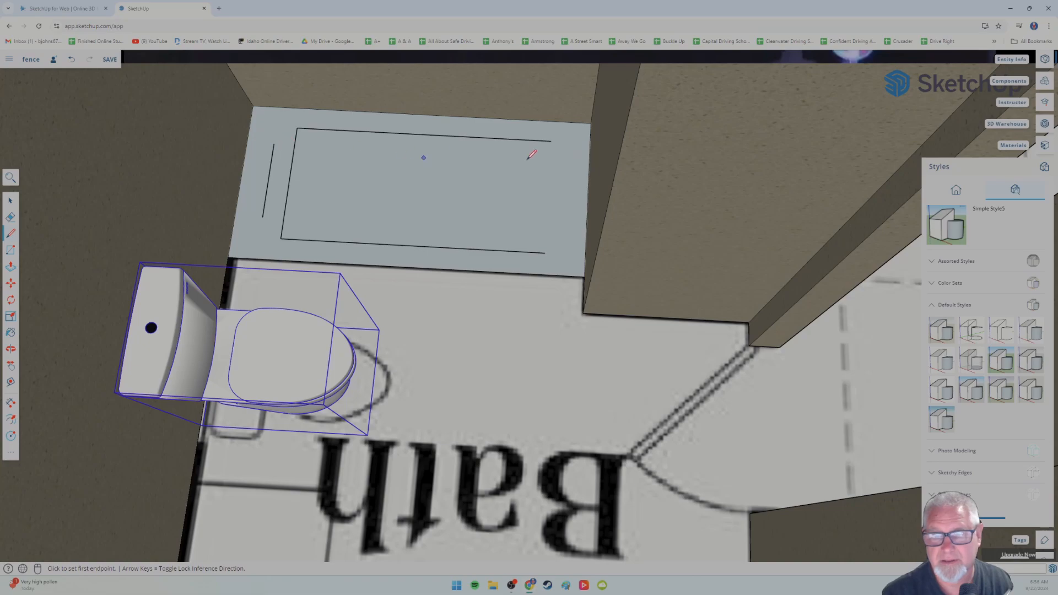
- Draw a red-axis guide line from the existing short side's end and the basin's opposite short side beside the closet wall
click(274, 143)
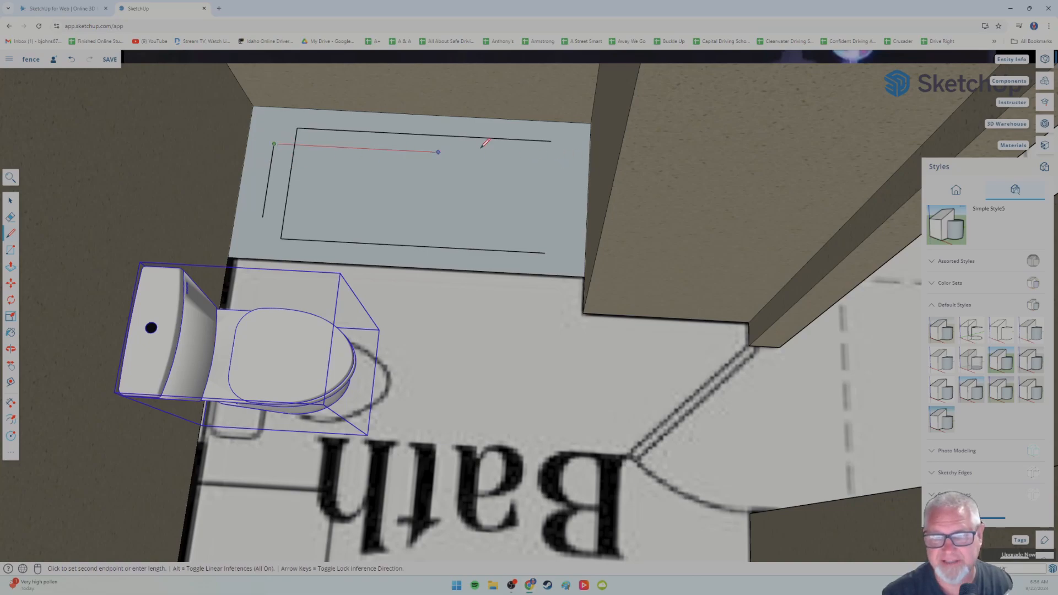
click(570, 159)
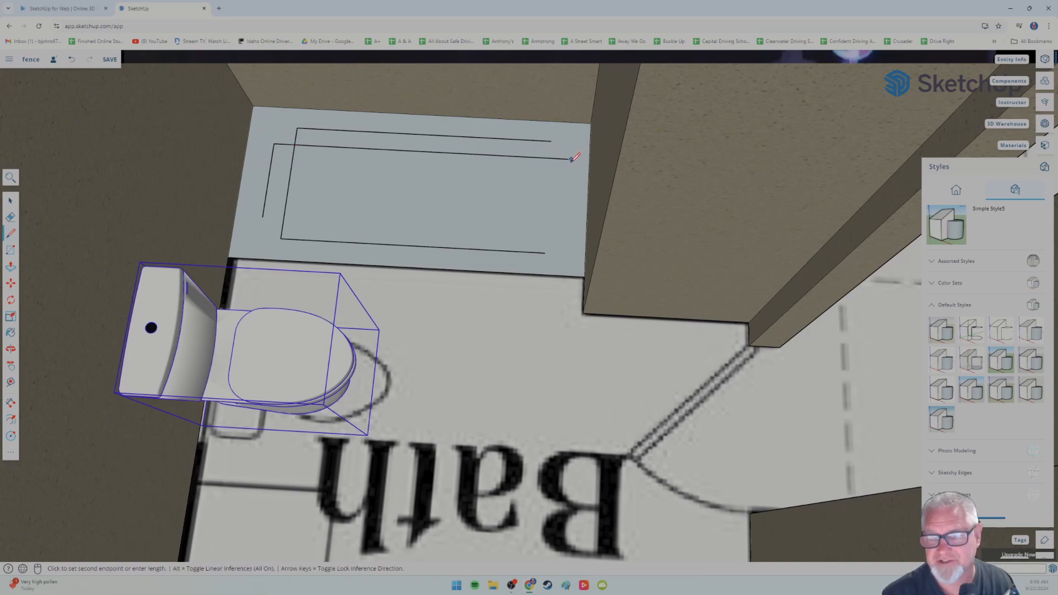
click(568, 234)
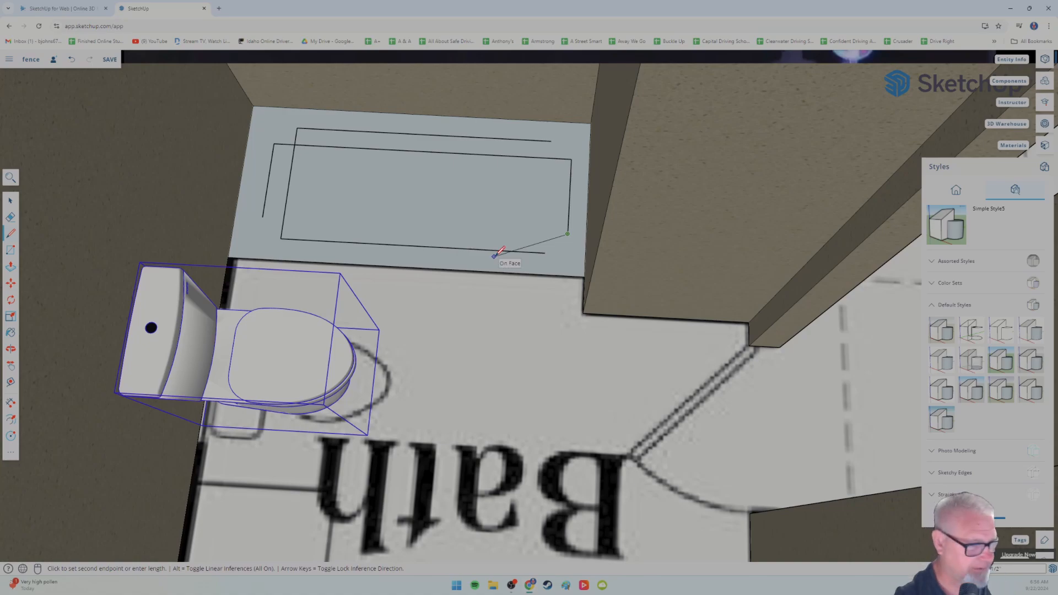
key(Escape)
- Delete the guide line joining the two long basin sides and the red-axis guide line between the short sides
click(10, 201)
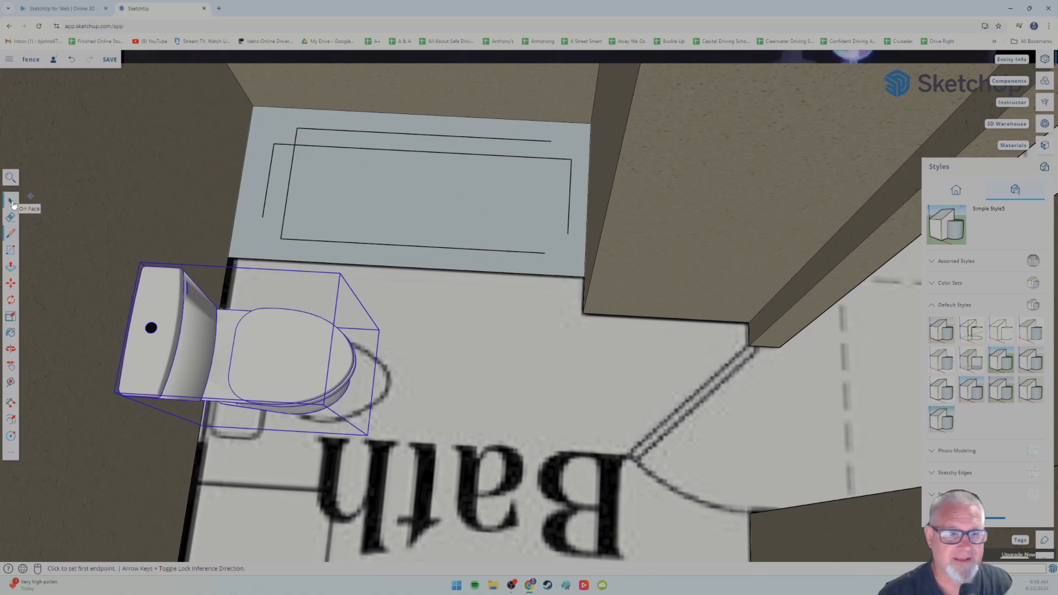
click(296, 141)
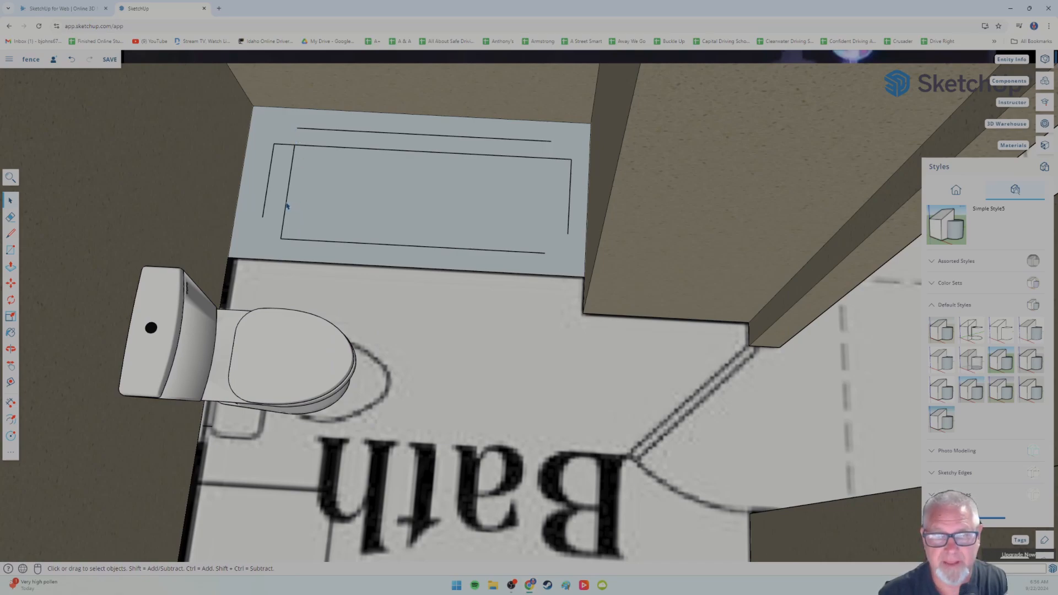
key(Delete)
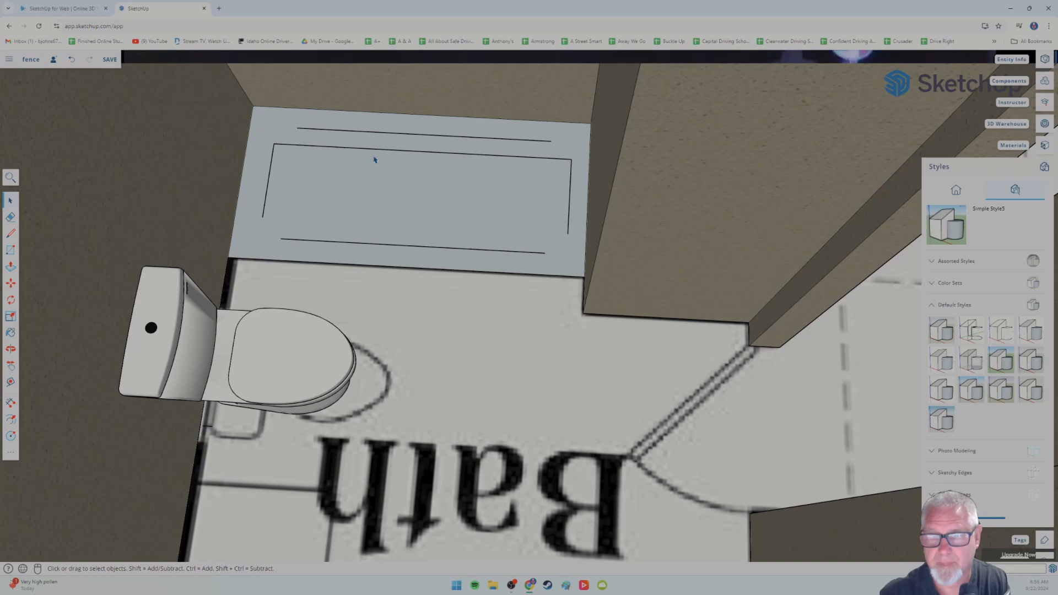
click(404, 154)
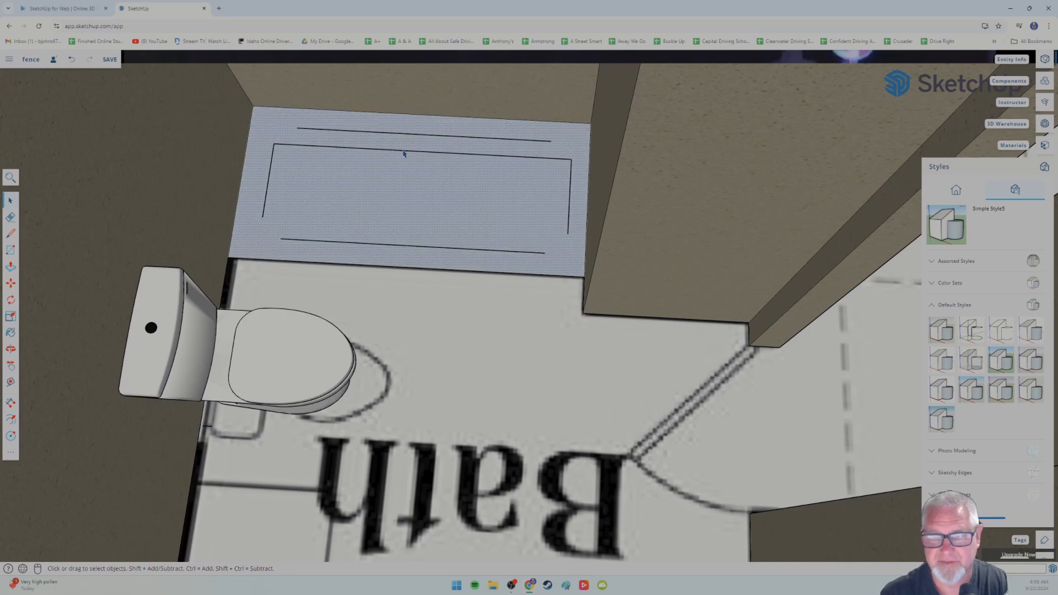
click(405, 154)
key(Delete)
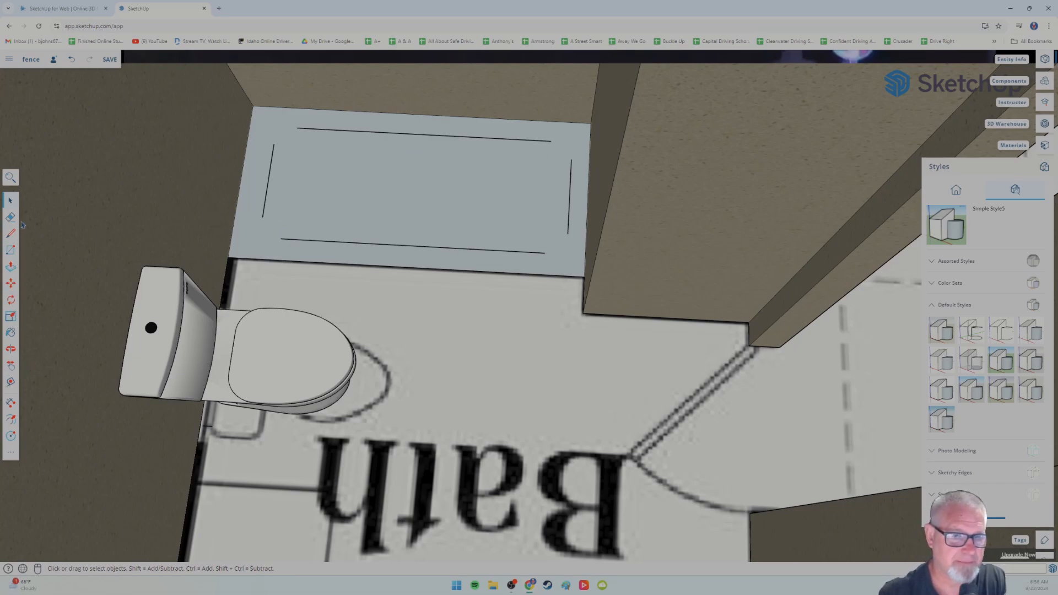
- Round the two basin corners at the rear-wall end with 2 Point Arcs joining the ends of the traced sides
click(11, 454)
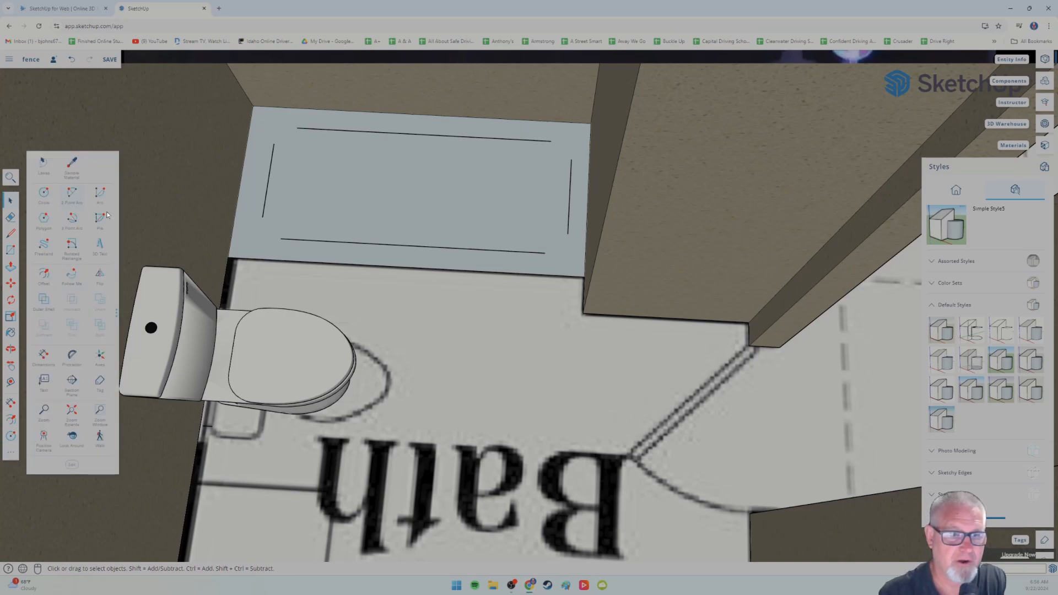
key(a)
click(281, 238)
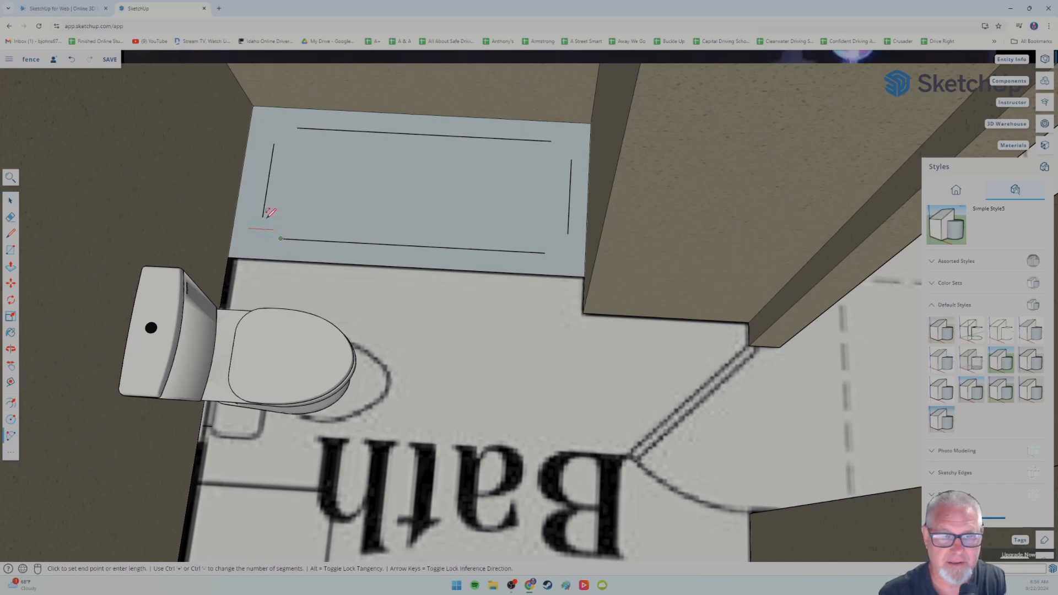
click(263, 214)
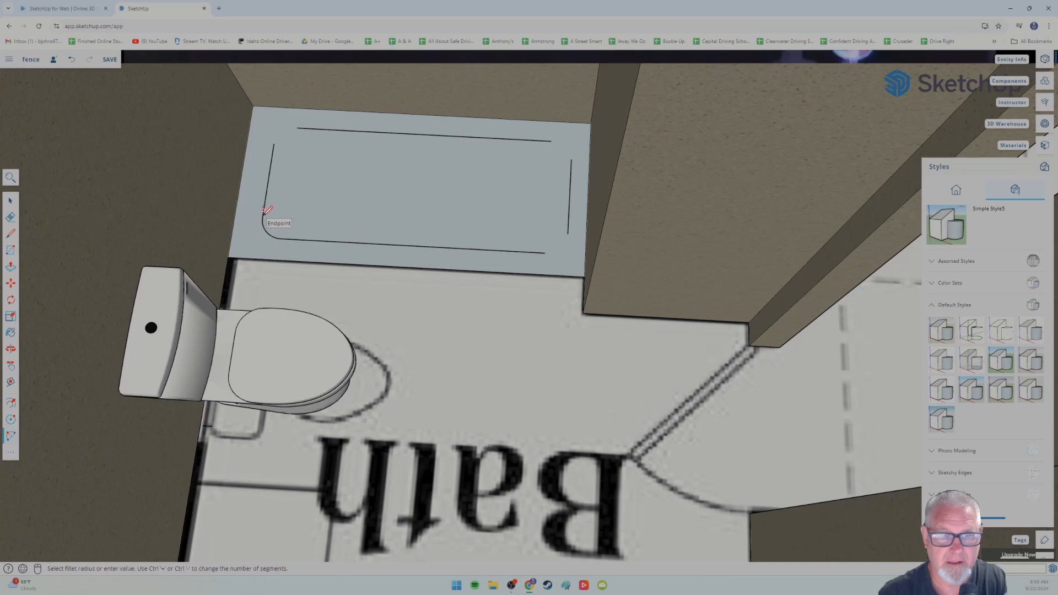
click(274, 142)
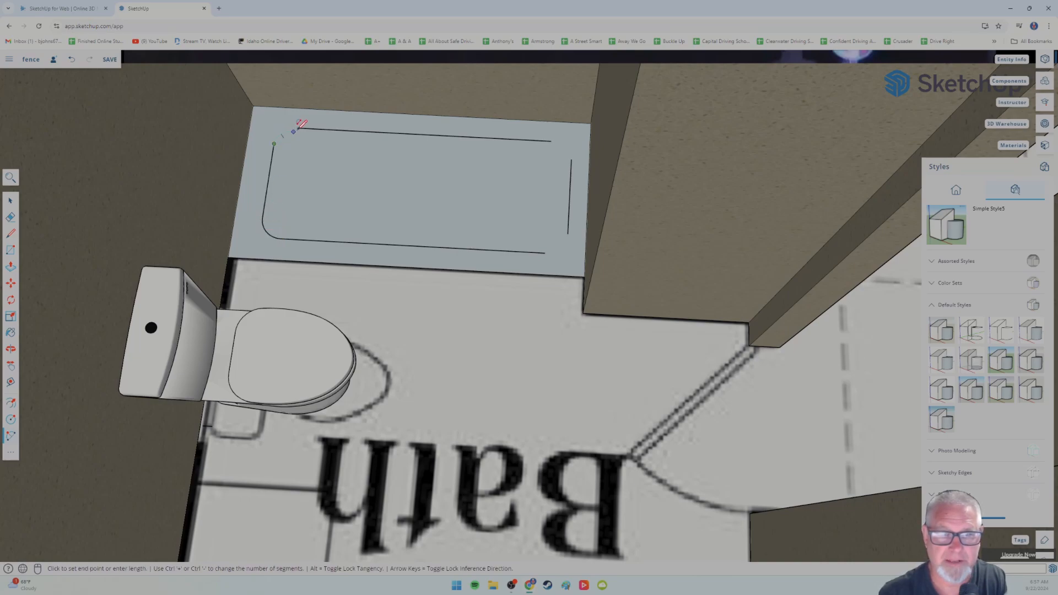
click(297, 128)
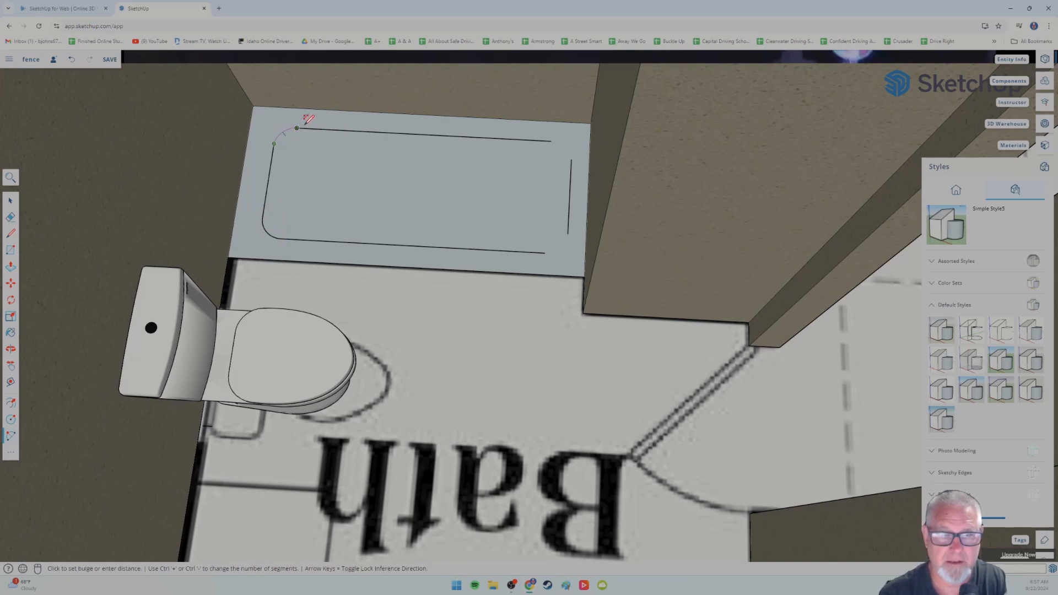
click(309, 118)
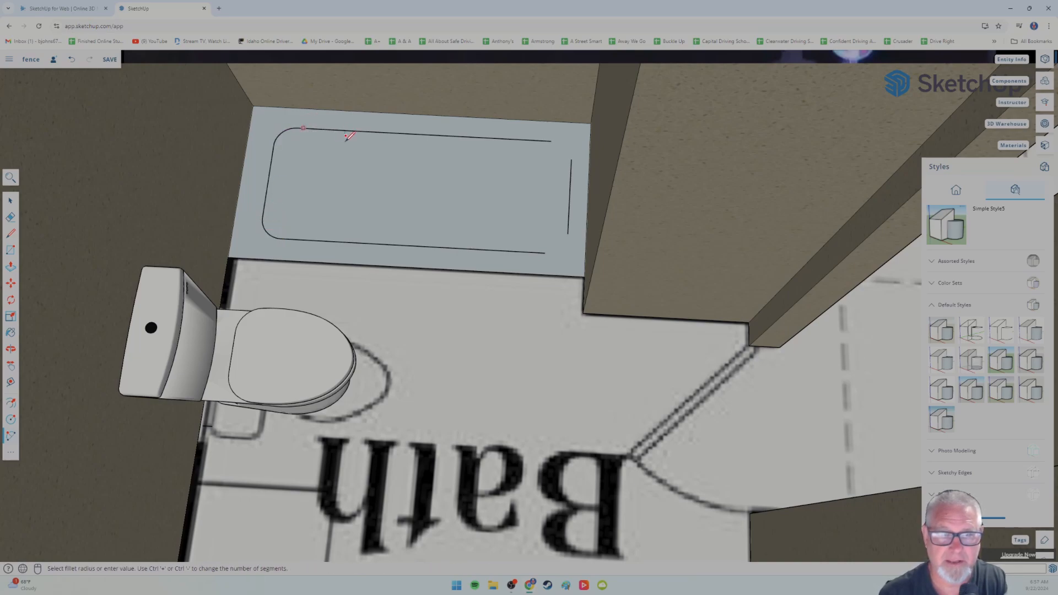
- Round the two basin corners at the closet-wall end with tangent arcs, closing the basin outline
click(551, 141)
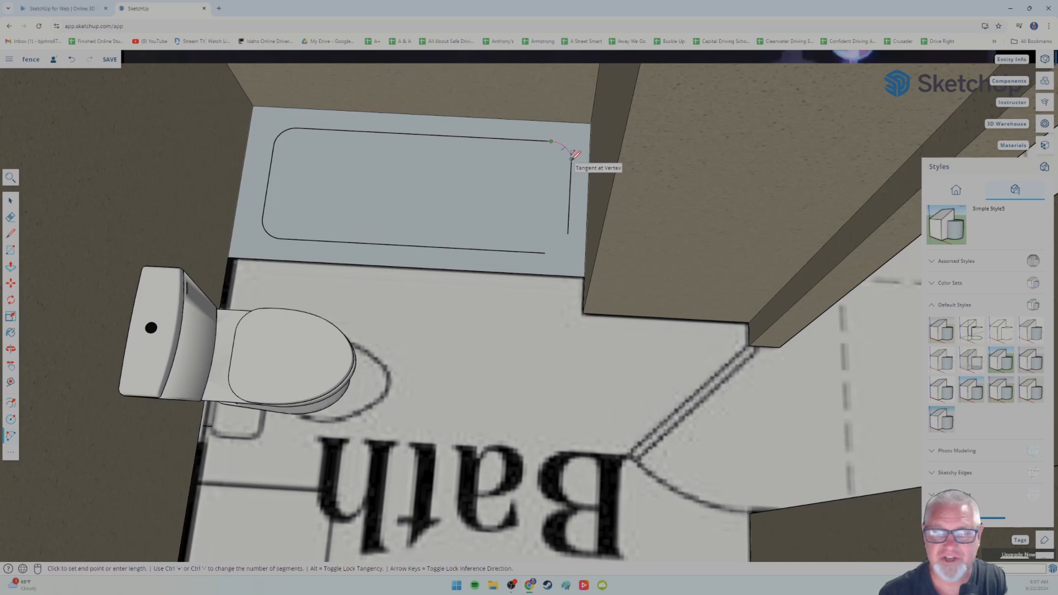
click(571, 159)
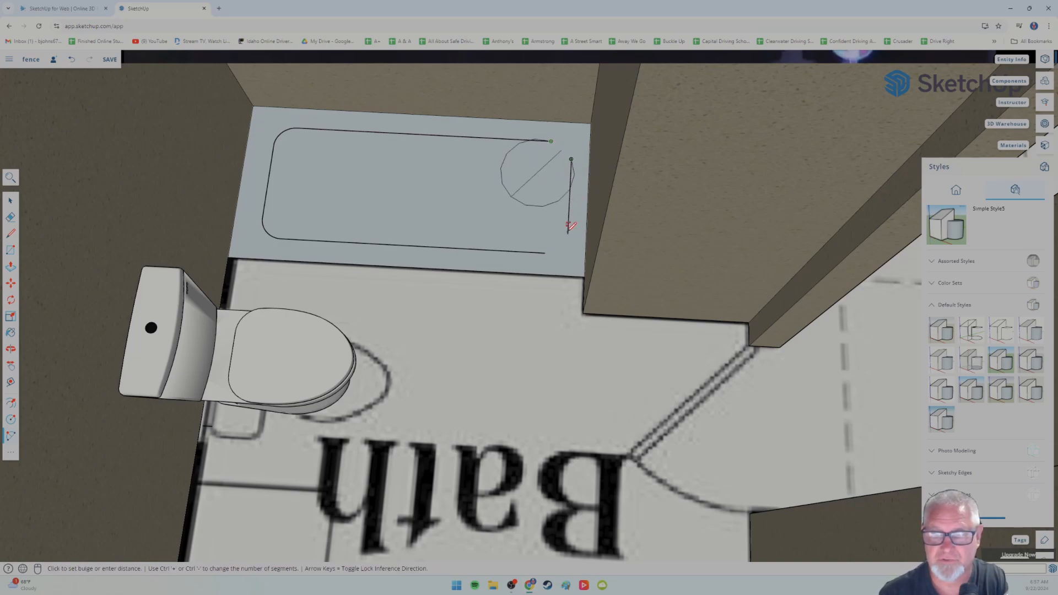
click(580, 145)
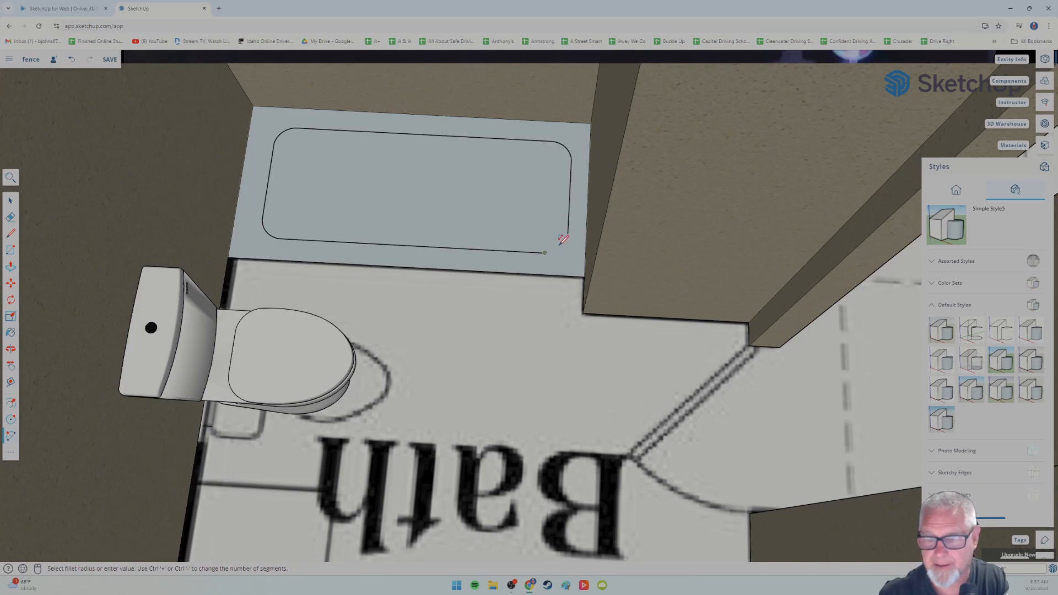
double_click(573, 232)
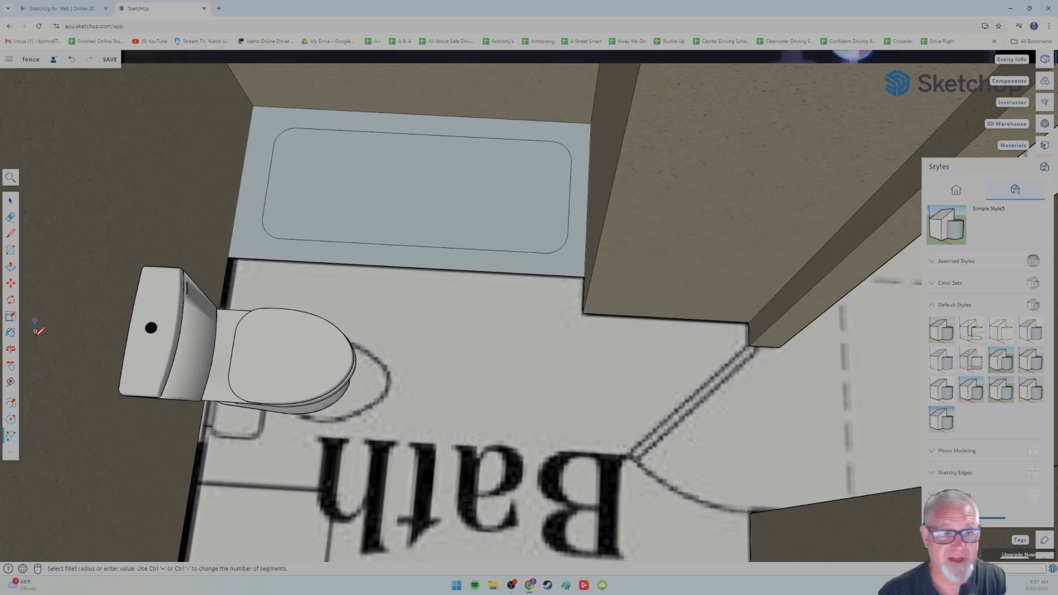
- Draw a small drain circle inside the basin, near the middle of its closet-wall end
click(10, 420)
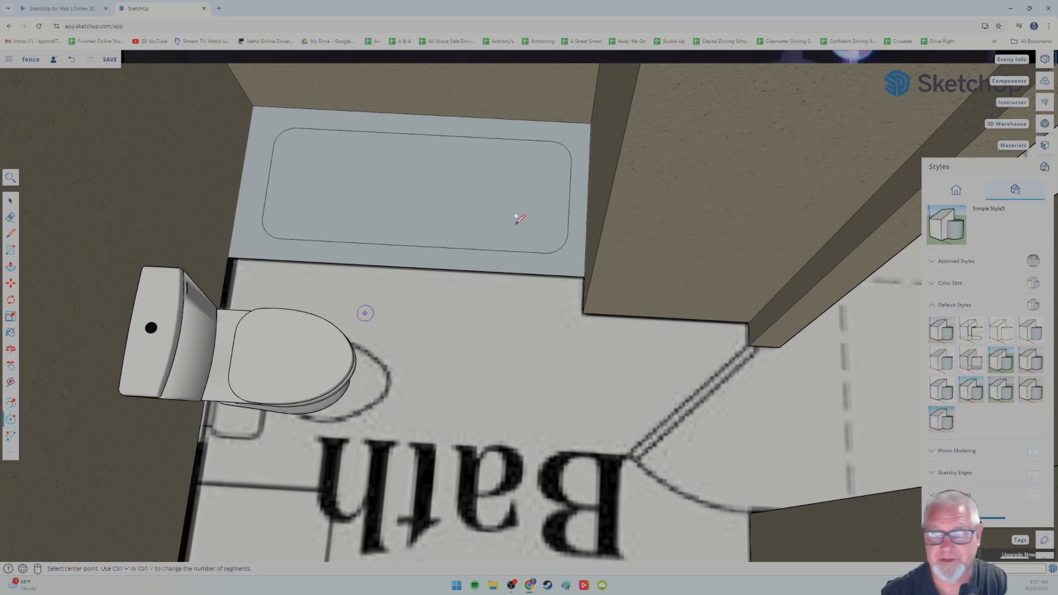
click(549, 194)
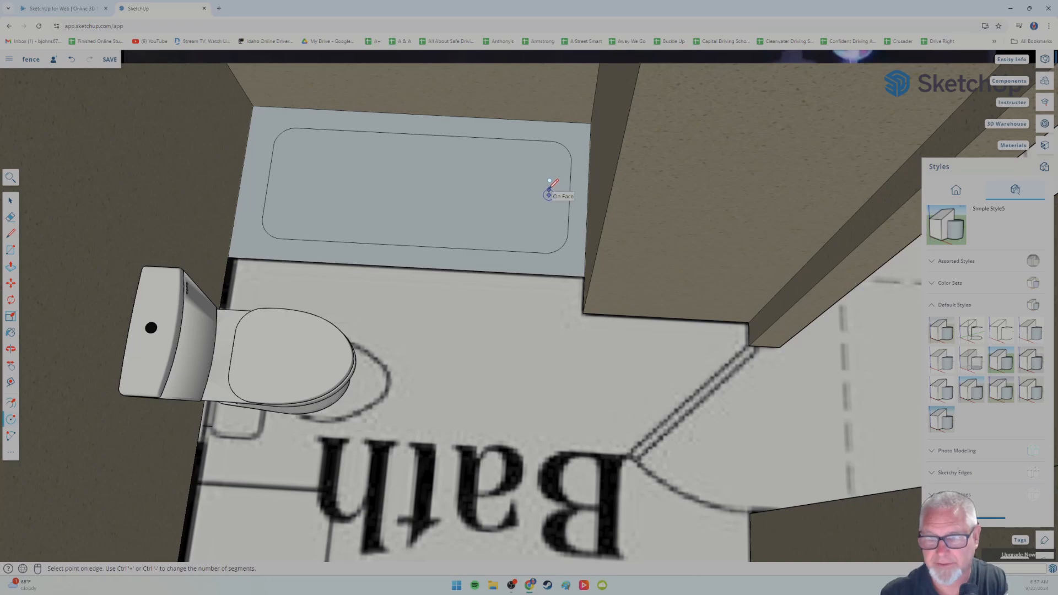
click(550, 189)
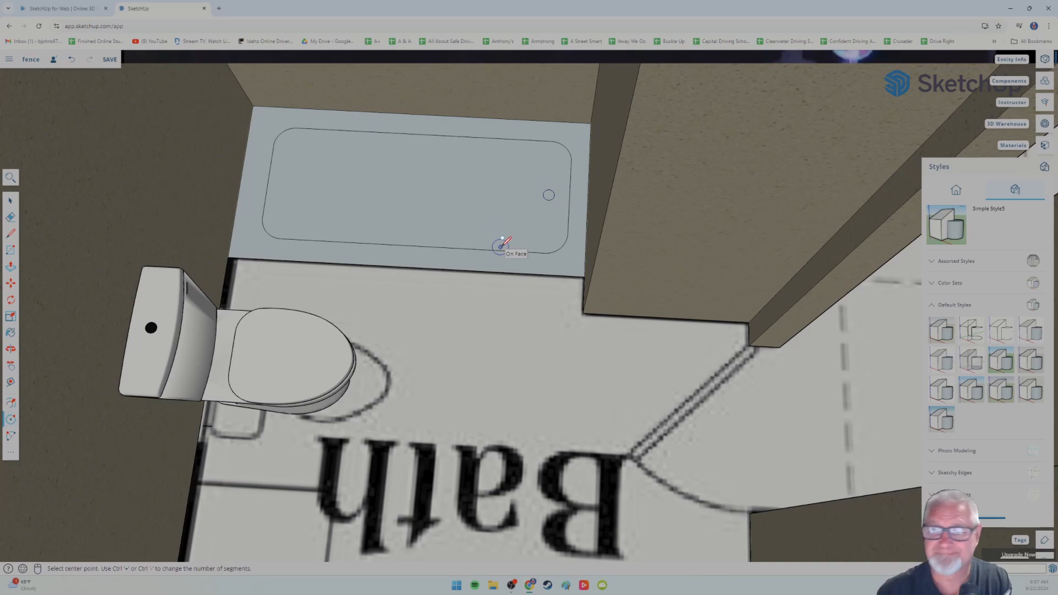
- Push/Pull the tub's rim face upward around the basin to form the bathtub walls
mouse_move(463, 267)
middle_down()
mouse_move(449, 279)
mouse_move(473, 263)
middle_up()
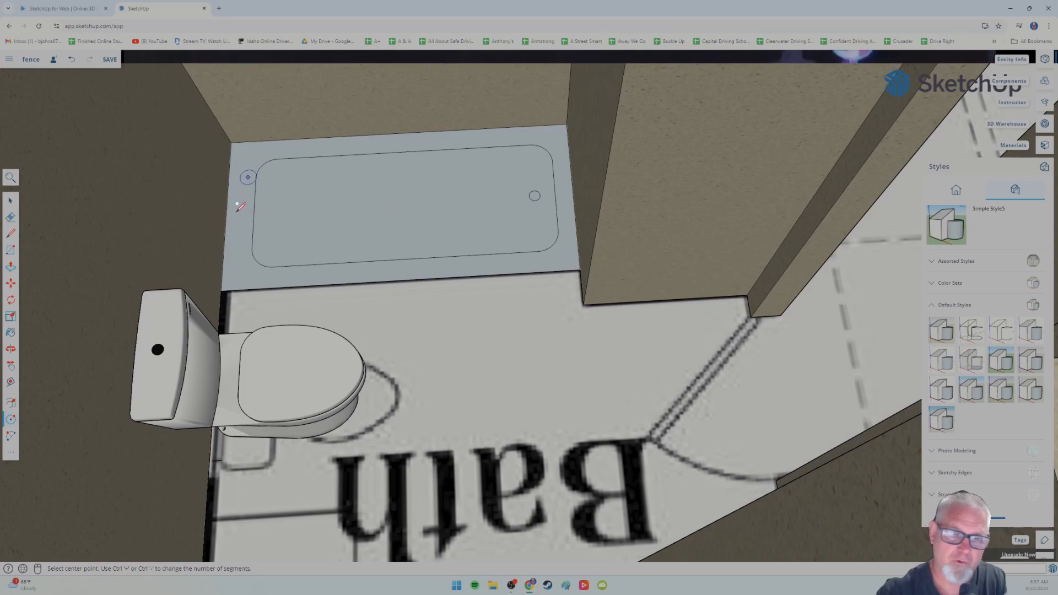
middle_drag(334, 259, 276, 221)
middle_drag(299, 258, 303, 266)
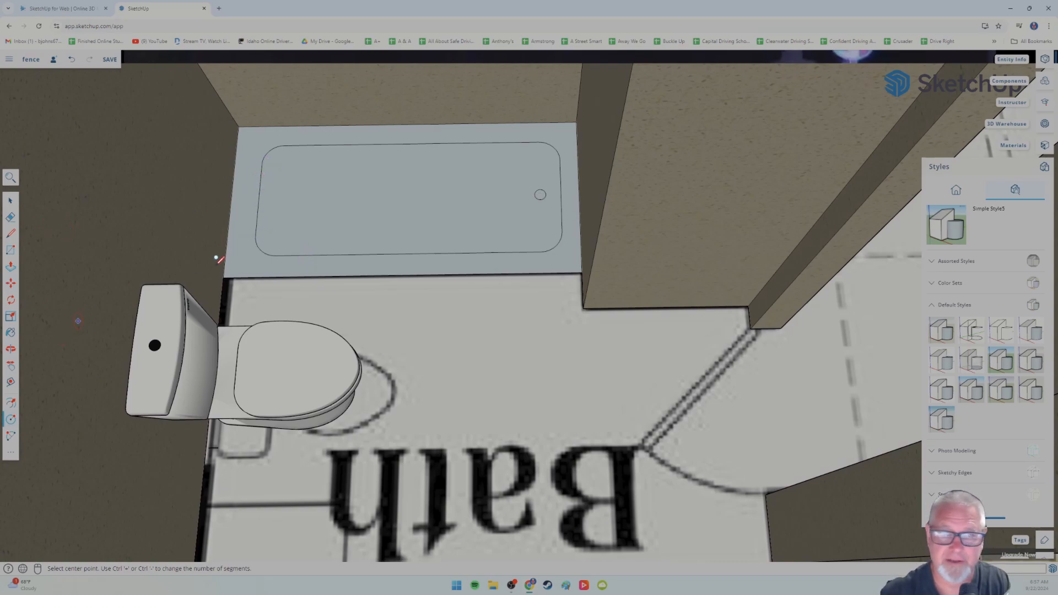
click(10, 268)
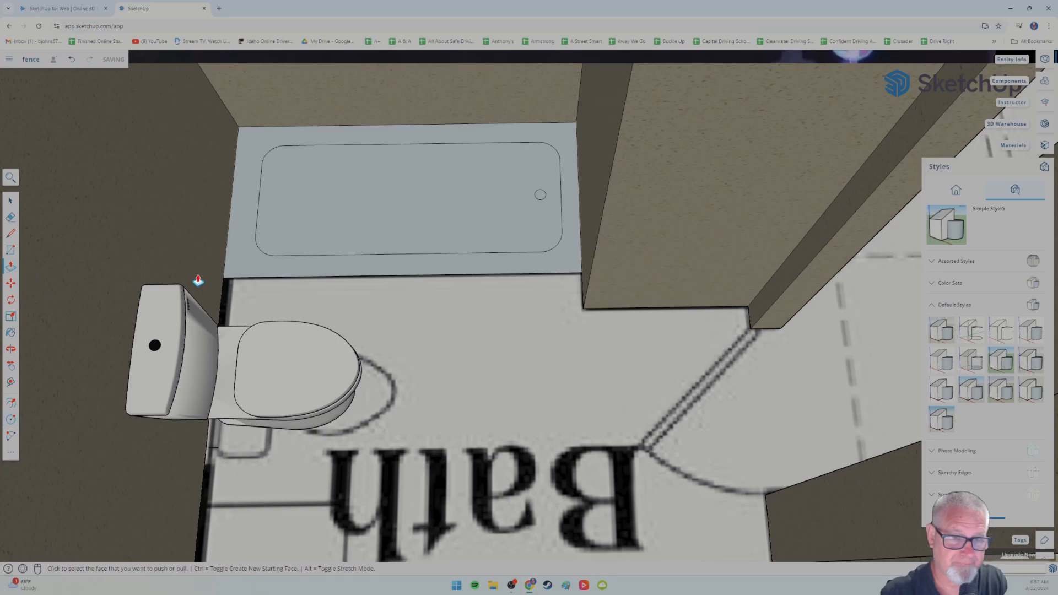
click(247, 266)
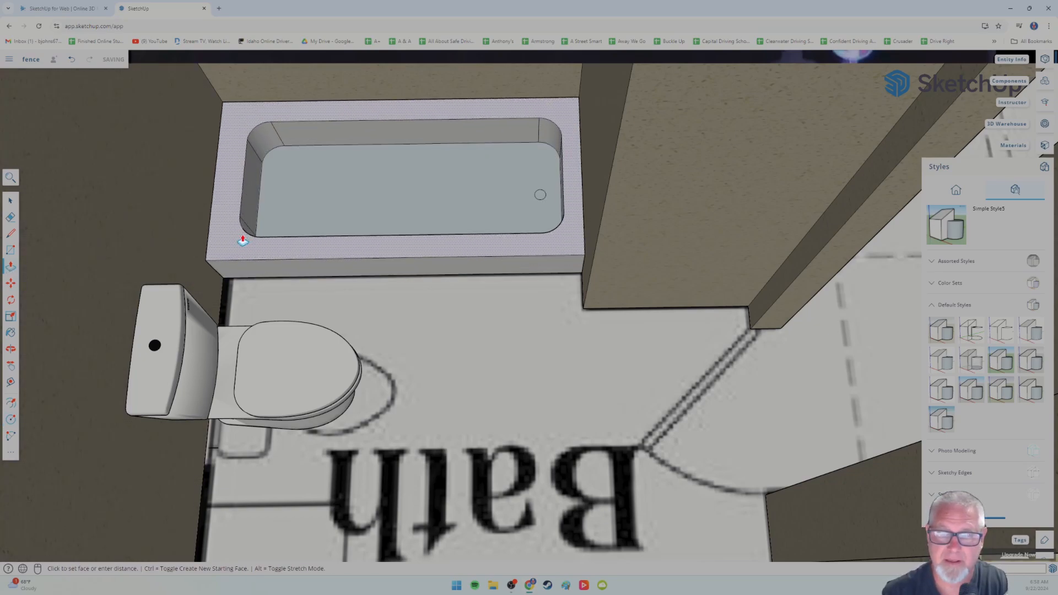
click(243, 241)
- Raise the bathtub's rim face slightly higher with Push/Pull
middle_drag(392, 367, 392, 281)
key(p)
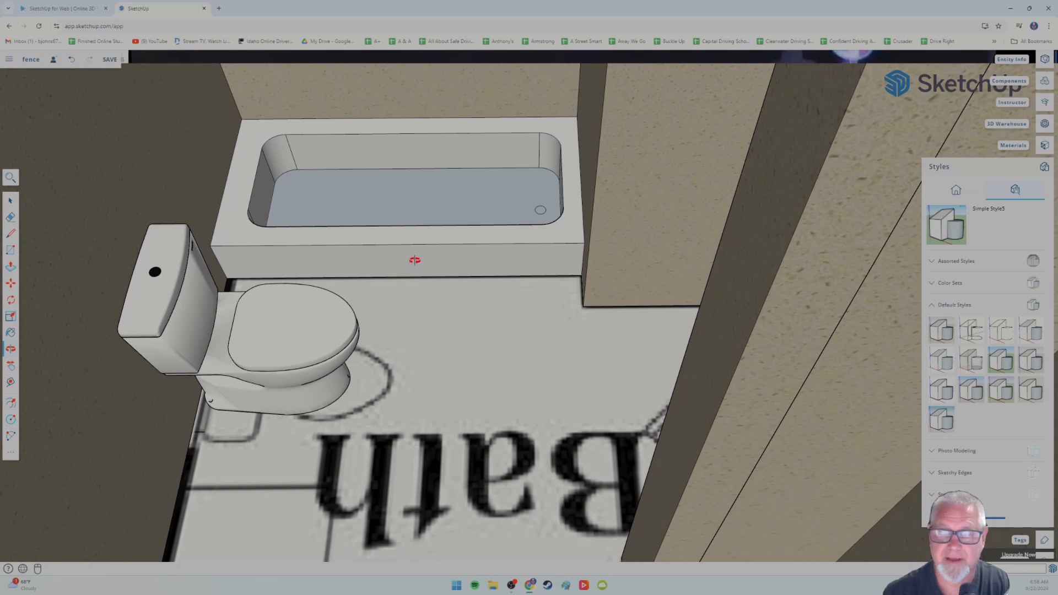
scroll(248, 239, up, 5)
click(243, 162)
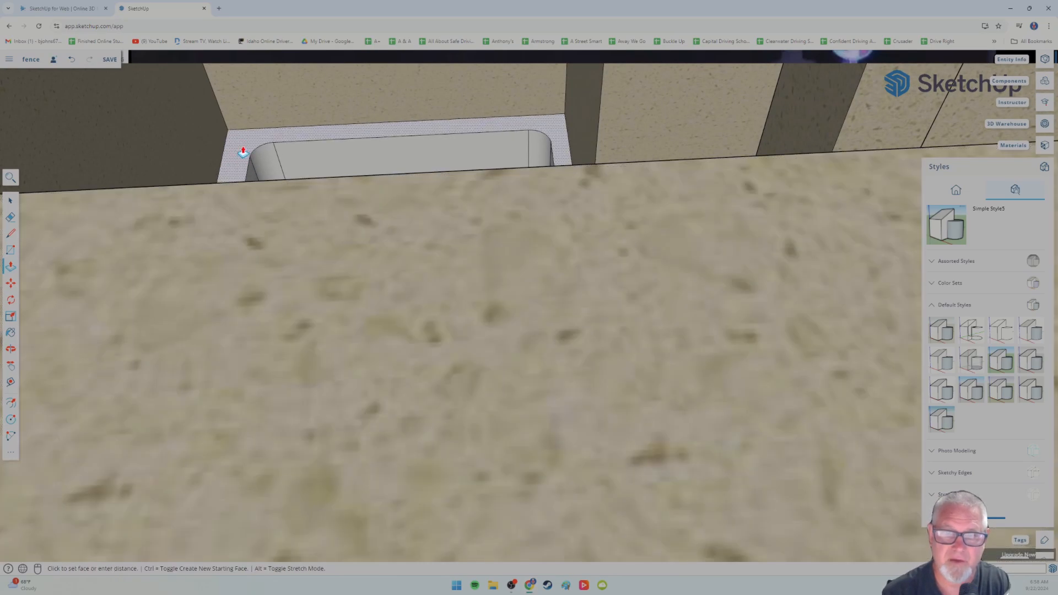
click(243, 149)
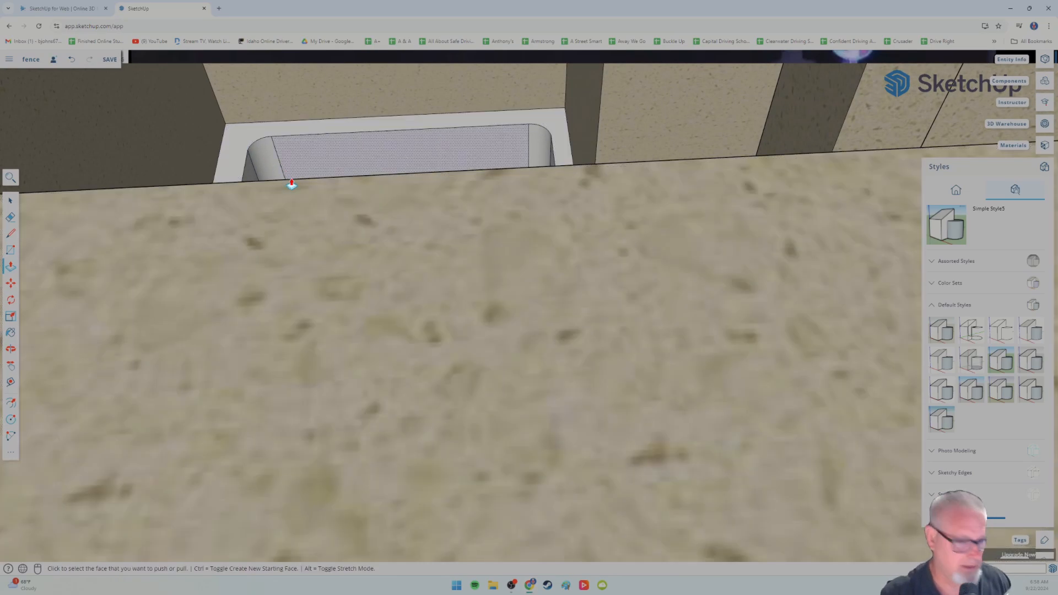
- Raise the bathtub's top rim slightly with Push/Pull
scroll(295, 198, down, 10)
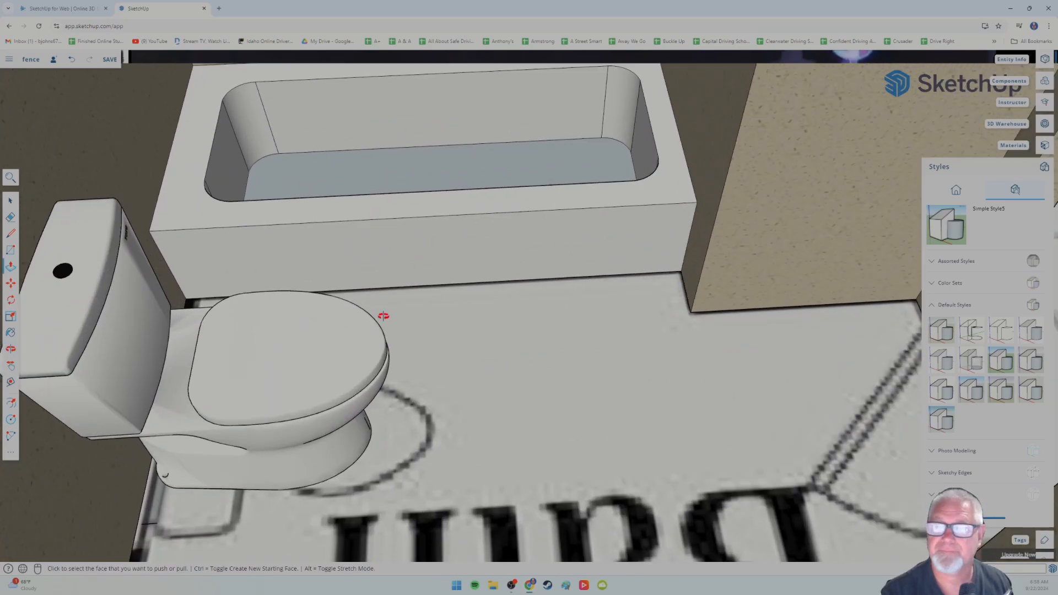
middle_drag(382, 316, 388, 287)
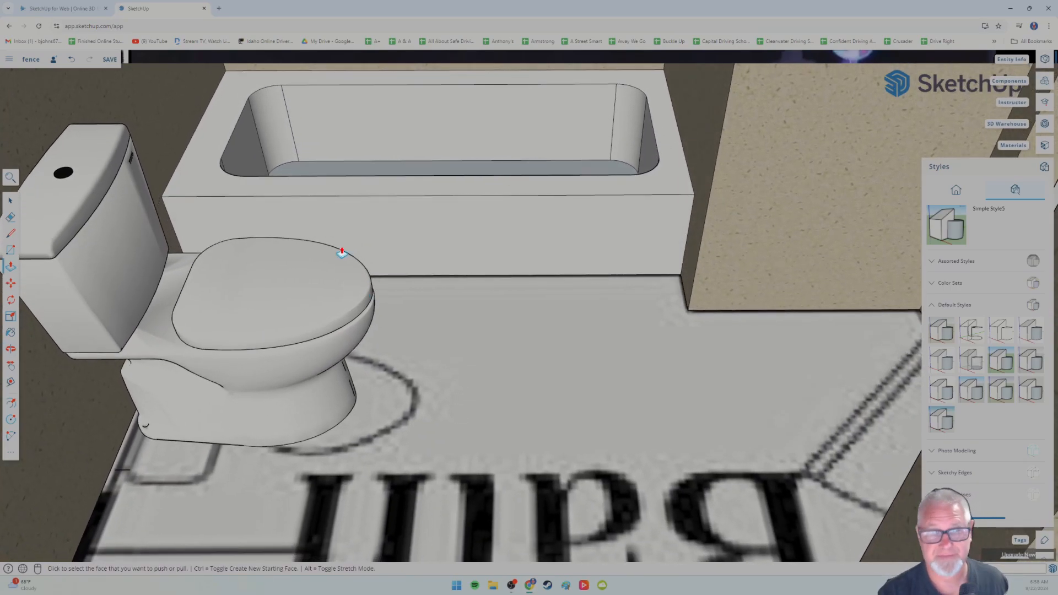
click(210, 172)
middle_drag(391, 284, 352, 147)
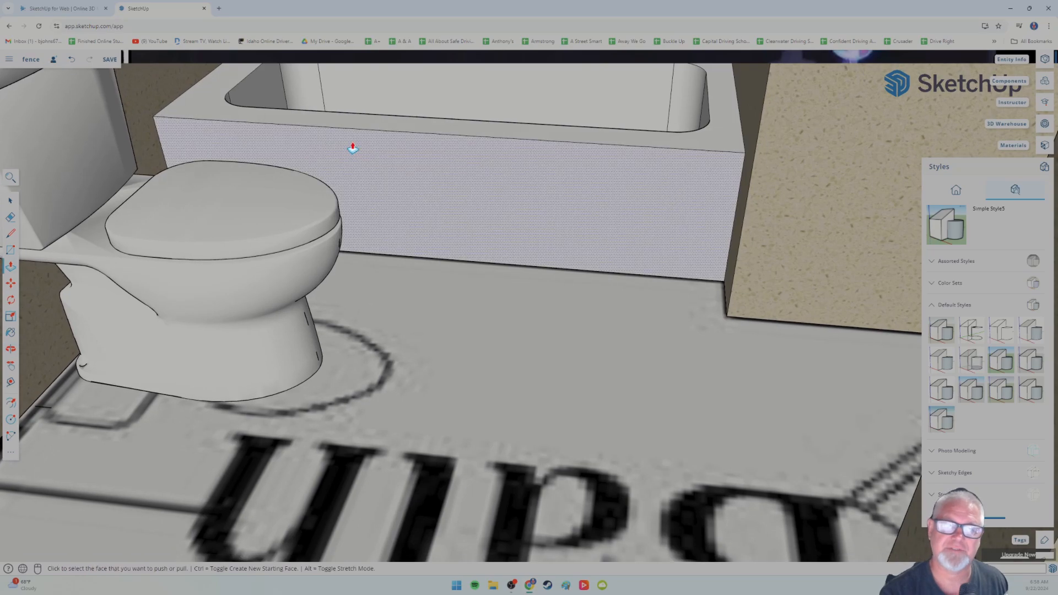
click(348, 119)
click(344, 116)
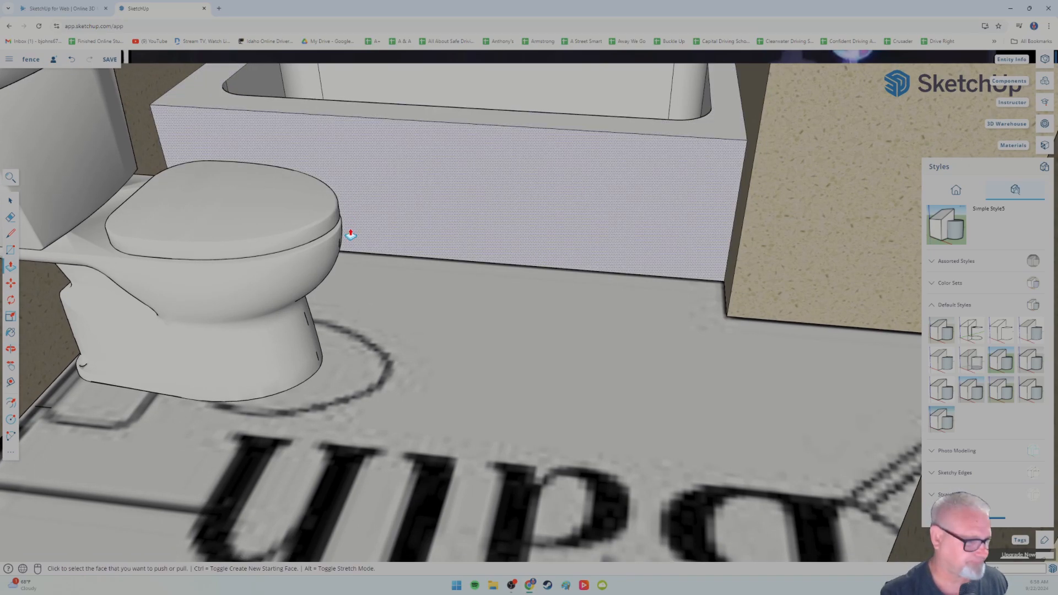
shift+middle_drag(361, 256, 407, 318)
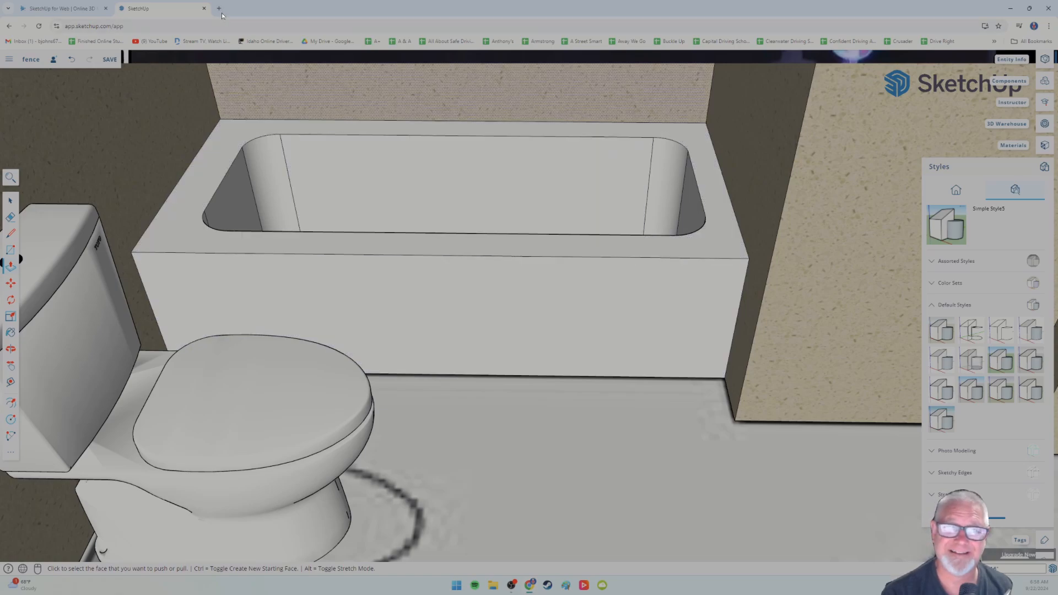
- Search the web for the height of a bathtub in a separate browser page, and return to the SketchUp model
click(219, 8)
text(H)
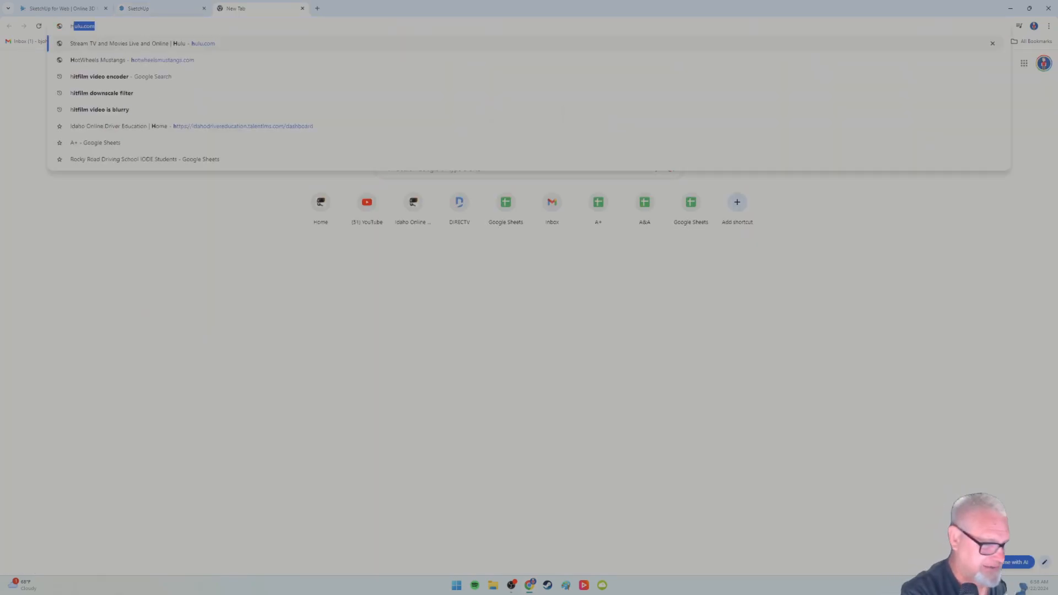
text(EIGHT OF BATHRUB)
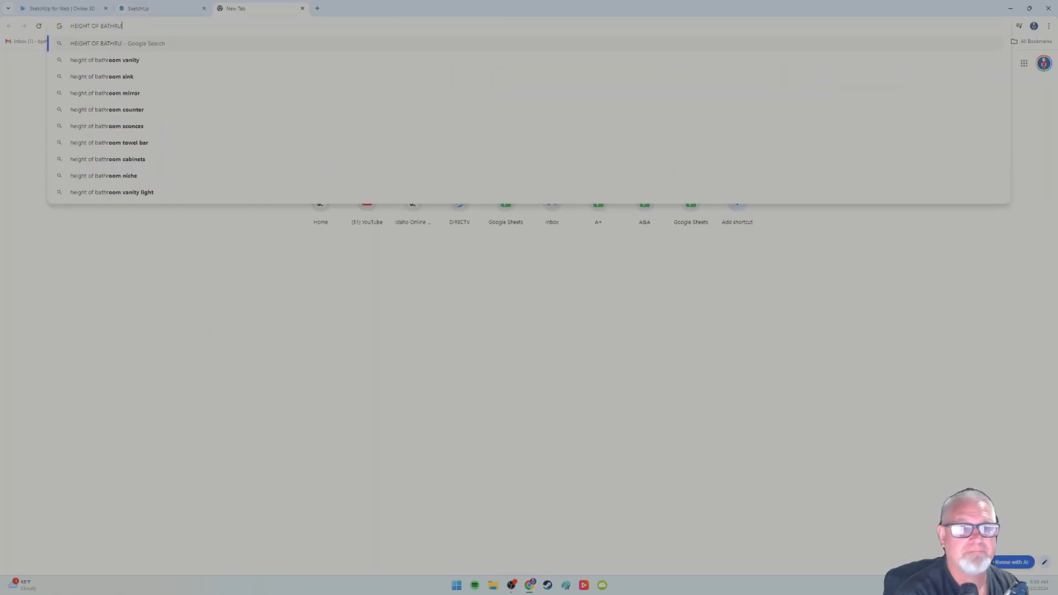
key(Return)
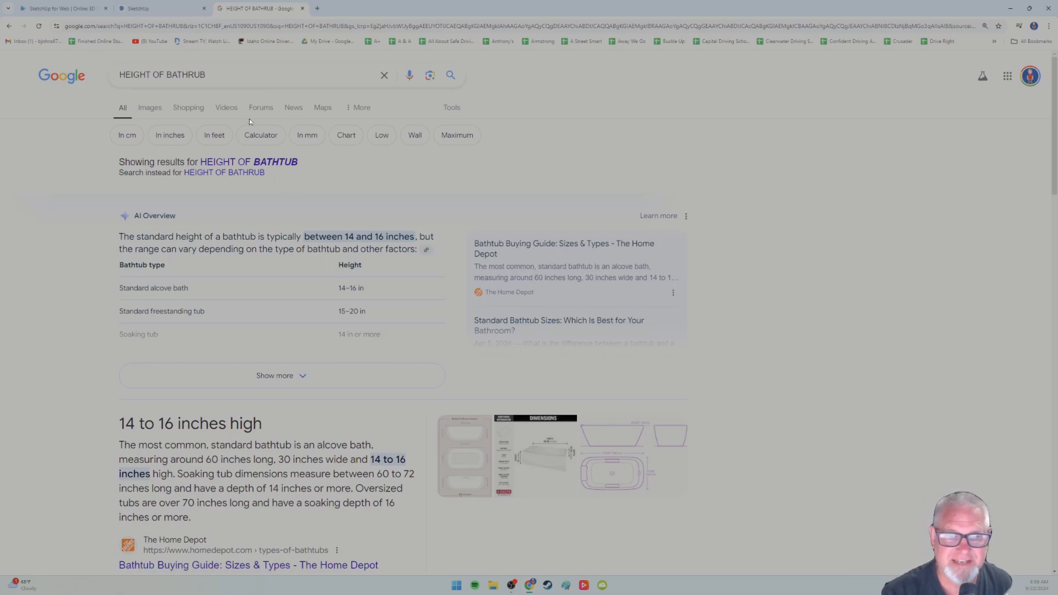
click(165, 9)
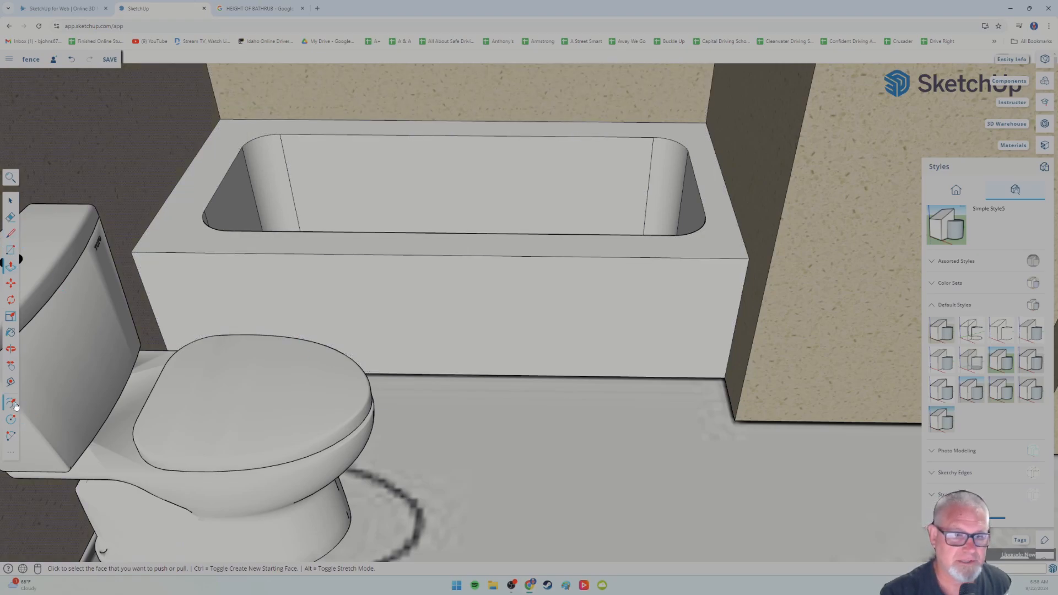
- Add a linear dimension for the bathtub's height on its front face, near the corner beside the tan wall
click(13, 455)
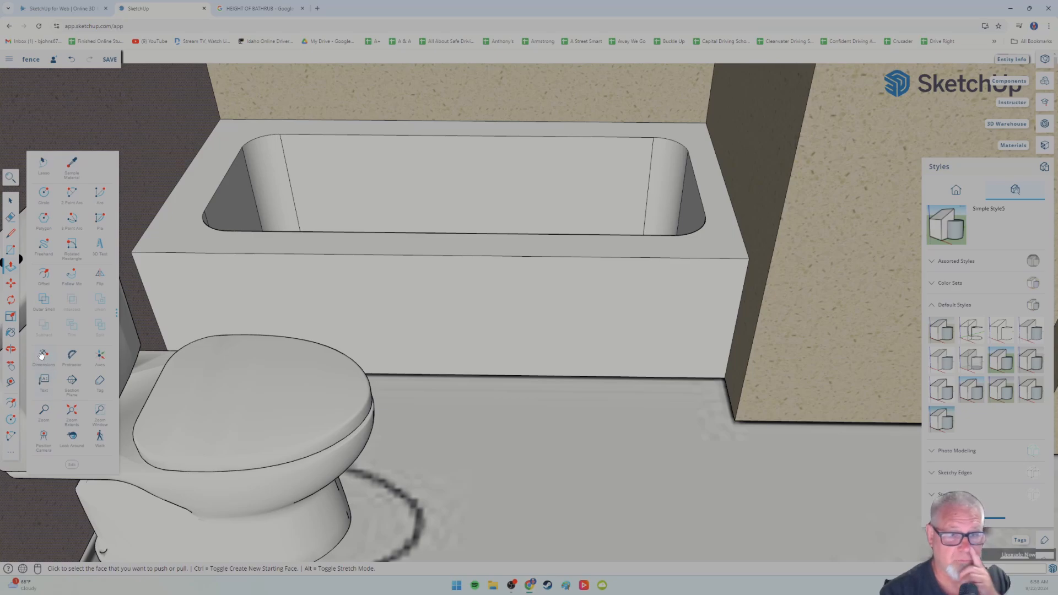
click(725, 379)
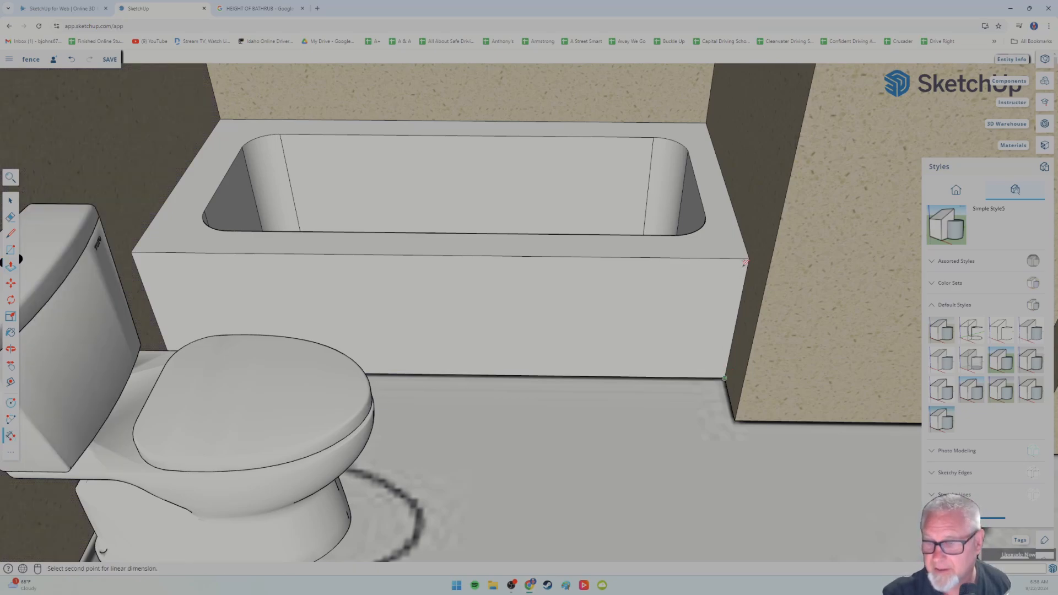
click(750, 257)
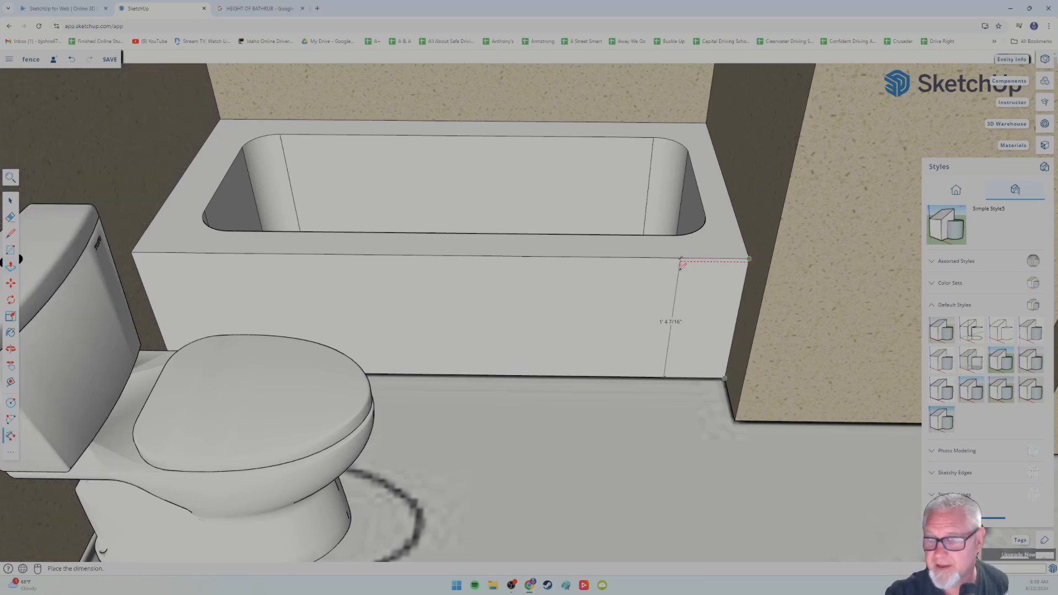
click(653, 381)
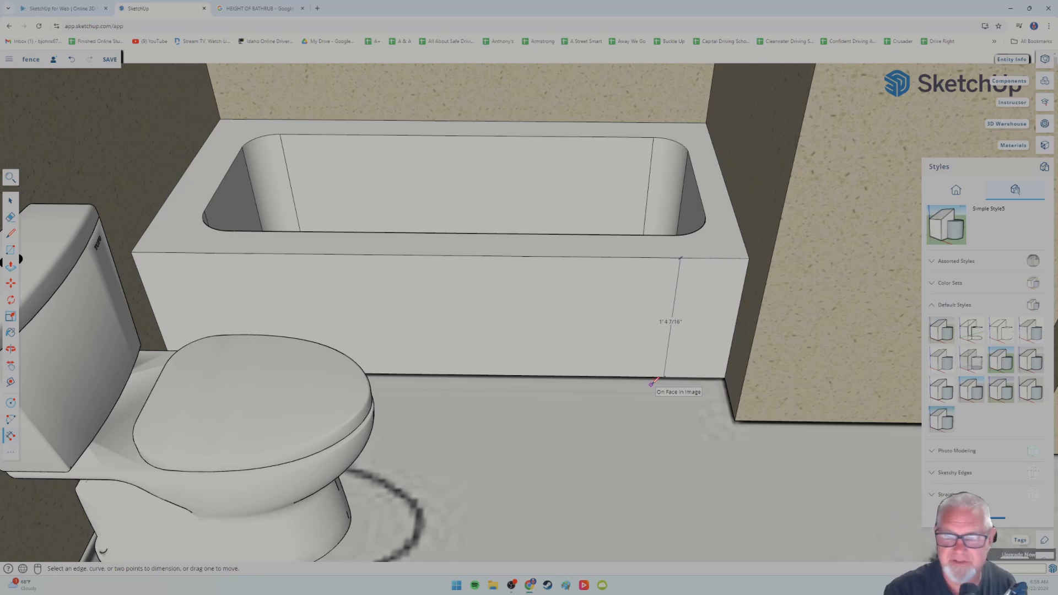
- Check the web results for standard tub height again, and lower the bathtub's rim to about 1' 3 7/16" with Push/Pull
click(250, 10)
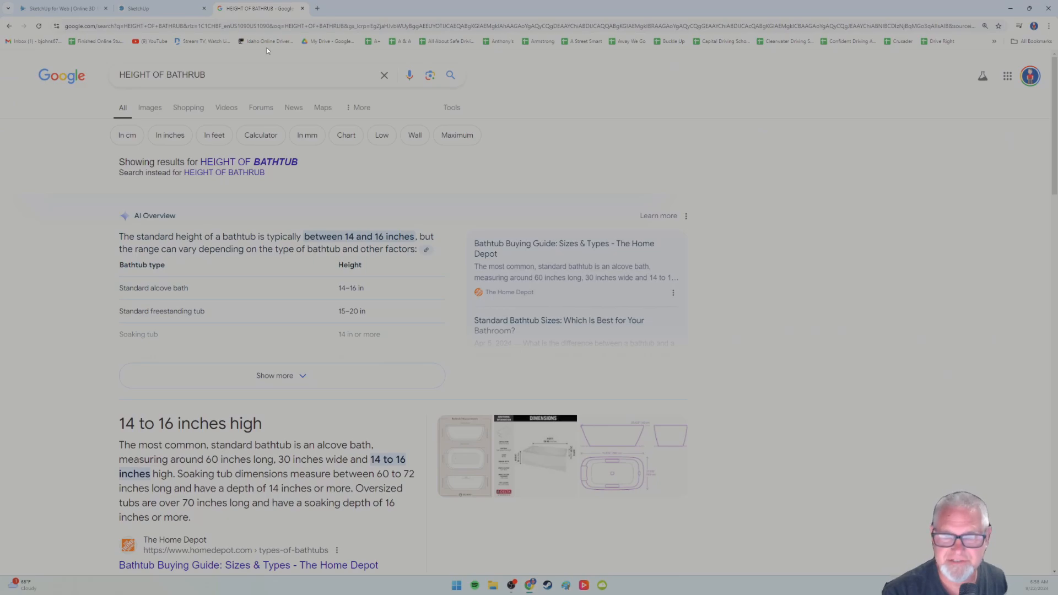
click(182, 12)
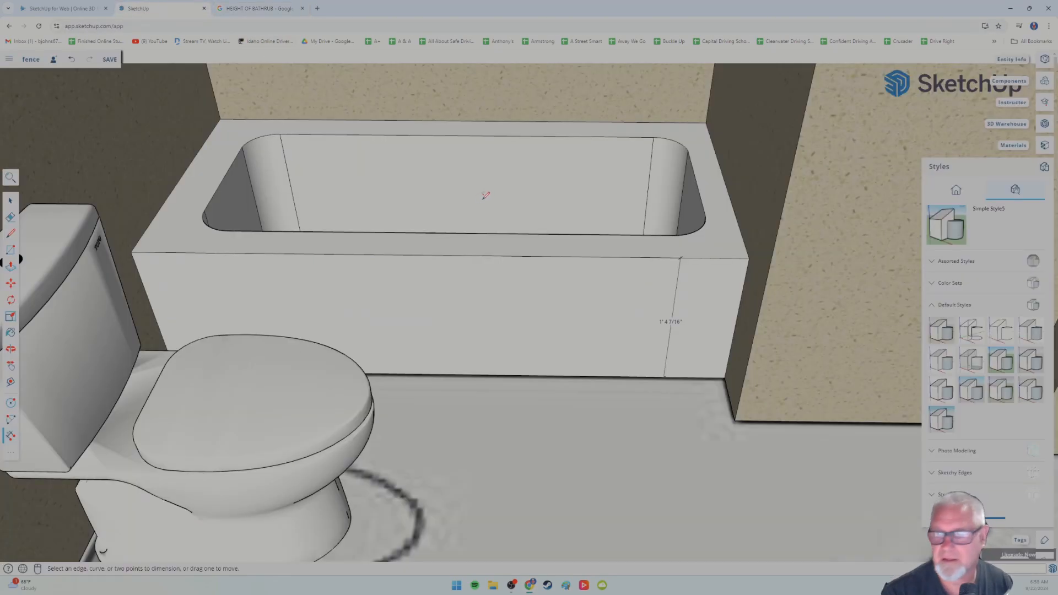
middle_drag(163, 253, 178, 273)
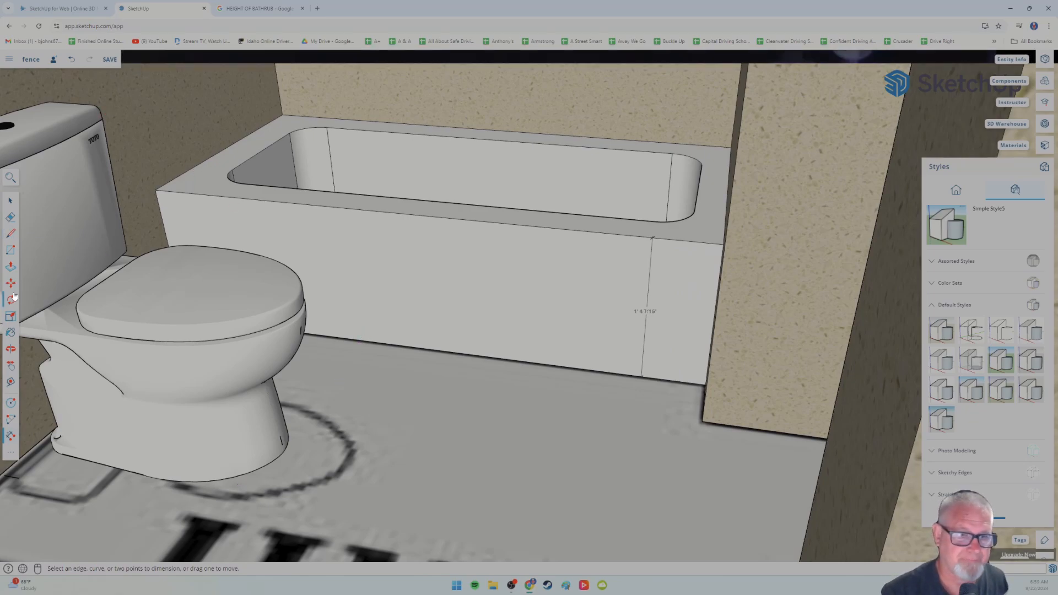
click(499, 221)
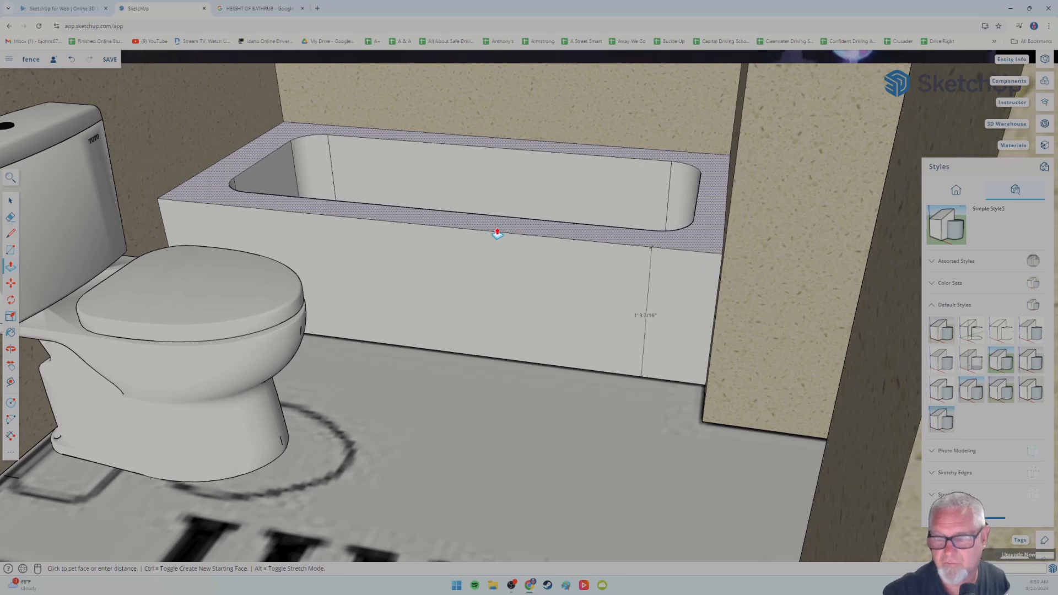
click(497, 233)
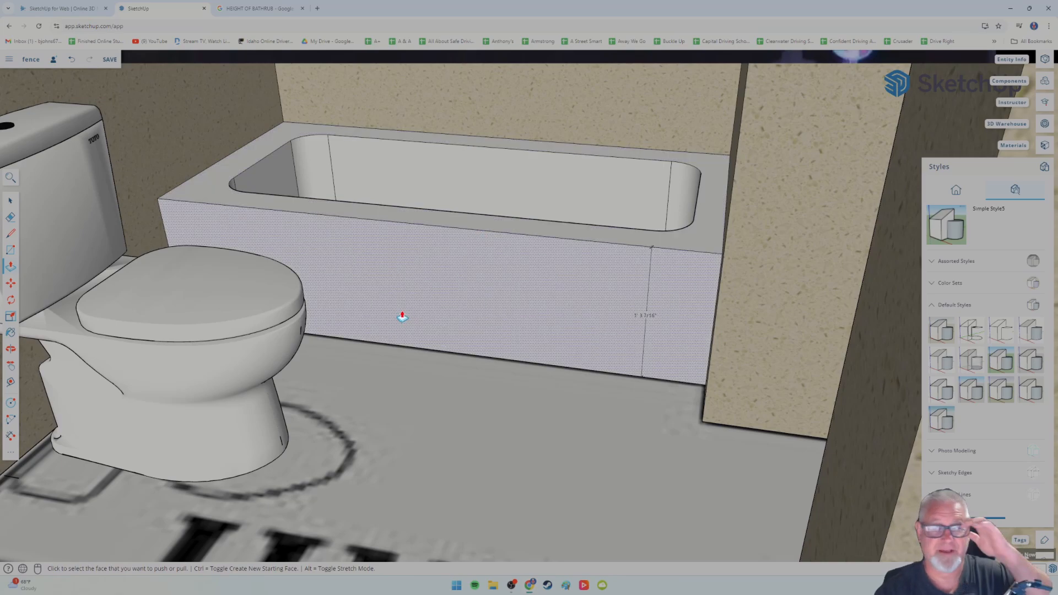
- Try raising the bathtub's inner floor with Push/Pull, and undo the change
middle_drag(388, 336, 366, 381)
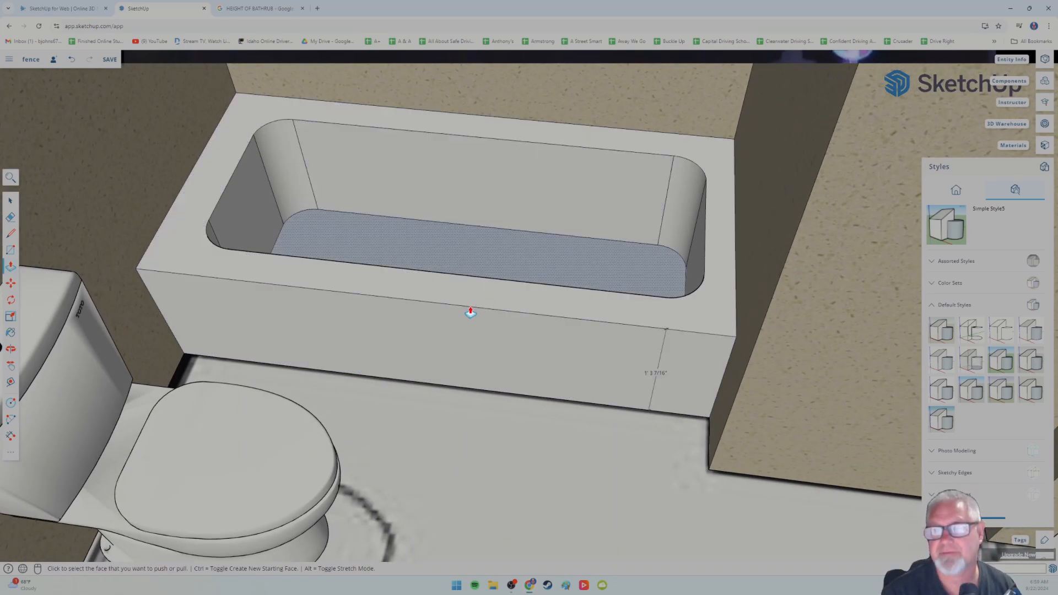
middle_drag(468, 309, 463, 343)
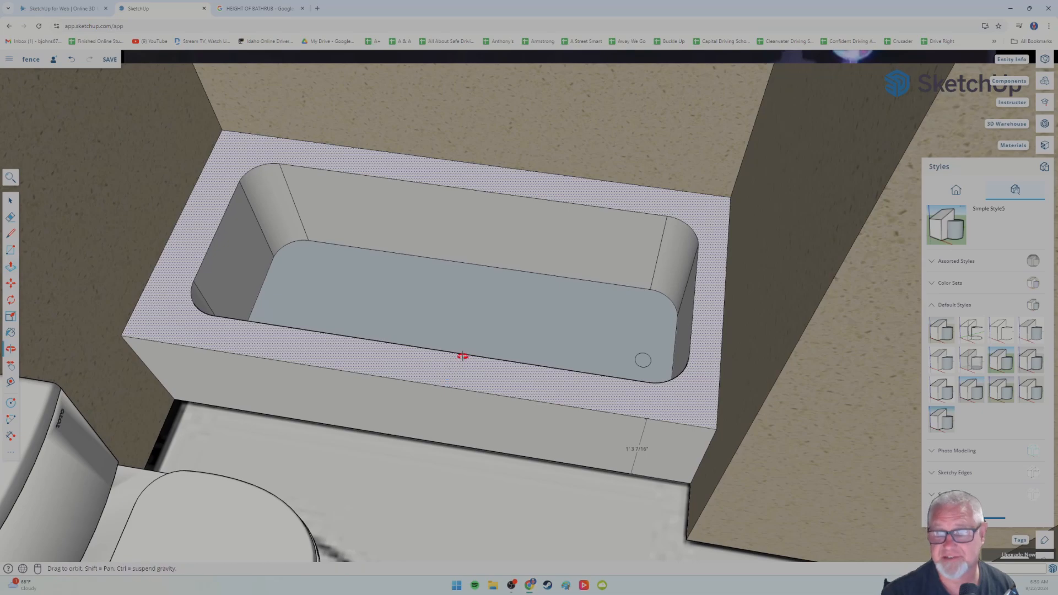
middle_drag(461, 359, 461, 349)
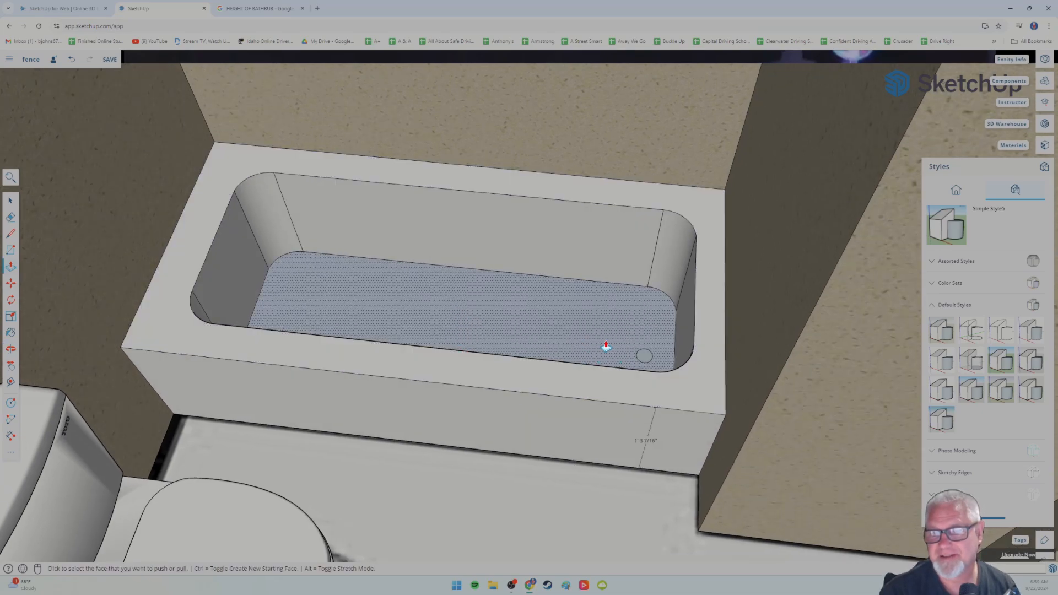
click(498, 330)
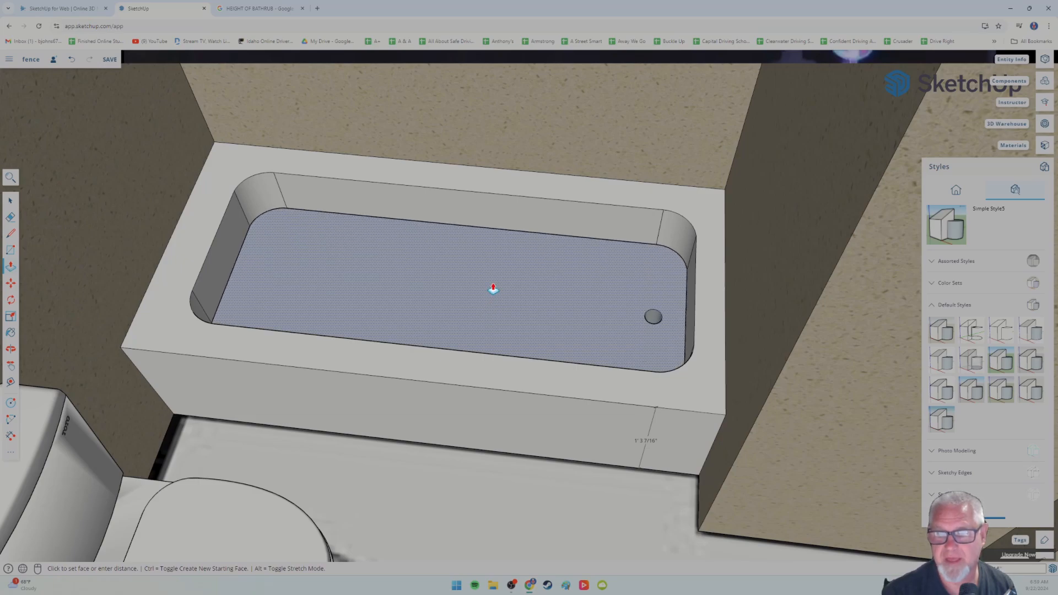
click(493, 298)
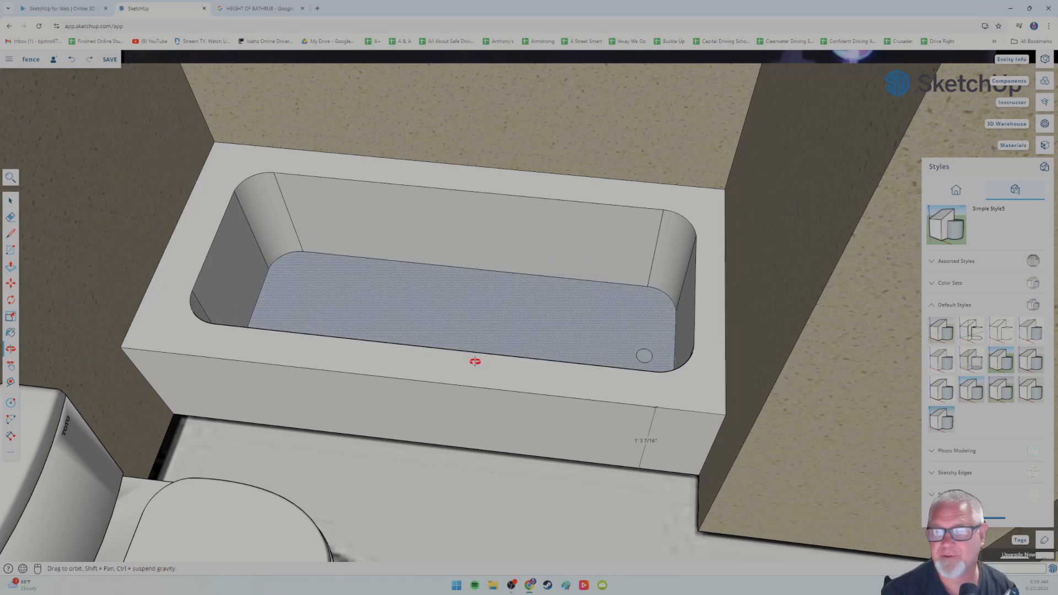
middle_drag(473, 362, 493, 341)
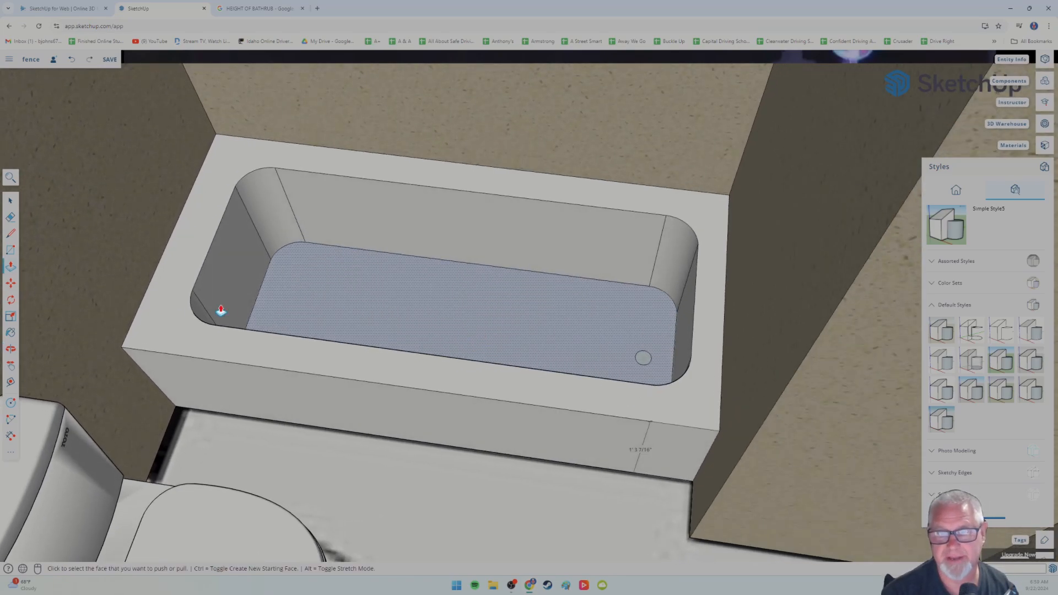
- Put away the style settings and bring up the full material library for painting
click(11, 201)
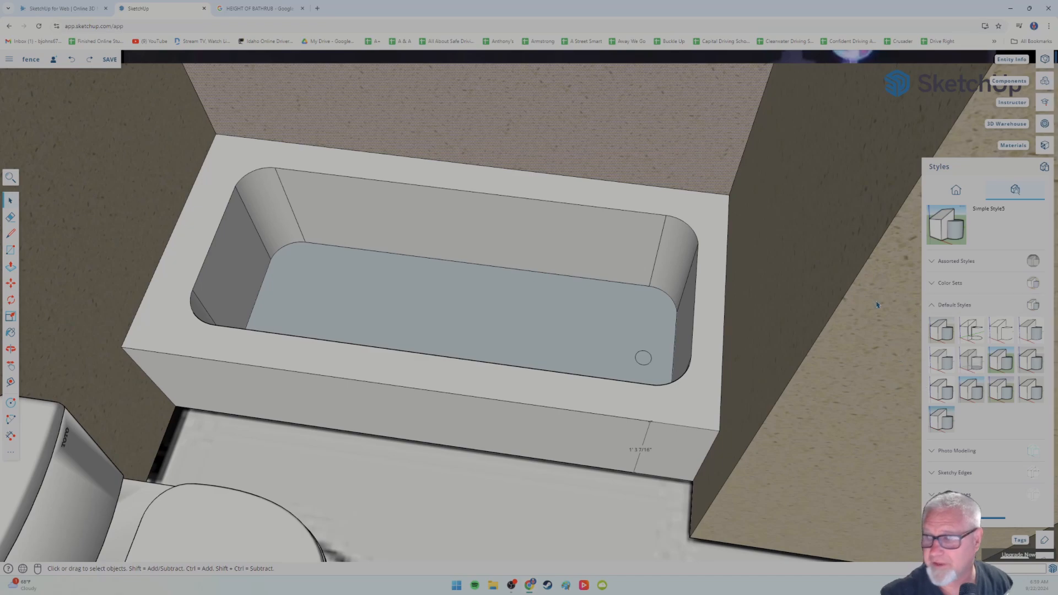
click(1044, 168)
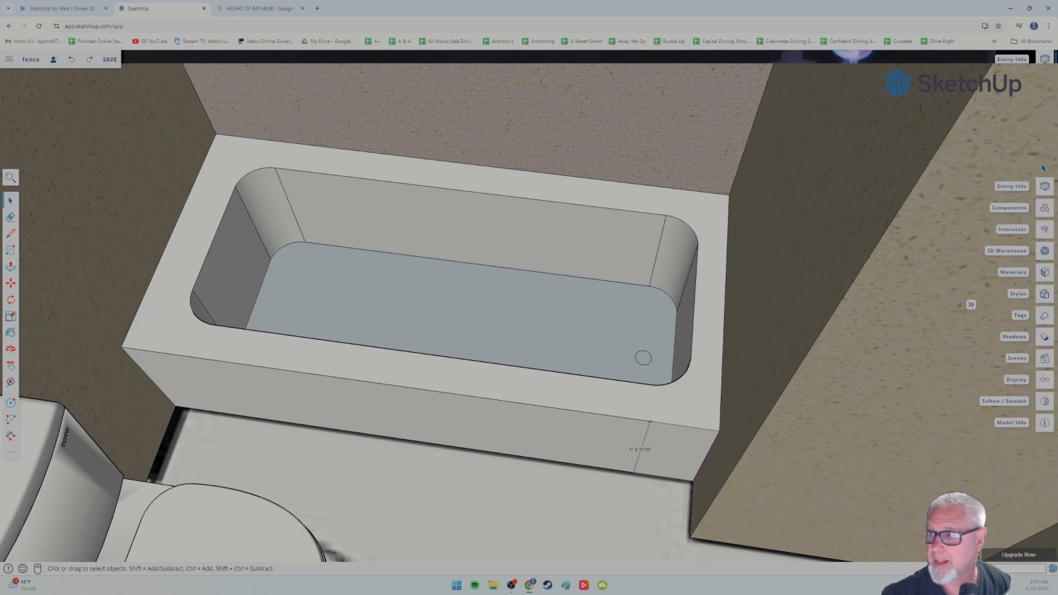
click(11, 332)
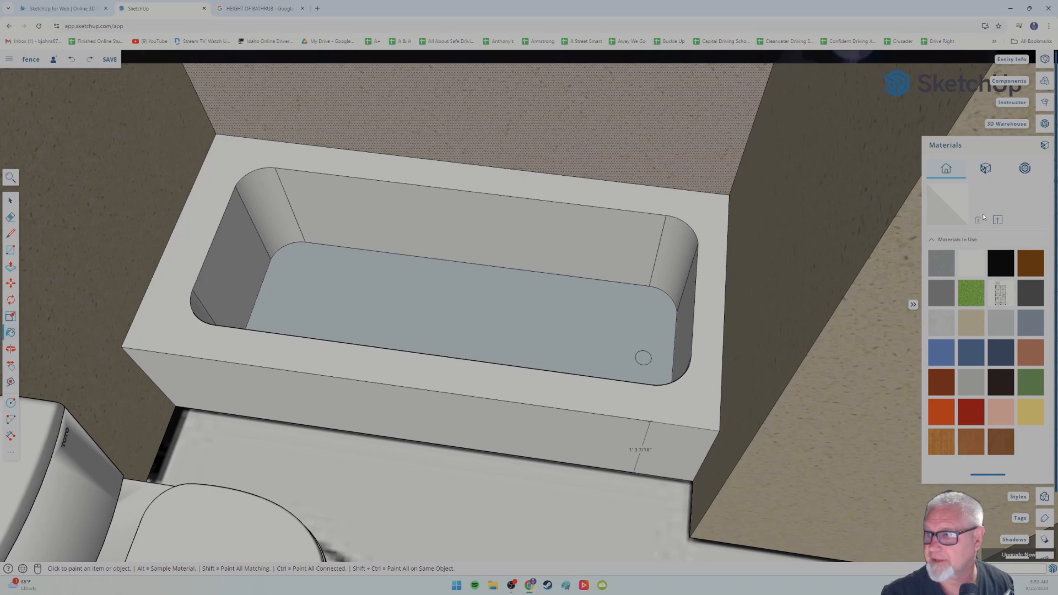
click(985, 171)
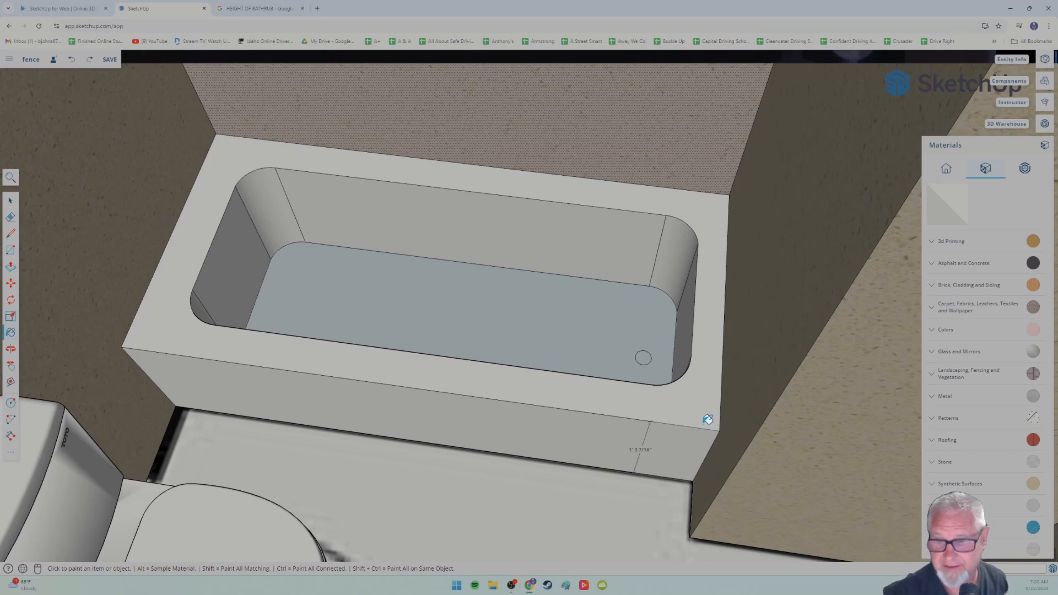
mouse_move(753, 402)
middle_down()
mouse_move(737, 309)
mouse_move(701, 303)
mouse_move(720, 335)
mouse_move(697, 337)
middle_up()
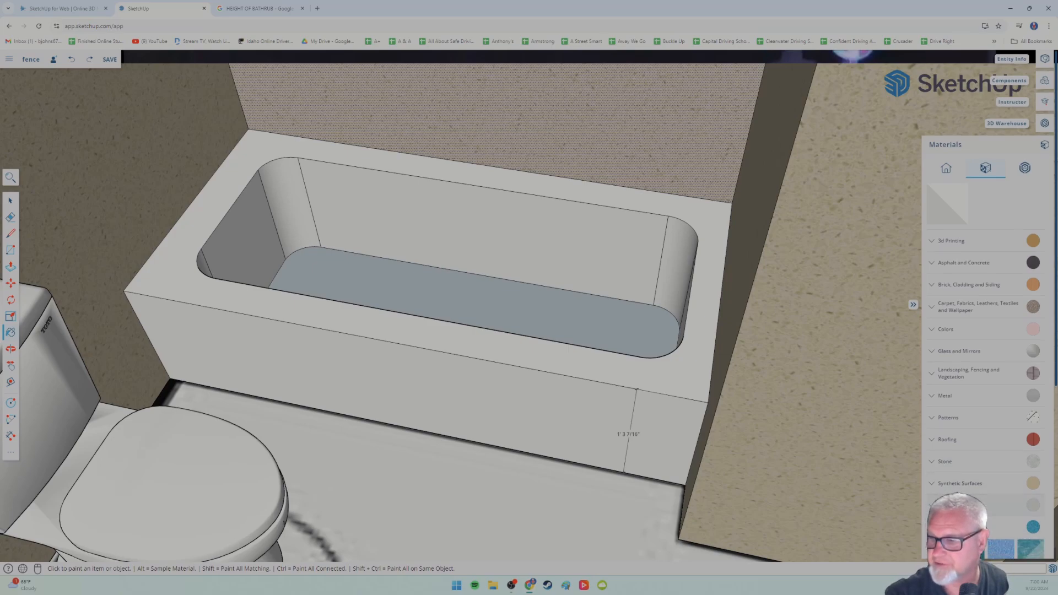
- Paint the bathtub's inner floor with the white swatch from the Colors collection, and view the tub's interior from several sides
click(937, 528)
click(936, 448)
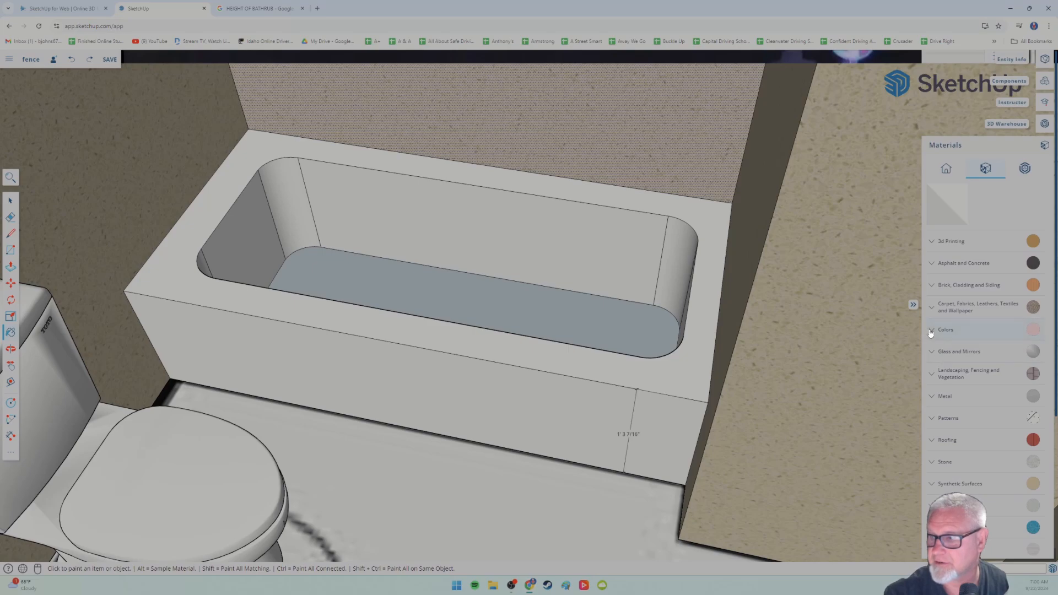
click(932, 331)
scroll(956, 429, down, 10)
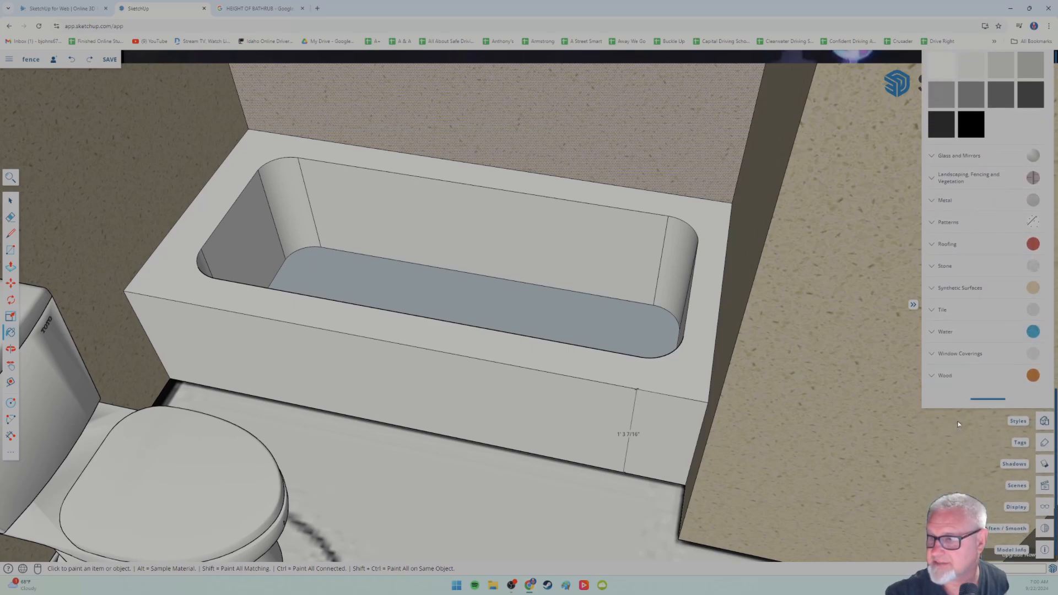
scroll(989, 381, up, 4)
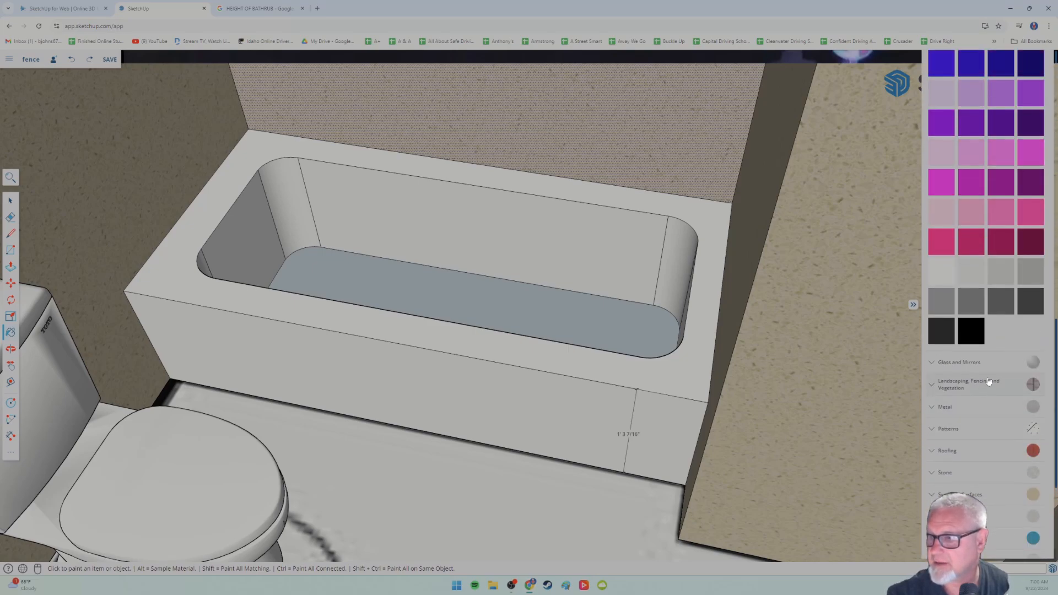
click(939, 273)
click(563, 306)
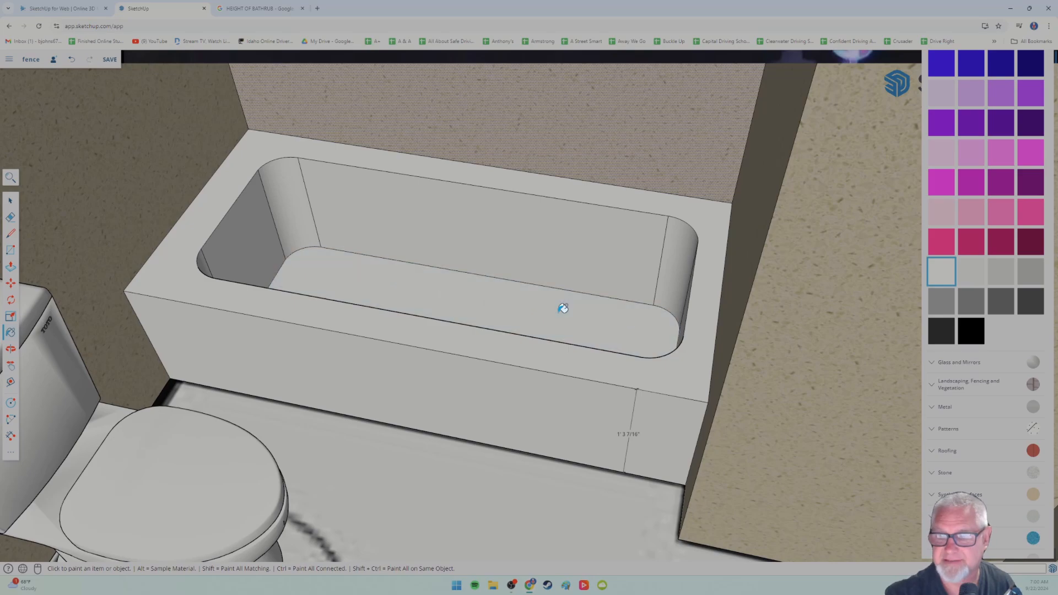
middle_drag(541, 349, 520, 352)
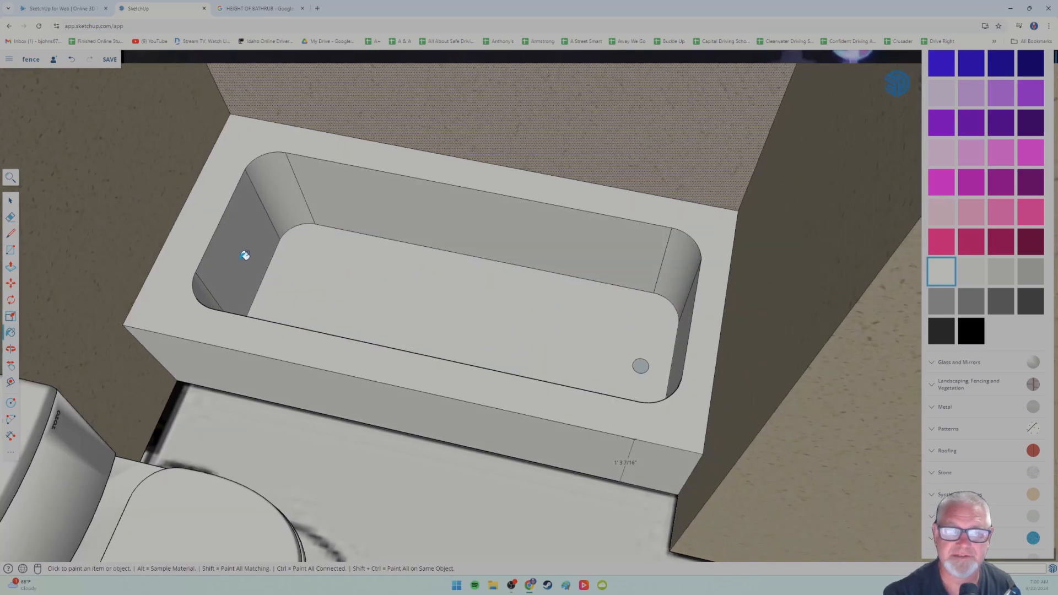
mouse_move(395, 322)
middle_down()
mouse_move(428, 279)
mouse_move(586, 260)
mouse_move(667, 230)
mouse_move(626, 307)
mouse_move(538, 349)
mouse_move(560, 397)
mouse_move(546, 362)
middle_up()
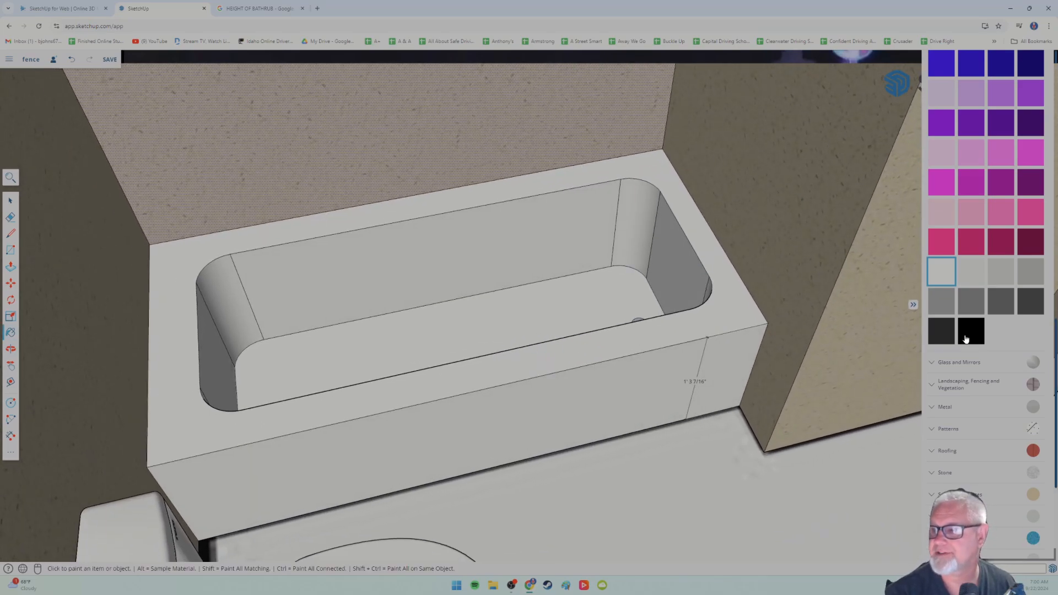
- Put away the material library and search 3D Warehouse for BATHTUB FAUCET
scroll(1042, 97, up, 10)
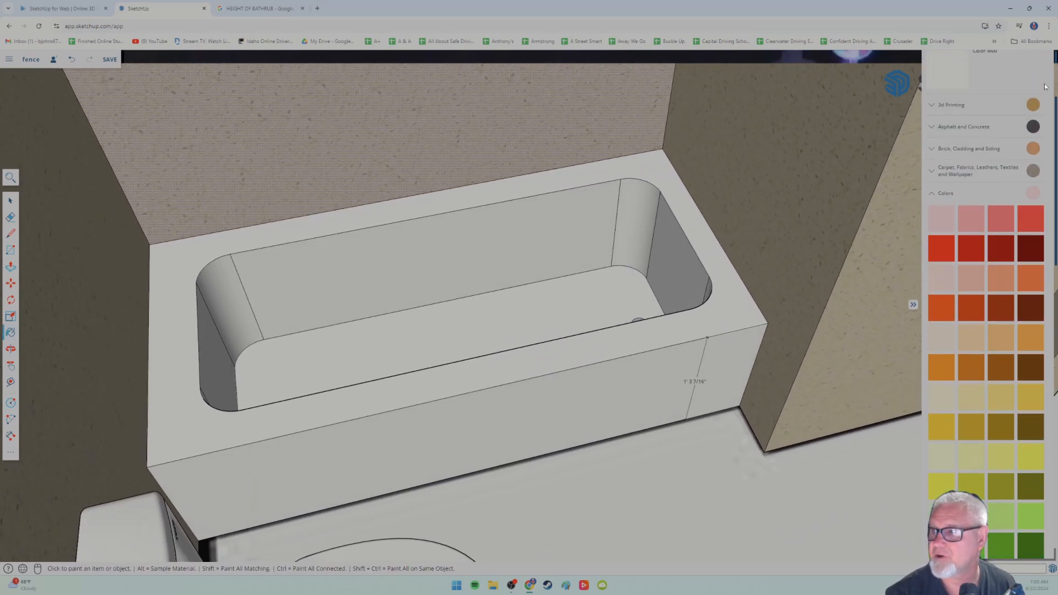
scroll(972, 184, up, 3)
scroll(1011, 183, up, 2)
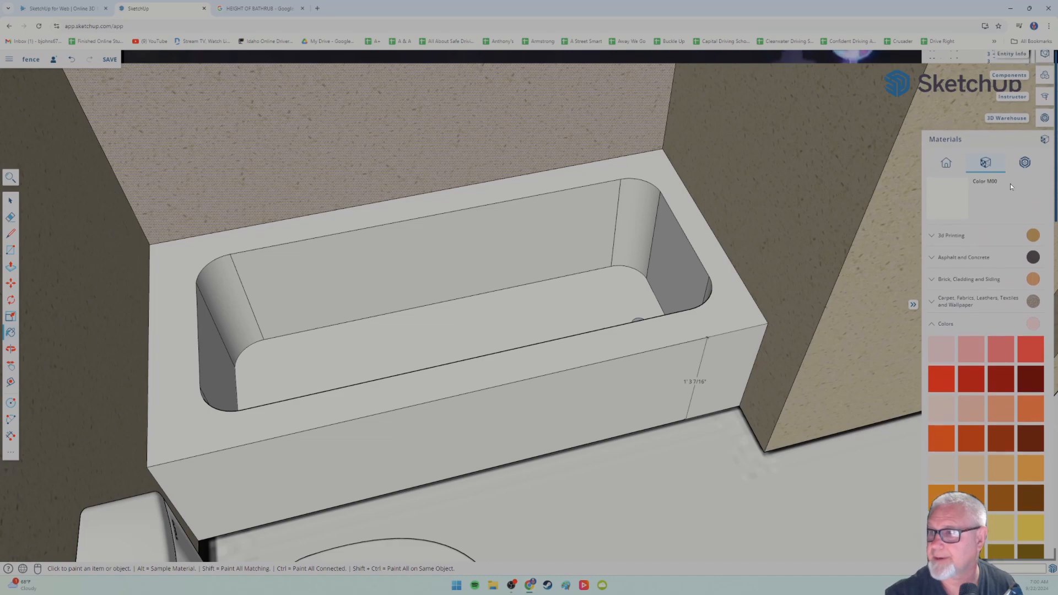
click(946, 147)
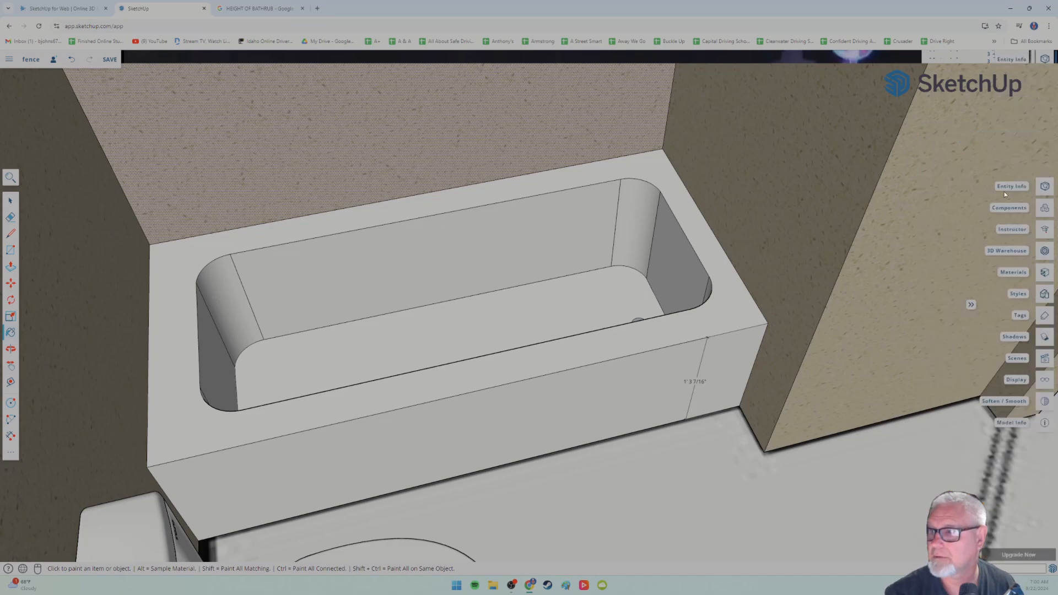
click(1046, 250)
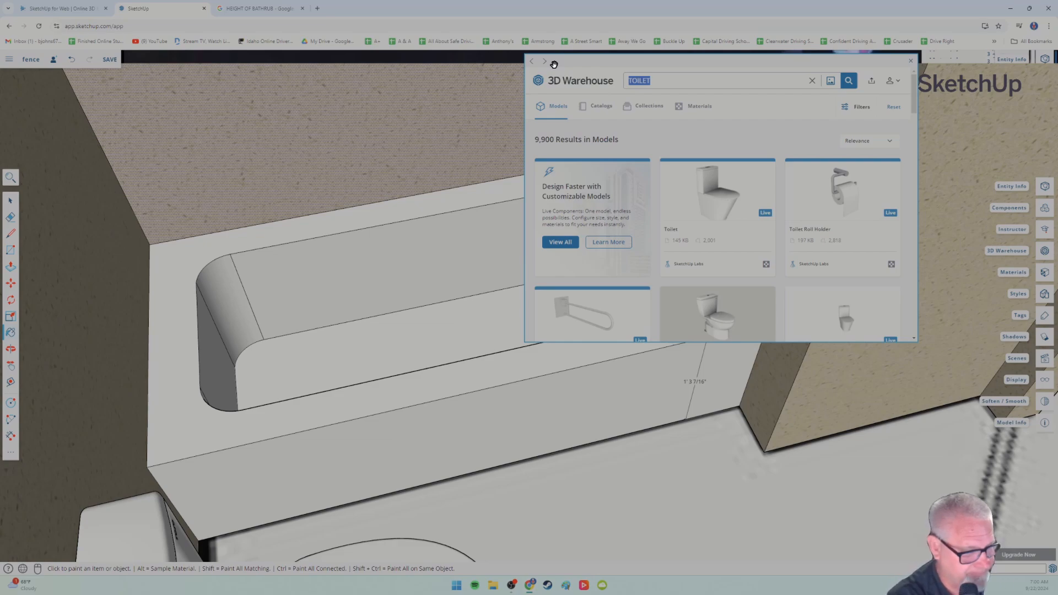
text(BATHTUB)
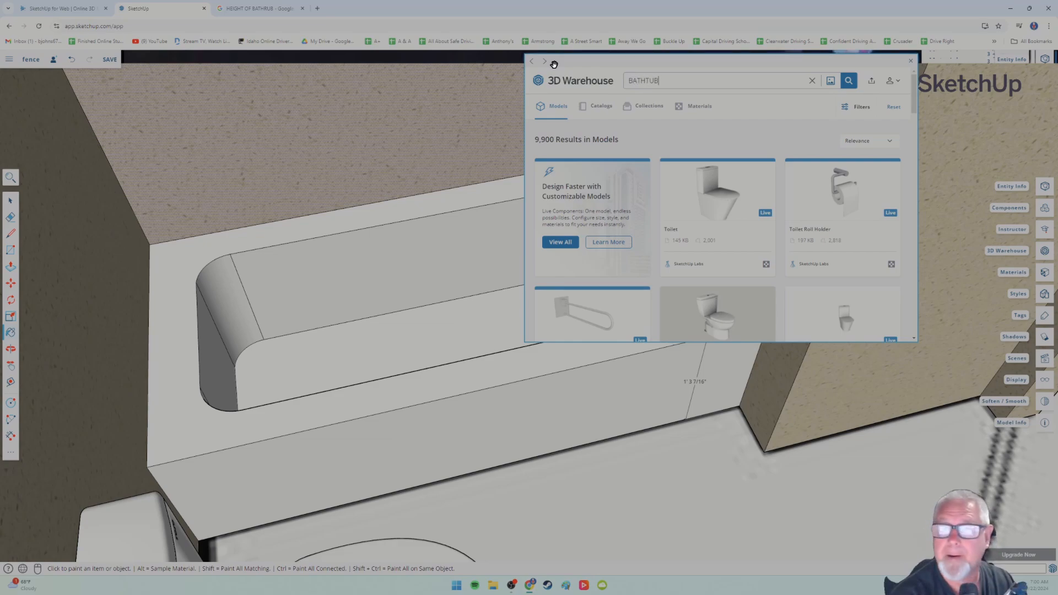
text( FAUCET)
key(Return)
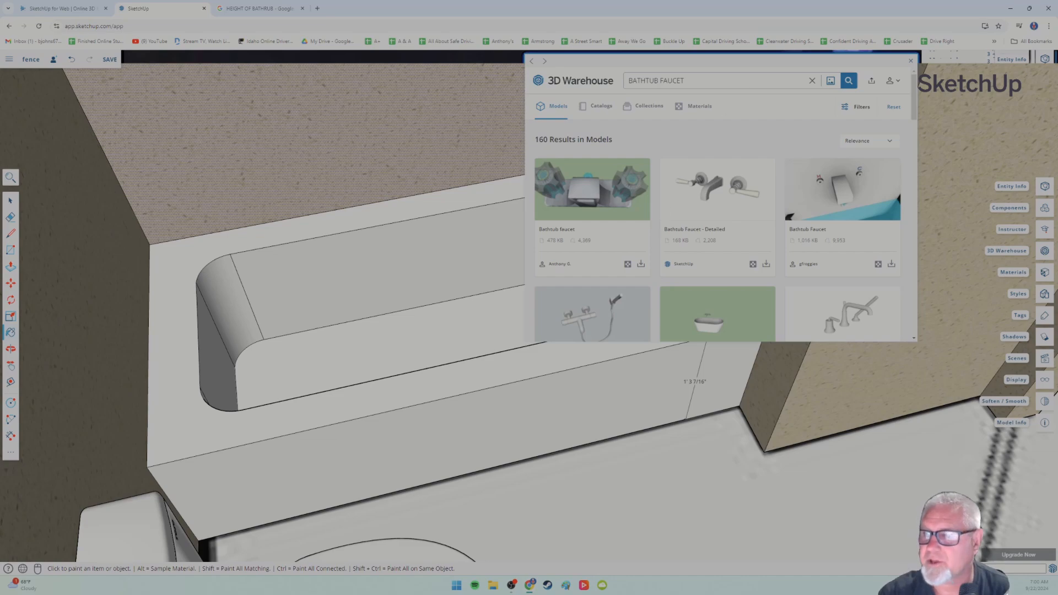
- Browse the faucet models and download the JUSTIME Two-Handle Bathtub Faucet 7906 with the curved spout and separate handles into the model
drag(756, 72, 770, 139)
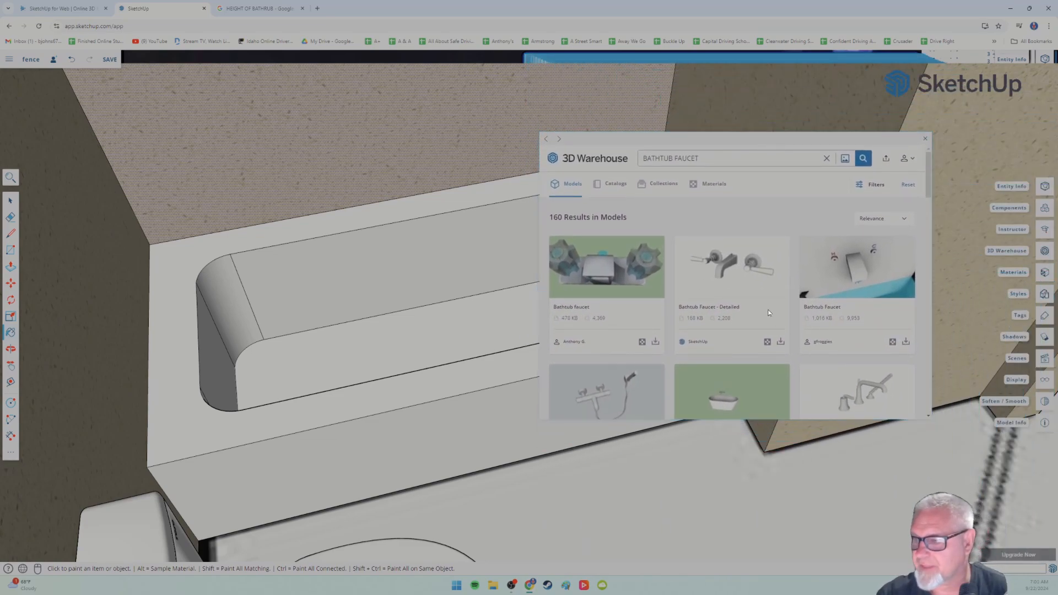
scroll(769, 312, down, 2)
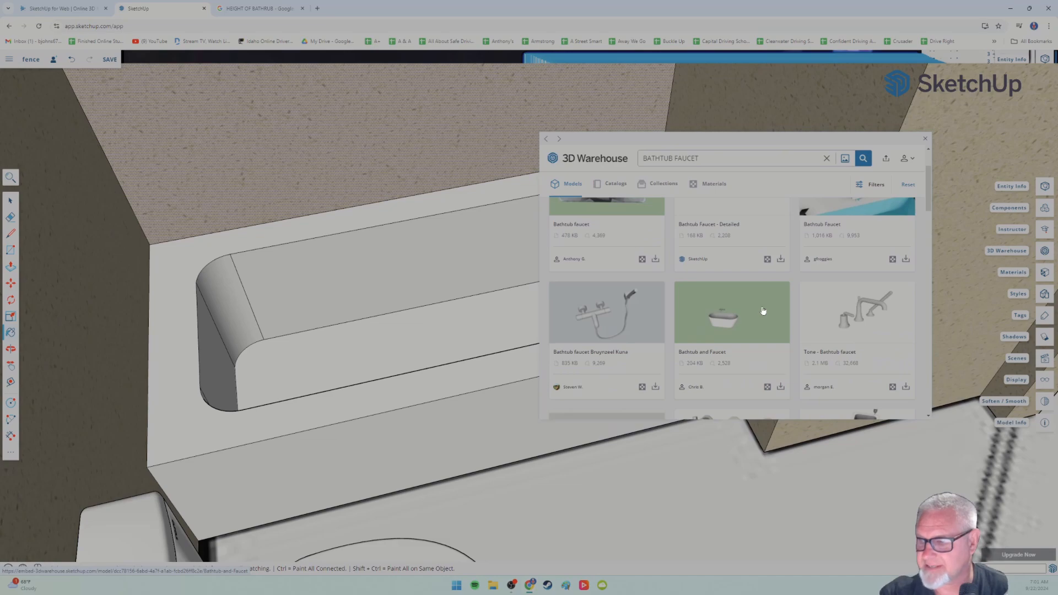
scroll(740, 320, down, 5)
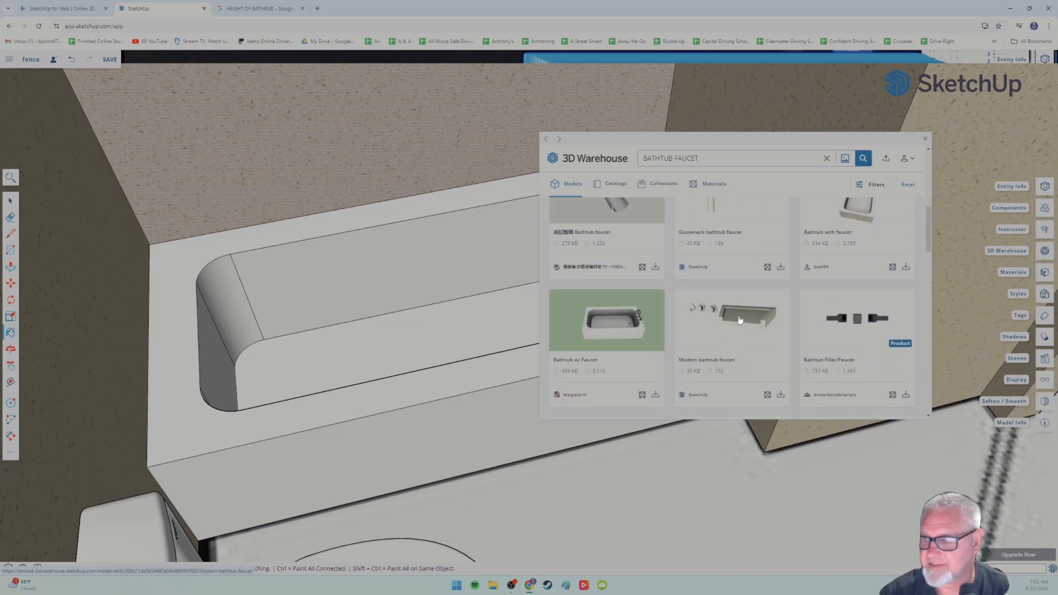
scroll(740, 319, down, 3)
scroll(739, 319, down, 2)
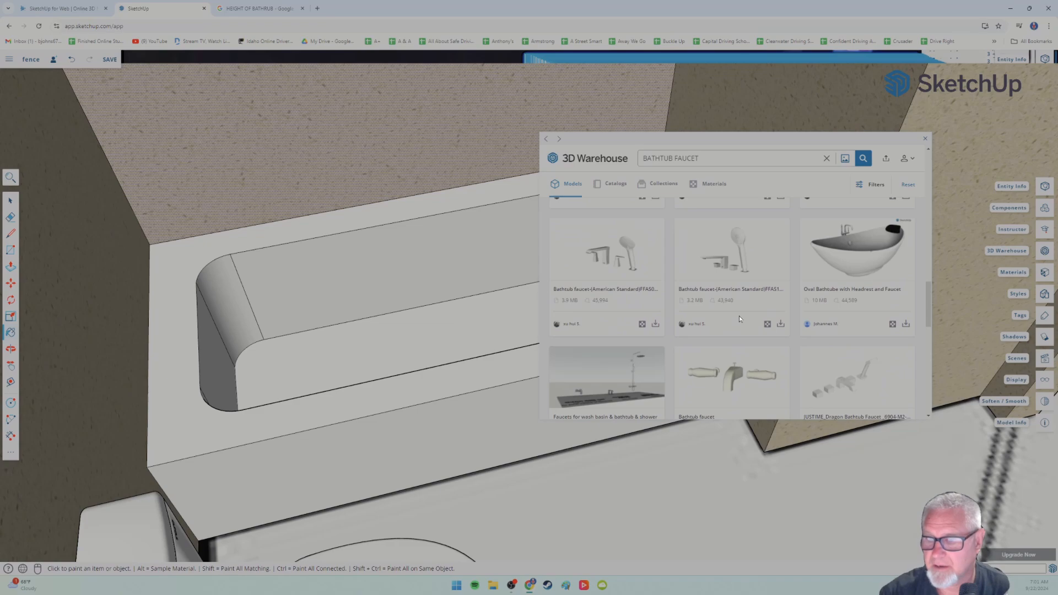
scroll(739, 319, down, 2)
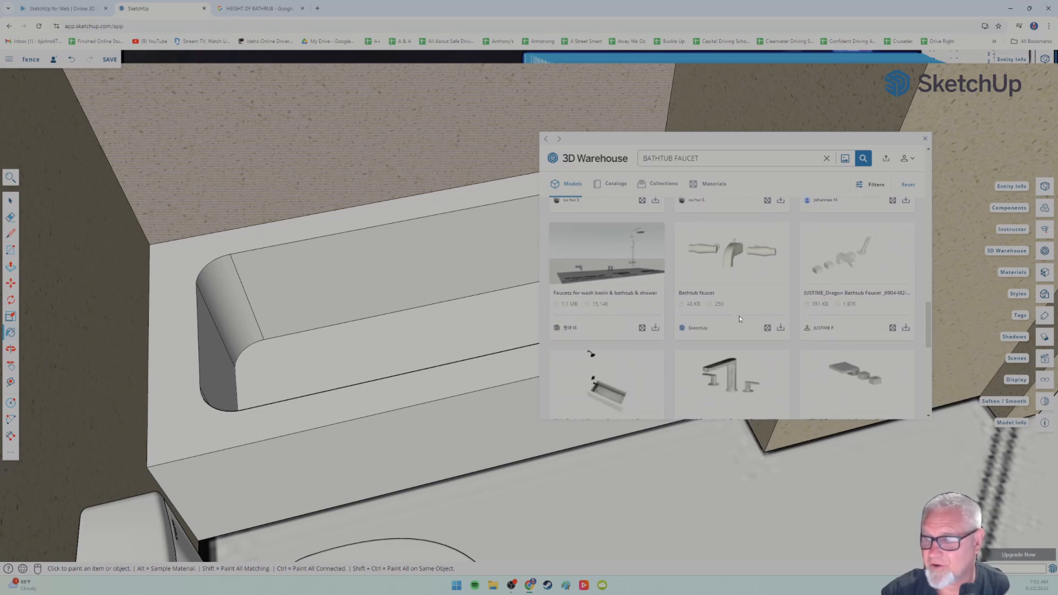
scroll(739, 319, down, 3)
scroll(739, 318, up, 2)
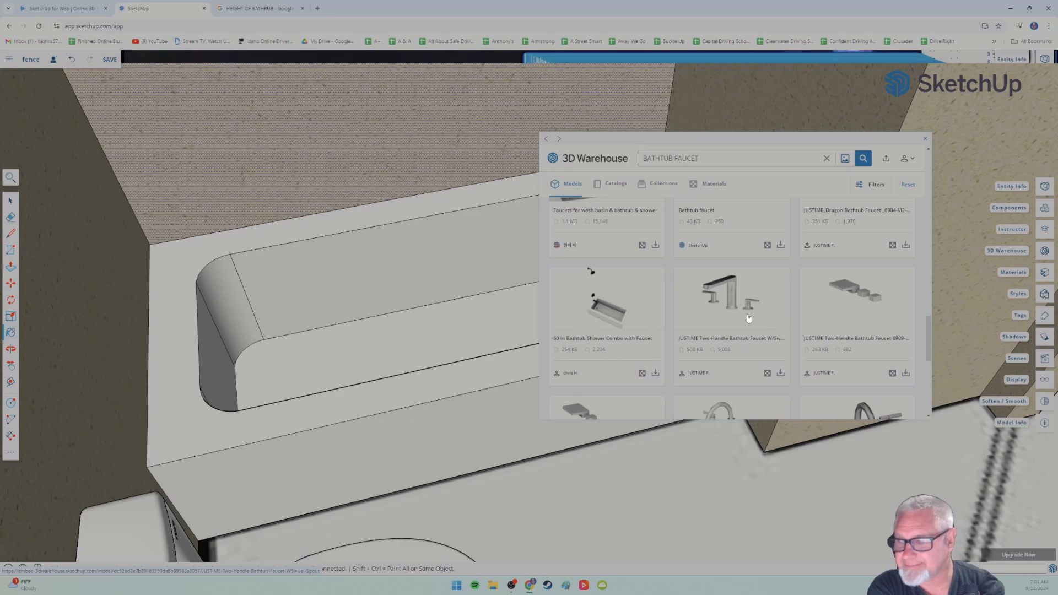
scroll(757, 323, down, 2)
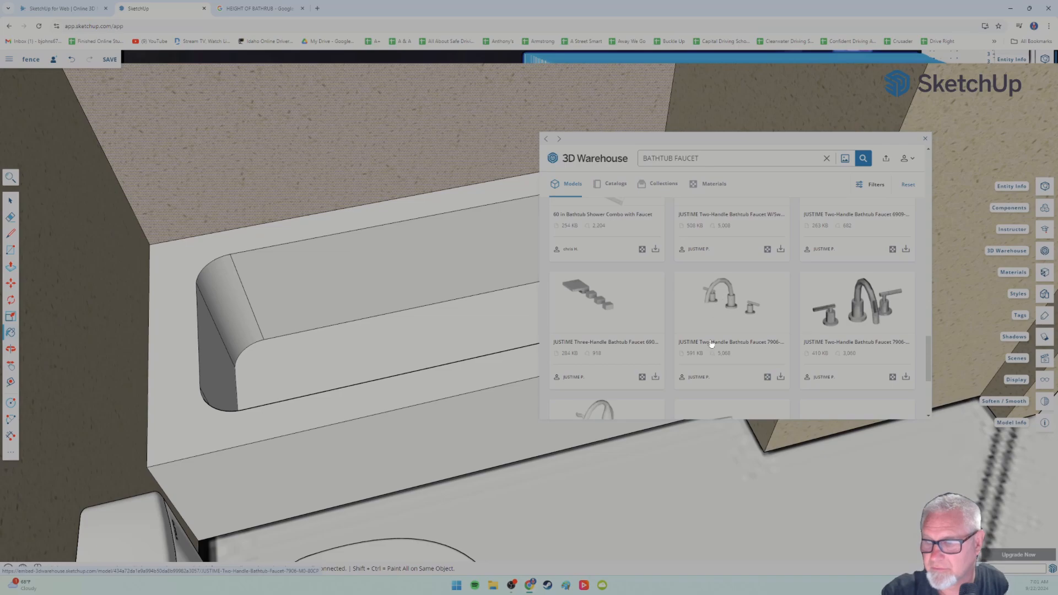
click(780, 377)
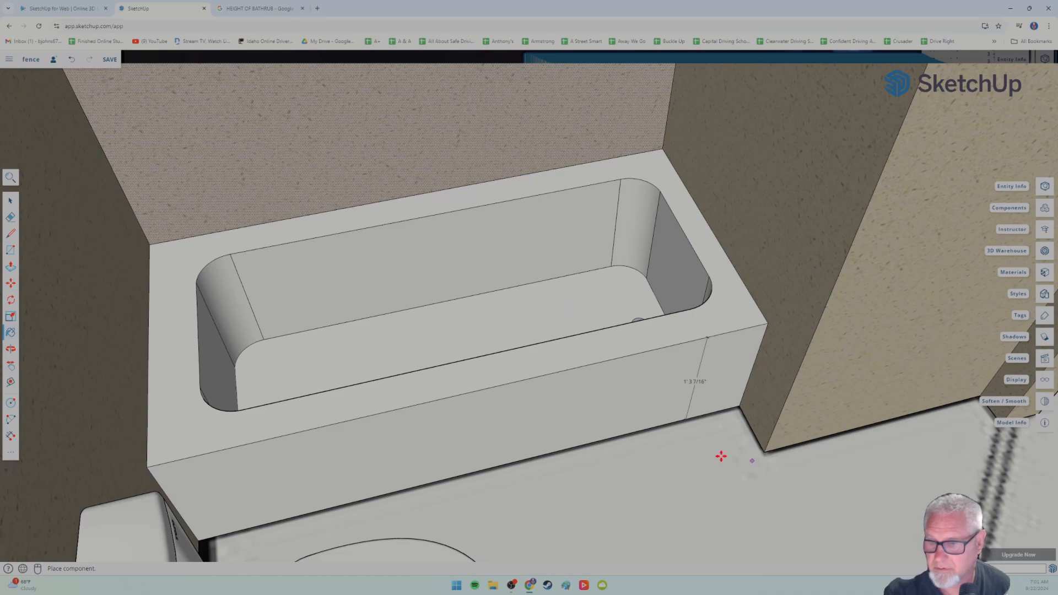
- Place the oversized faucet component on the open ground outside the house, beyond the fence beside the bathroom
scroll(721, 456, down, 8)
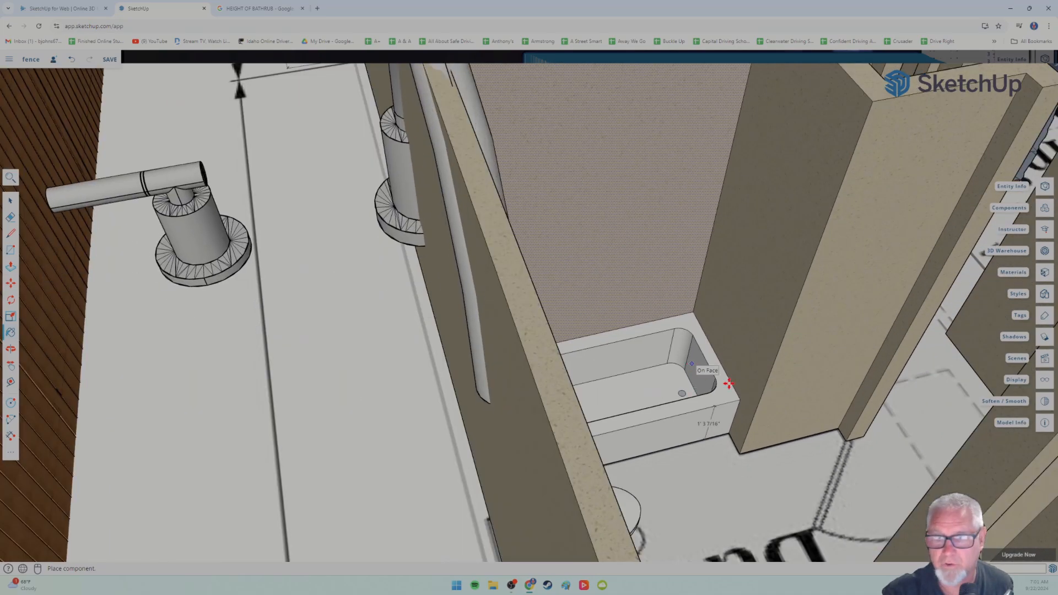
scroll(507, 355, down, 3)
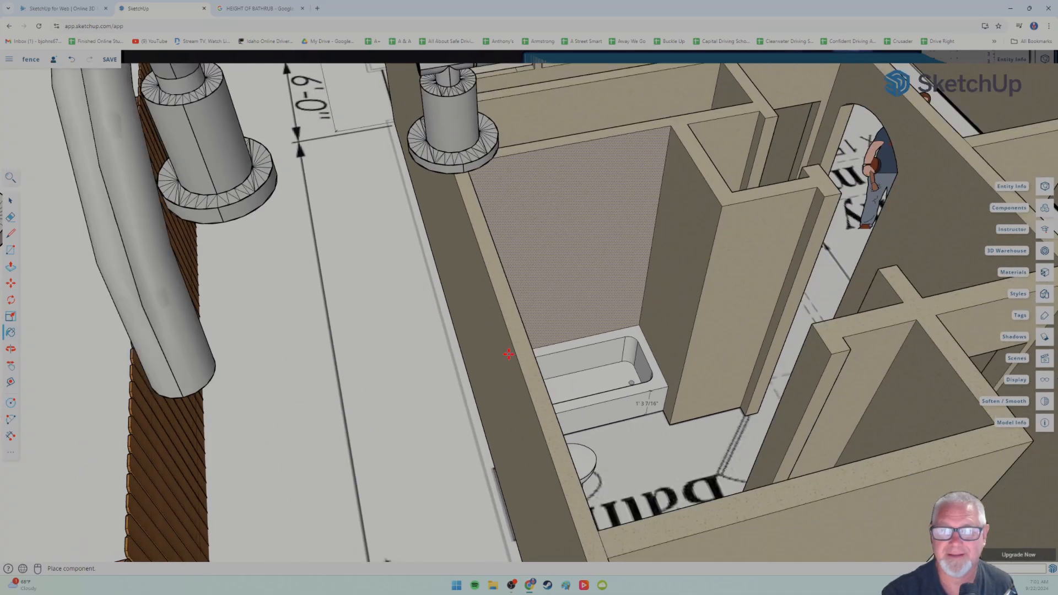
scroll(508, 354, down, 8)
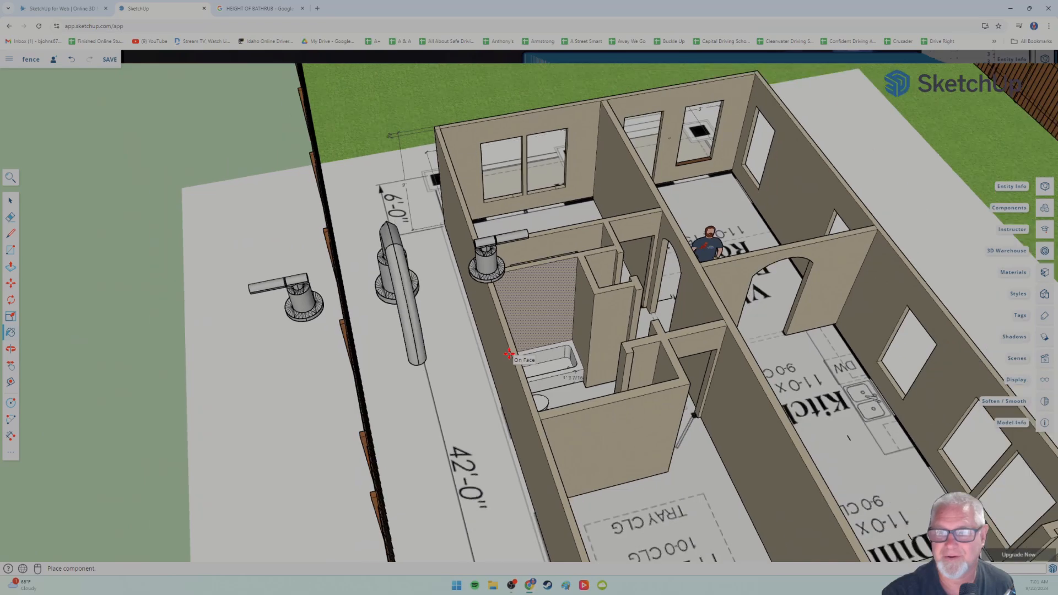
scroll(508, 354, down, 1)
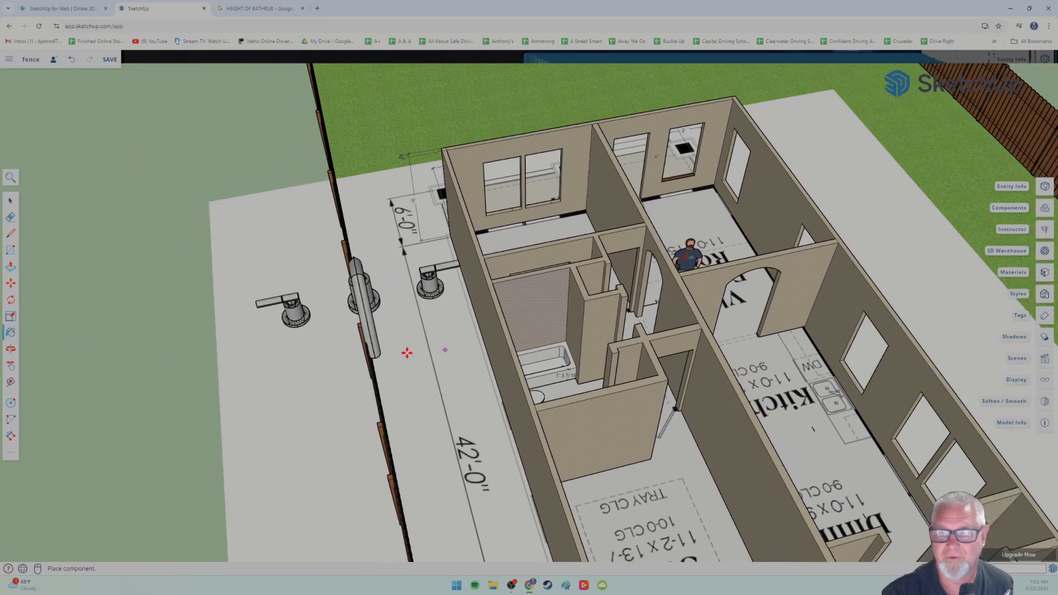
click(302, 340)
- Rotate the faucet about a quarter turn on the ground plane so its spout points away from the house
key(m)
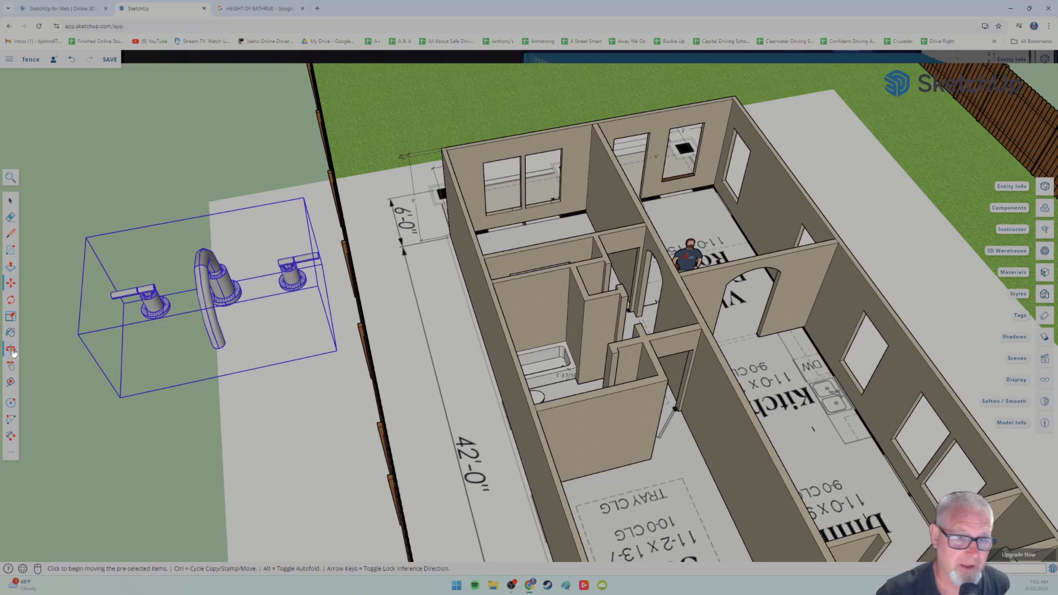
key(q)
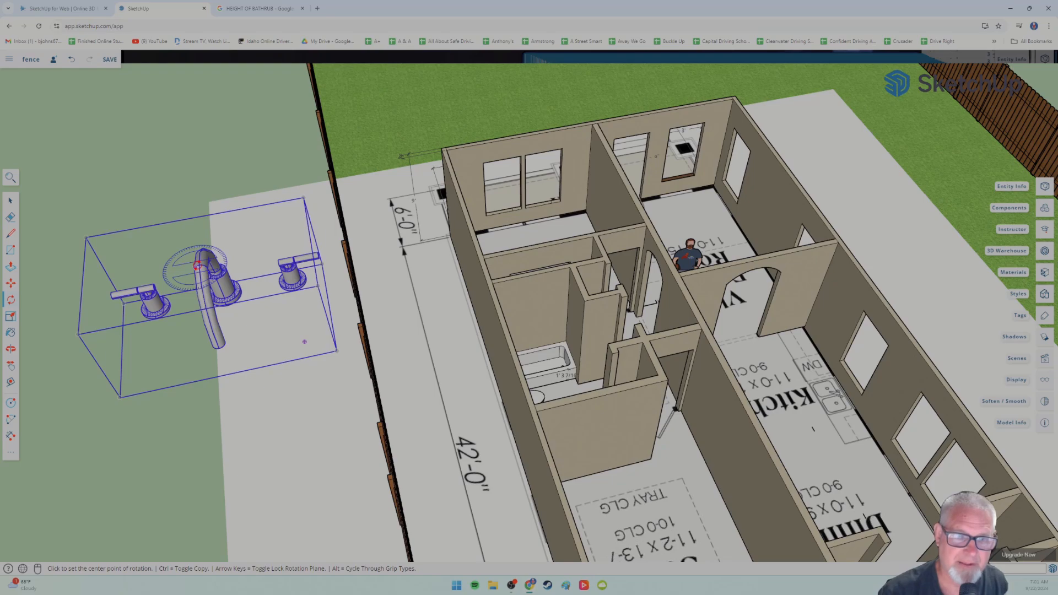
scroll(197, 267, up, 2)
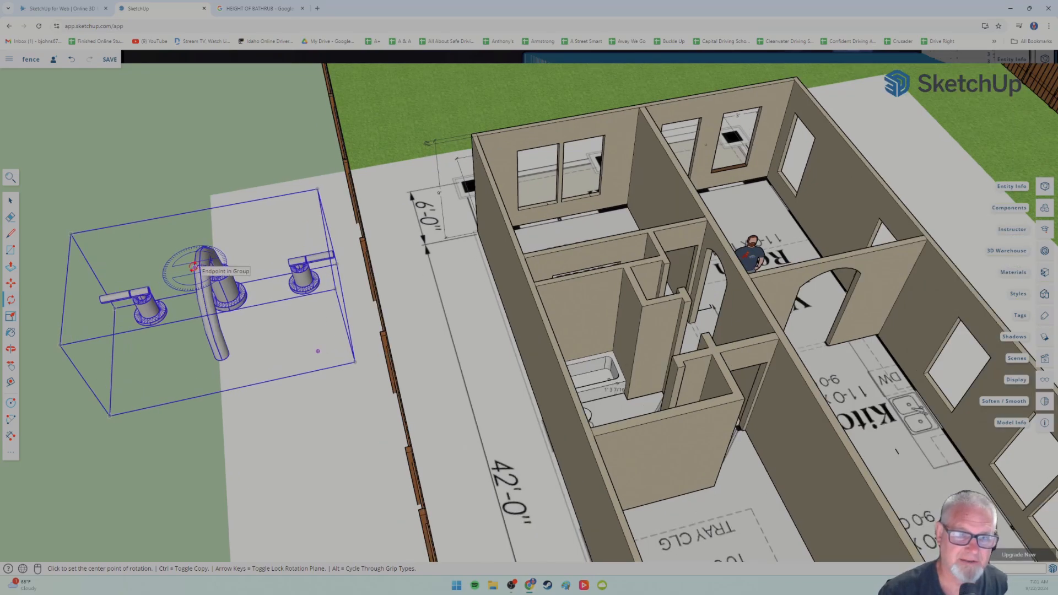
click(194, 268)
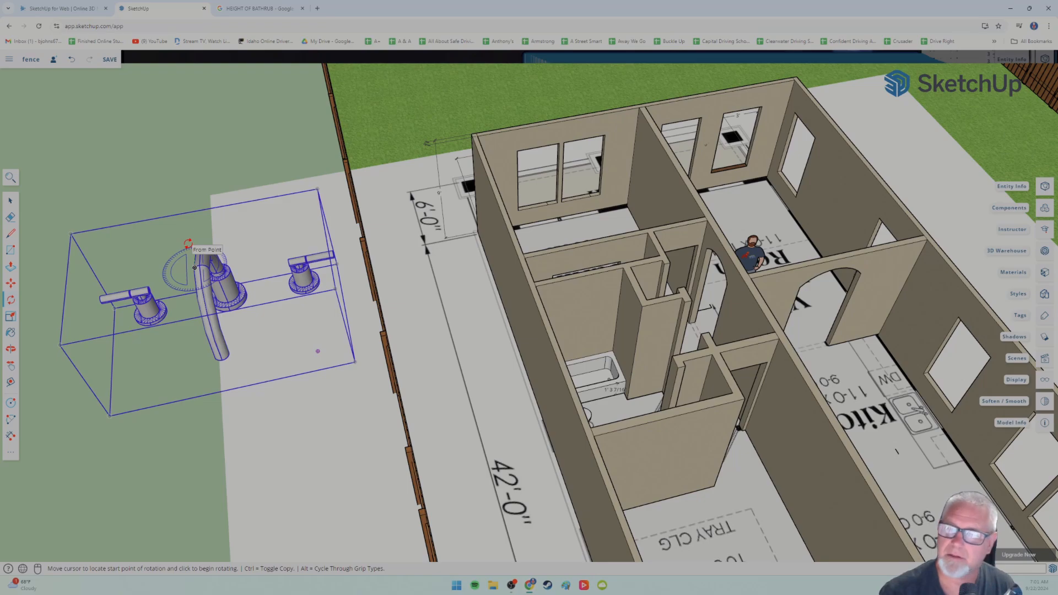
click(187, 243)
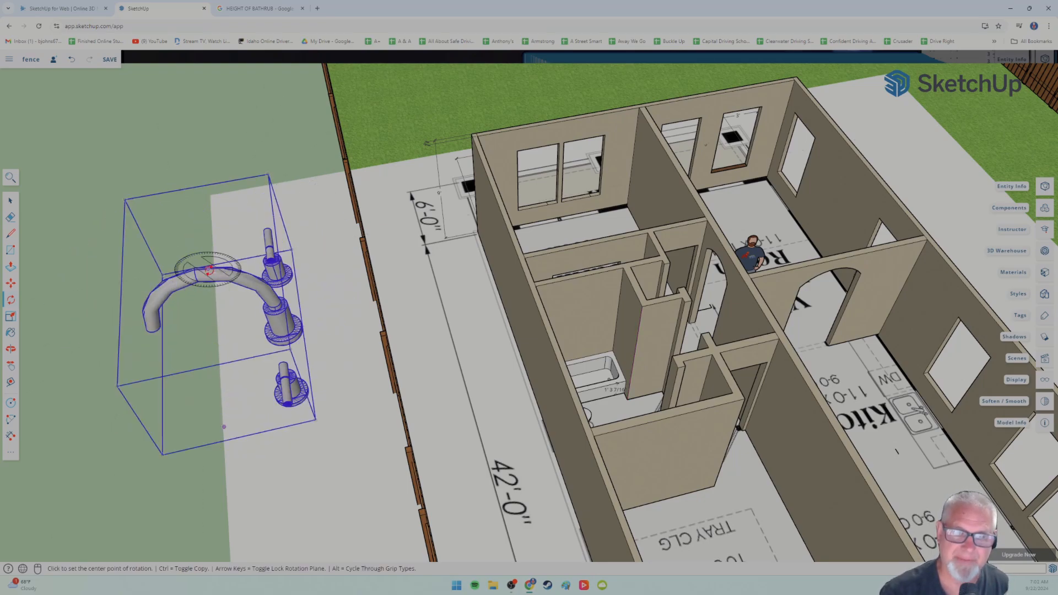
click(228, 272)
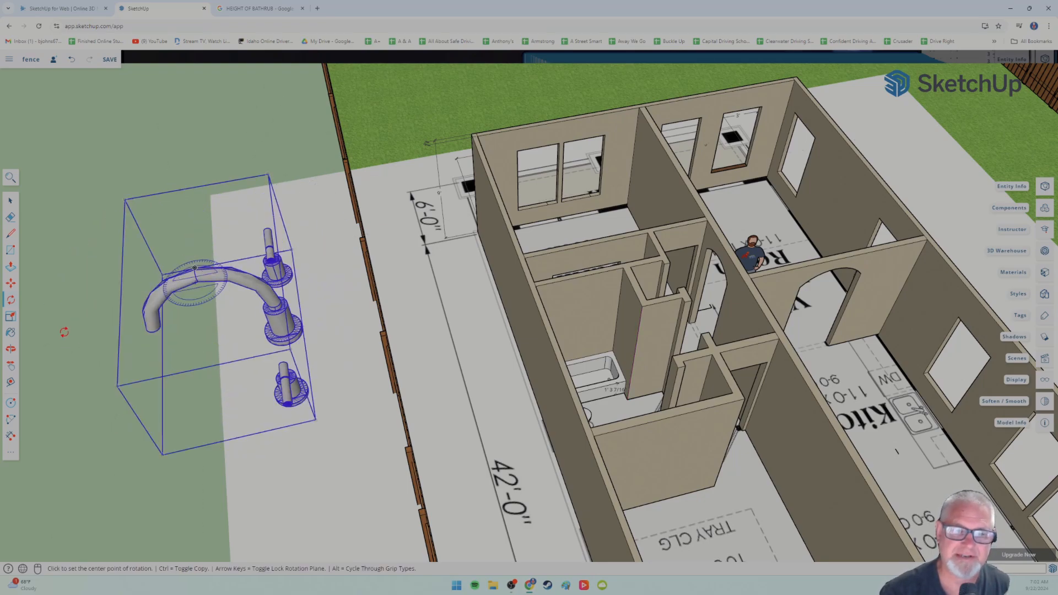
- Scale the faucet down uniformly from its corner to a small fraction of its size to suit the bathtub
click(11, 316)
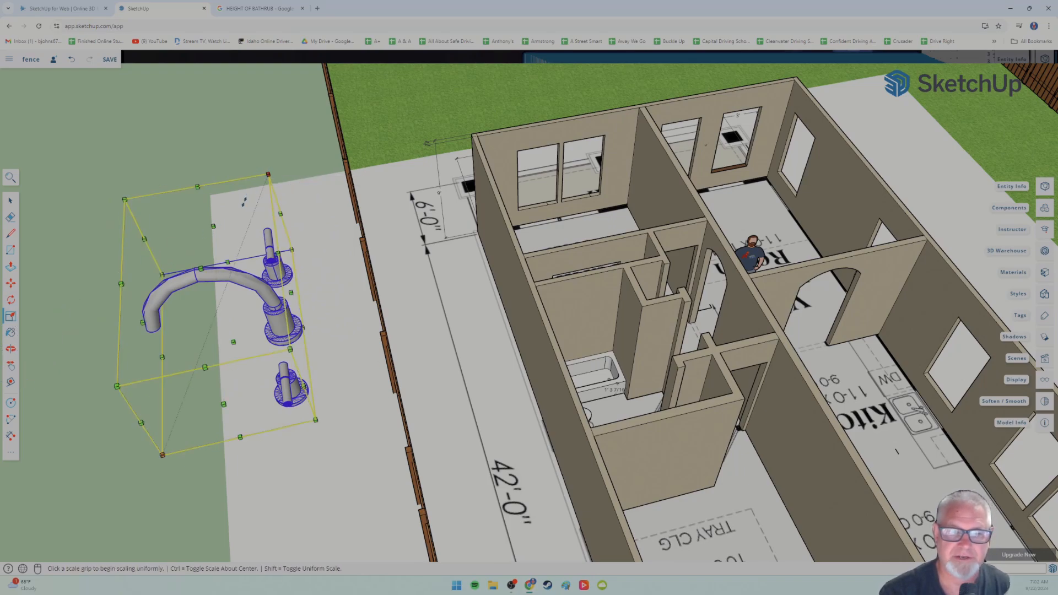
click(267, 174)
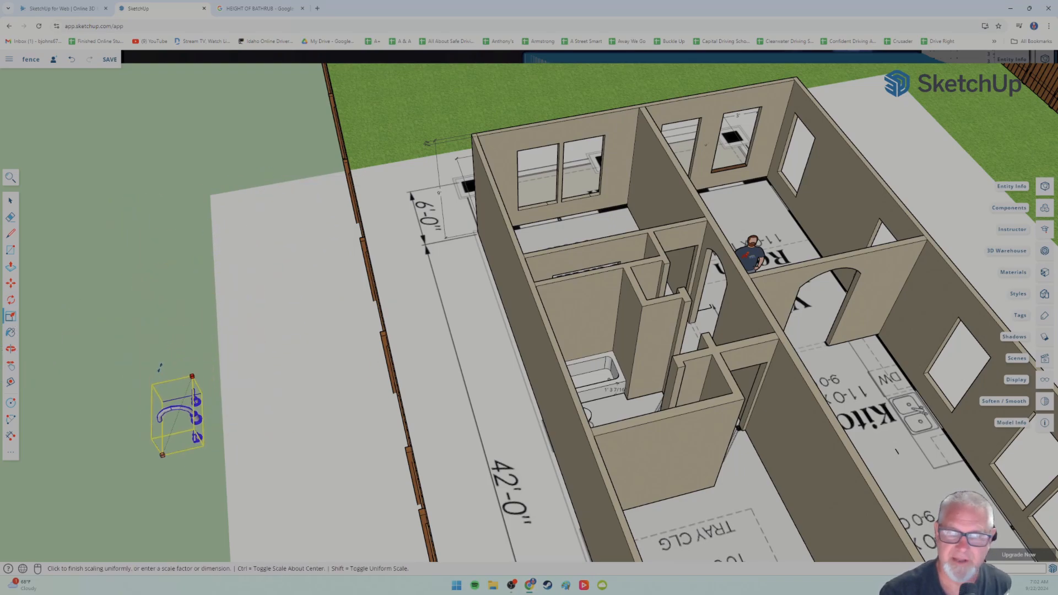
click(142, 399)
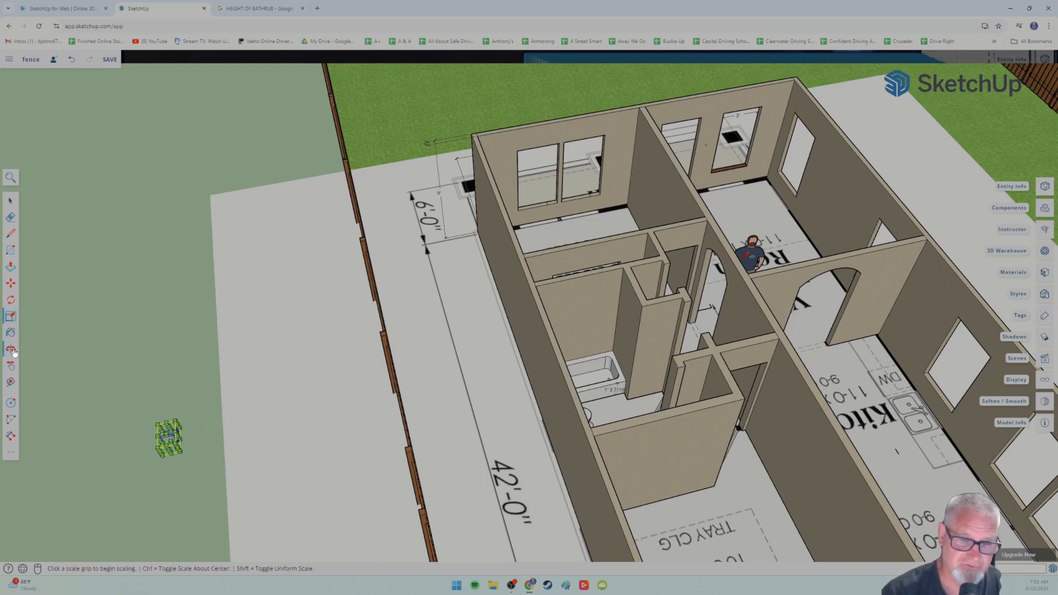
- Move the faucet from outside the house into the bathroom, near the drain end of the bathtub
click(10, 284)
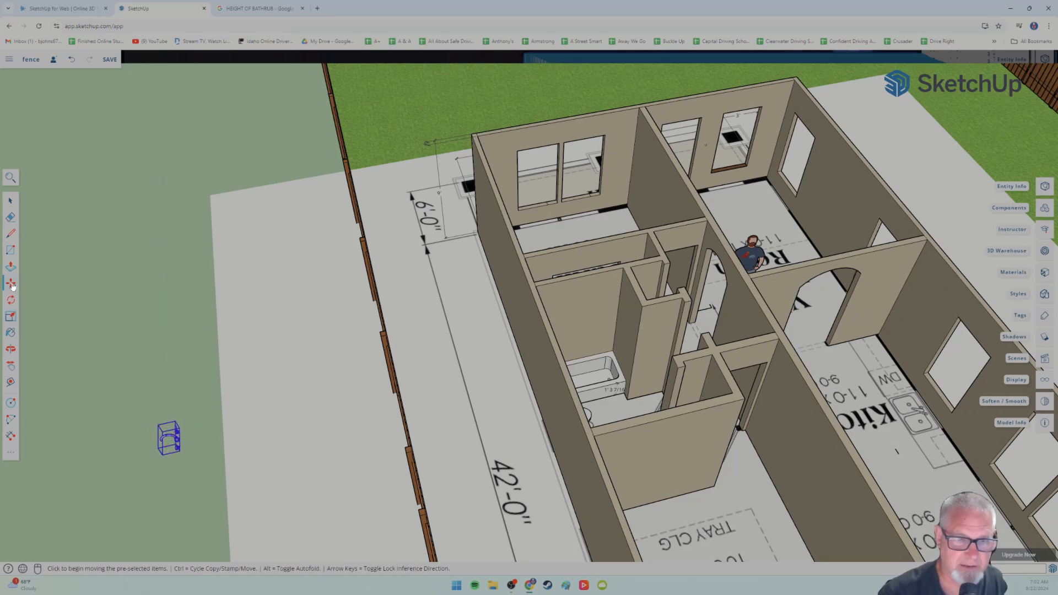
click(169, 440)
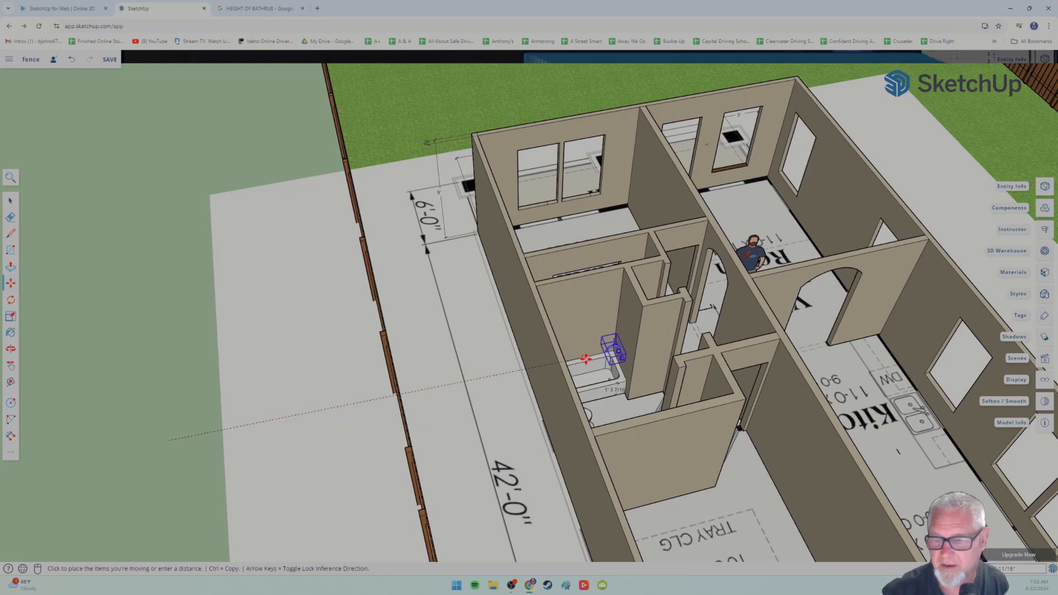
click(534, 386)
scroll(622, 391, up, 10)
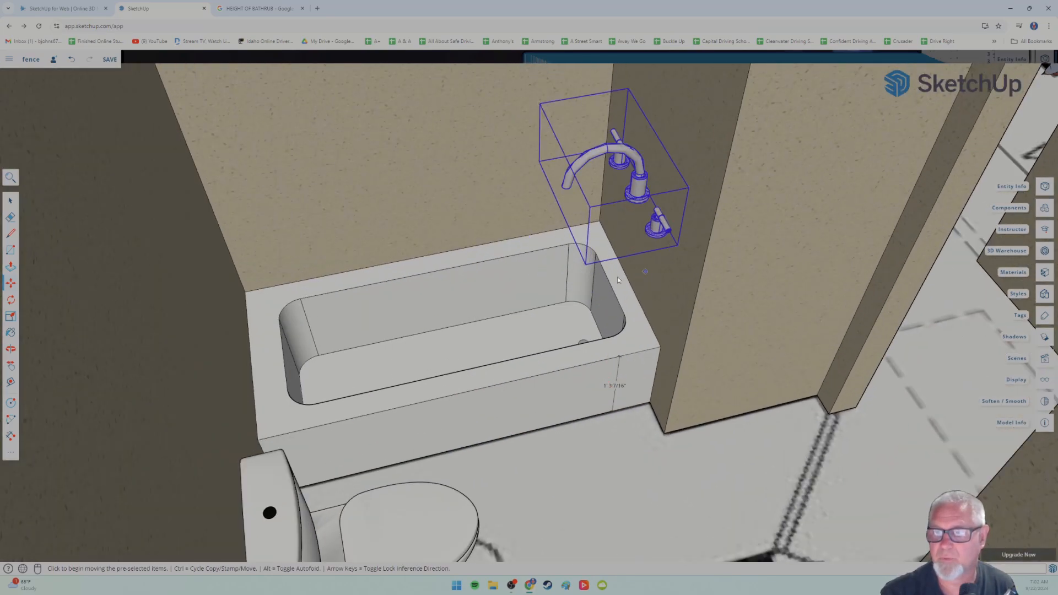
scroll(638, 218, down, 3)
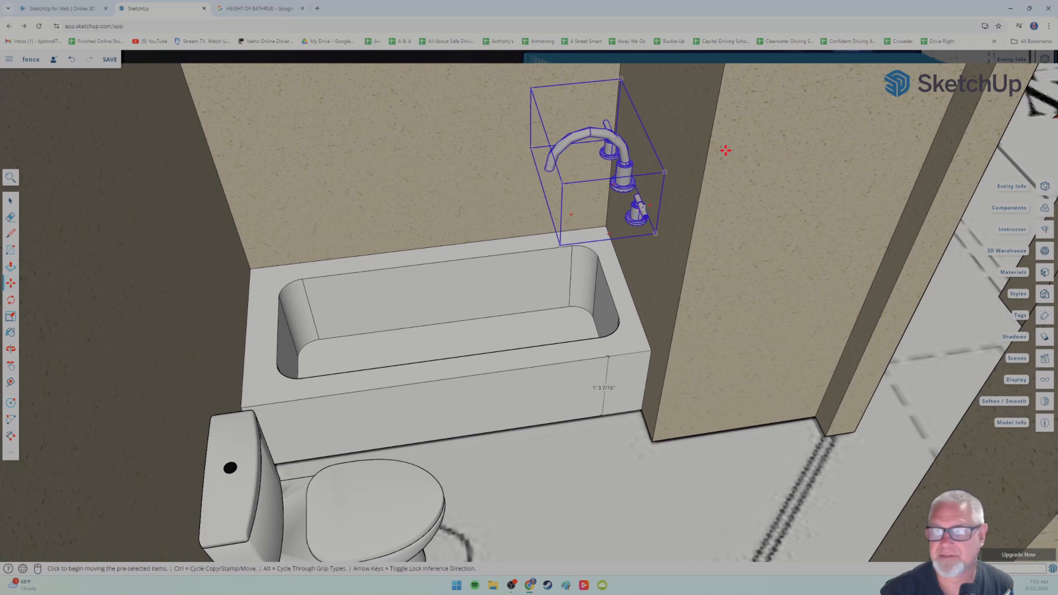
- Move the faucet down from the wall and position it over the drain end of the bathtub
click(636, 162)
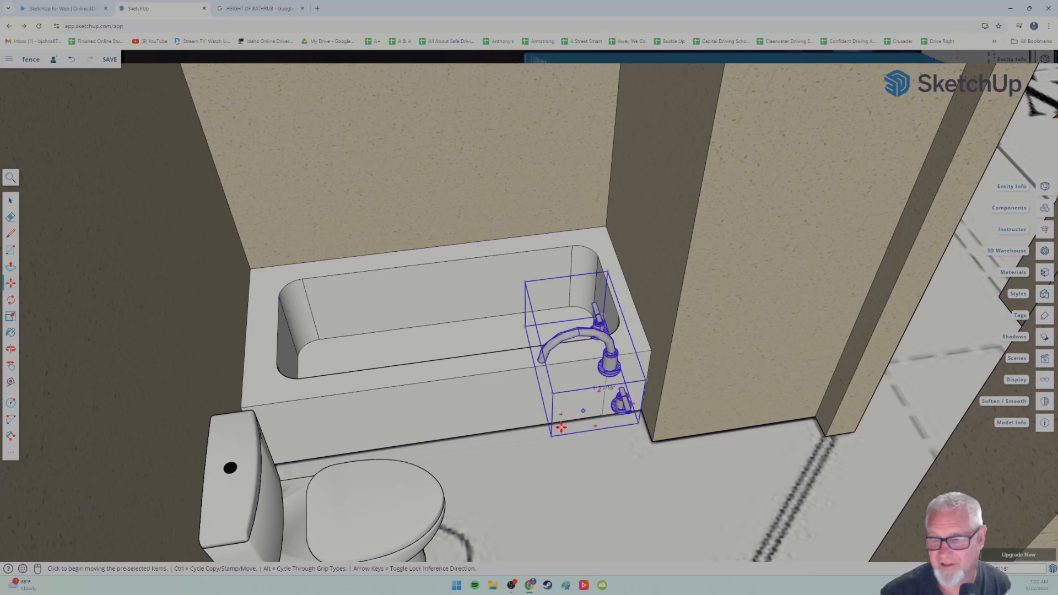
middle_drag(558, 427, 596, 378)
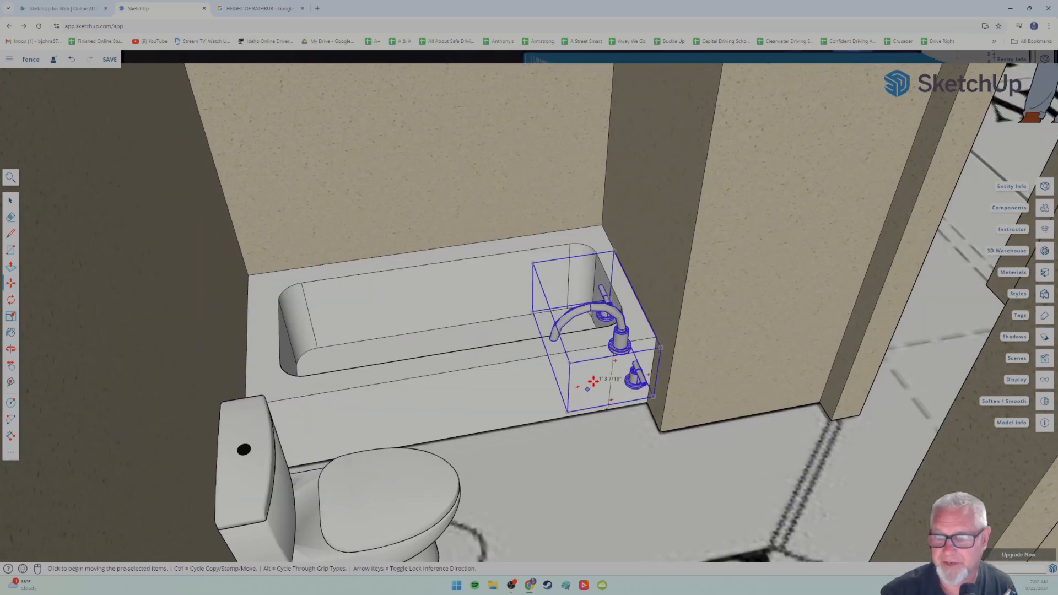
scroll(595, 374, up, 4)
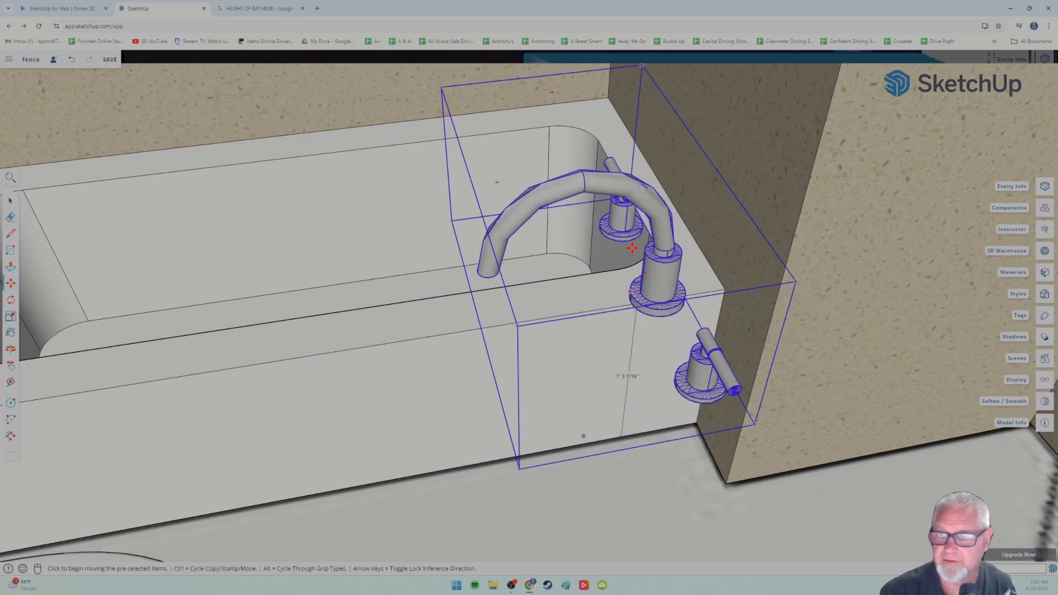
click(619, 257)
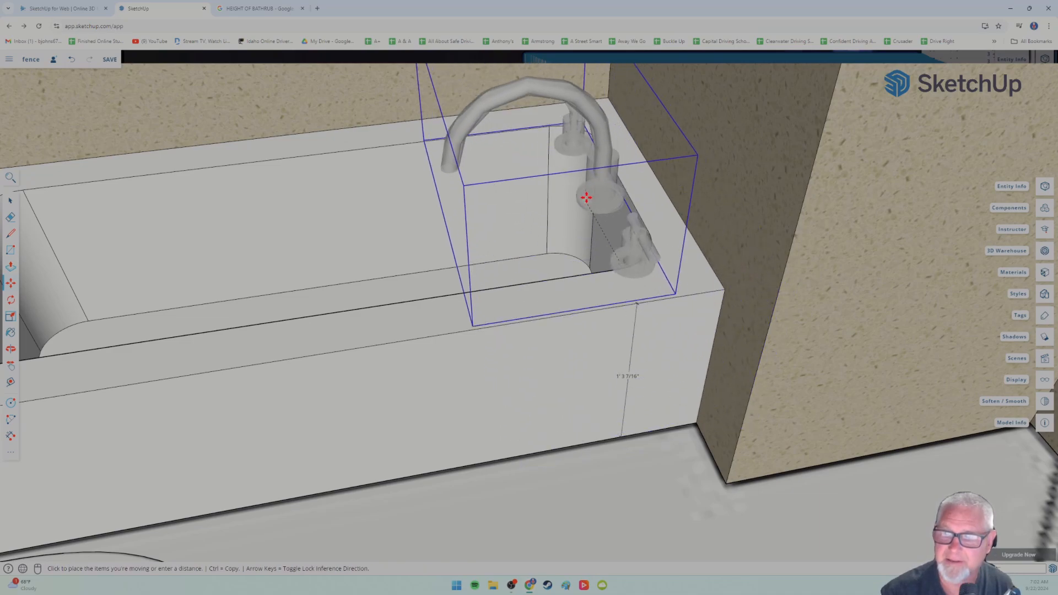
click(572, 207)
scroll(558, 249, down, 1)
scroll(558, 248, down, 3)
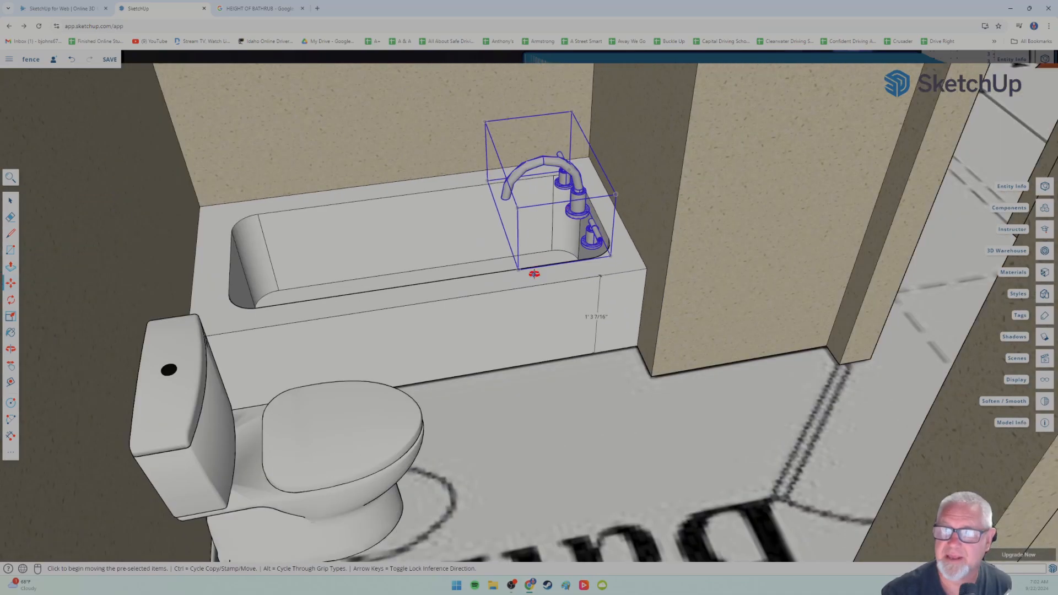
- Scale the faucet down uniformly from its corner to roughly half its size to suit the bathtub
middle_drag(534, 273, 516, 371)
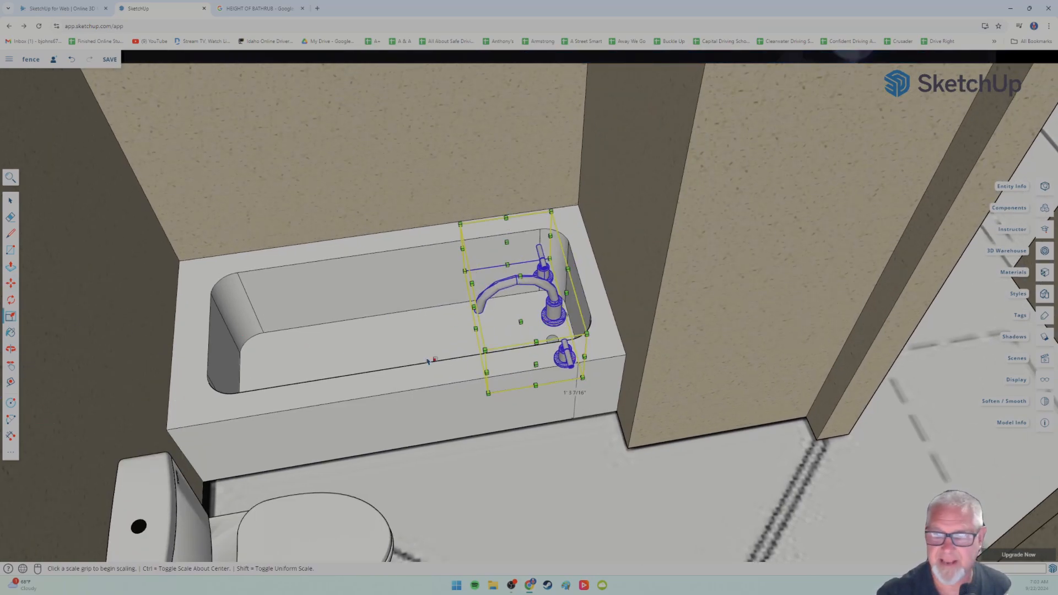
click(485, 351)
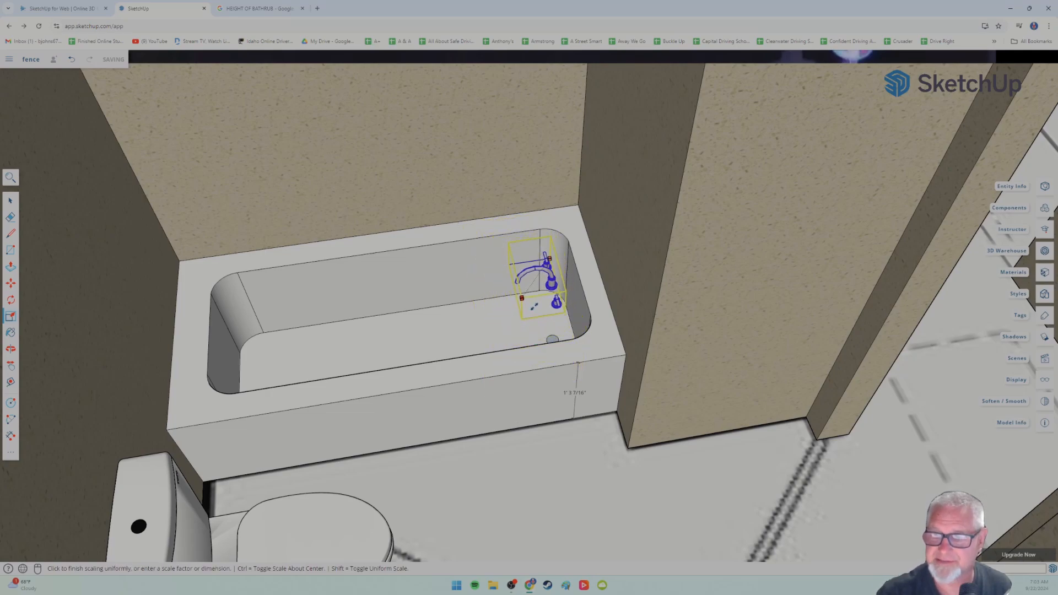
click(534, 306)
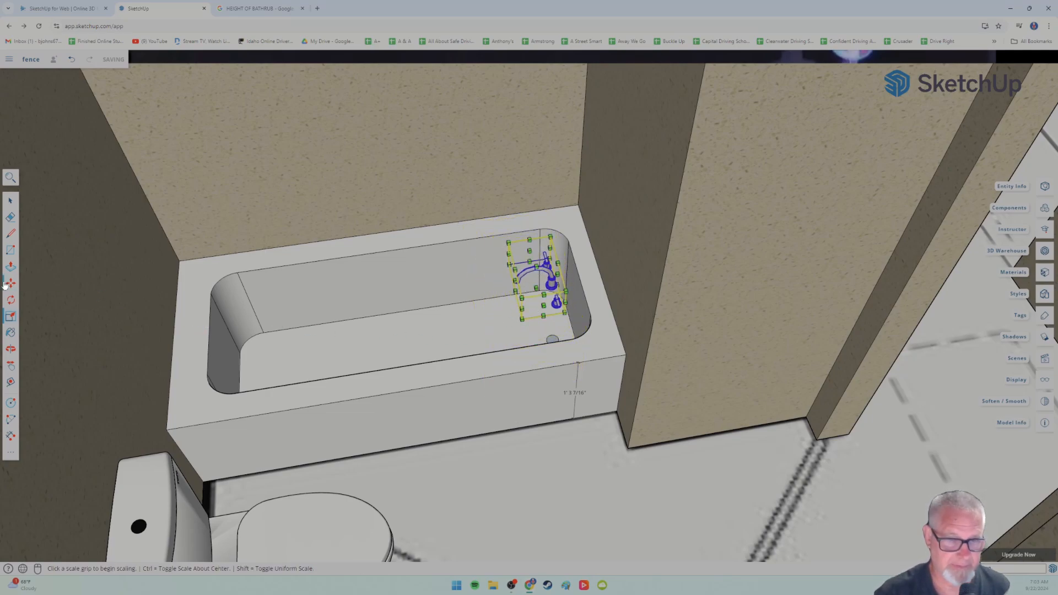
- Move the reduced faucet toward the end rim of the bathtub, beside the wall
key(m)
click(530, 291)
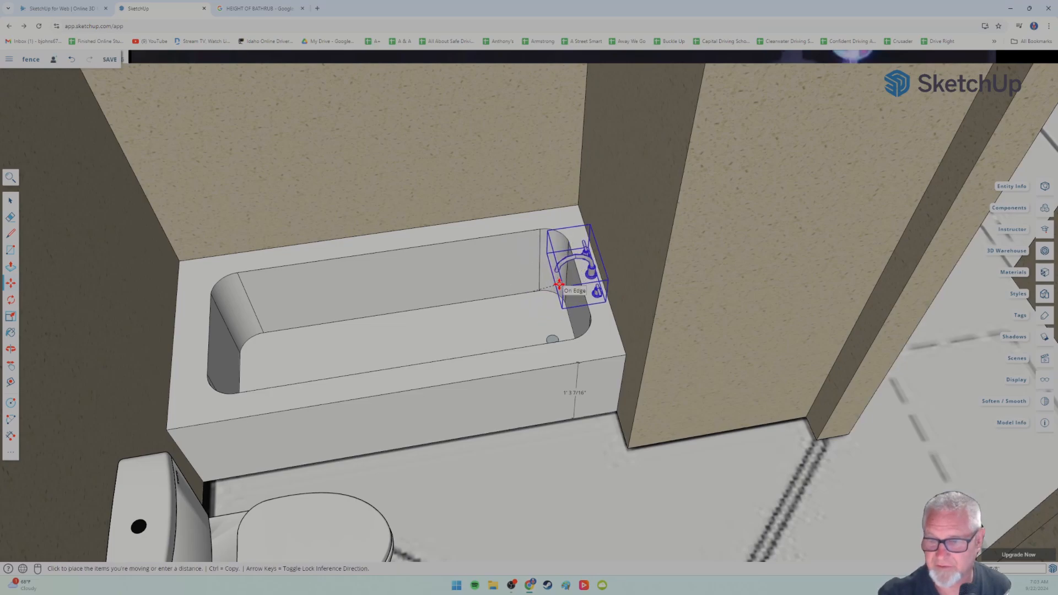
click(556, 284)
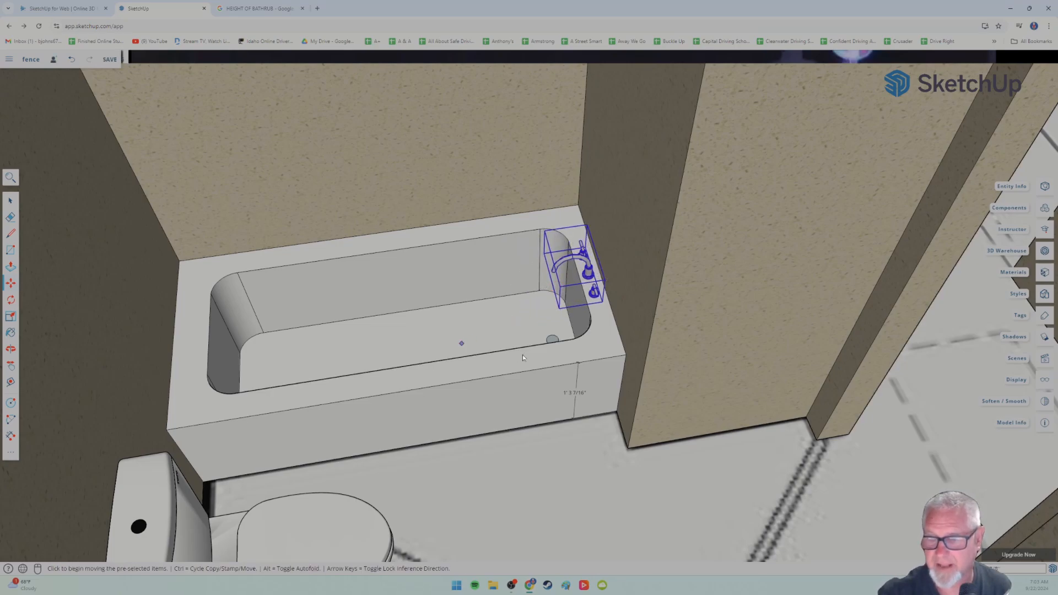
- Move the faucet from beyond the end rim back over the rounded corner of the tub near the drain
scroll(523, 358, up, 5)
scroll(529, 375, down, 6)
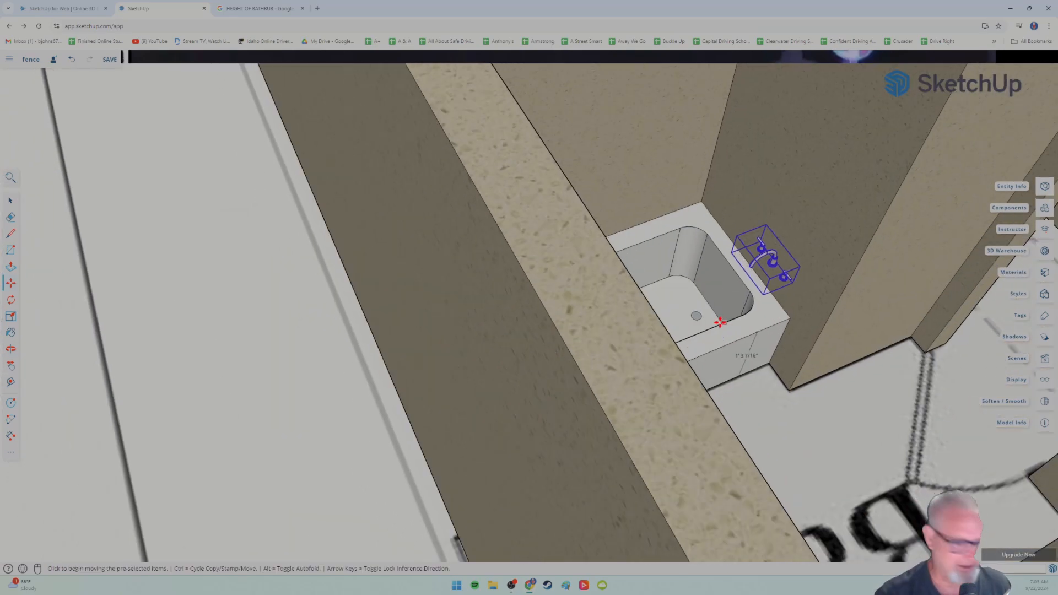
scroll(701, 316, up, 8)
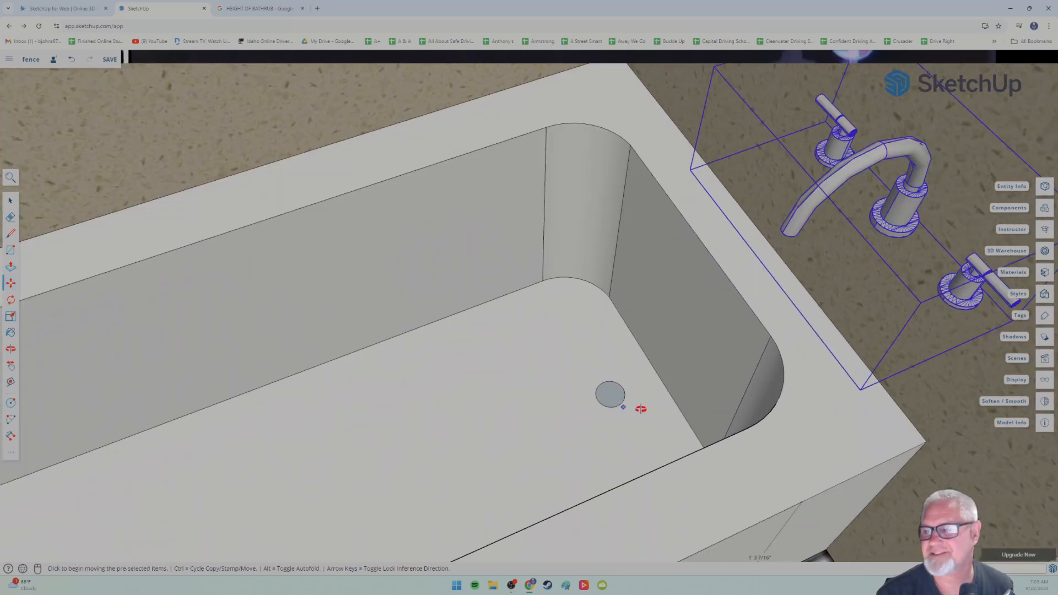
middle_drag(640, 409, 631, 331)
click(752, 175)
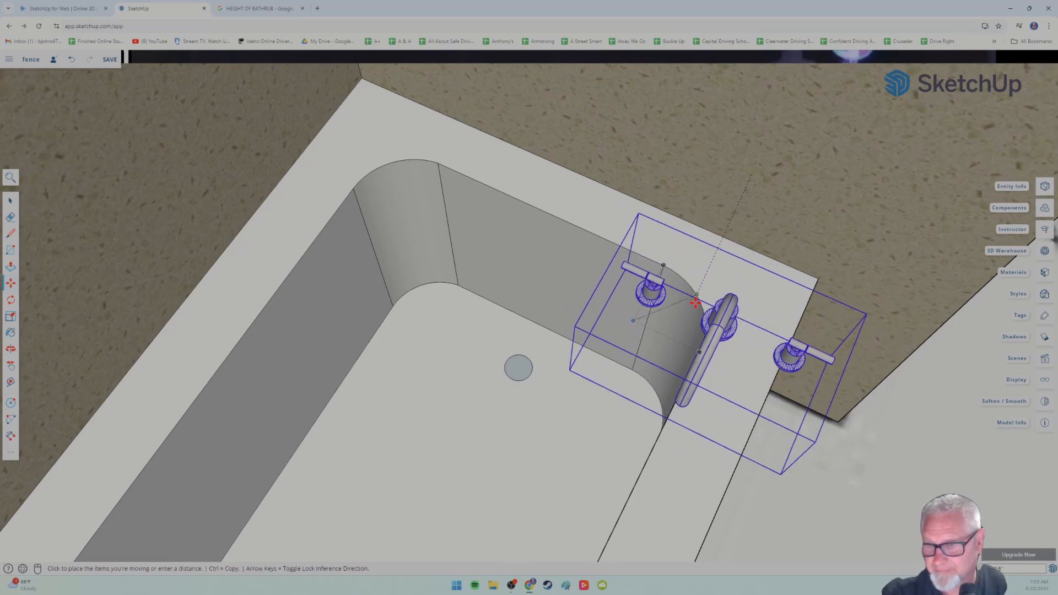
click(695, 302)
- Center the faucet across the tub's width in line with the drain and shift it back toward the end wall
middle_drag(635, 348, 715, 307)
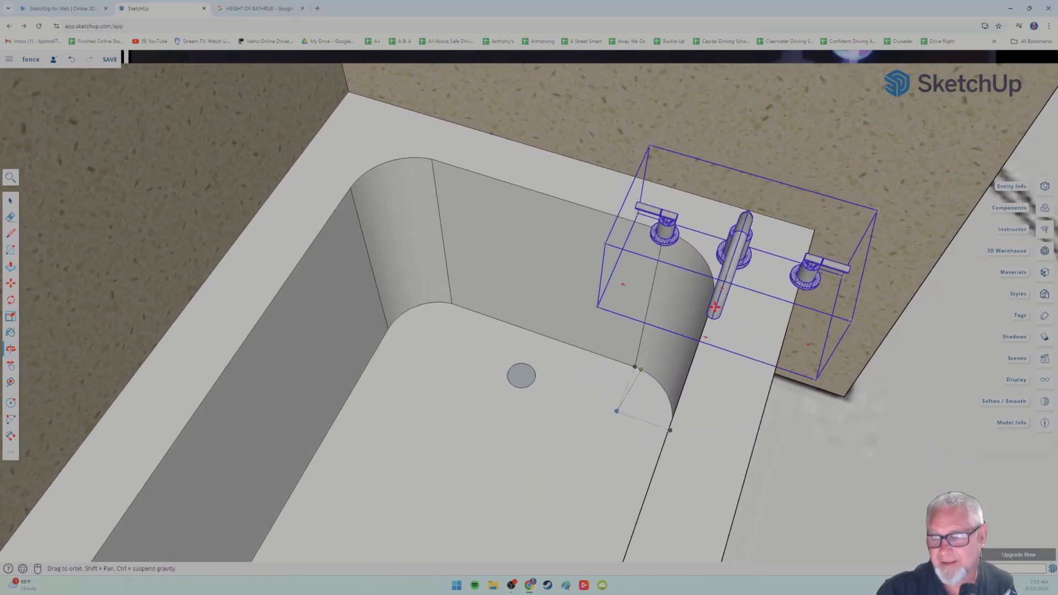
click(736, 254)
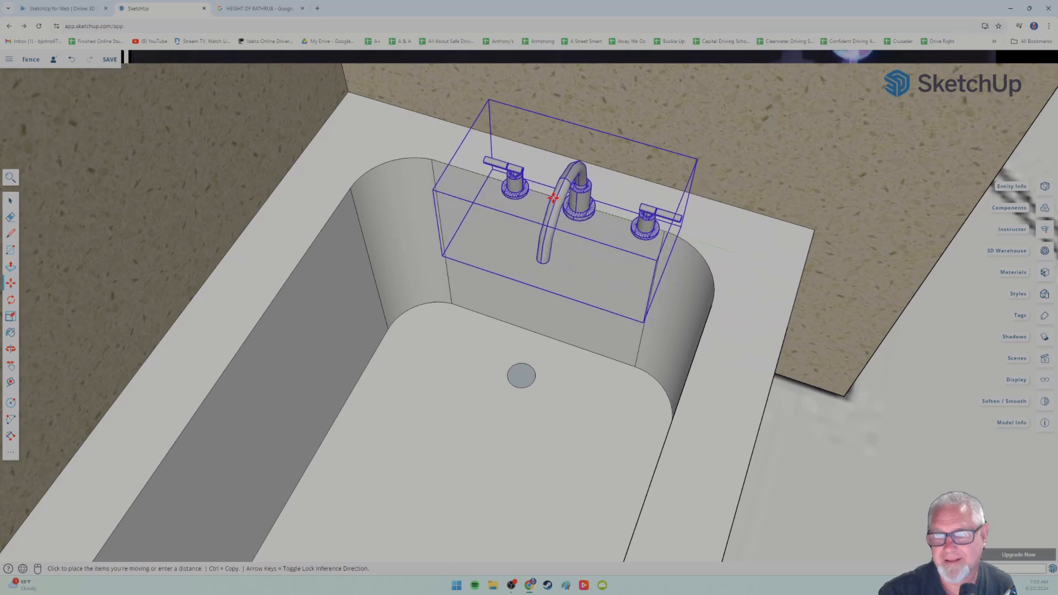
middle_drag(533, 255, 568, 259)
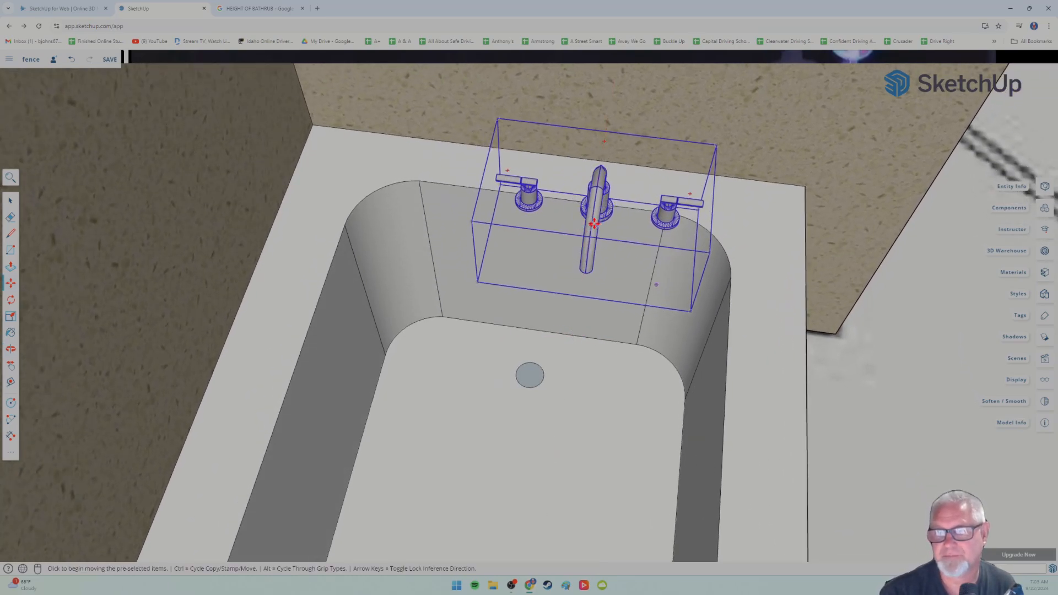
click(594, 223)
click(552, 217)
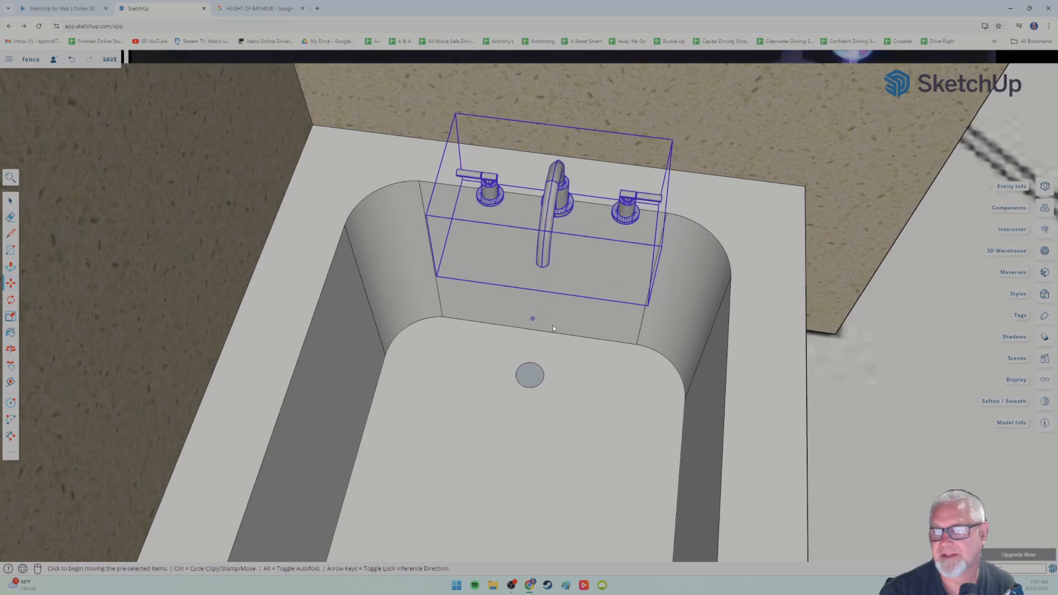
middle_drag(532, 317, 569, 330)
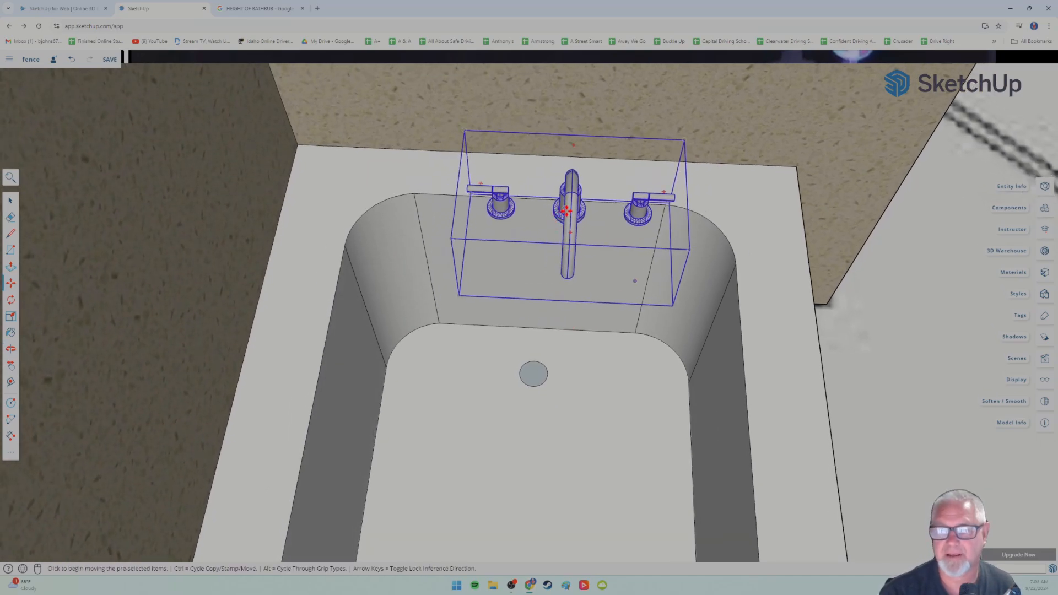
click(566, 211)
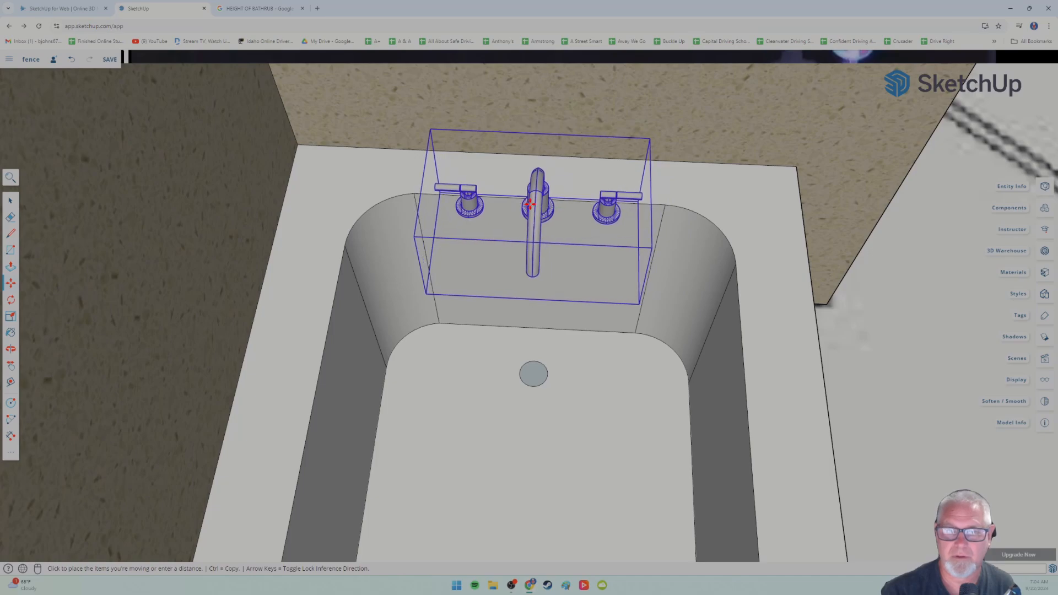
middle_drag(529, 324, 535, 285)
click(536, 285)
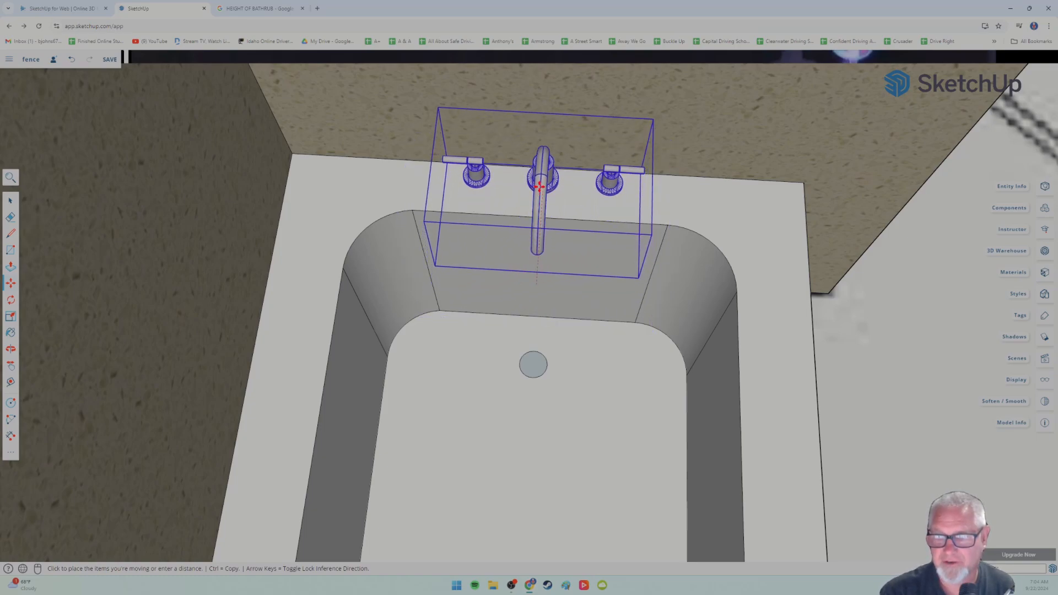
click(539, 183)
- Lower the faucet straight down along the blue axis to about the height of the tub's rim
middle_drag(539, 310, 528, 198)
mouse_move(534, 266)
middle_down()
mouse_move(550, 187)
mouse_move(538, 281)
mouse_move(551, 243)
mouse_move(550, 305)
mouse_move(560, 262)
mouse_move(528, 254)
middle_up()
scroll(544, 235, up, 3)
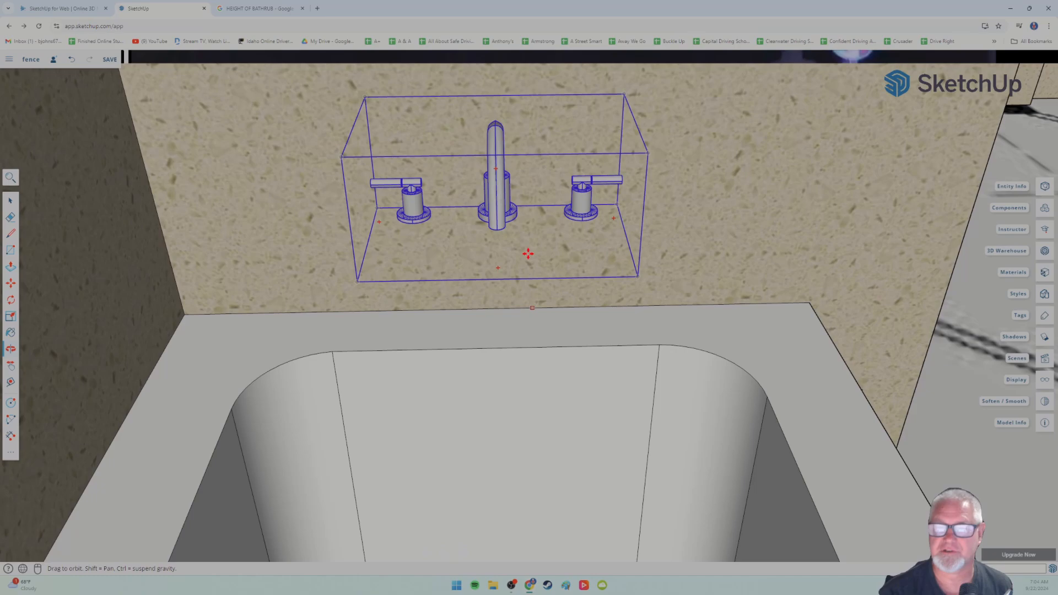
click(496, 190)
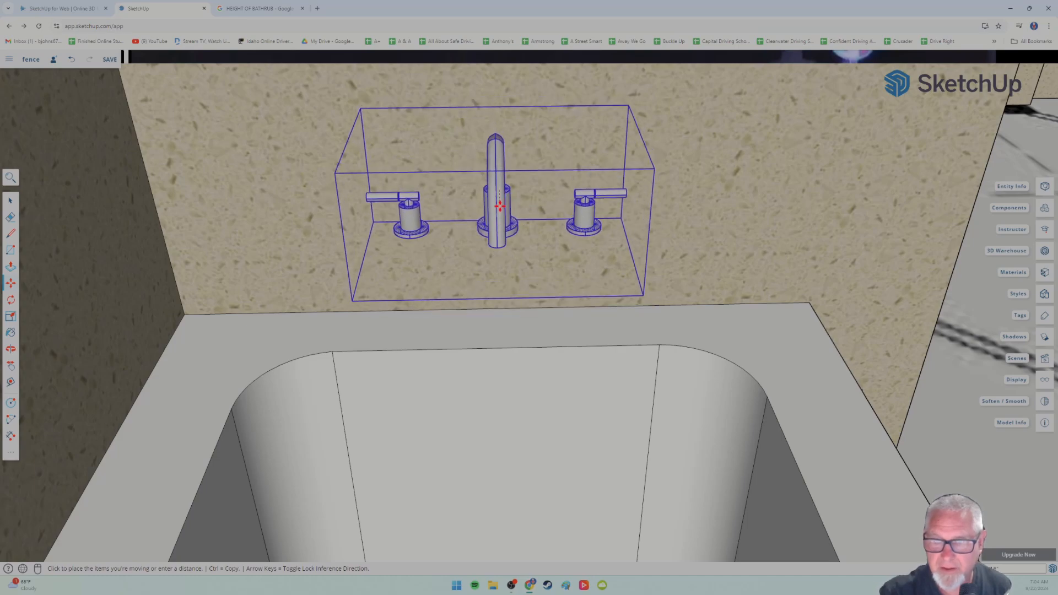
key(Up)
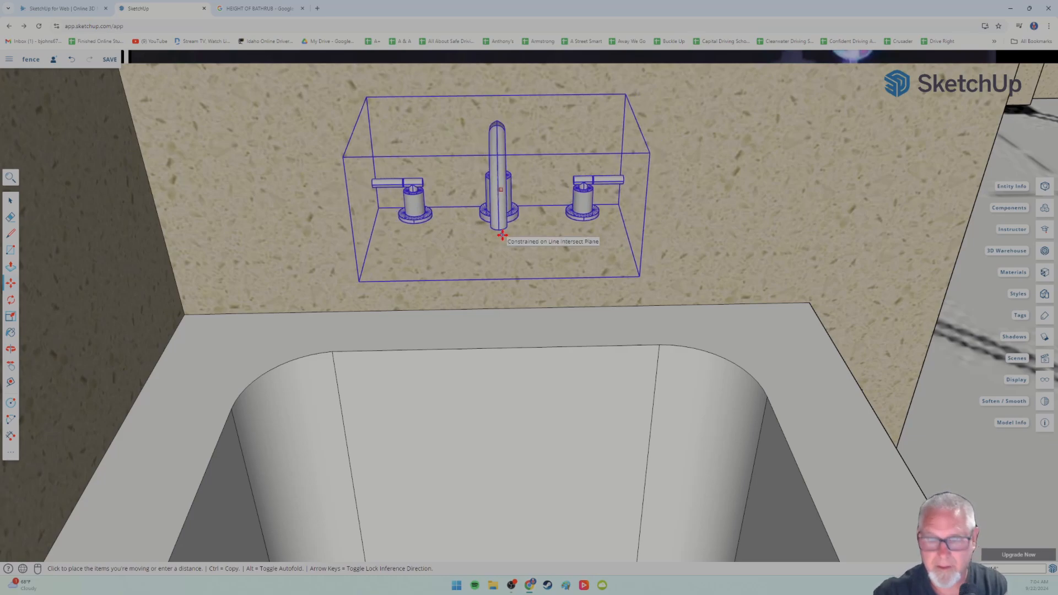
key(Up)
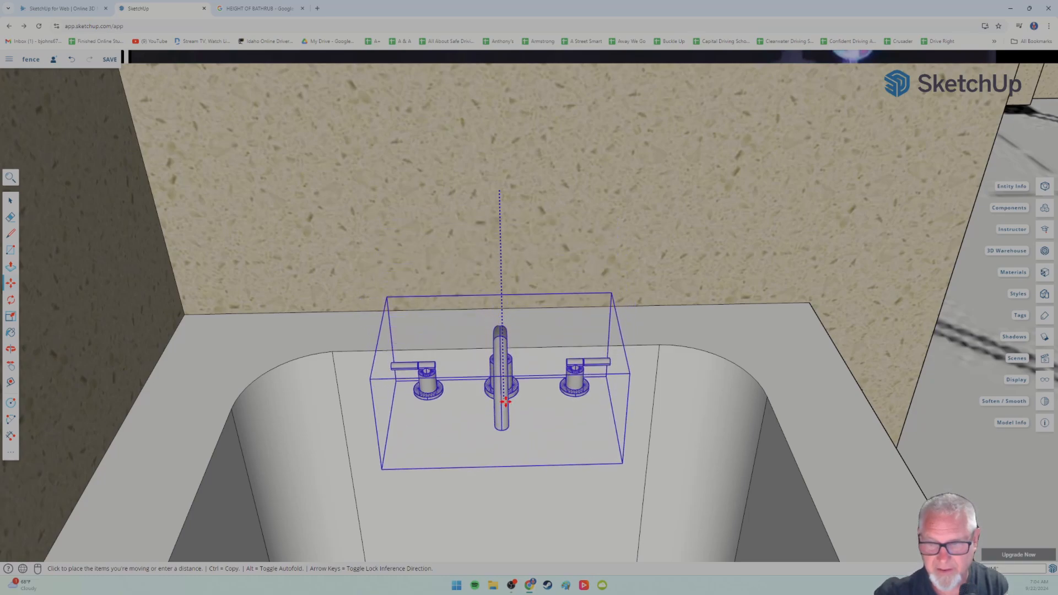
click(505, 409)
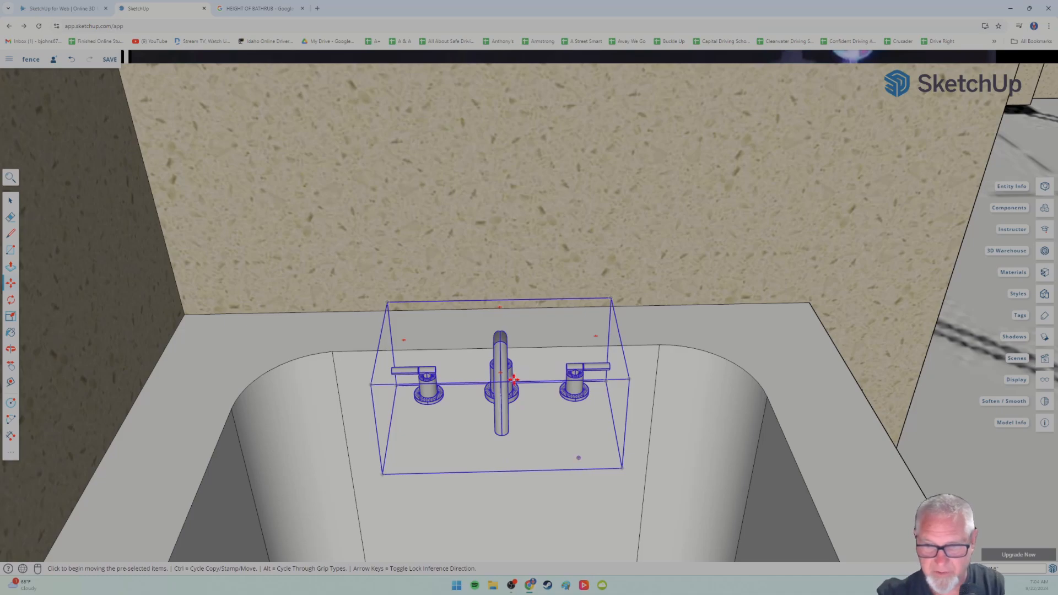
click(513, 379)
click(526, 366)
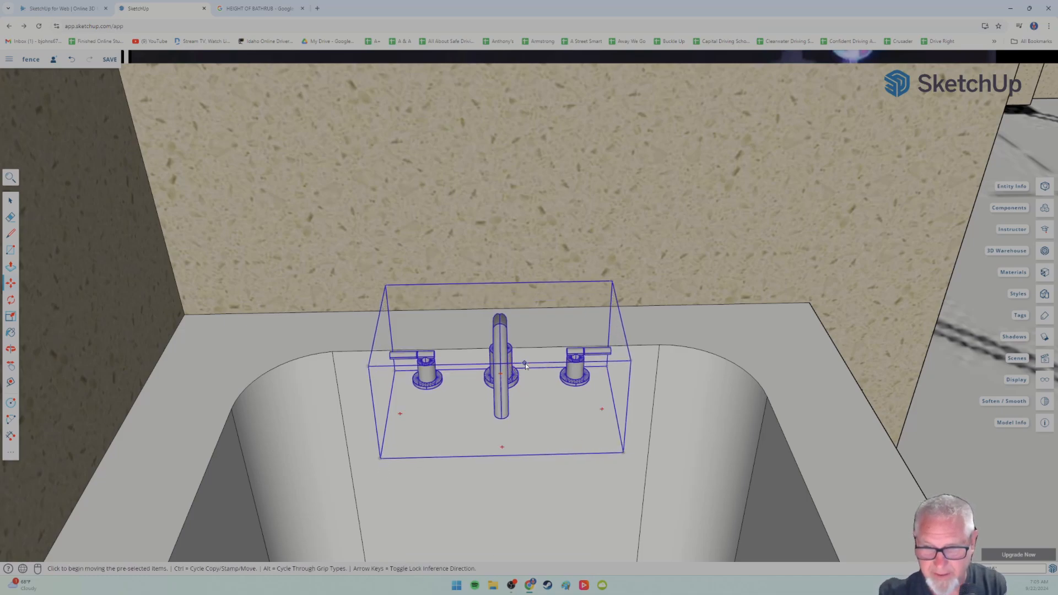
- Slide the faucet along the red axis onto the end rim and raise it until its bases rest on the surface
middle_drag(526, 366, 433, 389)
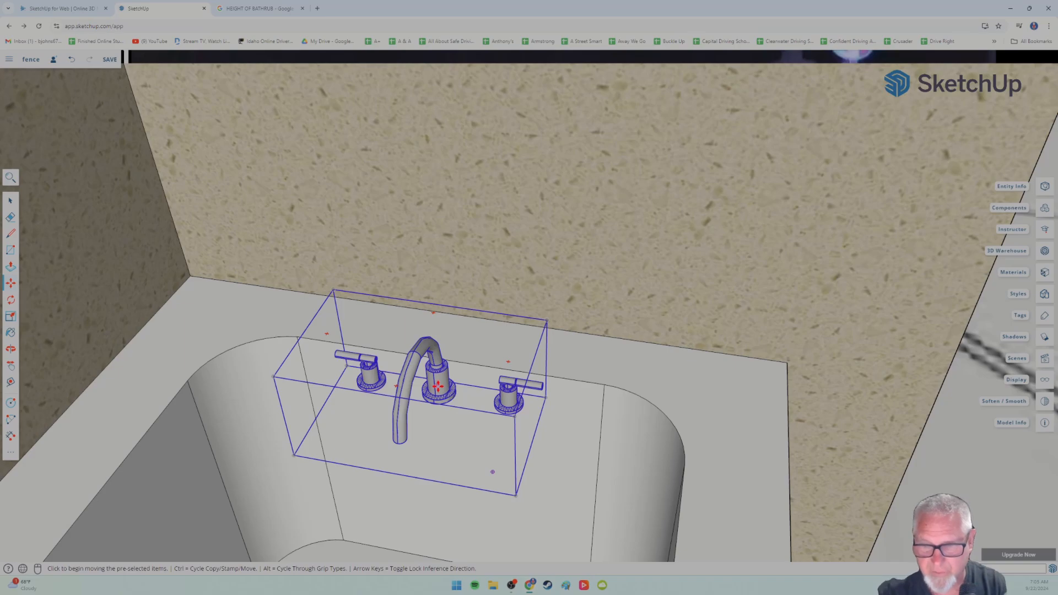
click(439, 386)
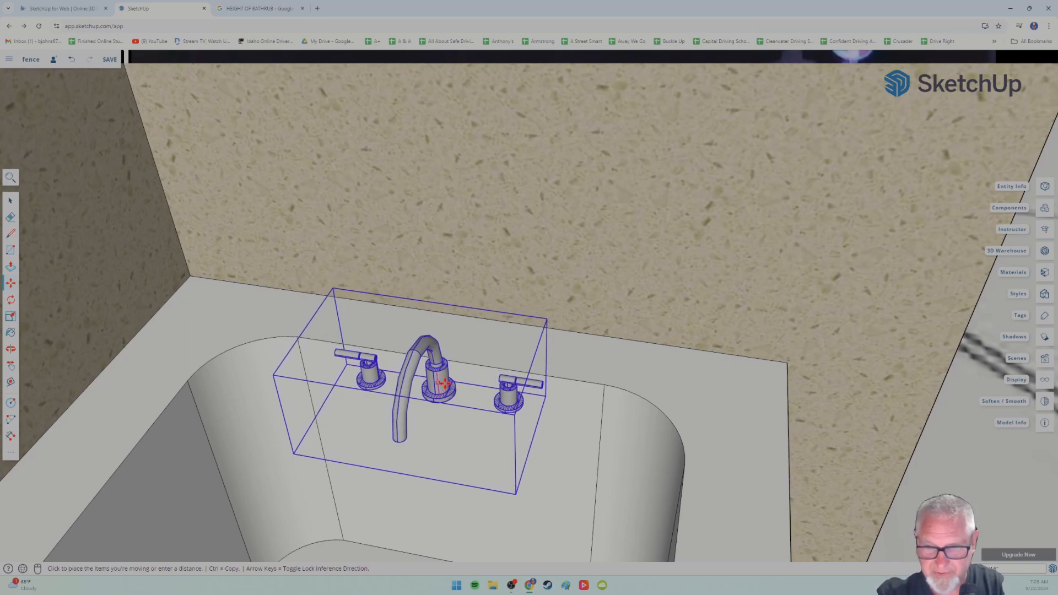
click(445, 383)
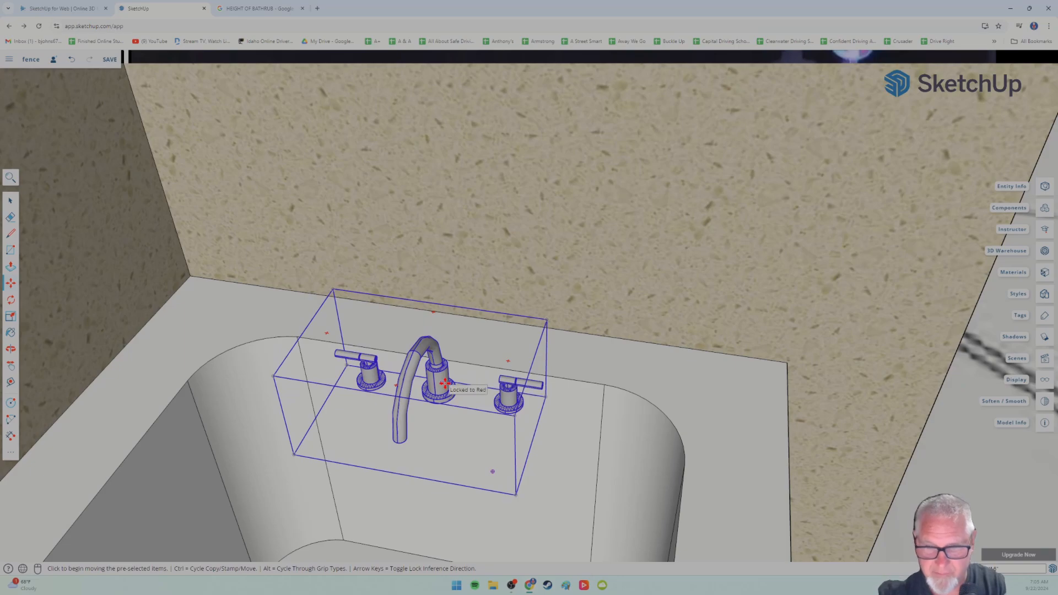
click(445, 383)
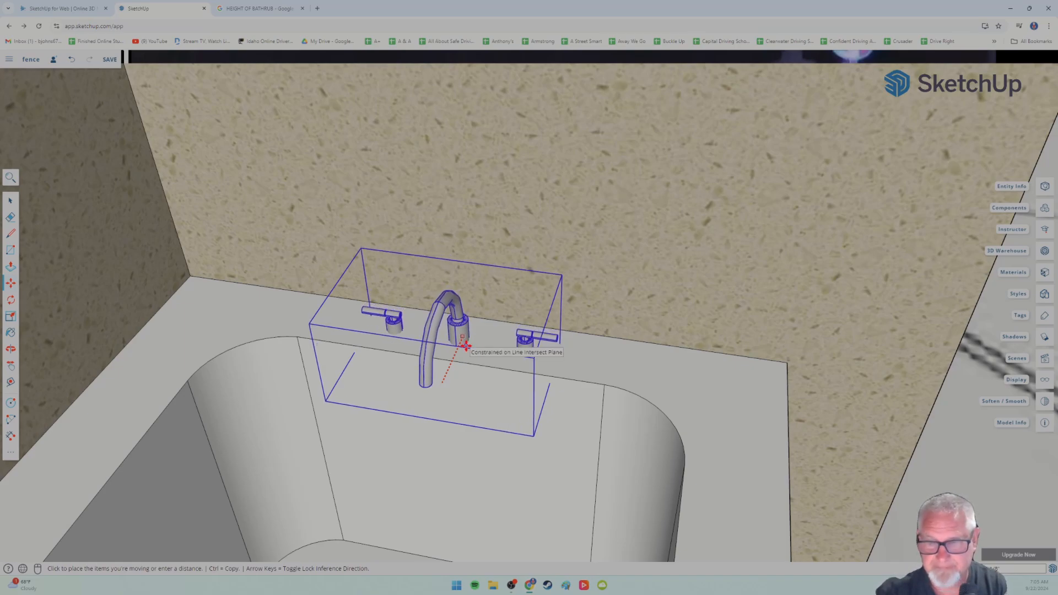
click(466, 346)
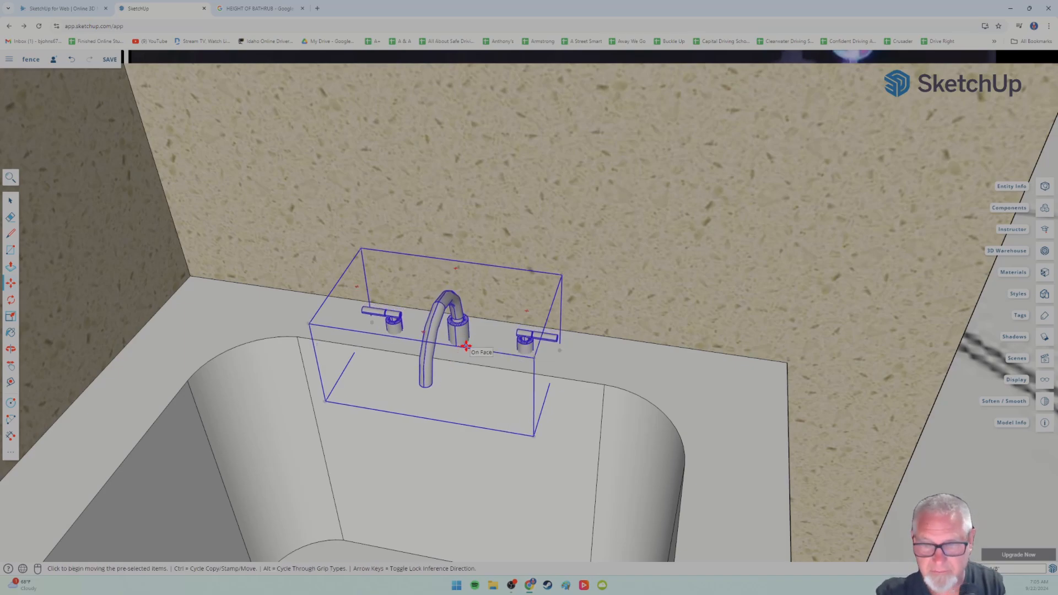
click(465, 342)
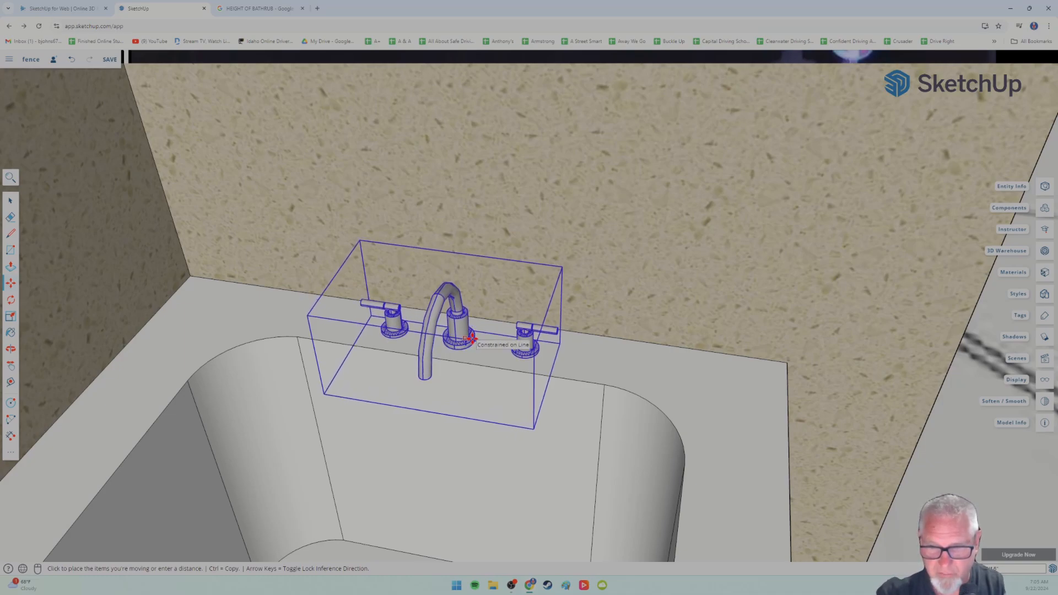
click(472, 339)
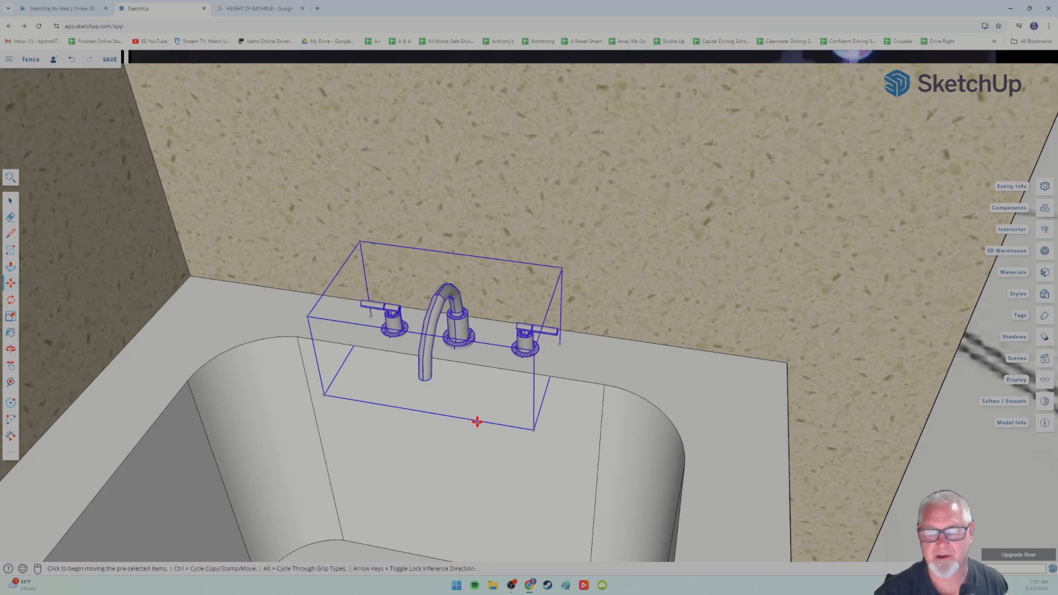
- Check the faucet's placement on the tub from farther back and inspect the round drain in the tub floor
scroll(477, 422, down, 3)
middle_drag(474, 421, 385, 453)
scroll(416, 435, down, 3)
scroll(416, 435, down, 3)
scroll(382, 449, up, 5)
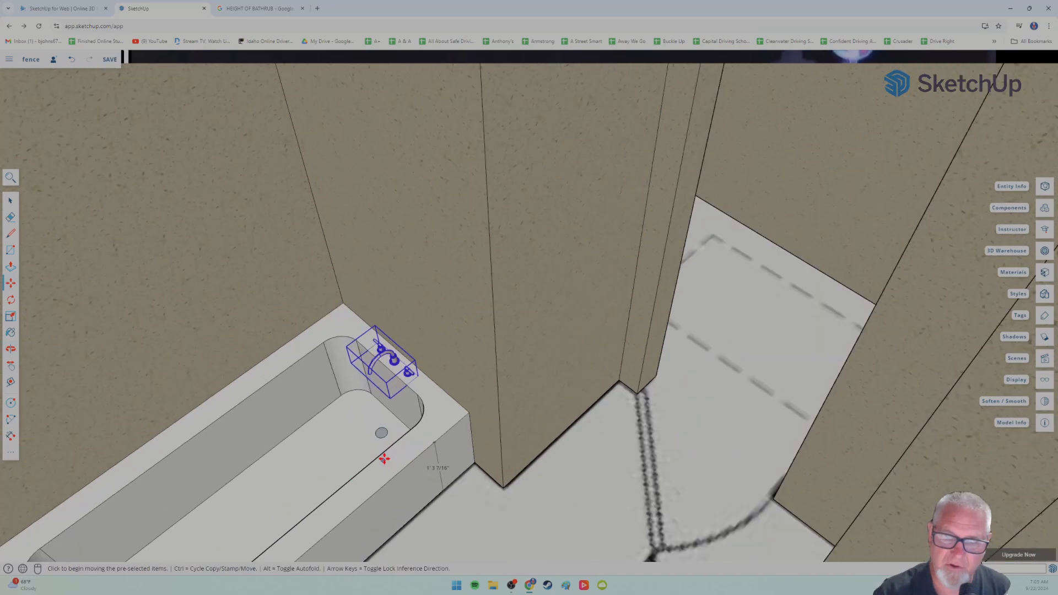
scroll(378, 435, up, 3)
scroll(348, 407, up, 5)
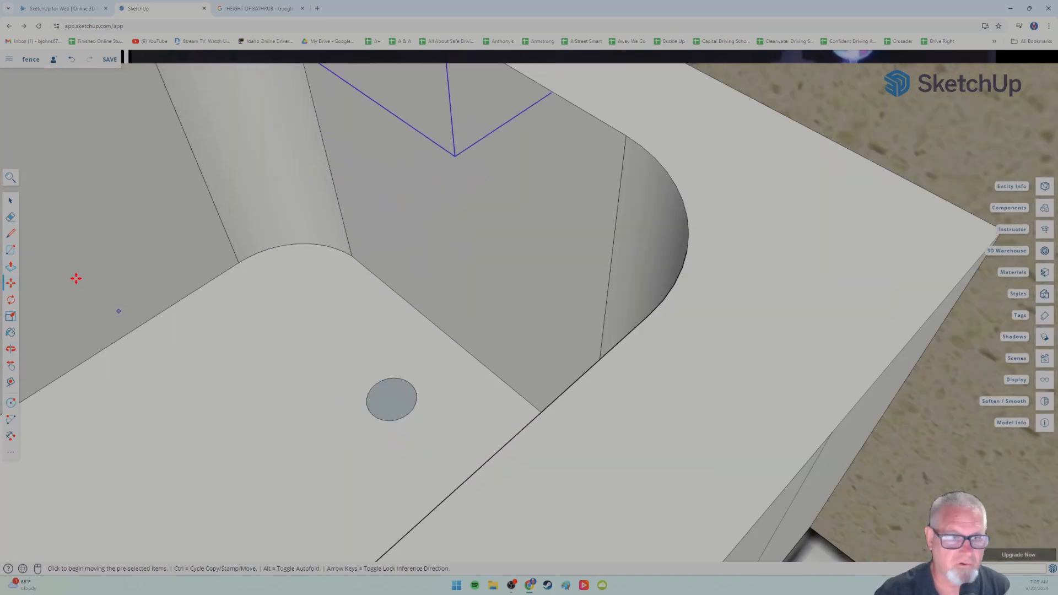
- Push the round drain face down to recess it into the tub floor
click(12, 269)
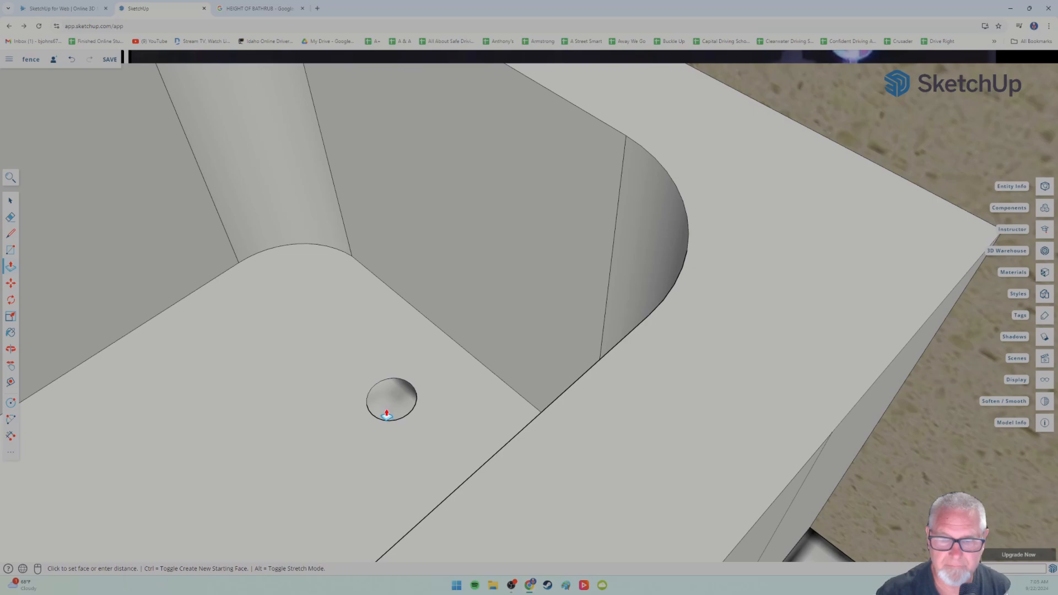
middle_drag(366, 400, 379, 444)
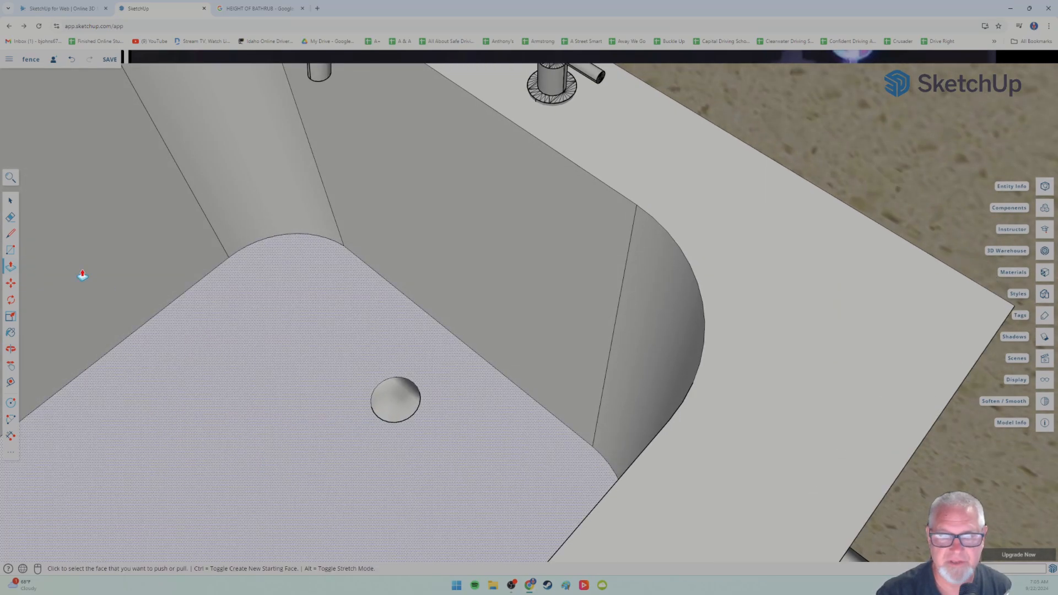
middle_drag(159, 368, 174, 399)
key(space)
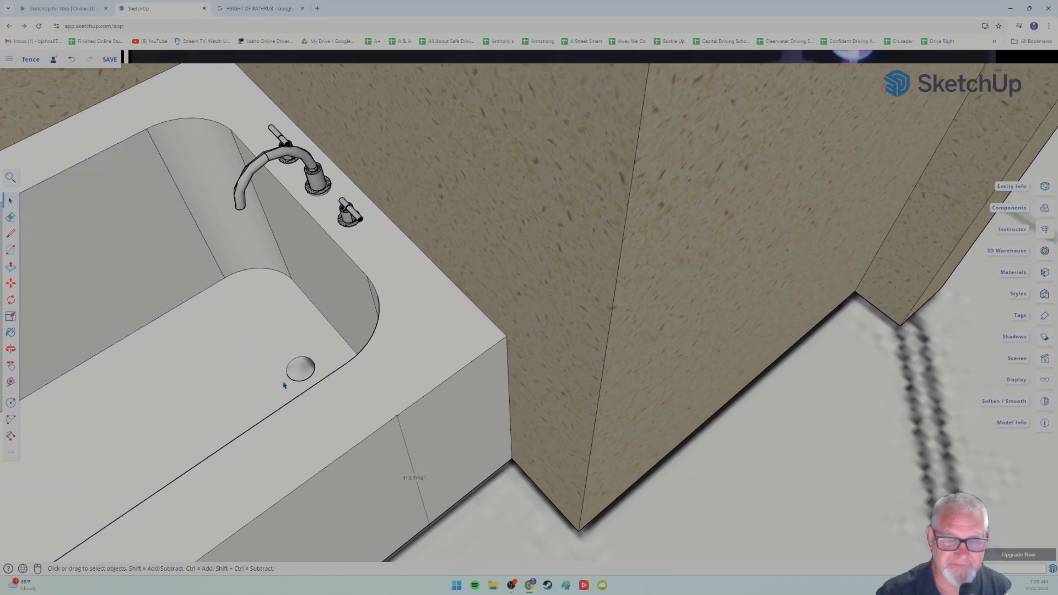
- Paint all connected faces of the recessed drain with the near-black Color M08
scroll(285, 385, down, 8)
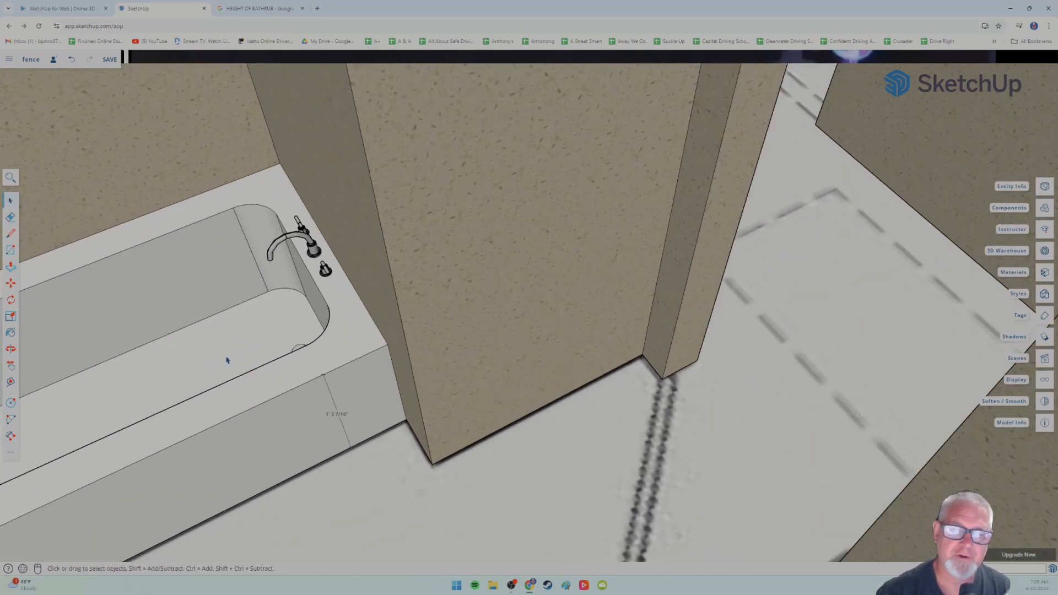
scroll(227, 361, up, 5)
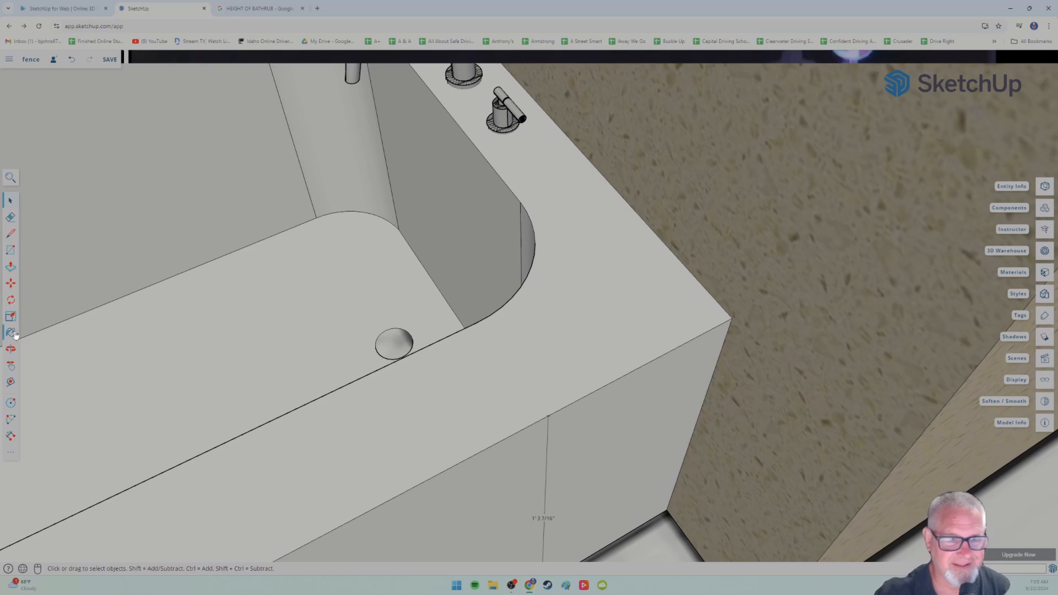
key(b)
scroll(1001, 439, down, 10)
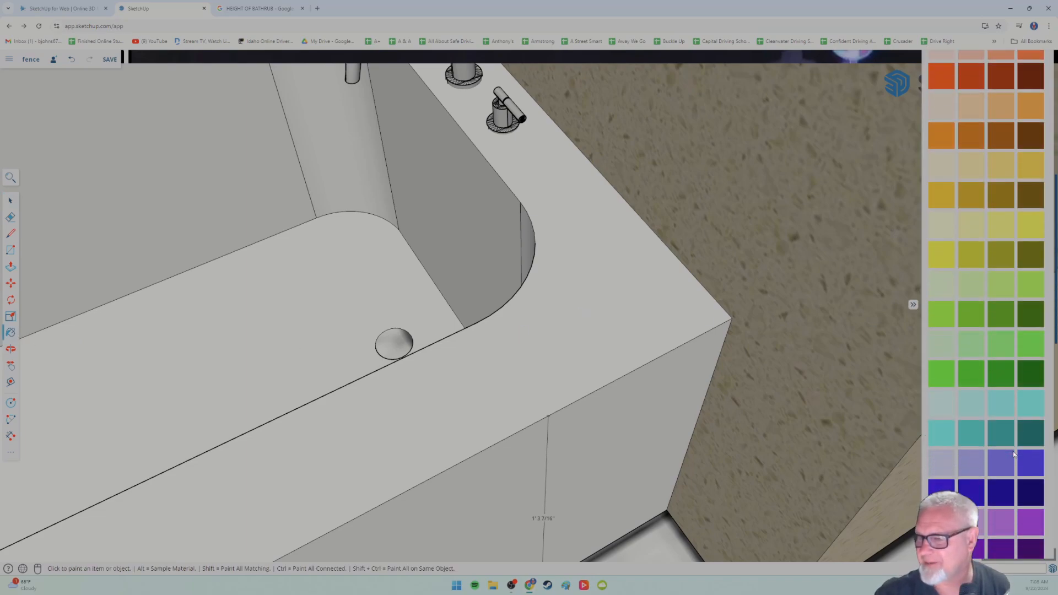
scroll(998, 438, down, 4)
click(945, 349)
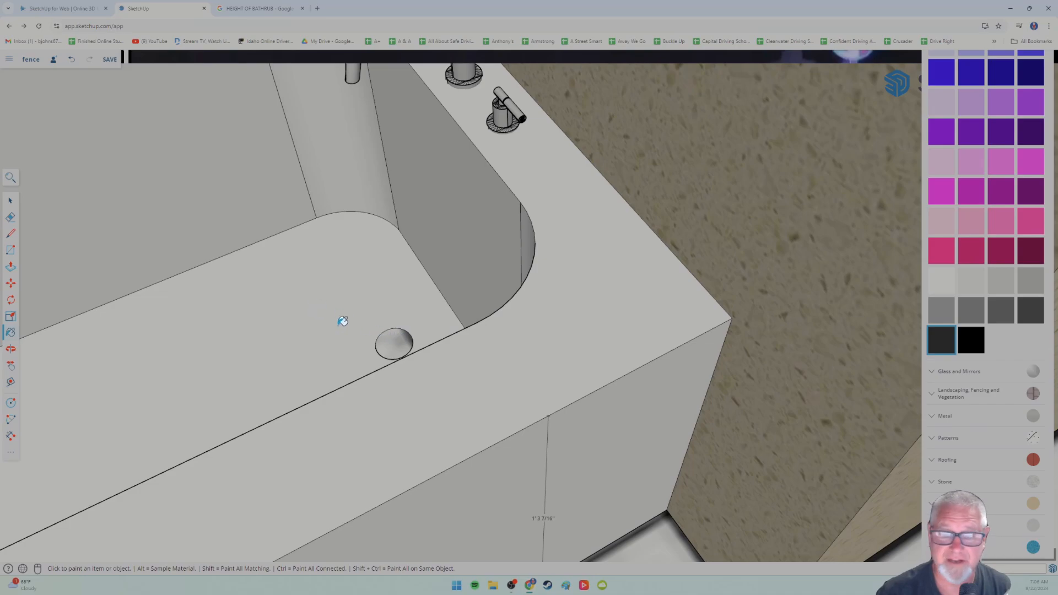
key(ctrl)
ctrl+click(396, 340)
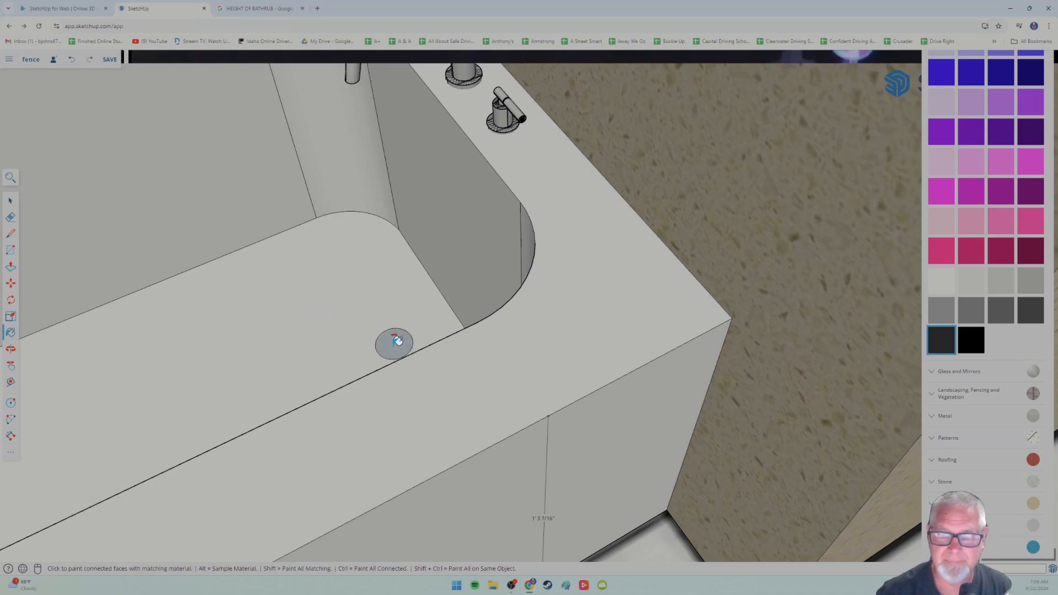
click(400, 341)
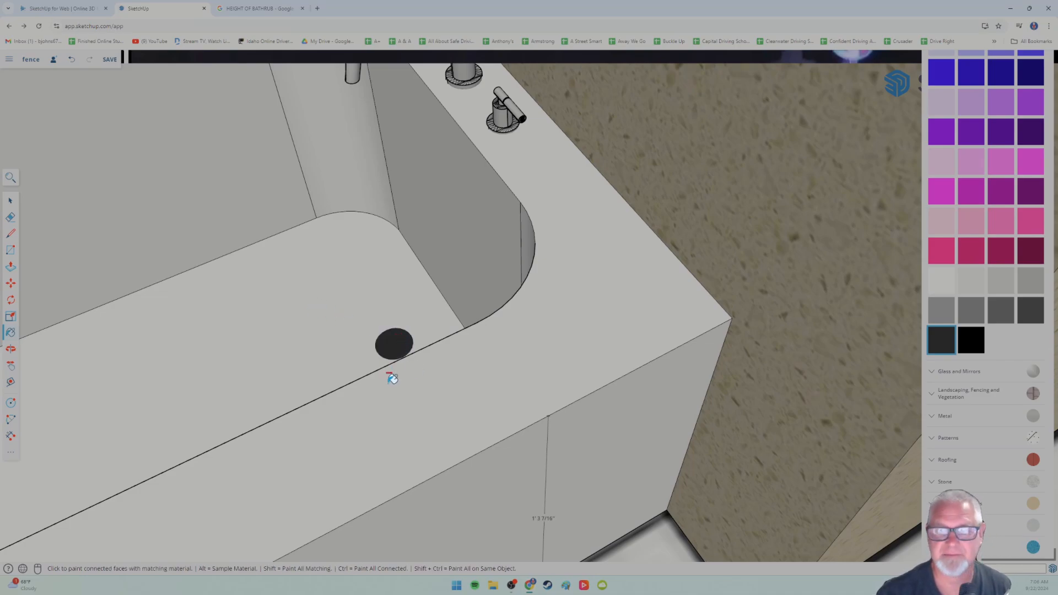
- Review the tub, faucet and toilet placement in the bathroom from above and from several sides
scroll(391, 379, down, 4)
middle_drag(391, 382, 303, 397)
scroll(389, 390, down, 8)
scroll(457, 332, down, 8)
scroll(443, 352, up, 3)
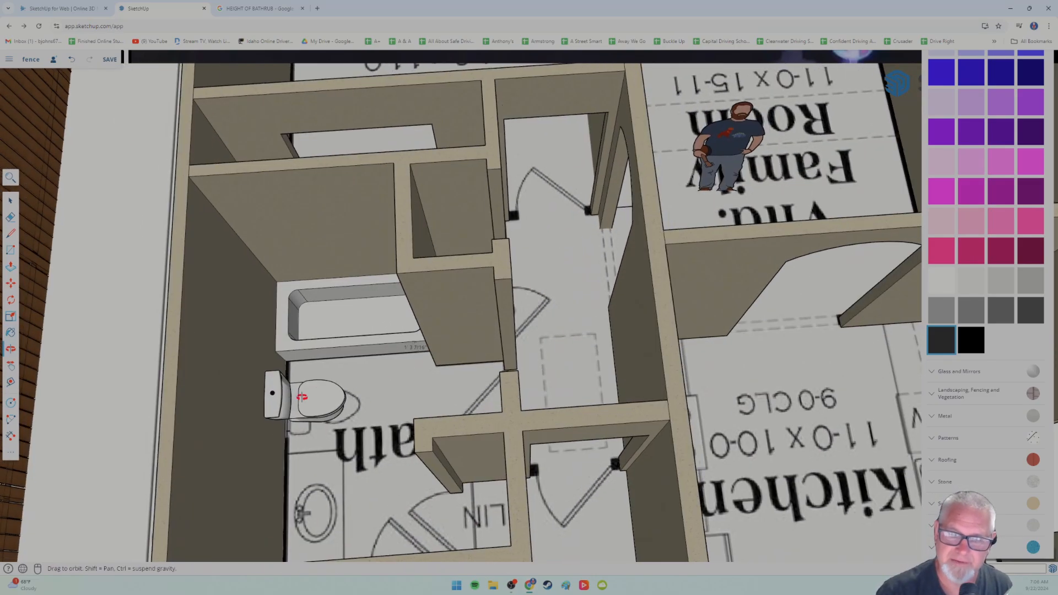
middle_drag(468, 353, 326, 380)
mouse_move(357, 319)
middle_down()
mouse_move(388, 351)
mouse_move(475, 309)
middle_up()
scroll(508, 342, up, 3)
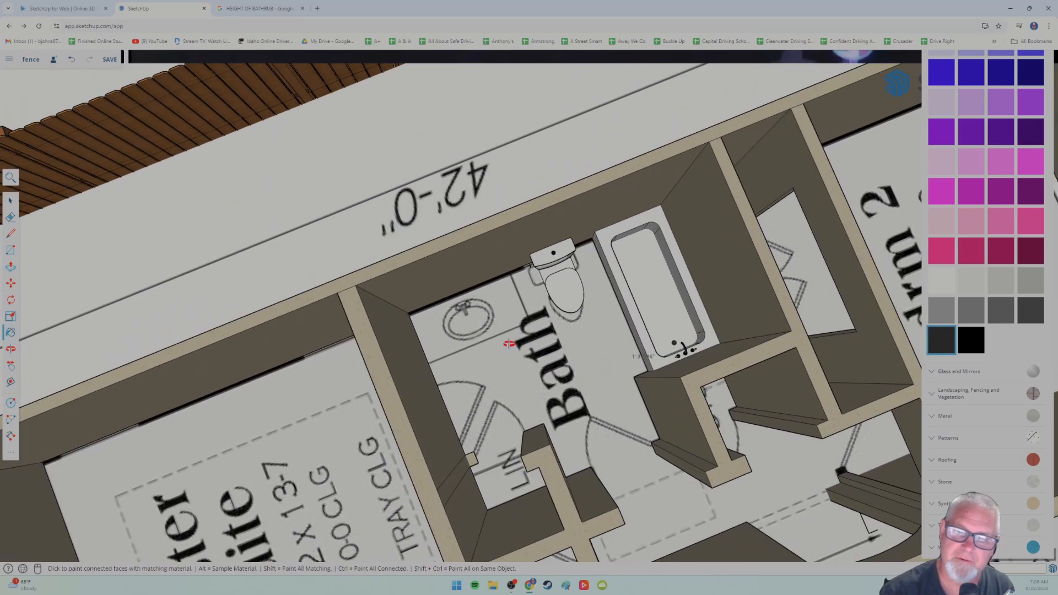
scroll(519, 343, down, 2)
mouse_move(518, 343)
middle_down()
mouse_move(540, 366)
mouse_move(451, 363)
mouse_move(488, 343)
mouse_move(473, 357)
mouse_move(463, 330)
mouse_move(440, 334)
mouse_move(480, 246)
mouse_move(473, 264)
middle_up()
scroll(450, 363, up, 3)
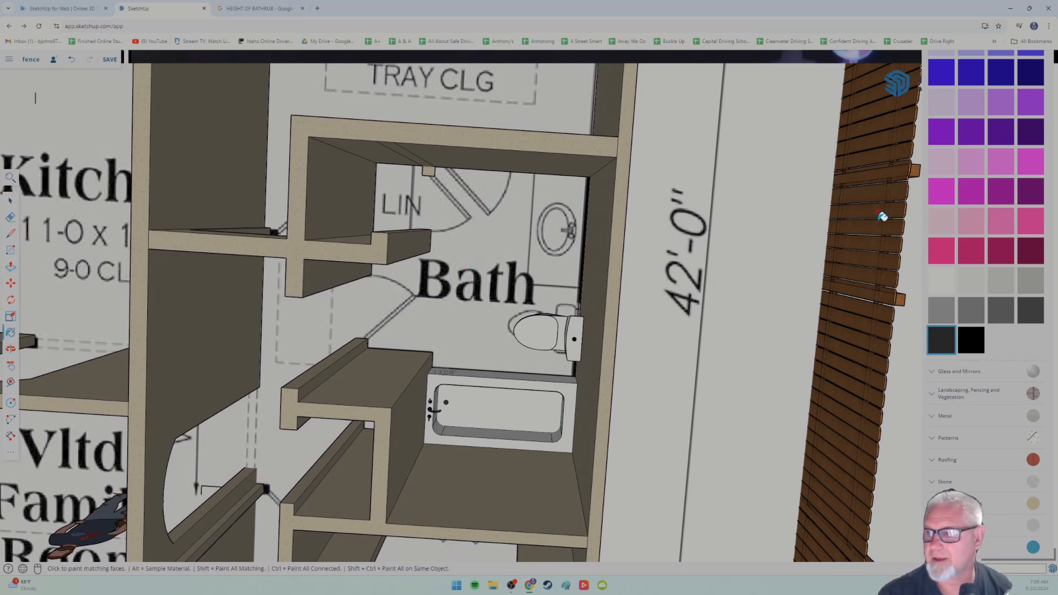
- Examine the sink and linen closet area of the bathroom on the floor plan
scroll(471, 287, down, 5)
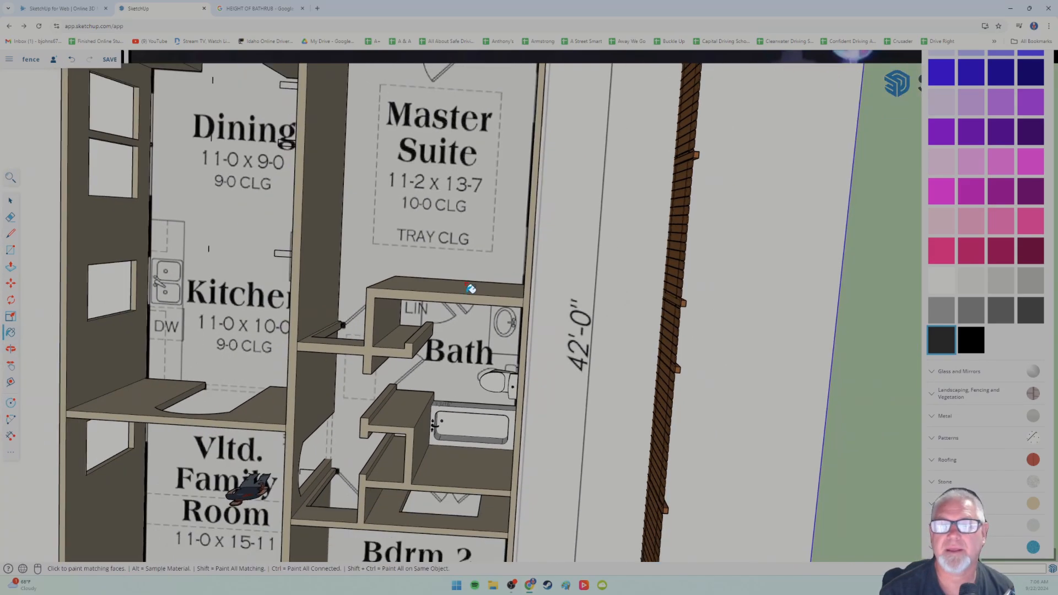
scroll(477, 334, up, 5)
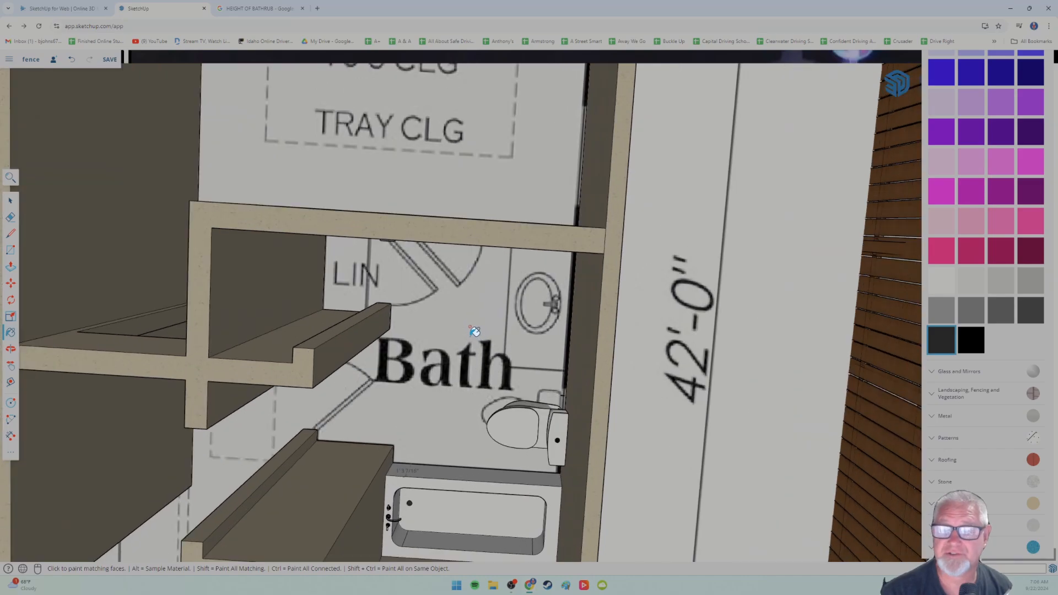
middle_drag(465, 260, 477, 198)
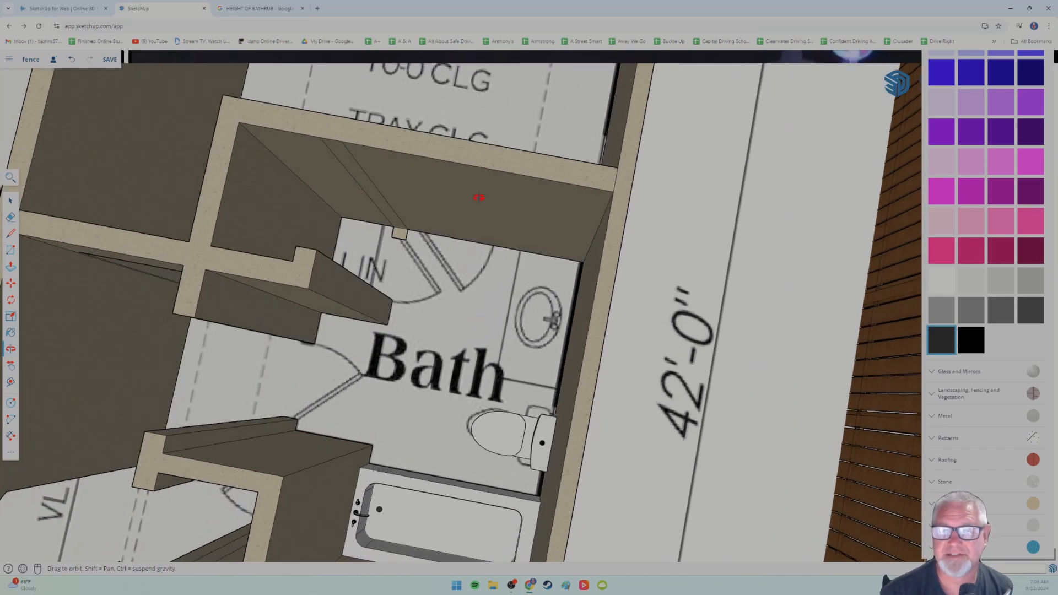
middle_drag(506, 378, 548, 365)
key(b)
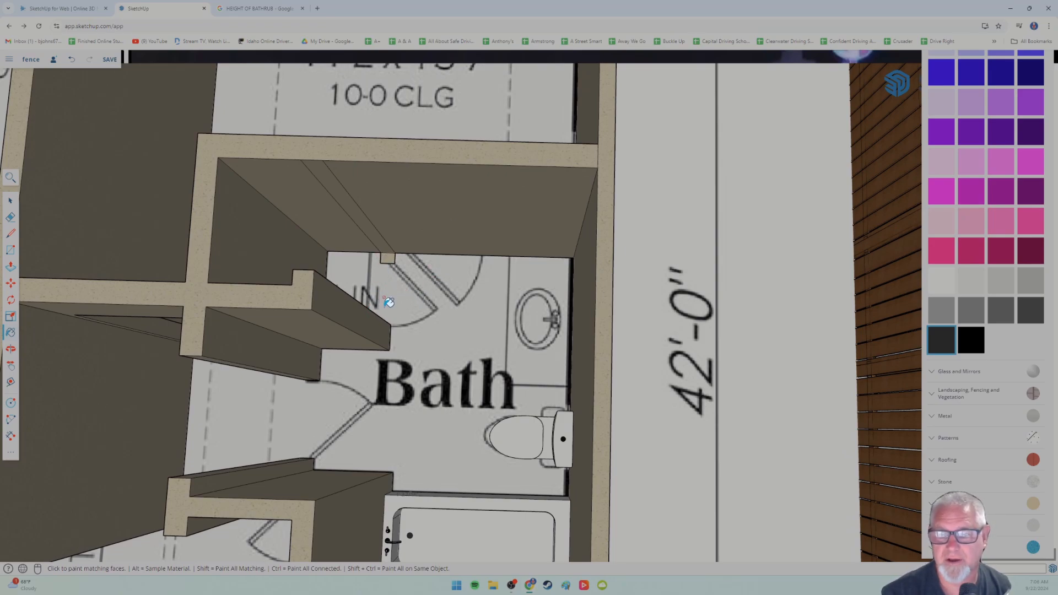
scroll(397, 301, up, 5)
mouse_move(406, 315)
middle_down()
mouse_move(400, 287)
mouse_move(371, 319)
mouse_move(388, 347)
middle_up()
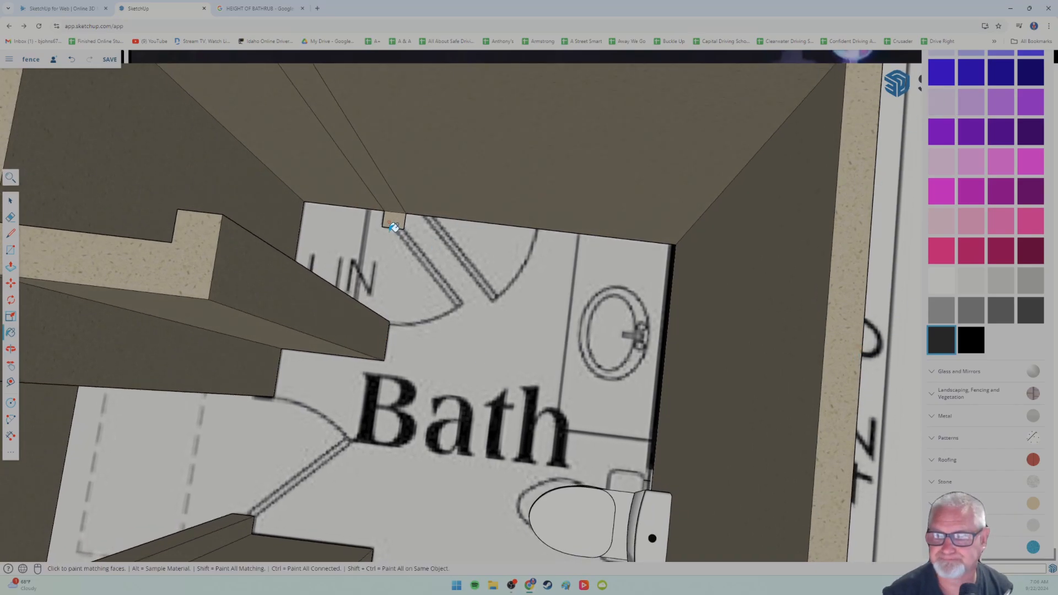
- Trace the sink counter outline on the bathroom floor plan with a rectangle about 3' 11 5/16" long, ending at the wall
mouse_move(446, 371)
middle_down()
mouse_move(655, 365)
mouse_move(548, 359)
mouse_move(599, 331)
middle_up()
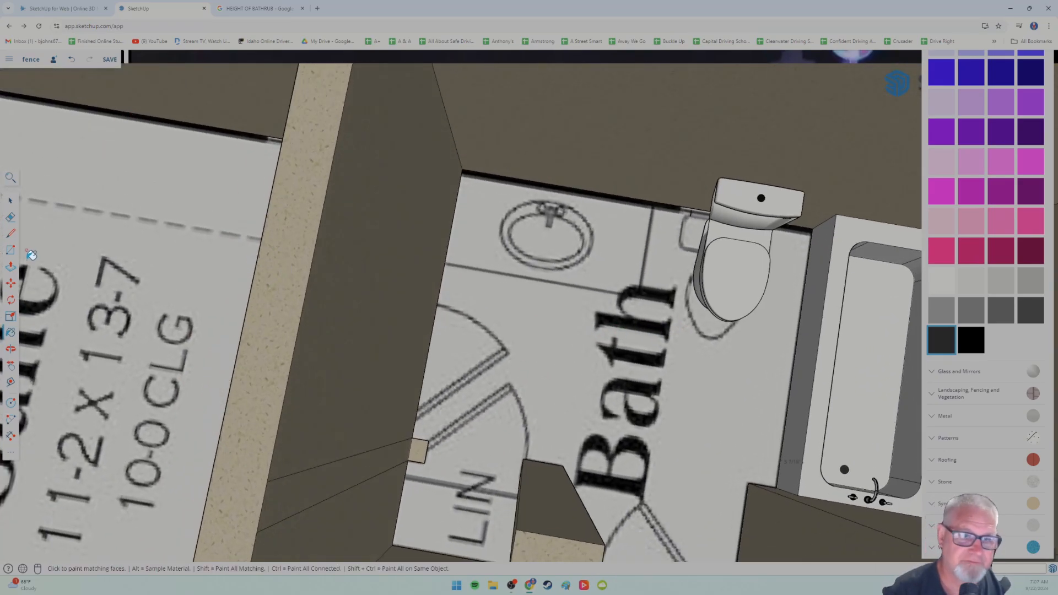
click(10, 252)
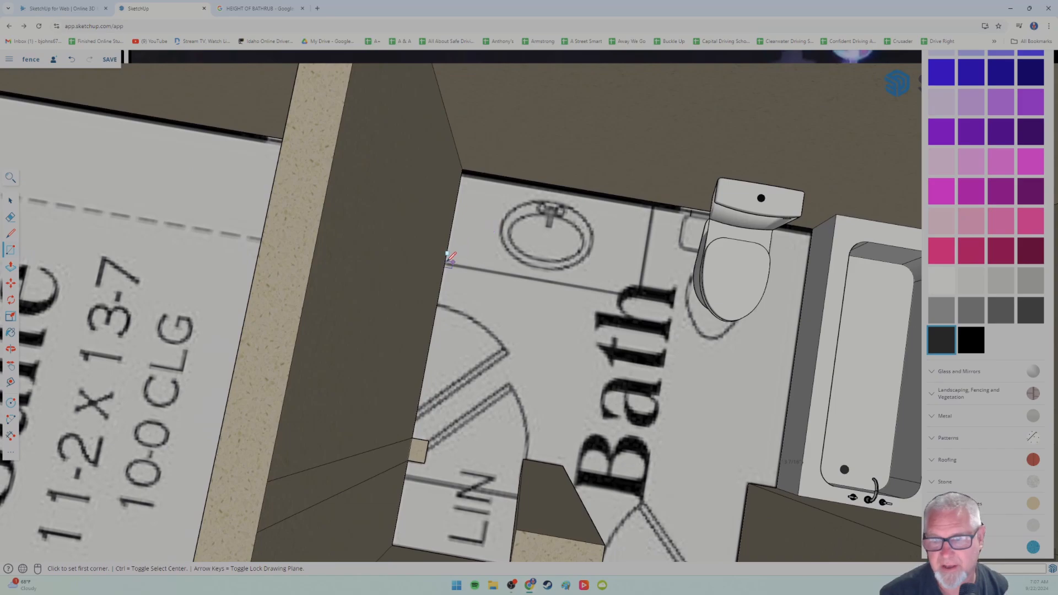
click(445, 262)
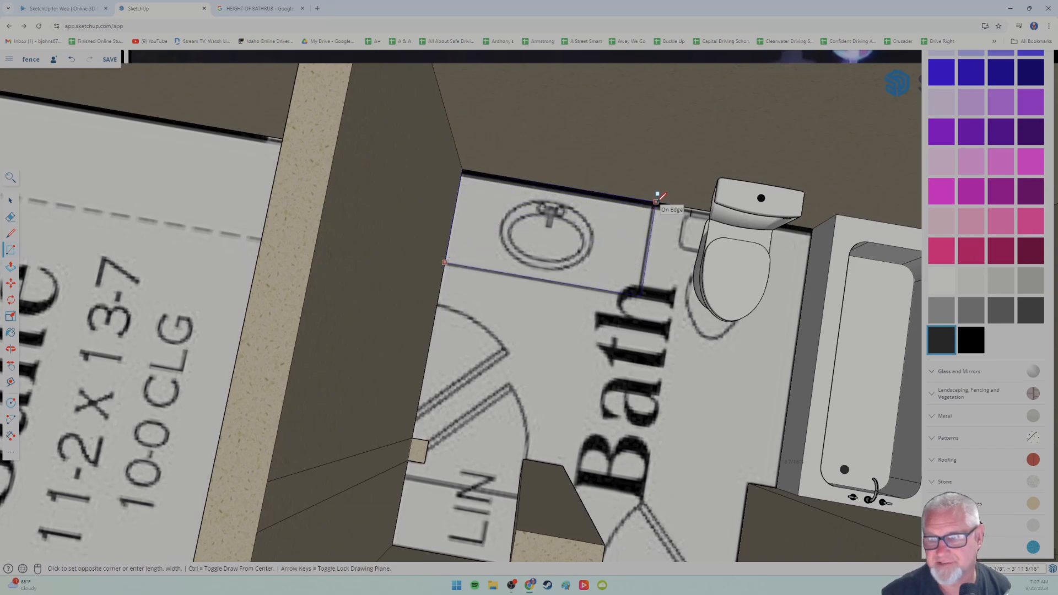
click(656, 202)
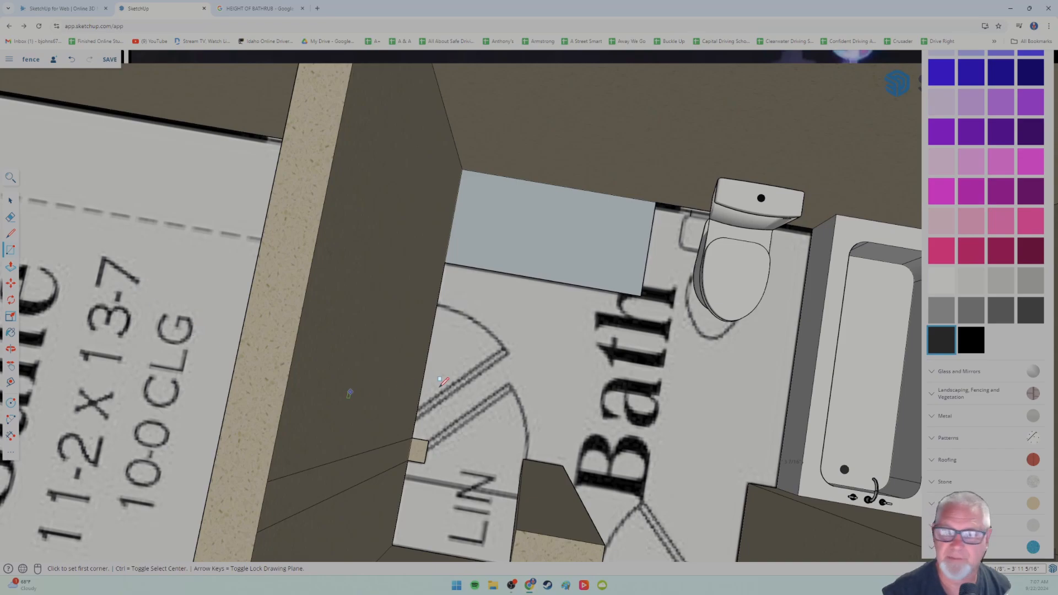
- Try to extrude the counter rectangle upward into a box by eye
middle_drag(443, 382, 136, 215)
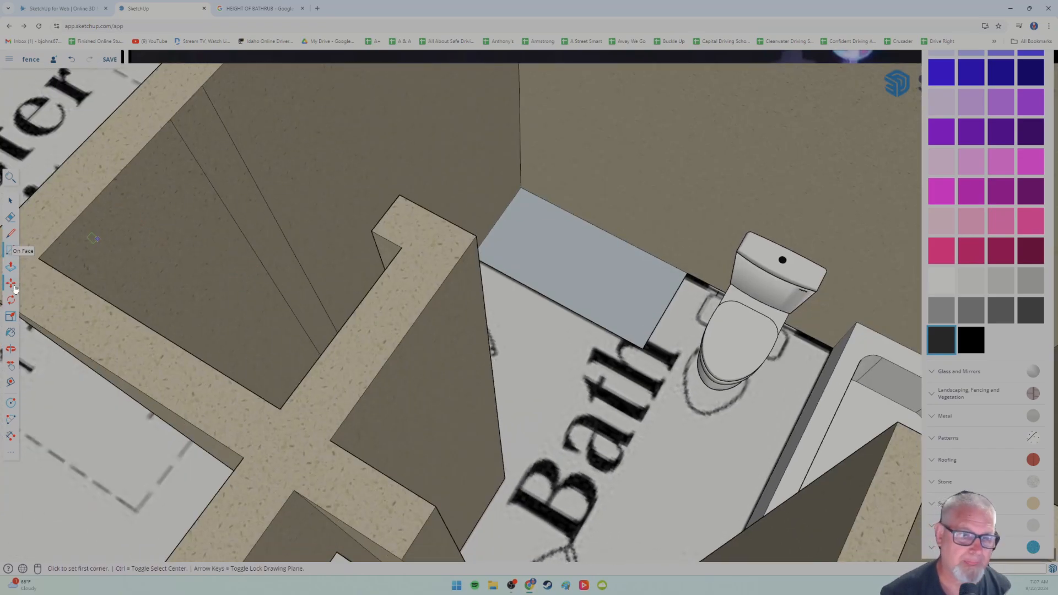
click(11, 269)
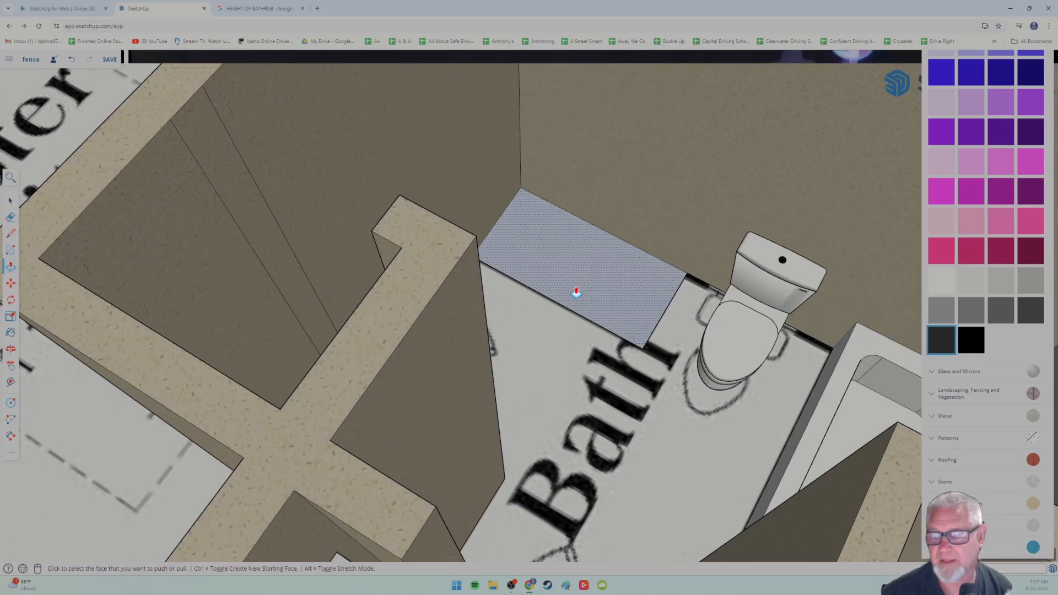
drag(576, 293, 573, 221)
mouse_move(573, 220)
middle_down()
mouse_move(574, 293)
mouse_move(572, 264)
mouse_move(652, 345)
mouse_move(629, 339)
middle_up()
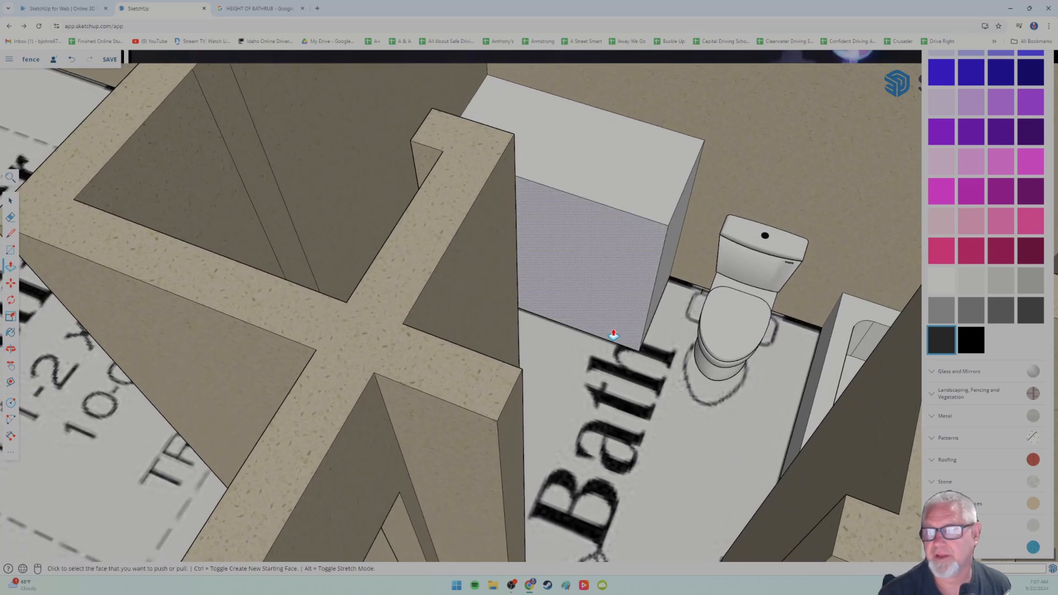
- Switch to the Google page and search for "height of sink in bathroom"
click(259, 8)
drag(221, 75, 60, 65)
text(height of sink)
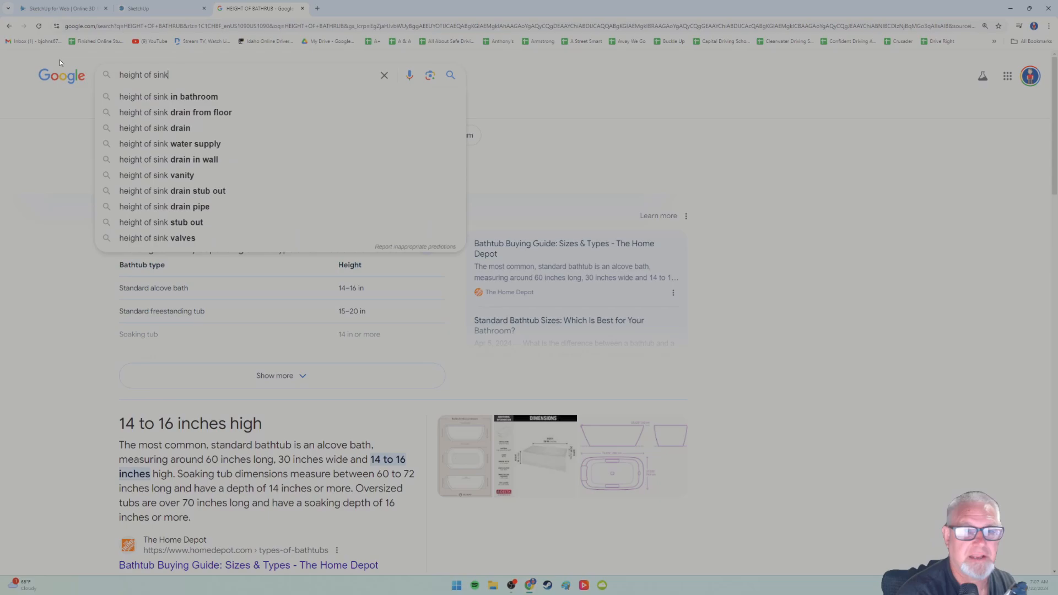
key(Return)
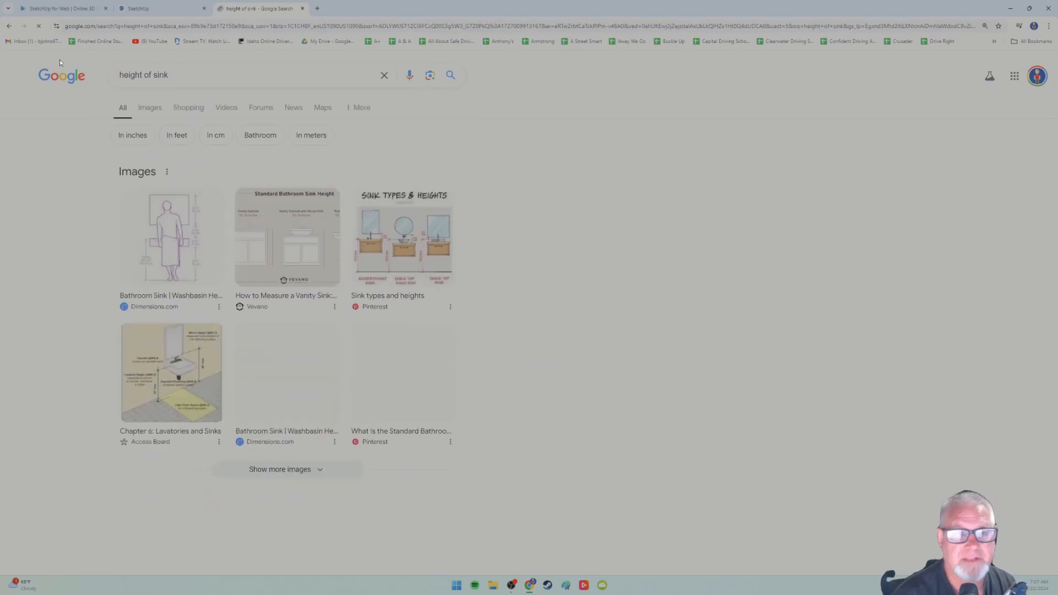
text(in bathroom)
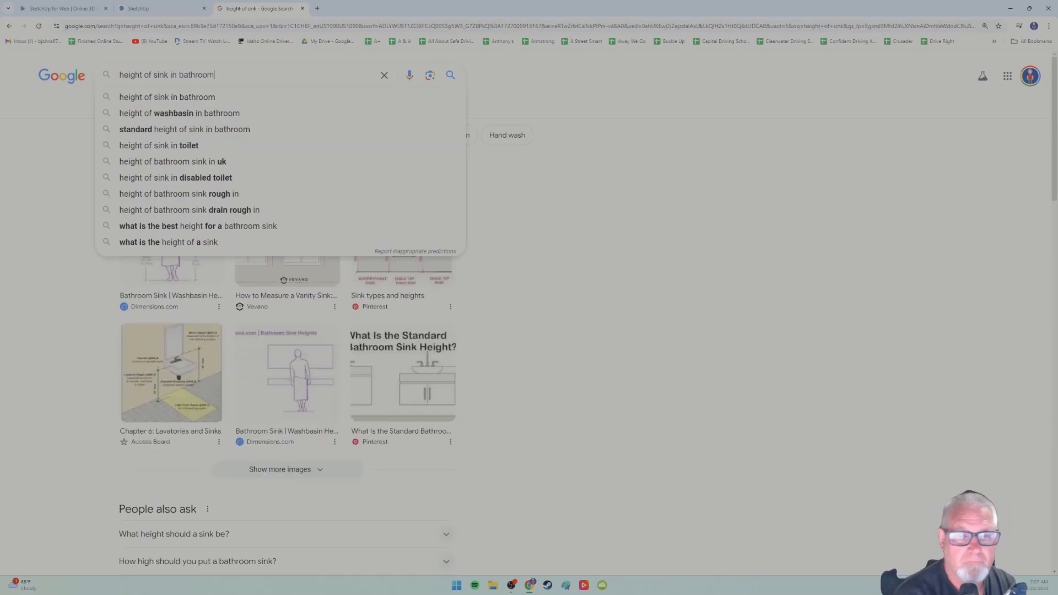
key(Return)
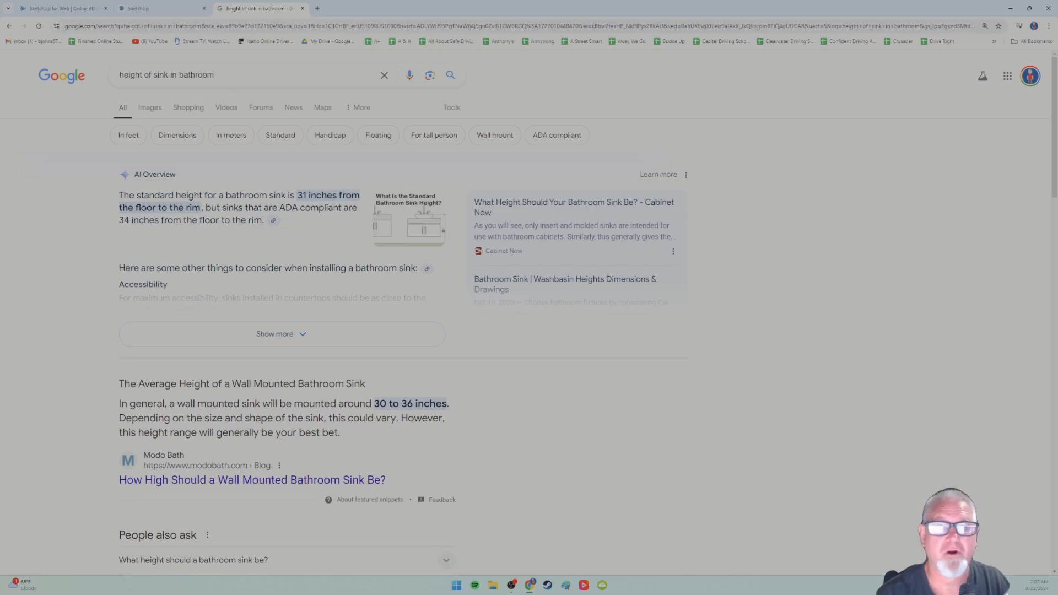
- Return to SketchUp, flatten the counter box to the floor rectangle and extrude it up again as a lower vanity box
click(160, 9)
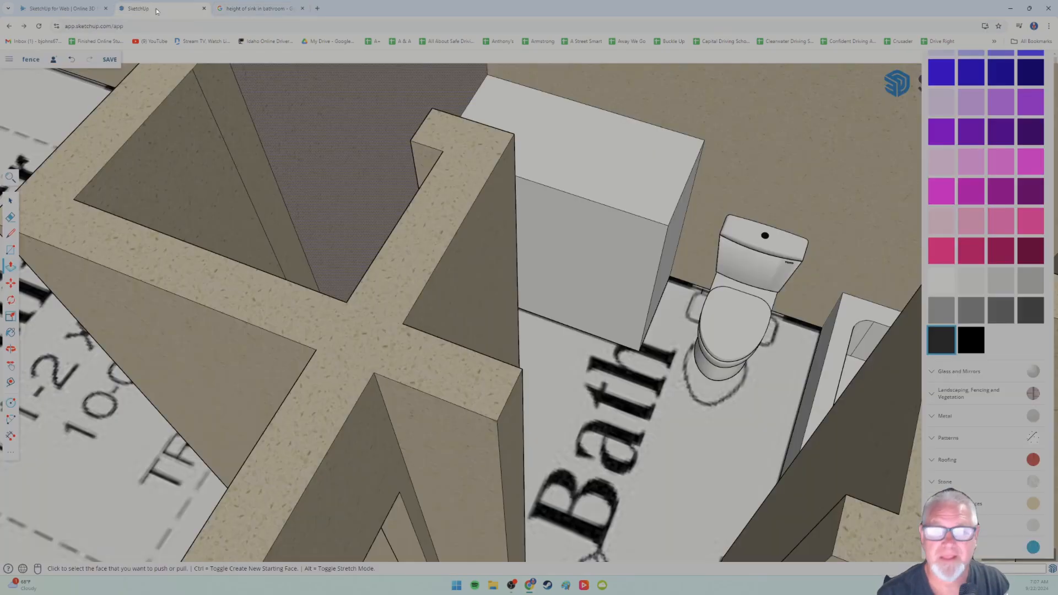
double_click(612, 178)
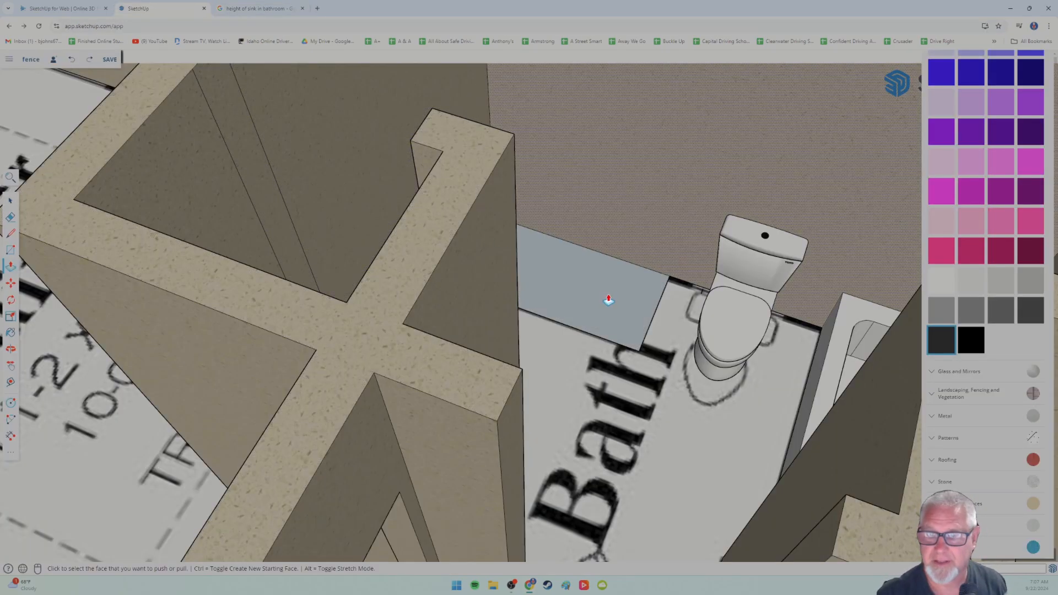
drag(609, 265, 611, 232)
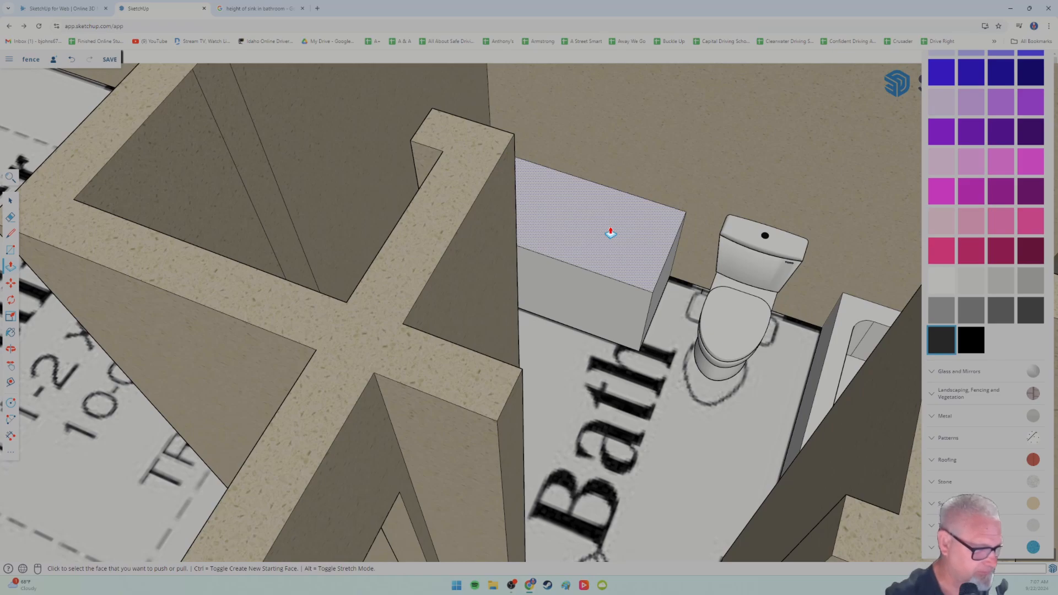
click(611, 232)
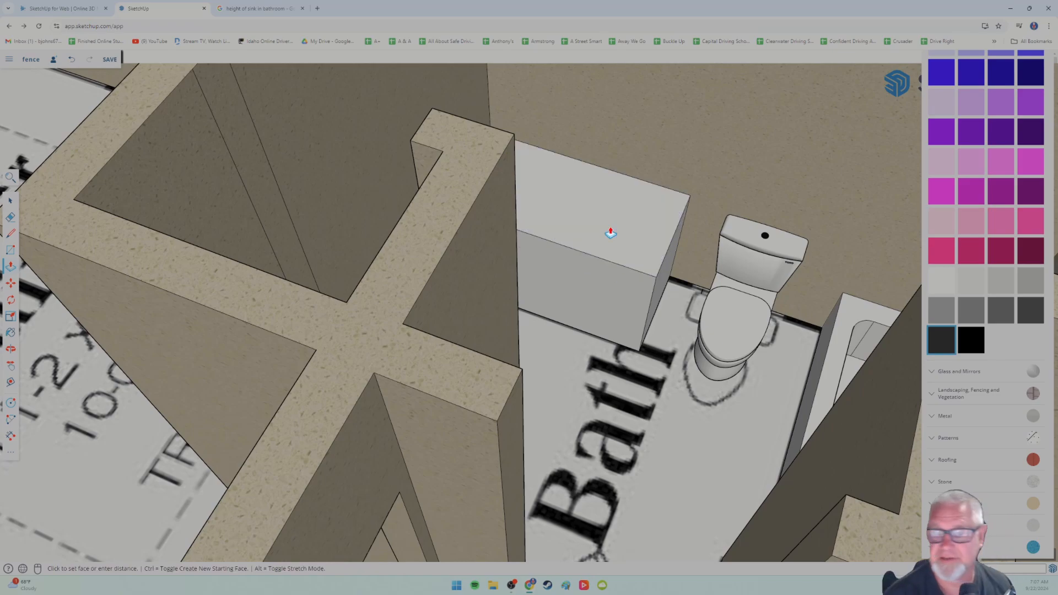
middle_drag(620, 334, 588, 281)
scroll(592, 298, up, 3)
scroll(592, 297, up, 3)
key(p)
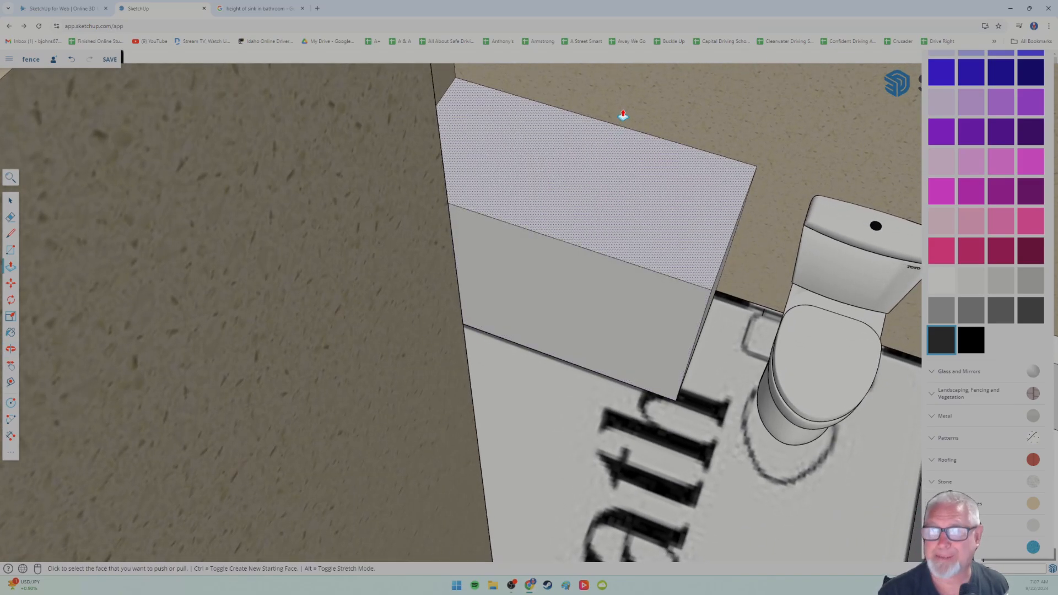
- Search the 3D Warehouse for "bathroom sink"
scroll(1039, 242, up, 3)
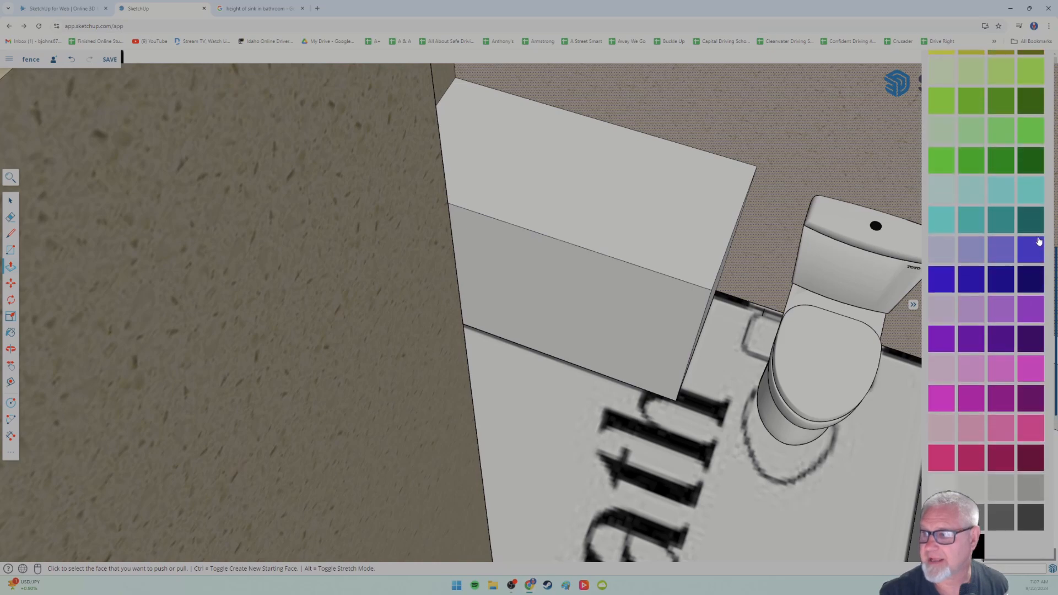
scroll(1039, 241, up, 5)
scroll(1014, 176, up, 3)
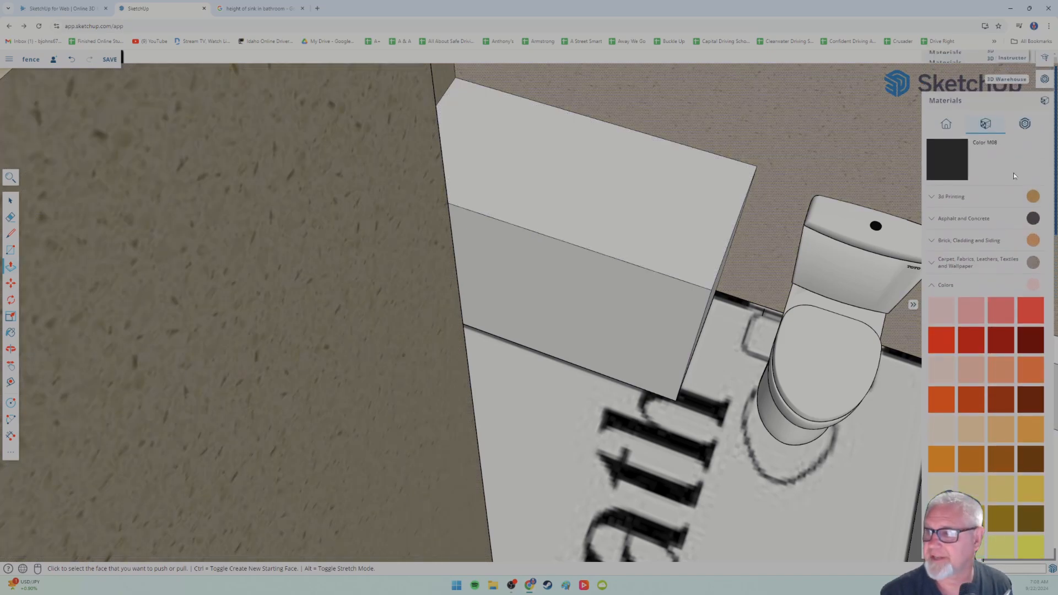
scroll(1014, 177, up, 2)
click(1045, 124)
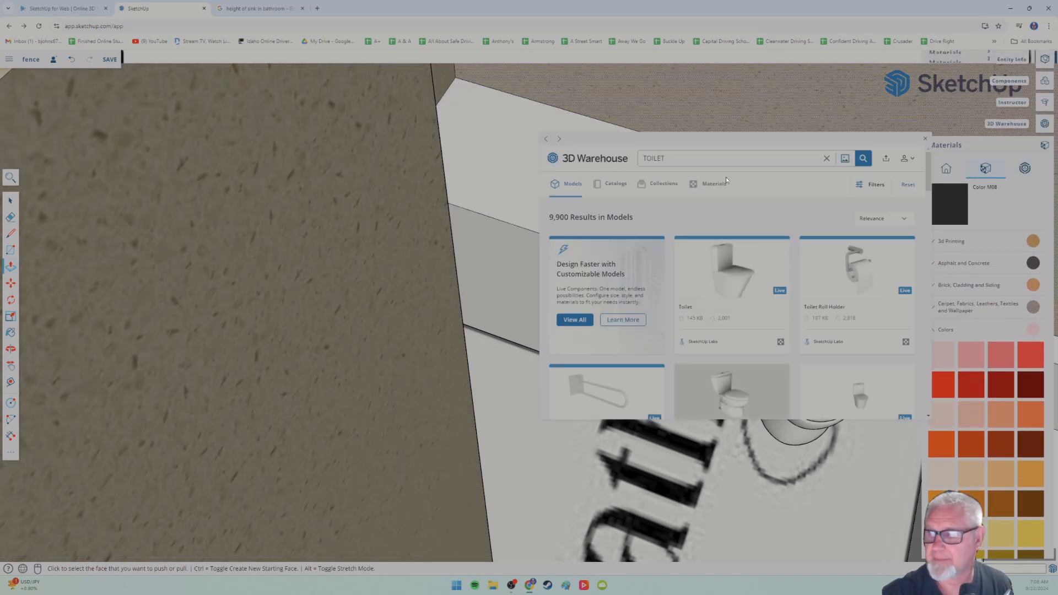
text(bathr)
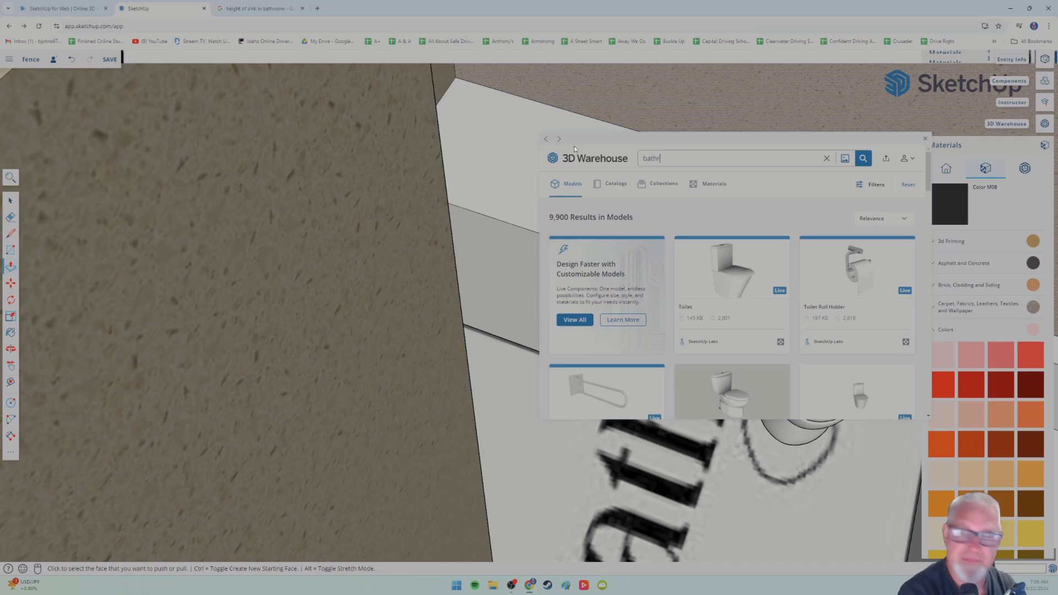
text(oom sink)
key(Return)
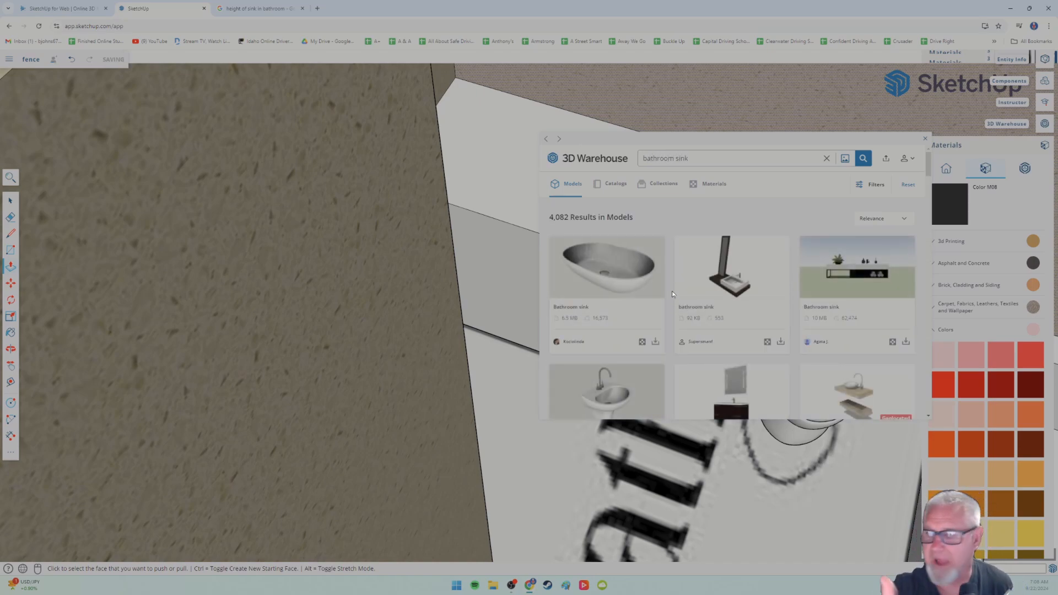
- Browse the bathroom sink models for one with a cabinet that could replace the hand-built vanity box
scroll(657, 314, down, 2)
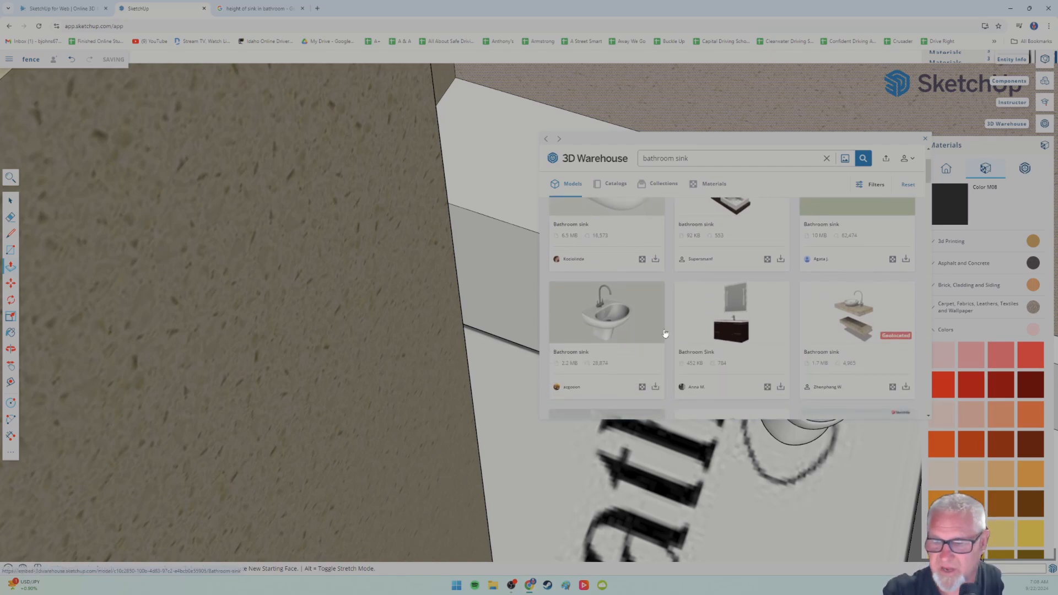
scroll(658, 337, down, 10)
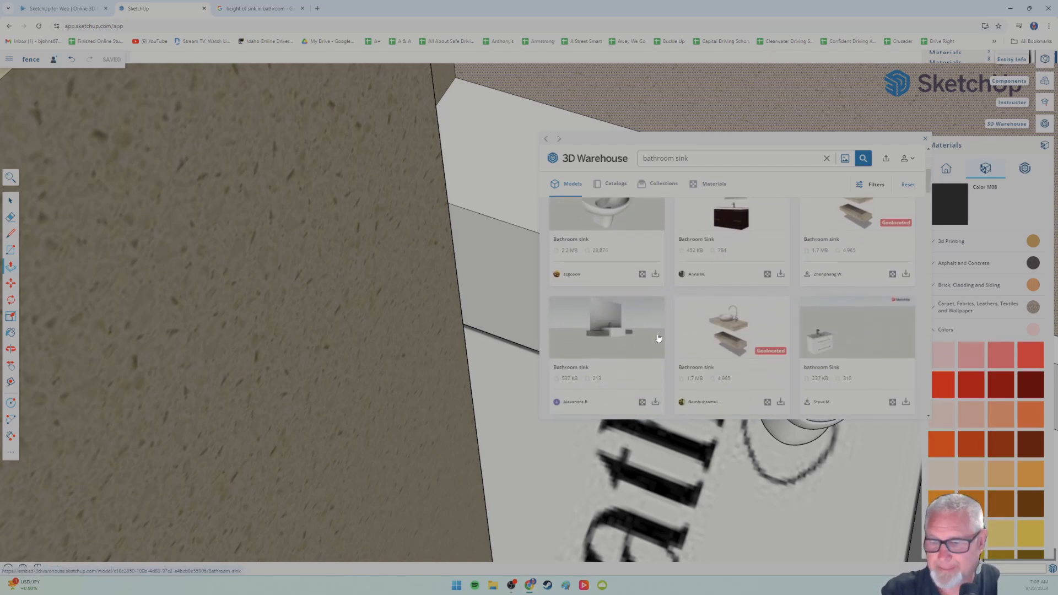
scroll(658, 336, down, 3)
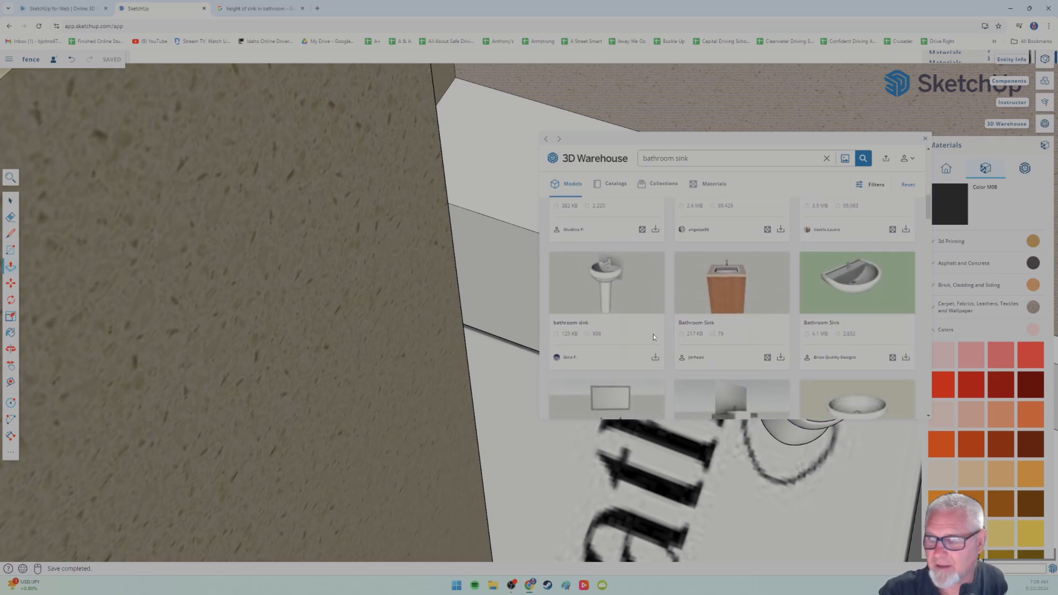
scroll(697, 349, down, 2)
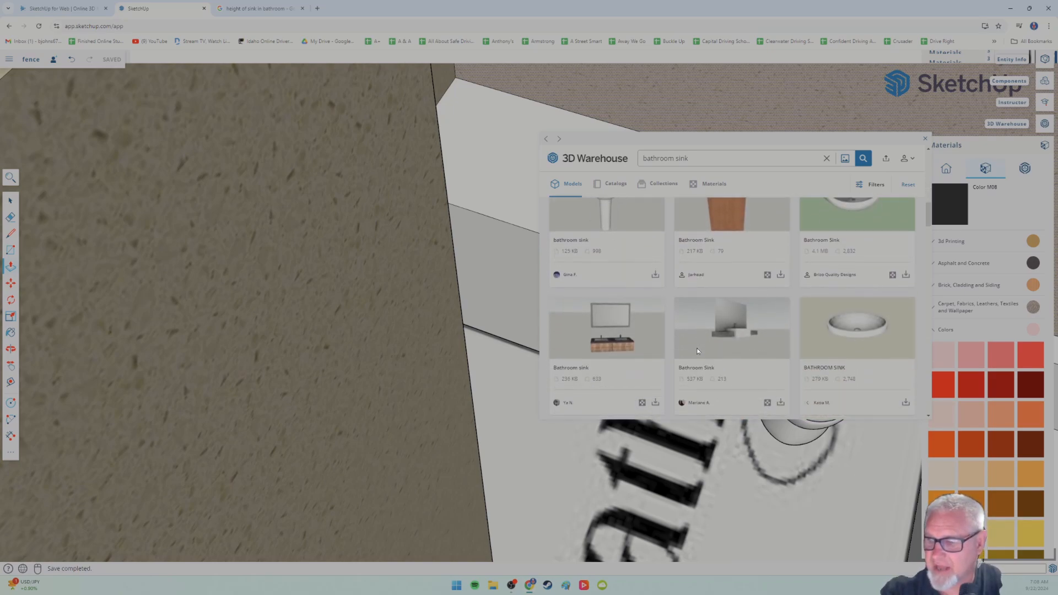
scroll(705, 352, up, 5)
scroll(709, 353, down, 6)
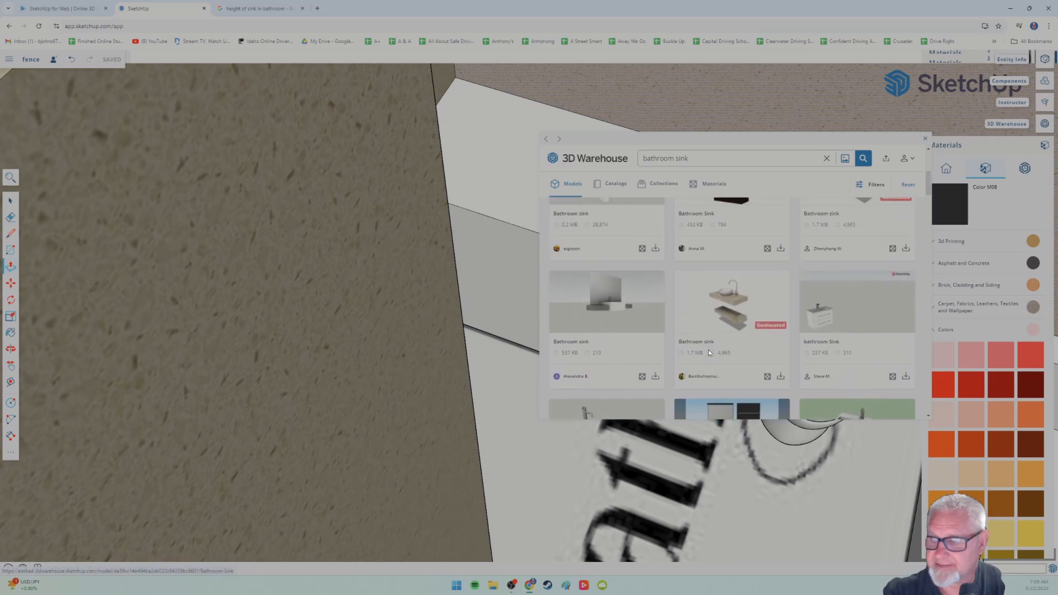
scroll(709, 353, up, 2)
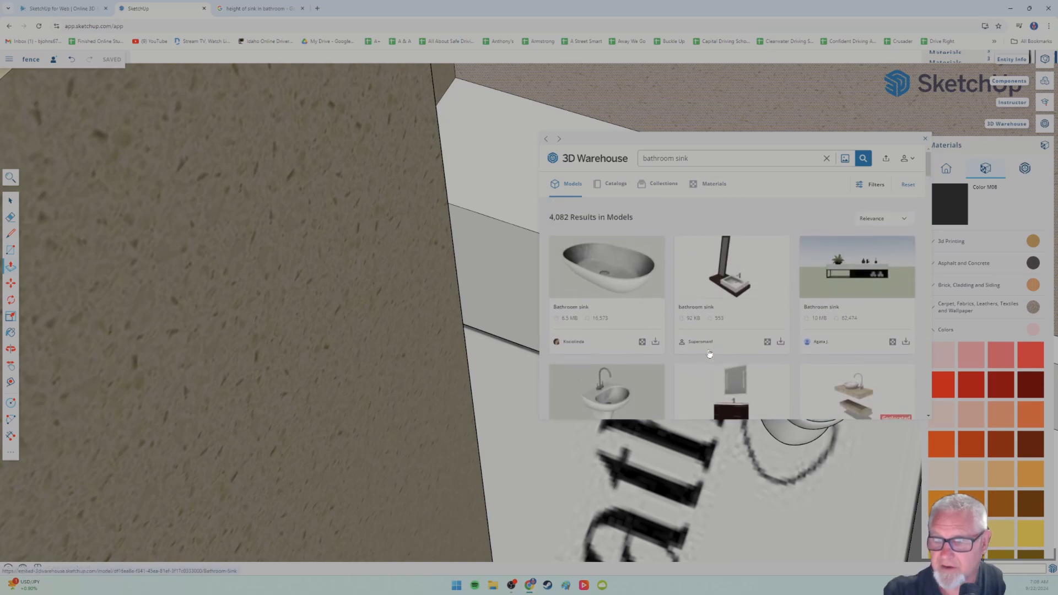
scroll(709, 353, down, 2)
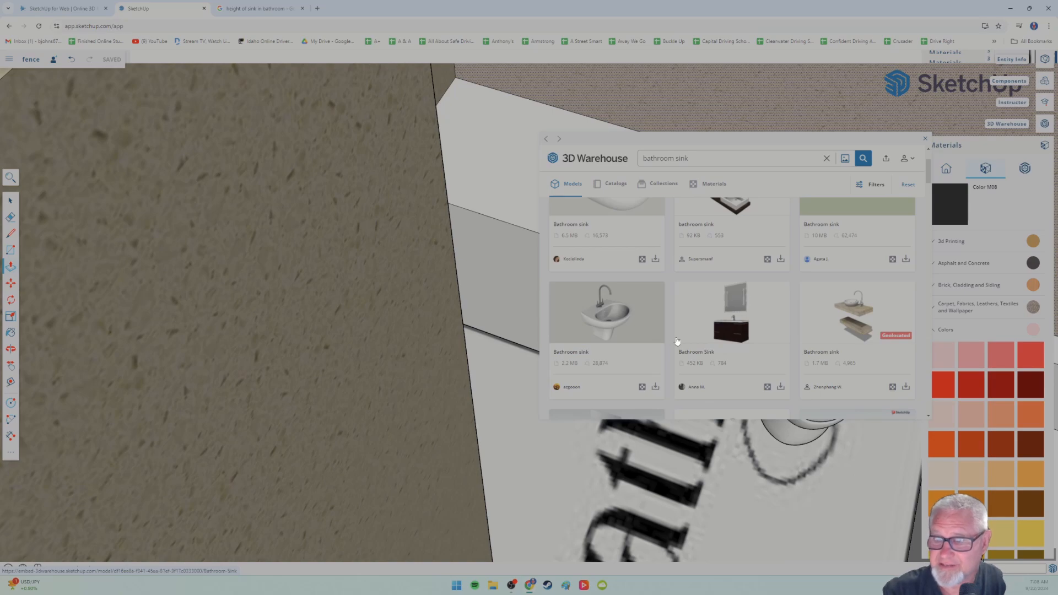
scroll(678, 344, up, 3)
scroll(704, 343, down, 5)
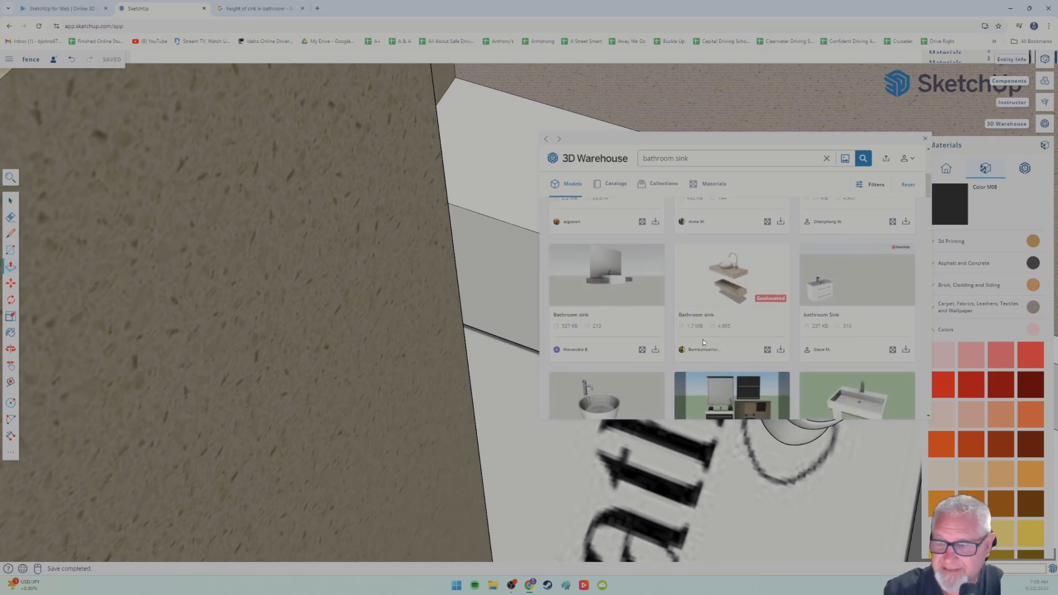
scroll(703, 343, down, 2)
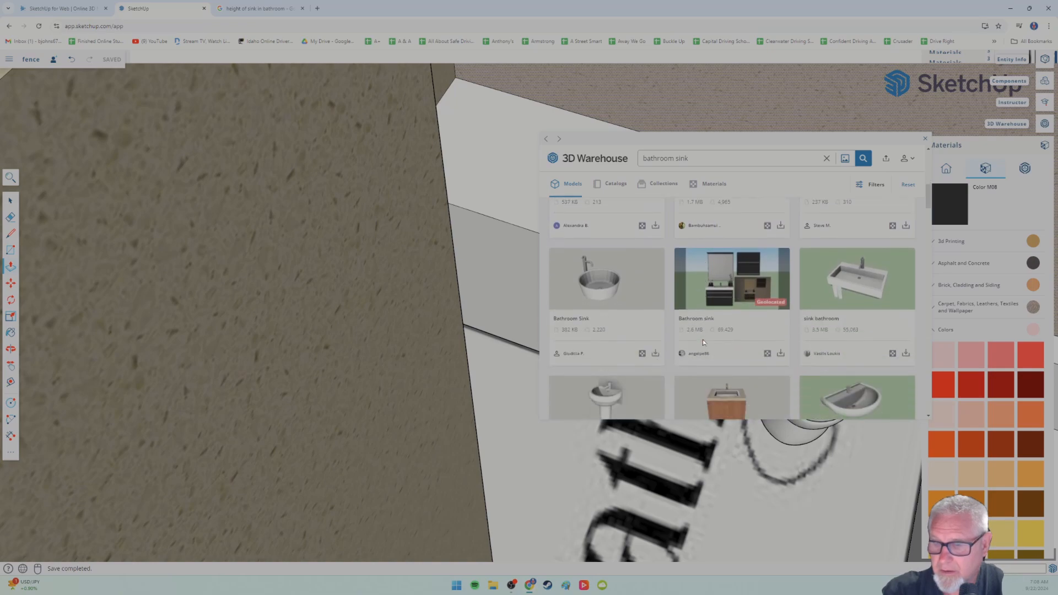
scroll(703, 343, up, 2)
scroll(703, 343, down, 4)
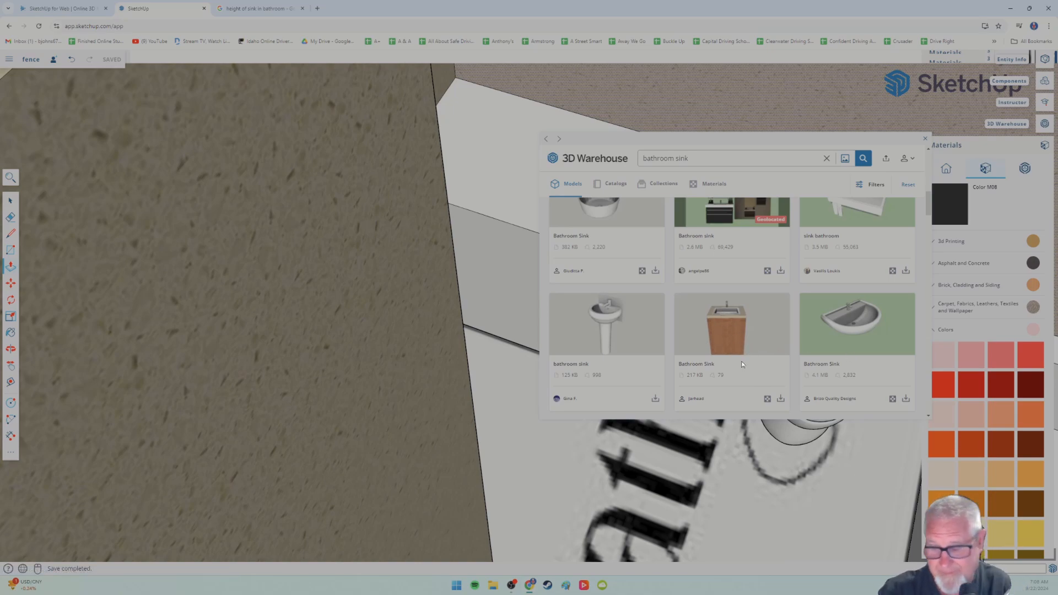
- Import the Modern Bathroom Sink model and place it on the bathroom floor in front of the vanity box
scroll(741, 364, down, 3)
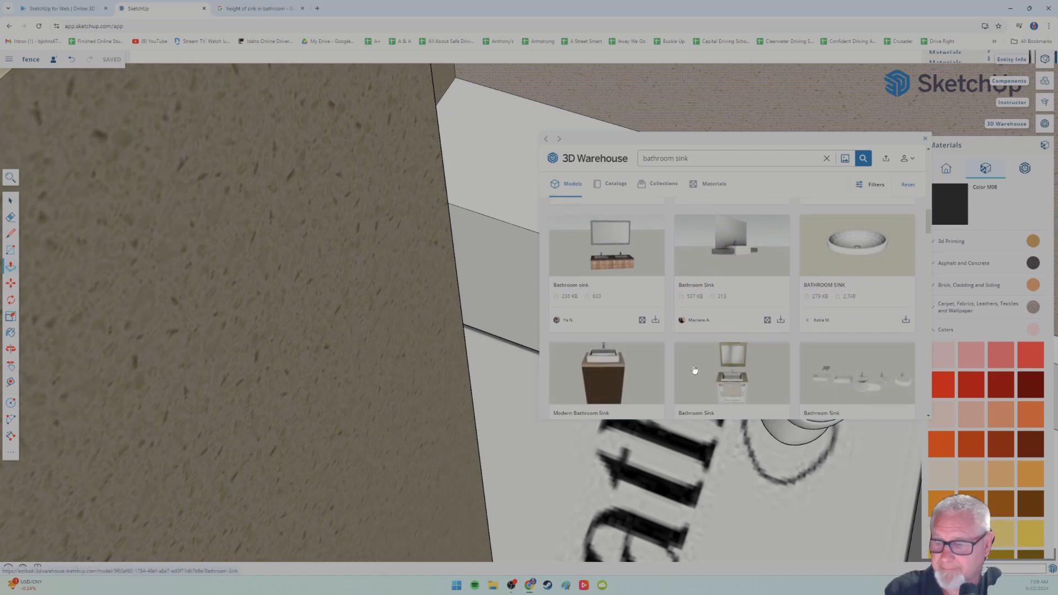
scroll(695, 370, down, 3)
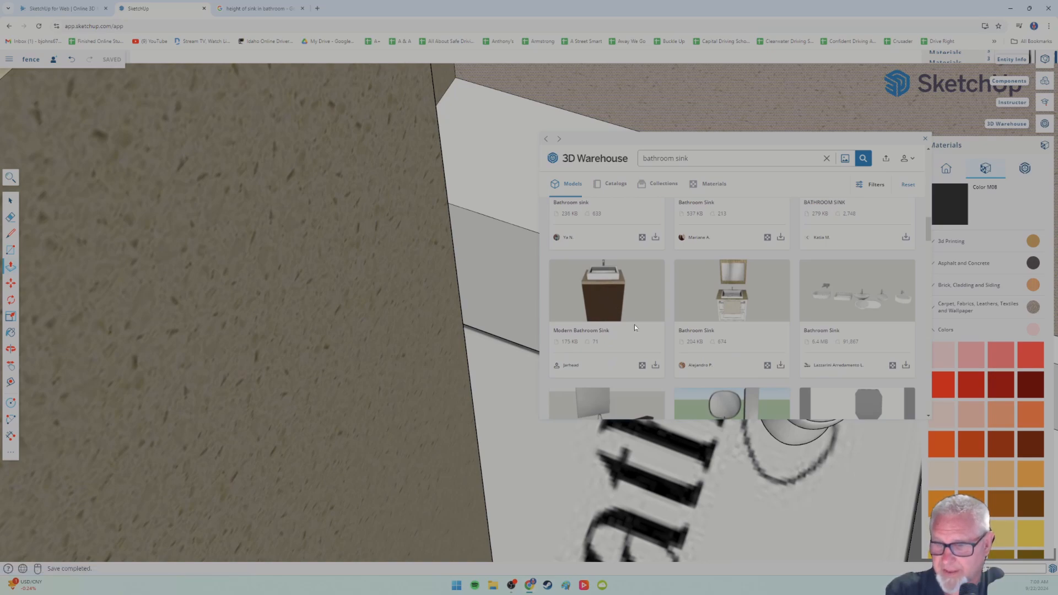
click(655, 365)
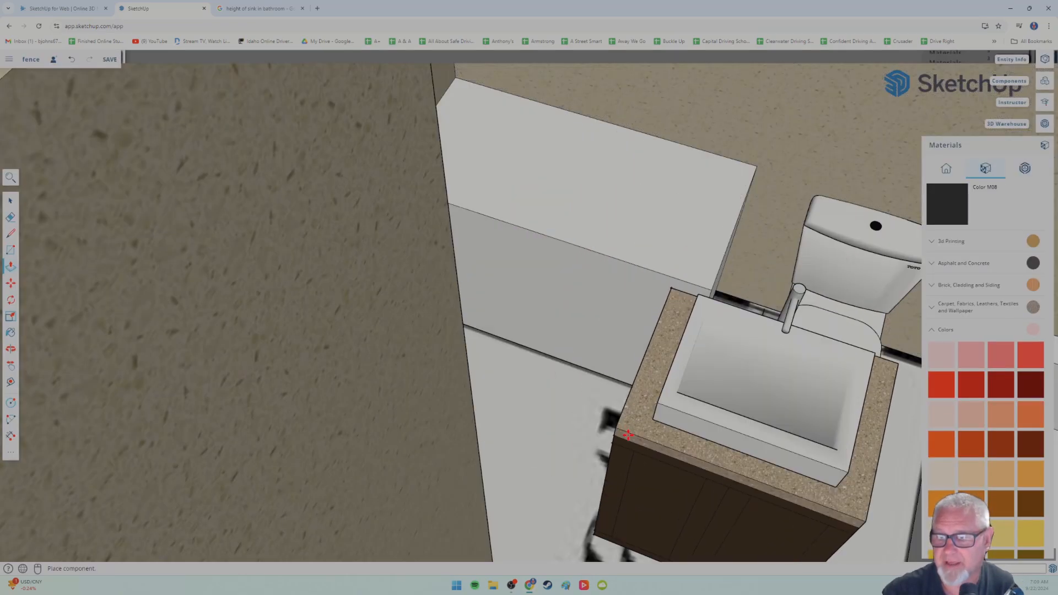
click(628, 422)
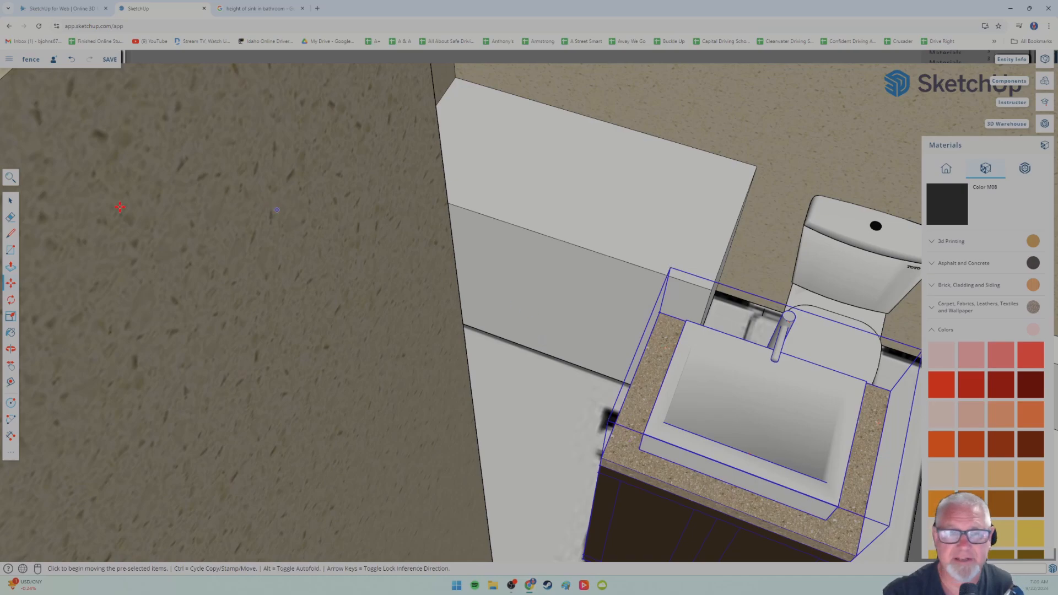
- Delete the top, front, back, toilet-side and floor faces of the plain vanity box
click(11, 202)
click(556, 193)
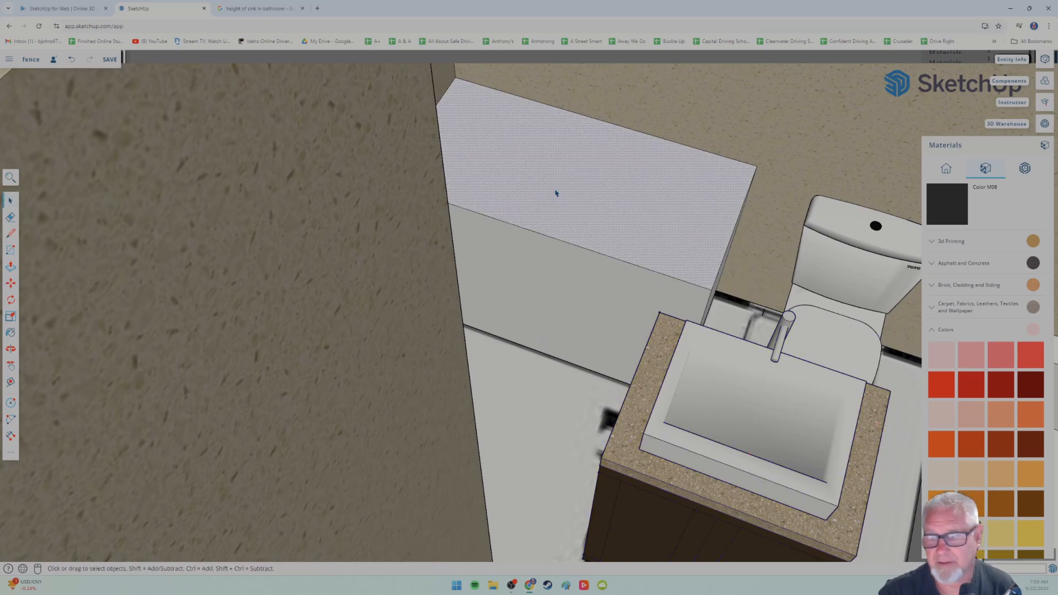
key(Delete)
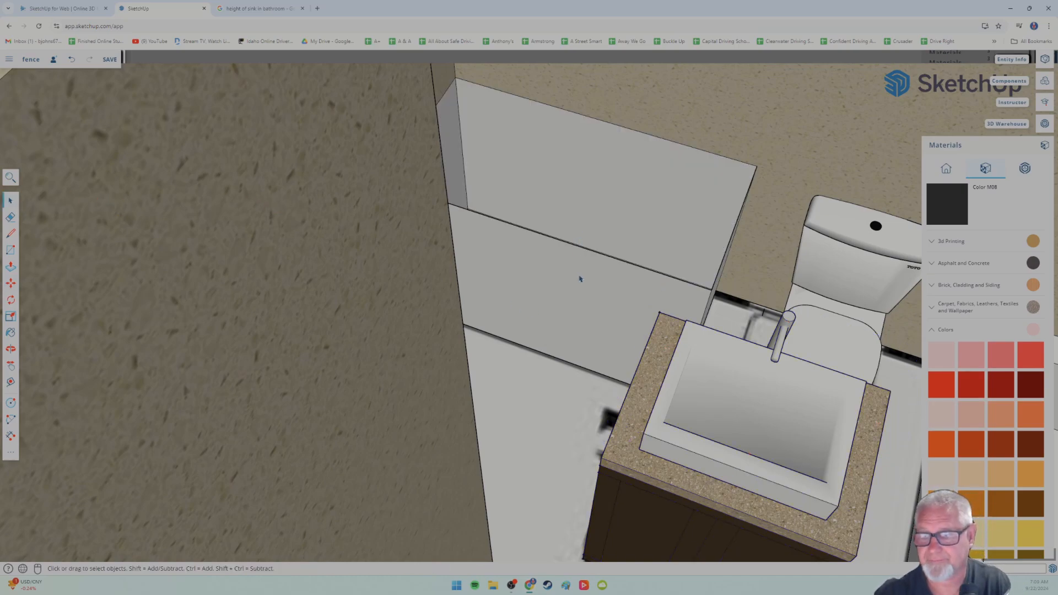
click(595, 271)
key(Delete)
click(693, 242)
key(Delete)
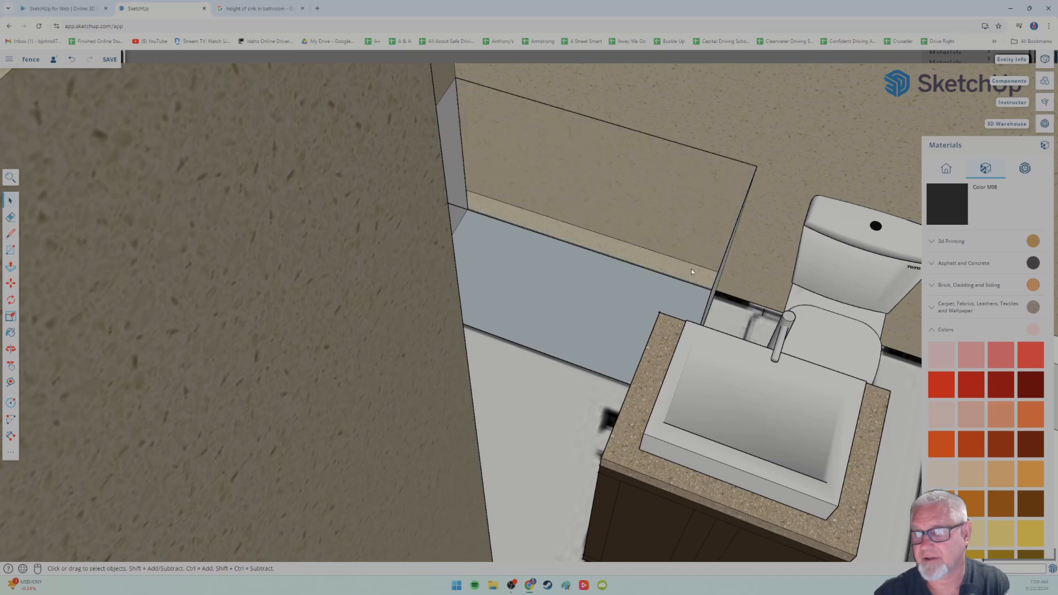
middle_drag(691, 272, 662, 293)
key(Delete)
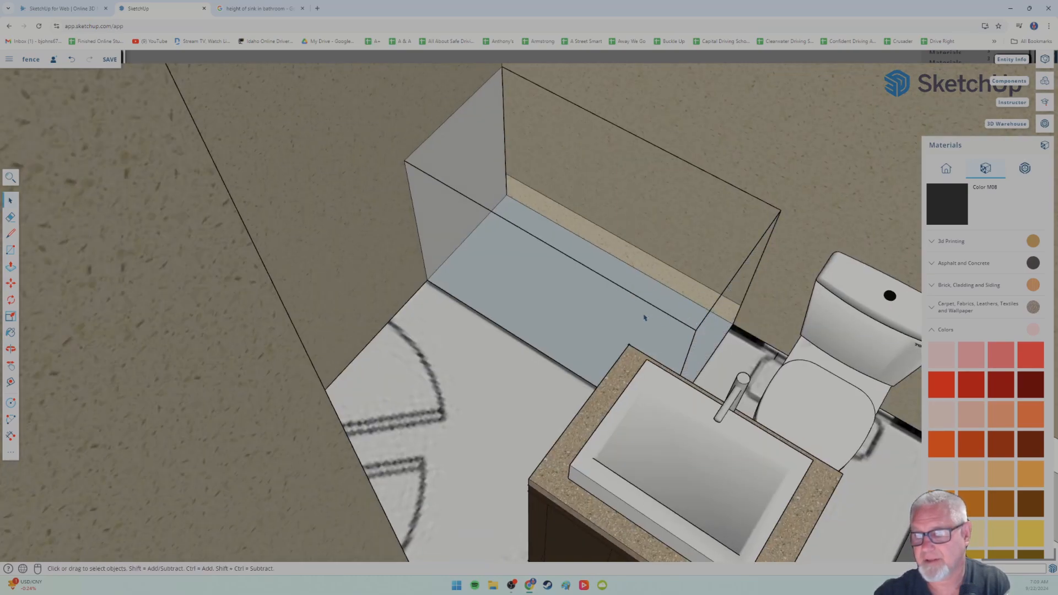
click(650, 313)
key(Delete)
- Delete the leftover edges of the vanity box and its last side face against the wall
click(659, 313)
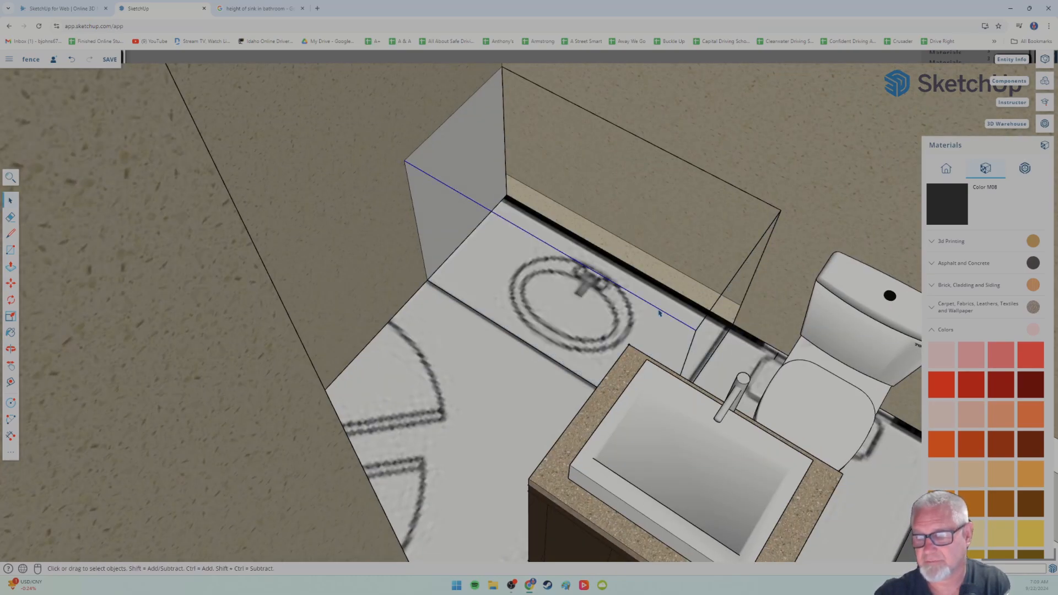
key(Delete)
key(Delete)
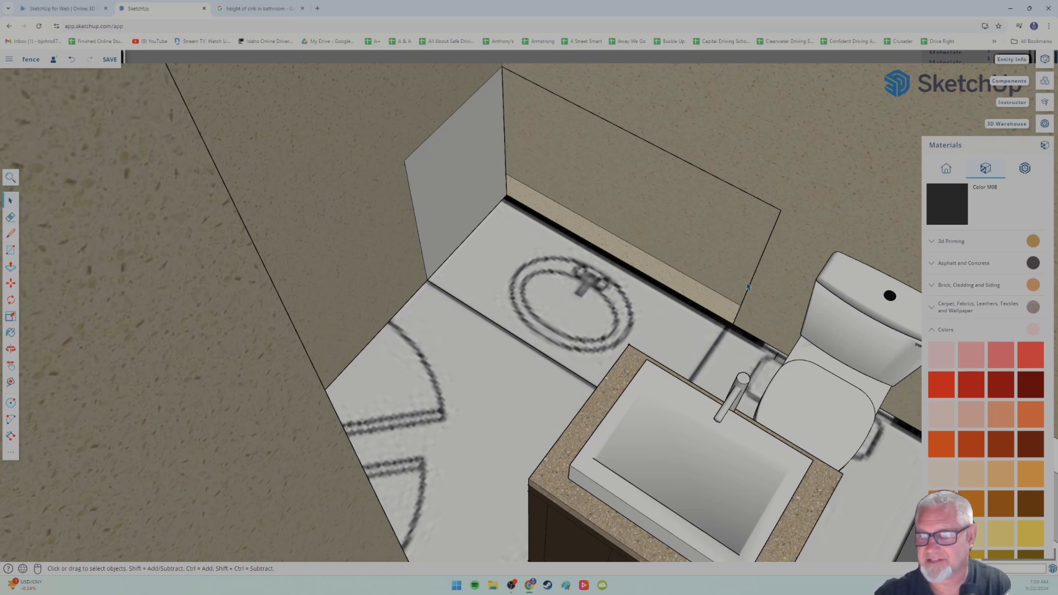
key(Delete)
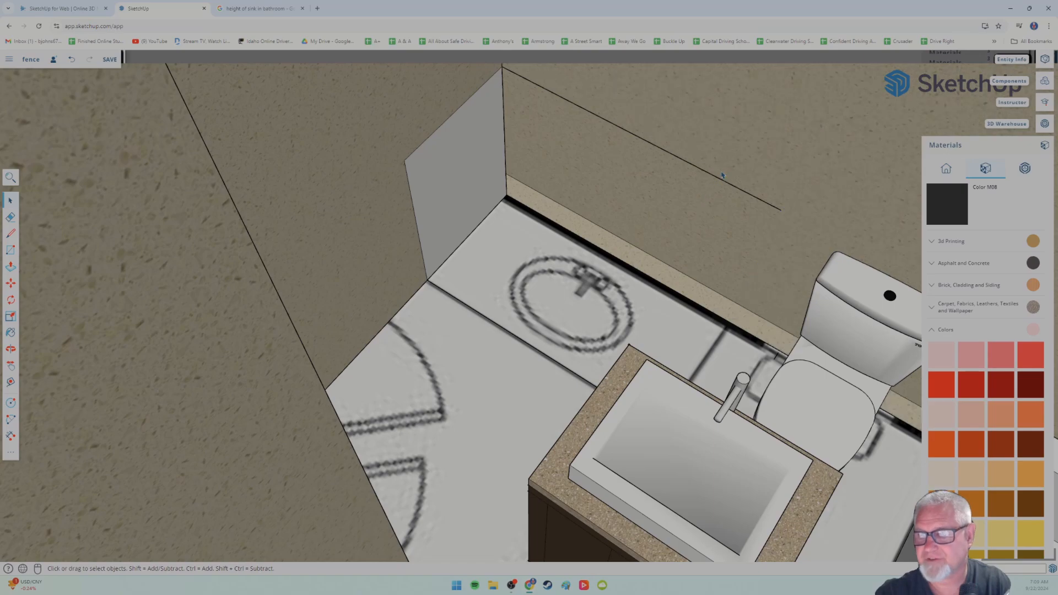
key(Delete)
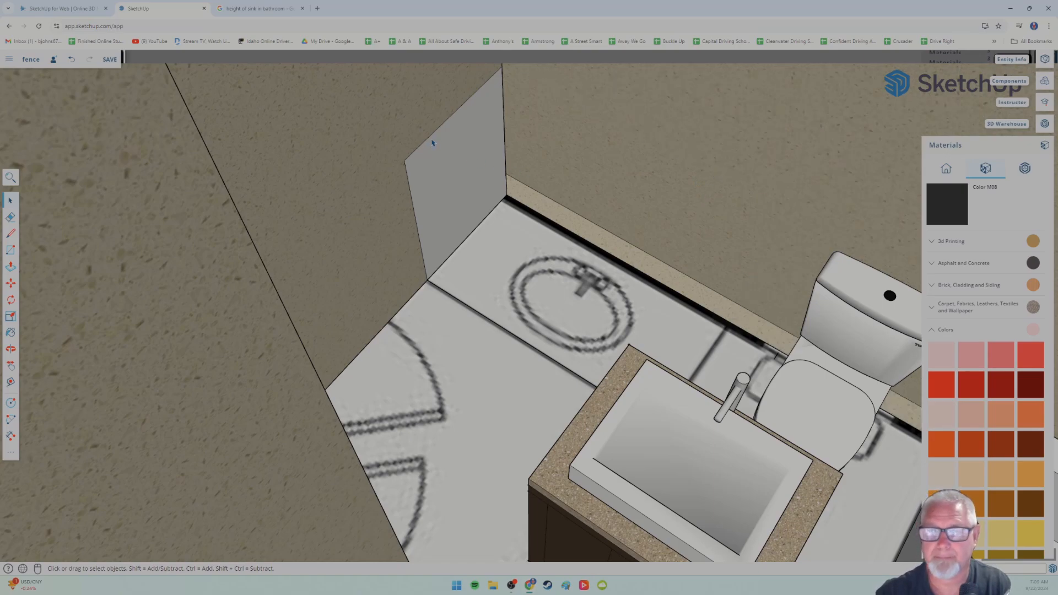
key(Delete)
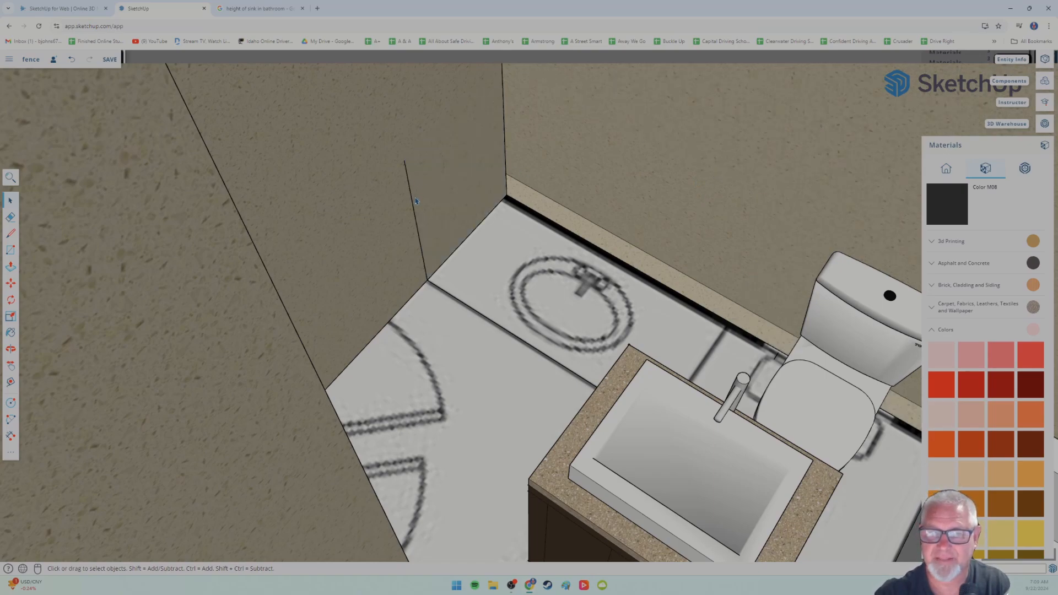
click(414, 210)
key(Delete)
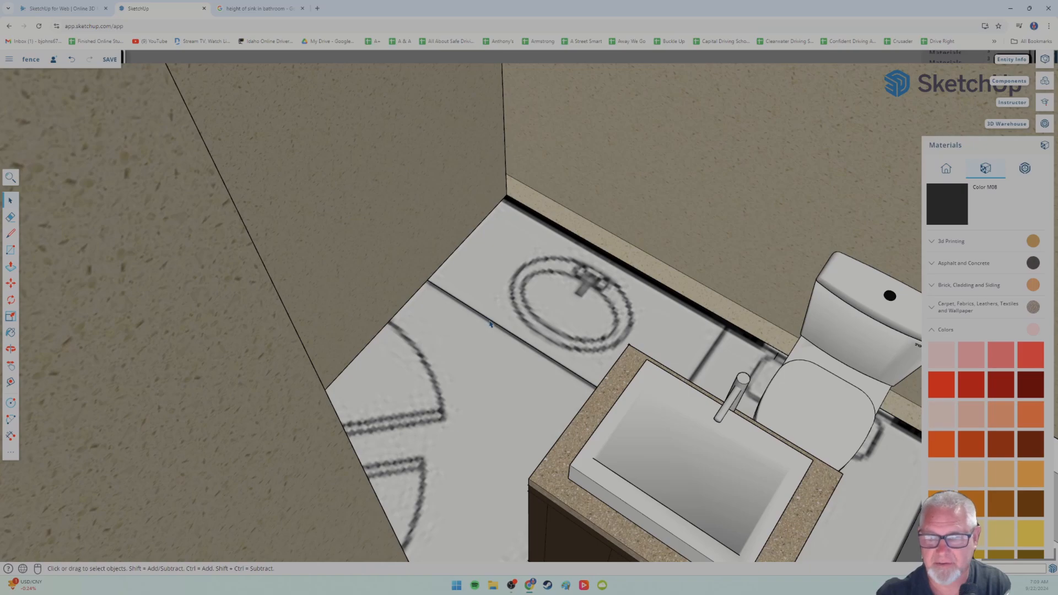
- Move the imported sink cabinet onto the oval sink drawn on the floor plan
middle_drag(490, 401, 468, 379)
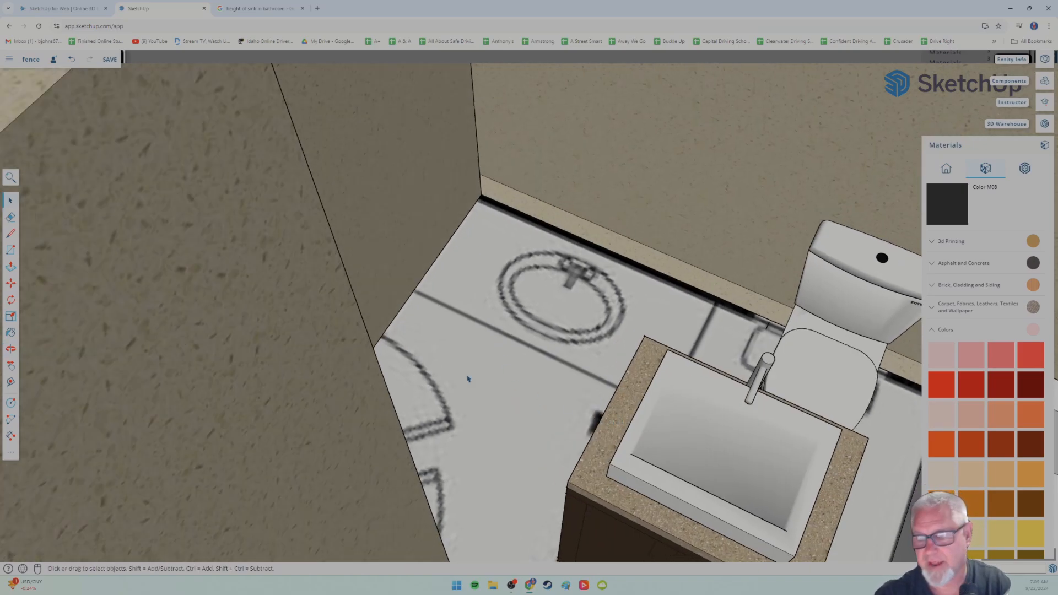
click(11, 284)
click(634, 463)
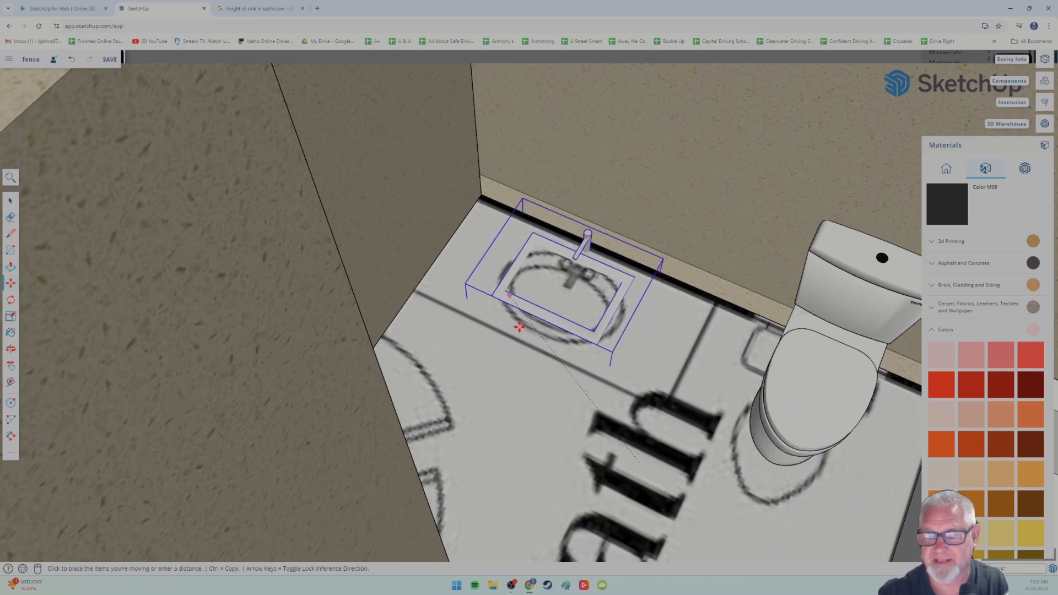
click(512, 292)
- Raise the sunken sink cabinet so it stands on the bathroom floor in front of the wall
middle_drag(557, 390, 582, 315)
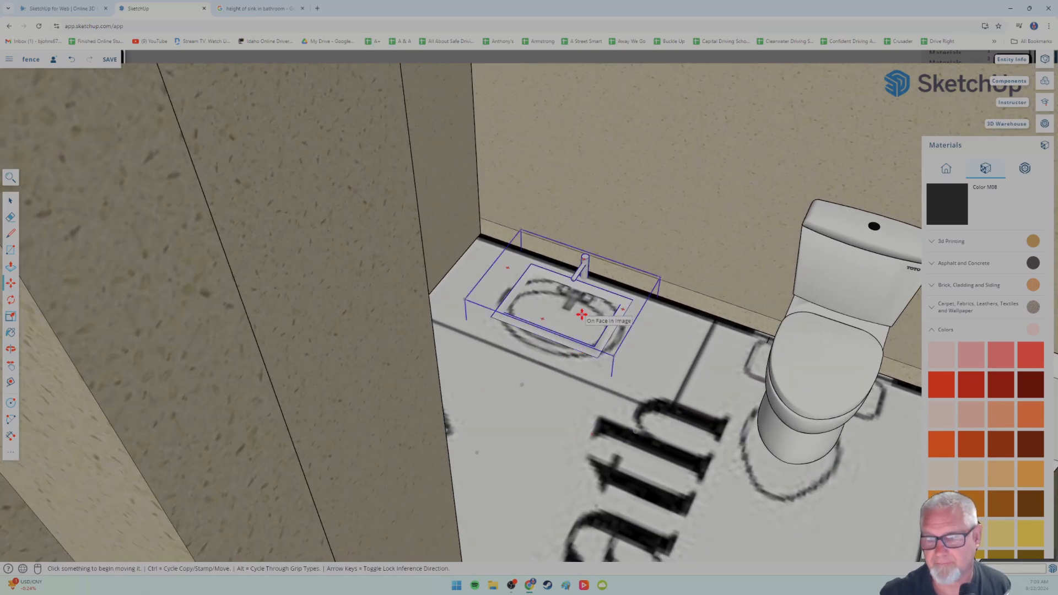
click(583, 298)
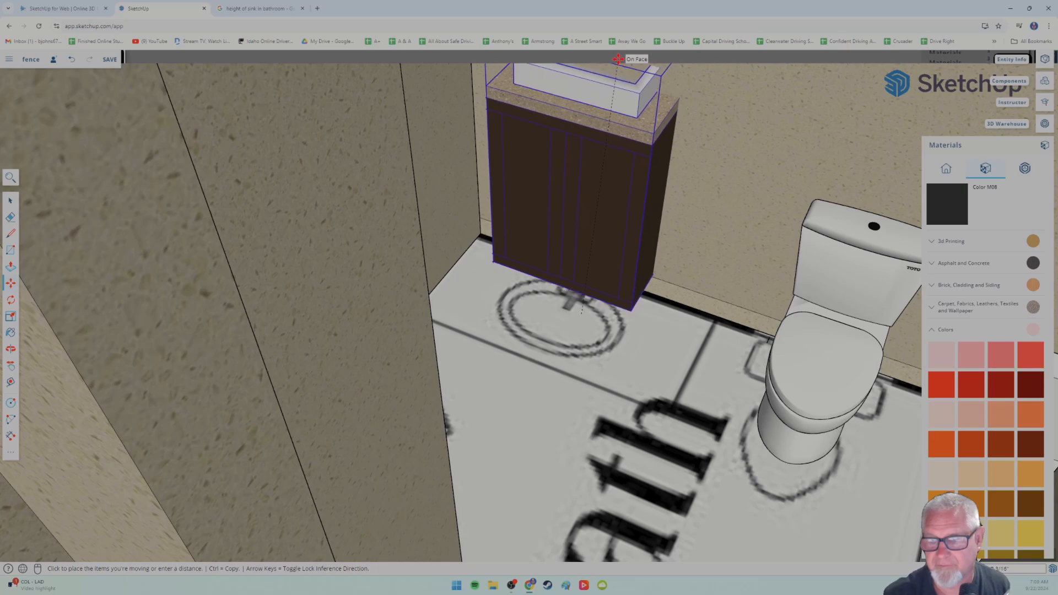
click(617, 65)
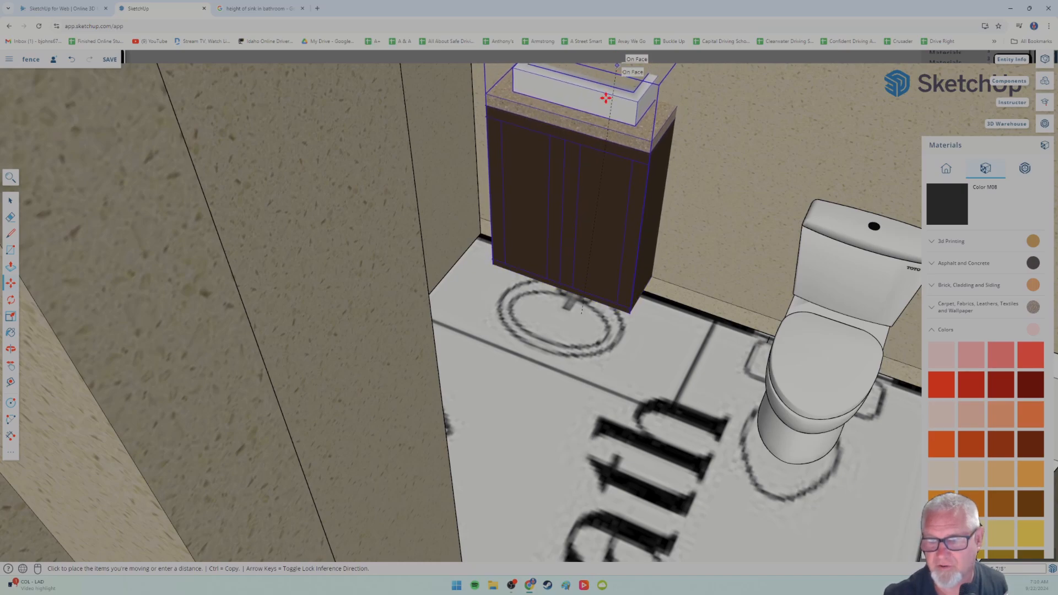
click(585, 247)
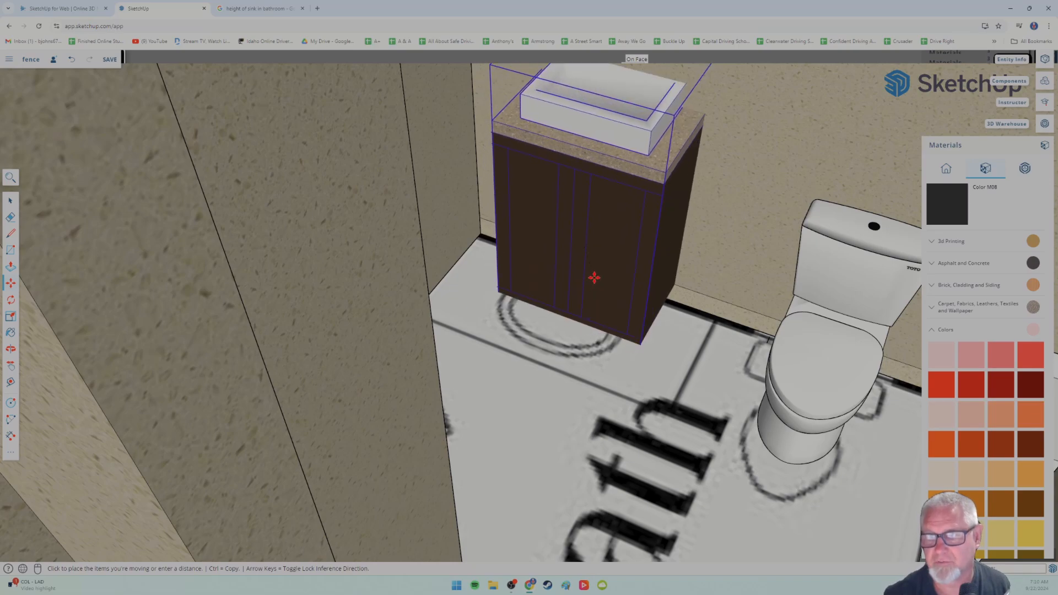
click(592, 286)
- Move the sink cabinet along the red axis to fit it against the bathroom wall
middle_drag(644, 305, 589, 392)
click(562, 203)
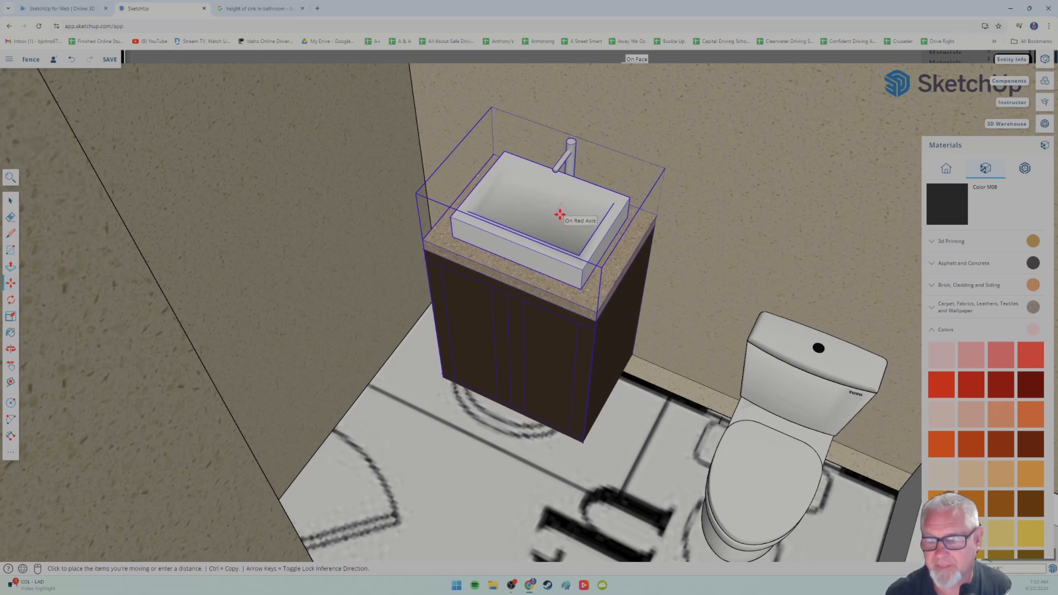
click(560, 214)
scroll(598, 420, down, 3)
middle_drag(598, 420, 554, 444)
scroll(627, 382, up, 2)
scroll(682, 399, up, 5)
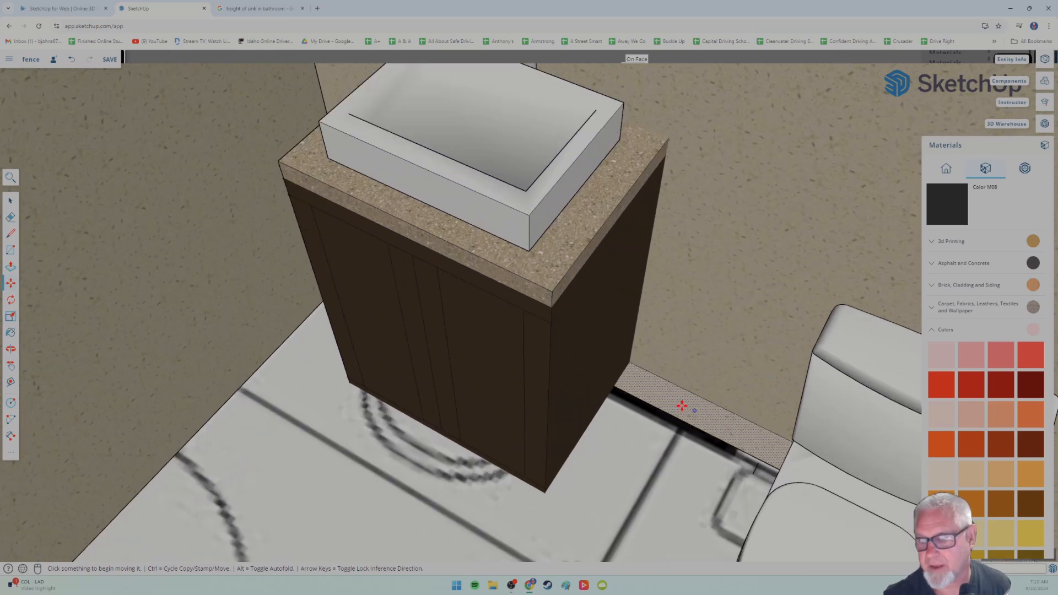
- Delete the leftover strip face along the base of the wall between the sink cabinet and toilet
scroll(677, 414, down, 6)
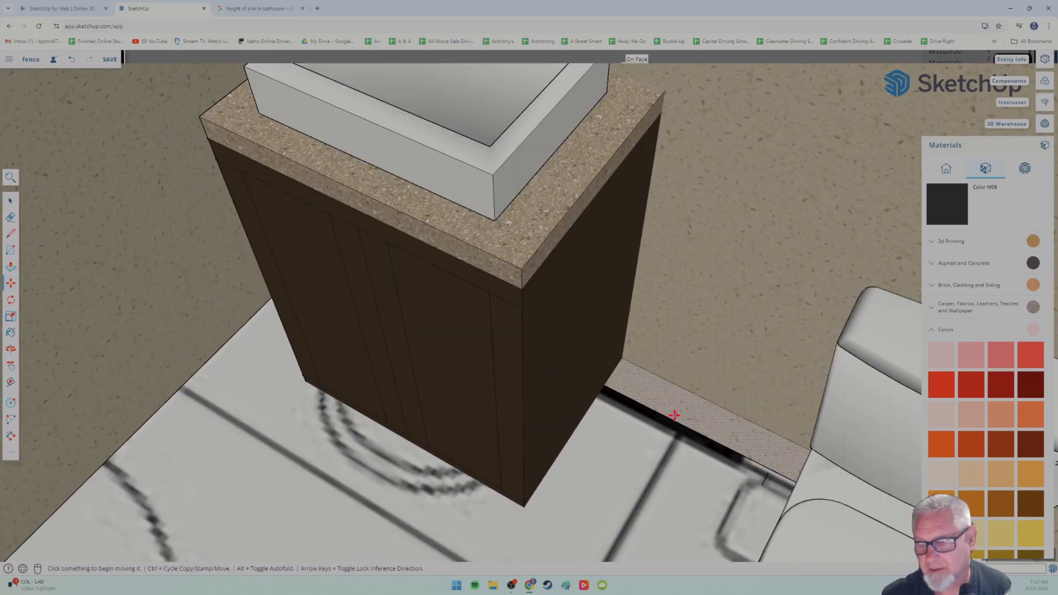
scroll(656, 401, down, 5)
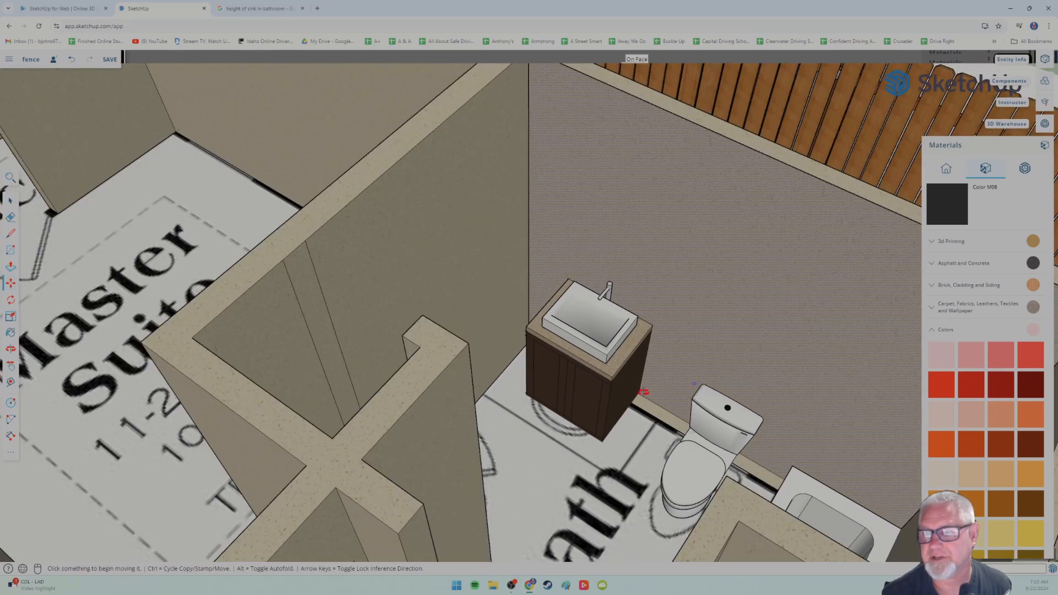
mouse_move(638, 397)
middle_down()
mouse_move(642, 382)
mouse_move(619, 357)
mouse_move(678, 466)
mouse_move(725, 470)
mouse_move(794, 503)
middle_up()
scroll(609, 334, up, 3)
mouse_move(718, 424)
middle_down()
mouse_move(665, 465)
mouse_move(646, 398)
mouse_move(606, 348)
mouse_move(697, 432)
mouse_move(685, 415)
mouse_move(723, 387)
middle_up()
scroll(666, 427, up, 5)
scroll(665, 427, up, 3)
scroll(667, 424, down, 5)
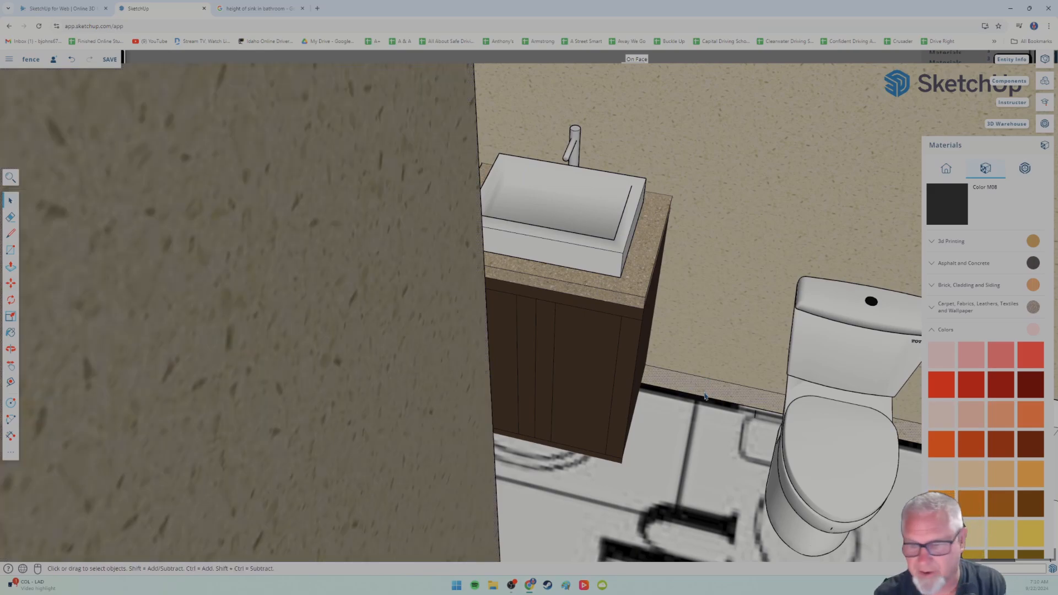
click(707, 399)
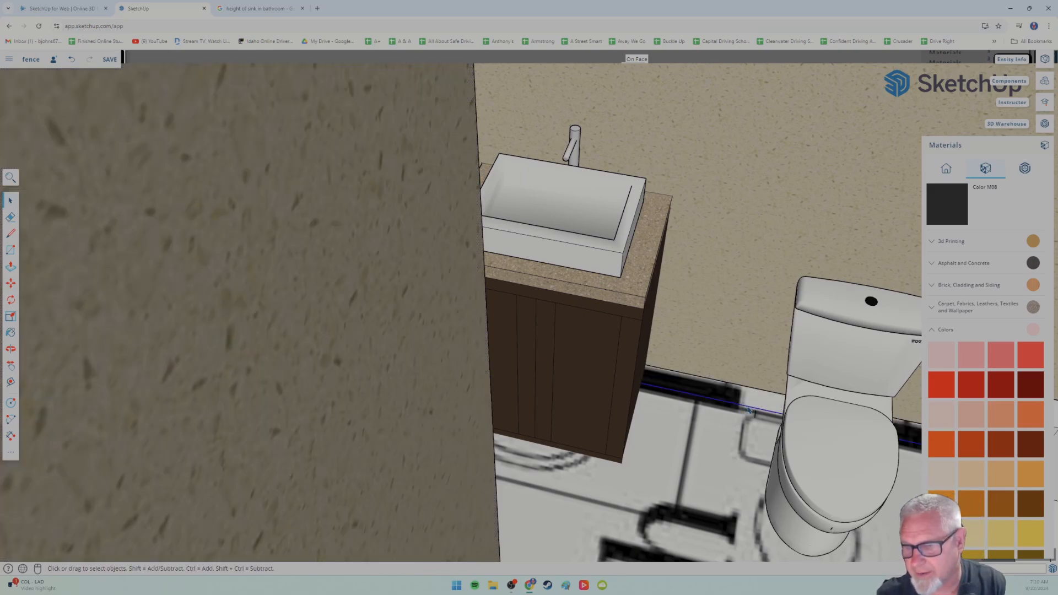
- Examine the placement of the sink, toilet and tub in the bathroom from several angles
scroll(727, 427, down, 5)
middle_drag(726, 429, 701, 452)
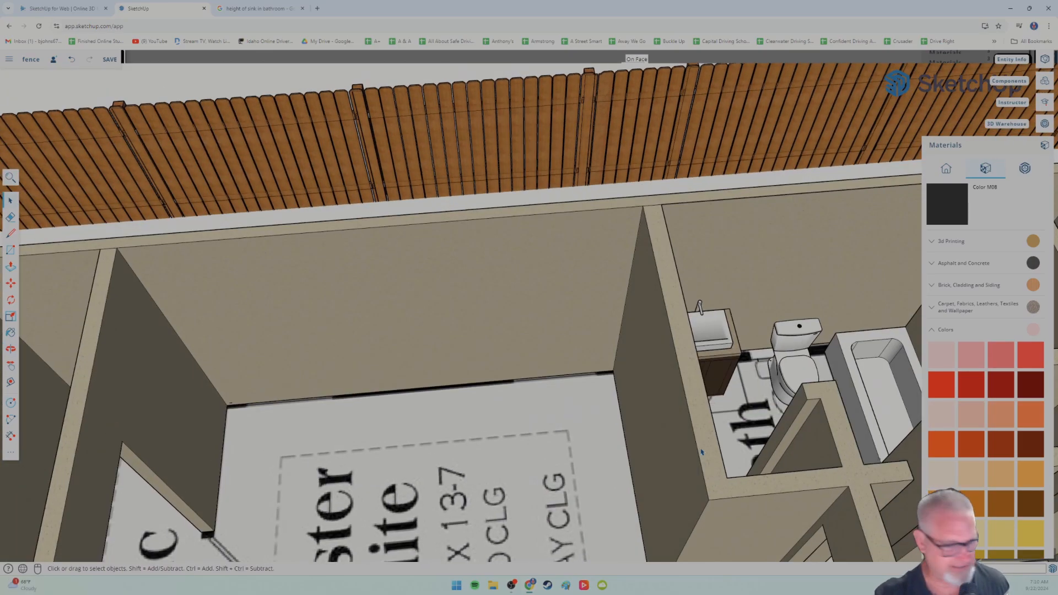
shift+middle_drag(702, 416, 538, 402)
middle_drag(684, 417, 860, 397)
shift+middle_drag(699, 280, 661, 415)
middle_drag(586, 475, 485, 417)
middle_drag(452, 453, 373, 373)
scroll(372, 362, up, 3)
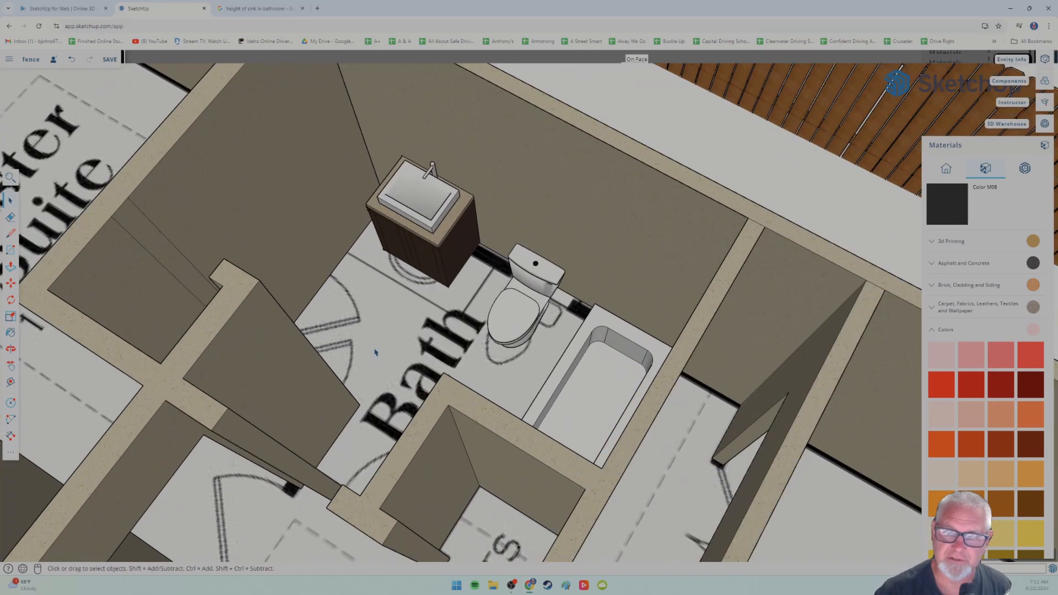
scroll(380, 331, up, 4)
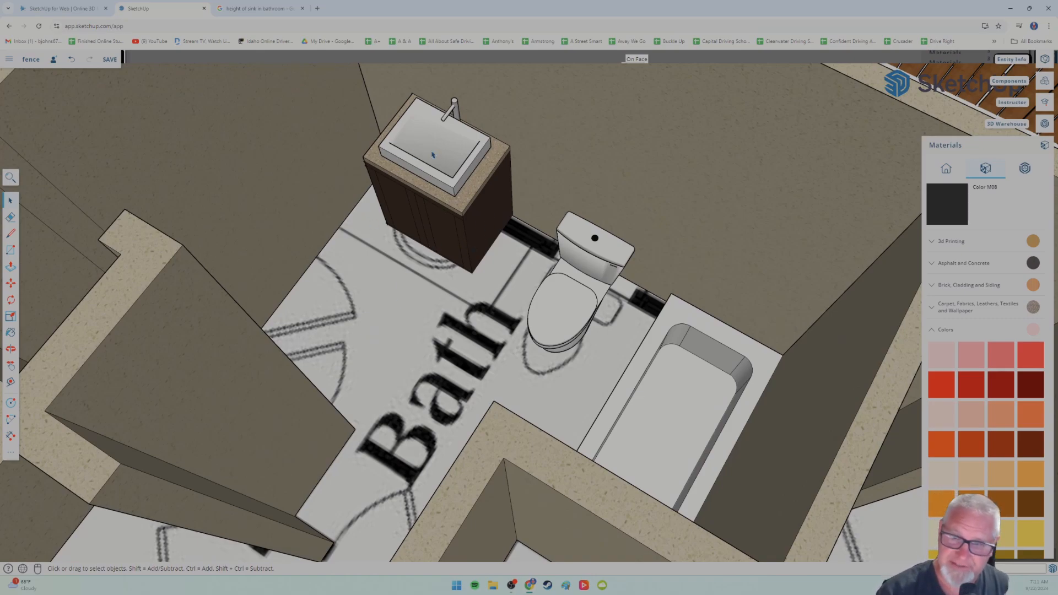
middle_drag(324, 288, 332, 254)
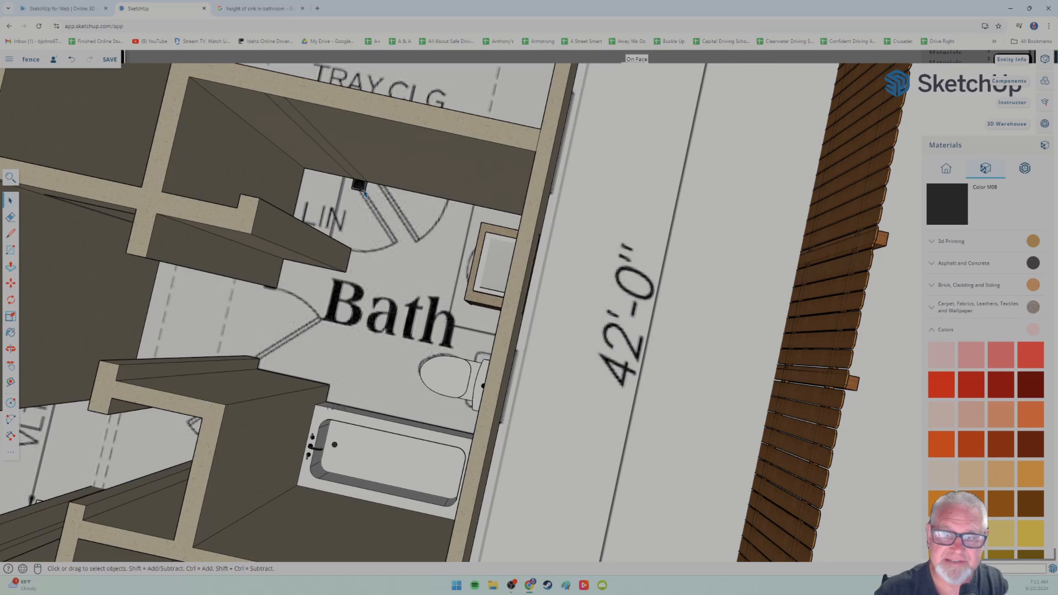
- Push/Pull the end face of the short wall beside the linen closet until it meets the opposite bathroom wall
scroll(361, 199, up, 5)
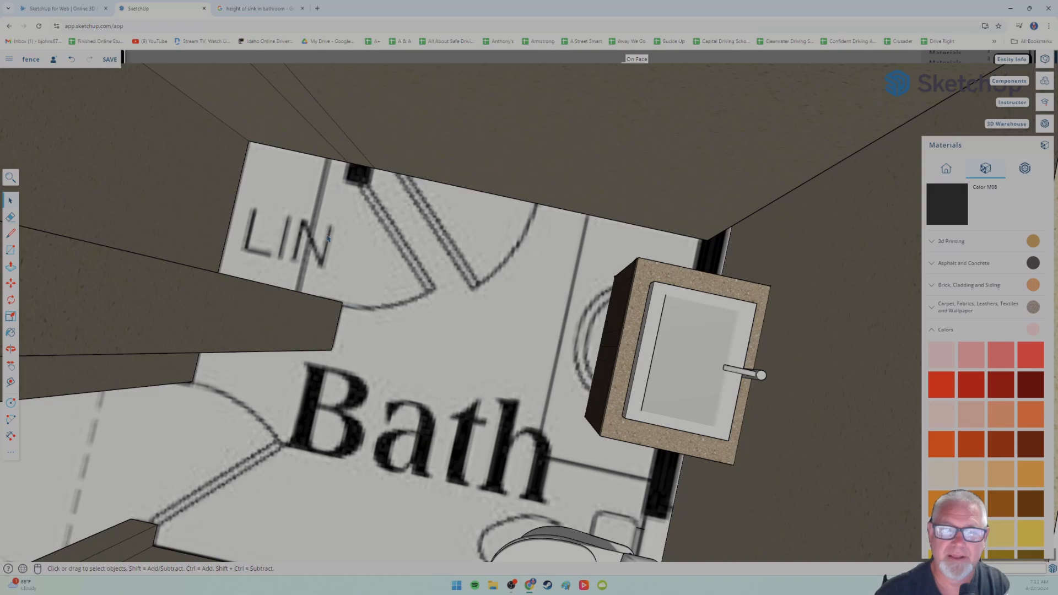
scroll(327, 238, down, 4)
scroll(288, 267, up, 3)
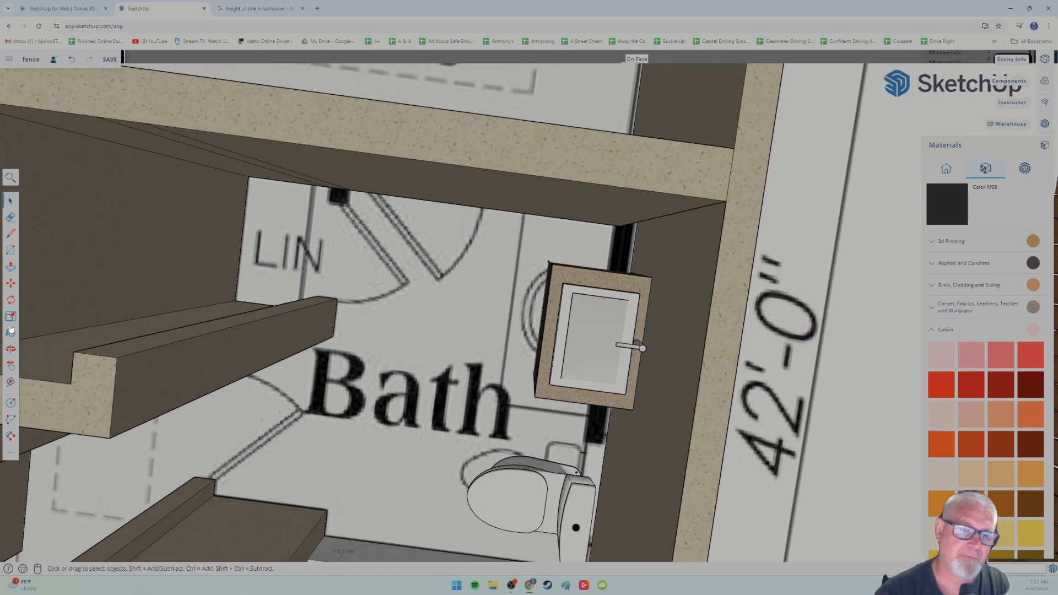
click(12, 268)
click(165, 348)
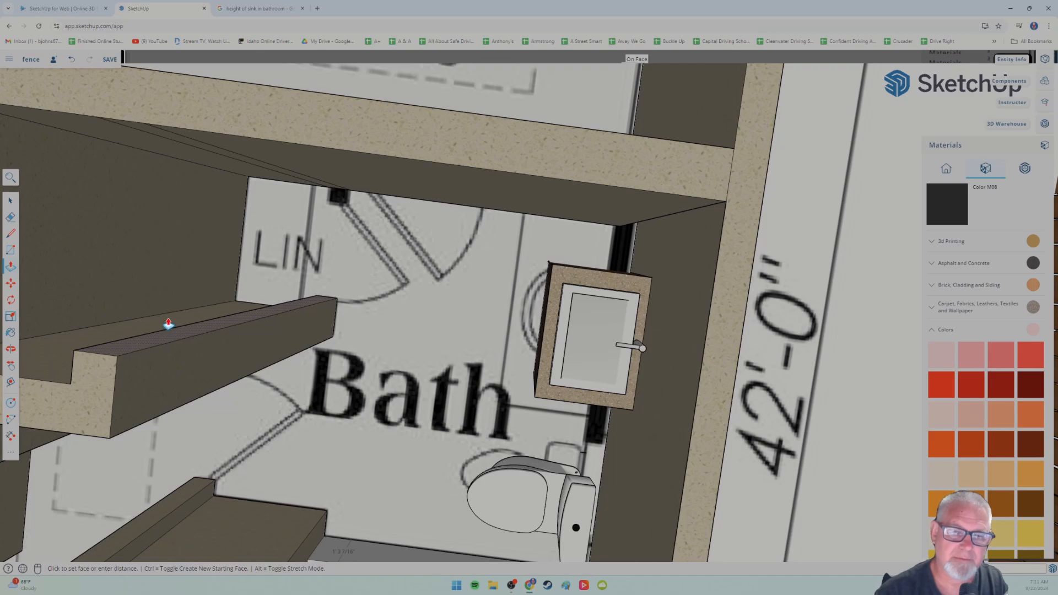
click(219, 142)
- Delete the leftover vertical edge where the extended linen closet wall meets the bathroom wall
middle_drag(289, 312, 336, 350)
scroll(336, 350, up, 2)
scroll(329, 304, up, 2)
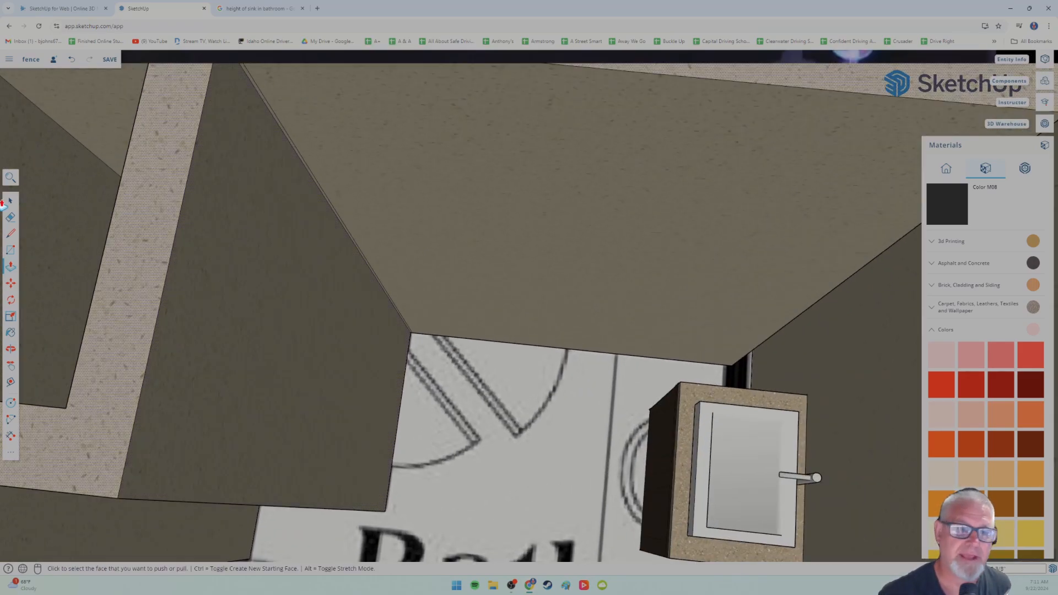
key(space)
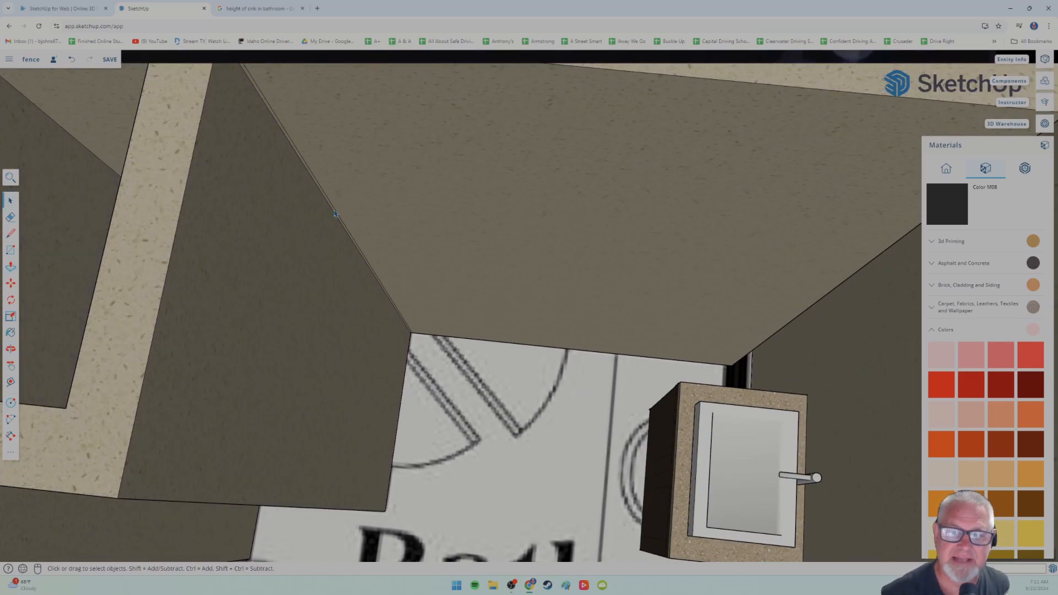
click(336, 214)
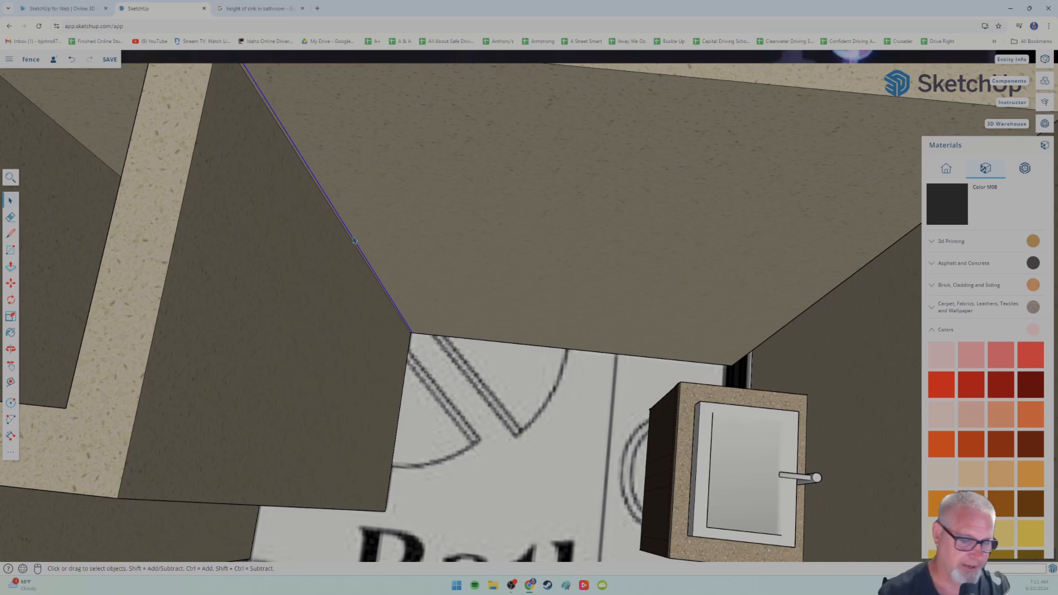
key(Delete)
scroll(376, 307, down, 3)
mouse_move(425, 326)
middle_down()
mouse_move(442, 288)
mouse_move(420, 306)
mouse_move(425, 328)
middle_up()
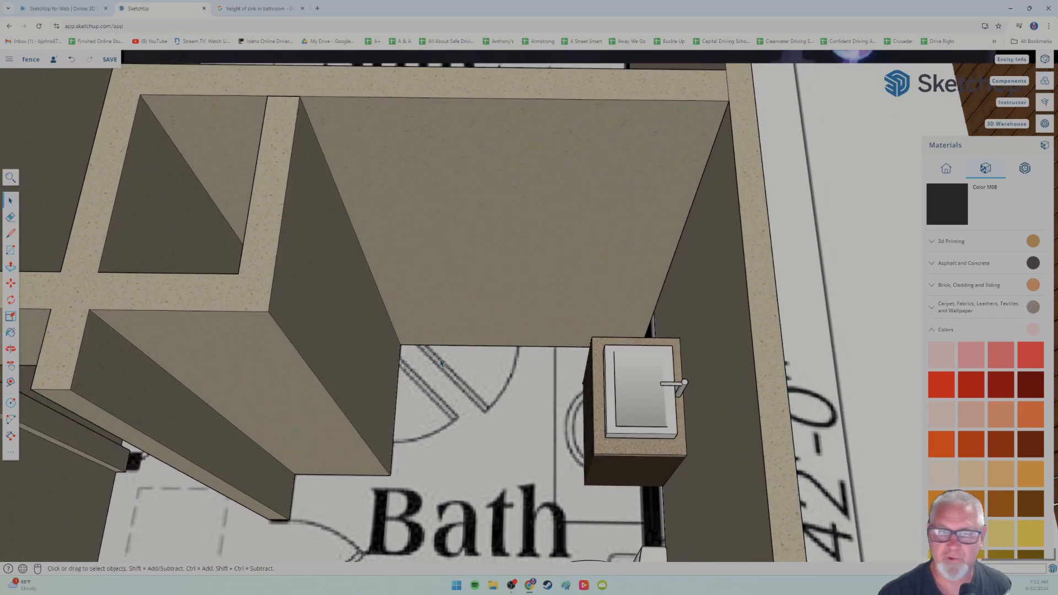
scroll(409, 385, down, 5)
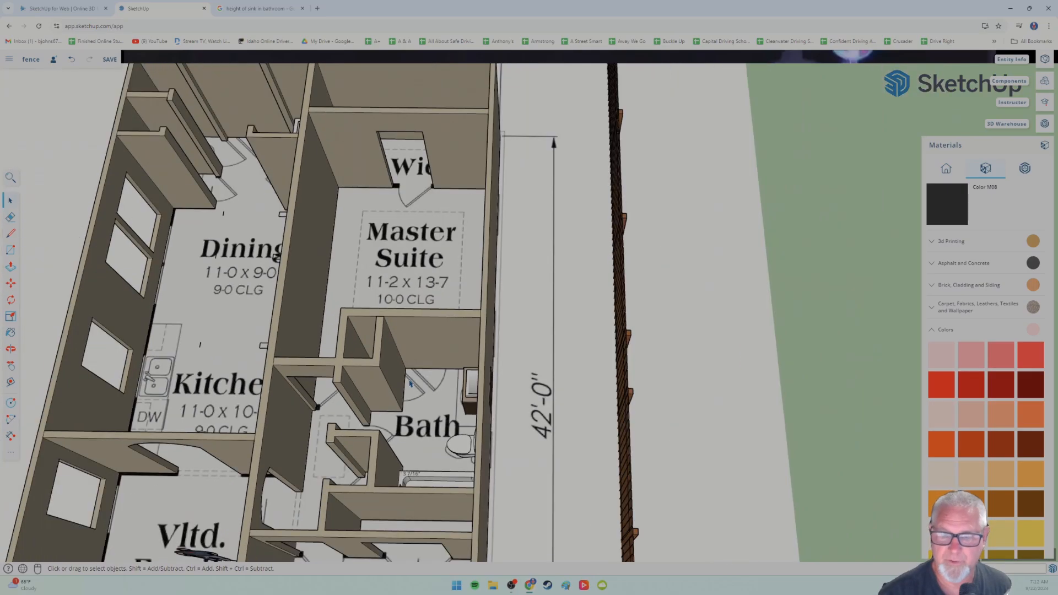
scroll(410, 385, up, 2)
scroll(410, 384, up, 1)
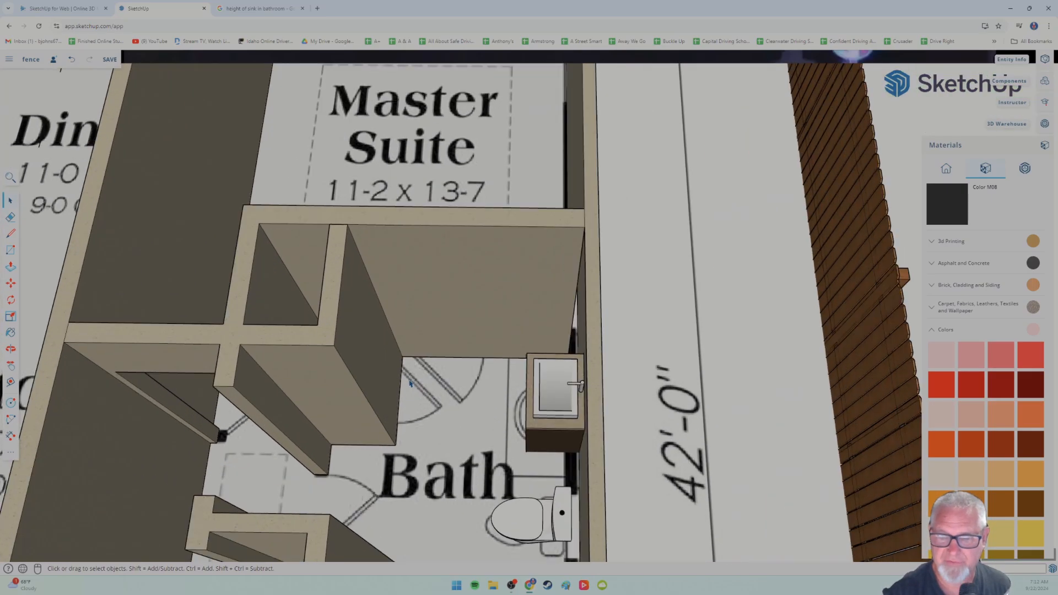
scroll(410, 385, up, 4)
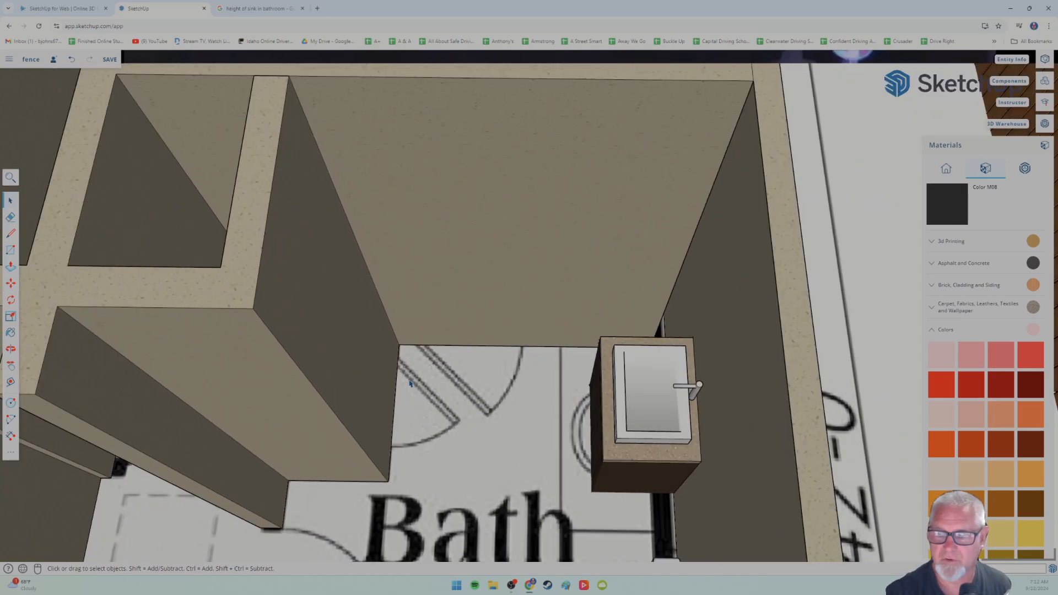
scroll(409, 385, down, 3)
scroll(406, 411, up, 1)
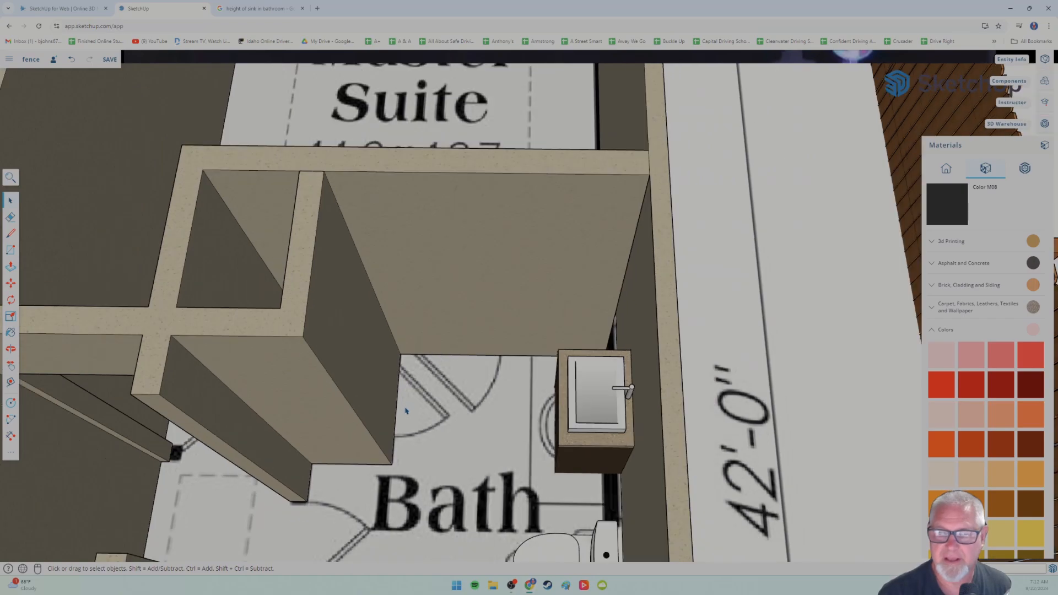
- Draw a floor line across the bathroom doorway from the wall end's midpoint to the opposite wall
middle_drag(413, 400, 381, 485)
scroll(381, 487, up, 2)
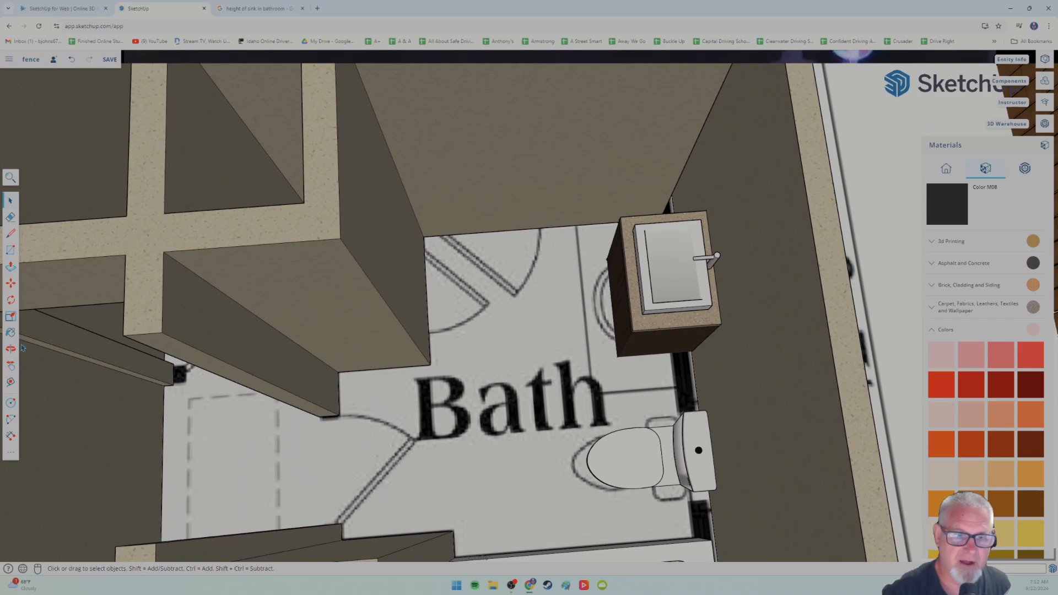
click(11, 234)
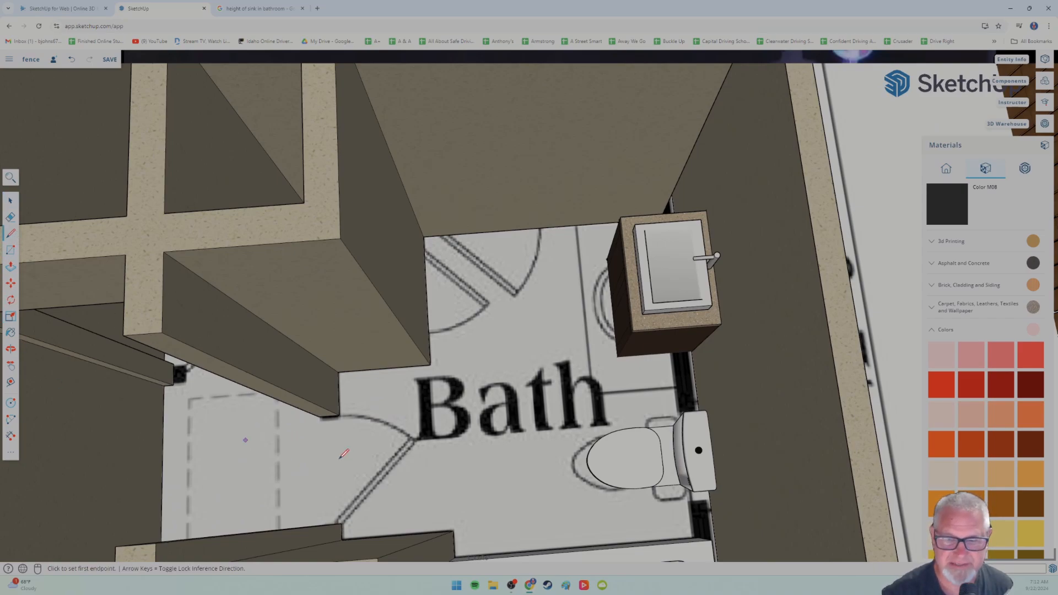
scroll(339, 447, up, 2)
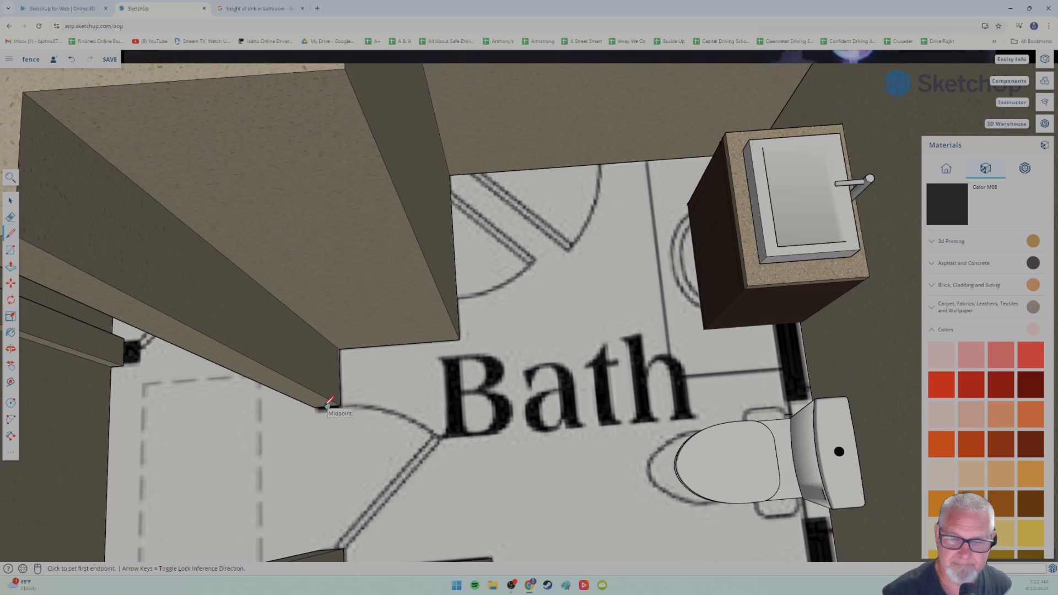
click(328, 406)
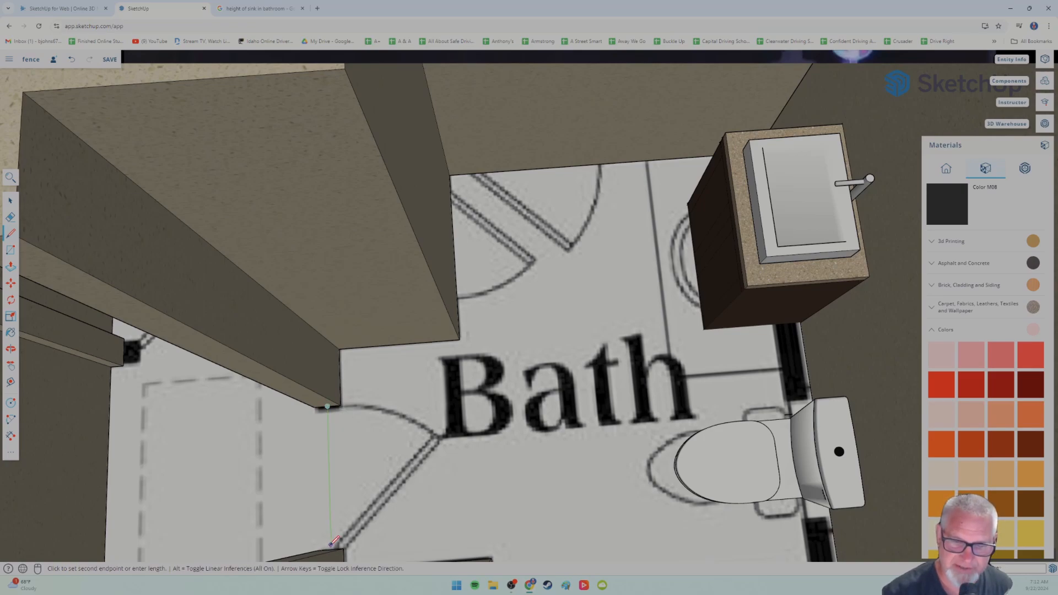
scroll(333, 543, up, 5)
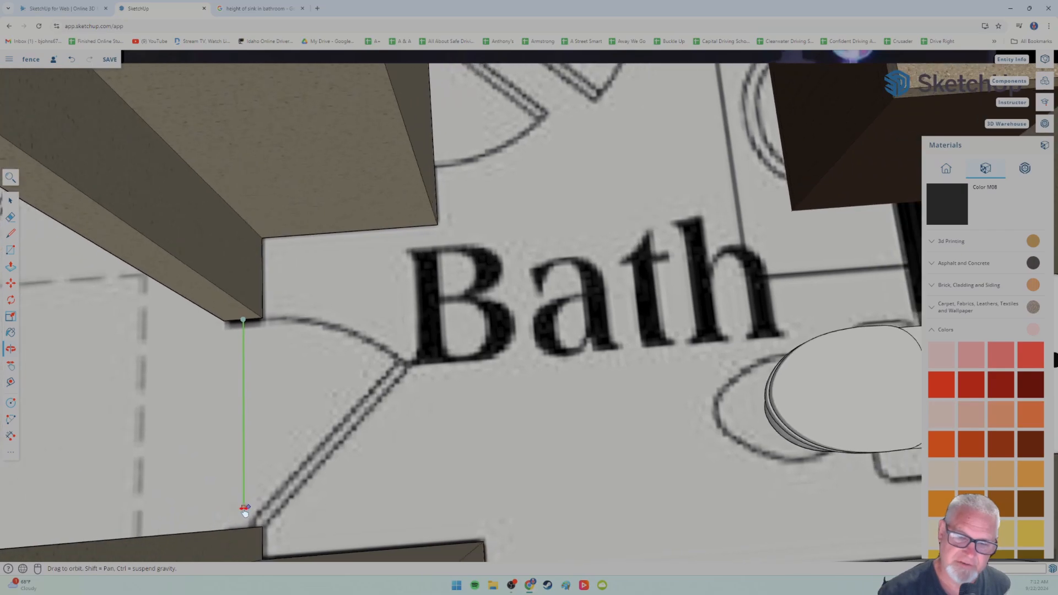
mouse_move(319, 500)
middle_down()
mouse_move(432, 463)
mouse_move(595, 456)
mouse_move(501, 506)
mouse_move(627, 492)
middle_up()
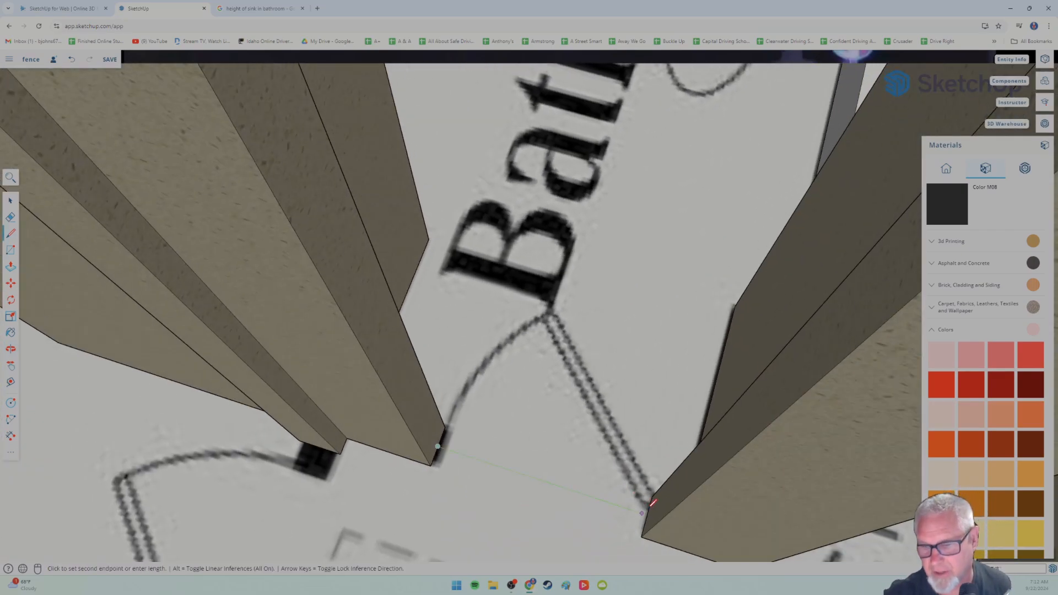
click(648, 515)
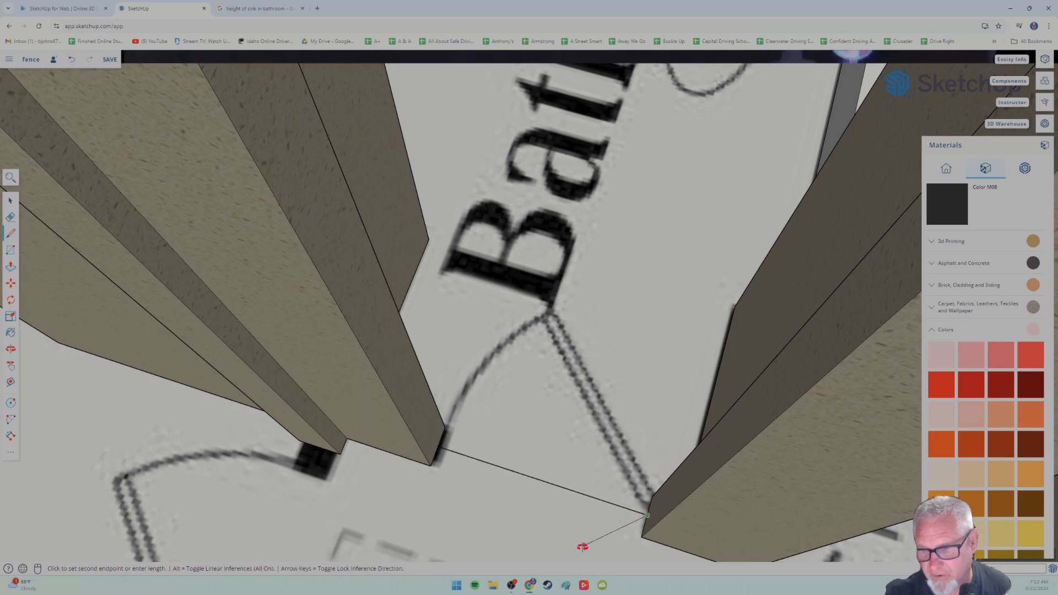
mouse_move(583, 546)
middle_down()
mouse_move(612, 481)
mouse_move(607, 404)
mouse_move(617, 432)
mouse_move(613, 533)
mouse_move(607, 499)
middle_up()
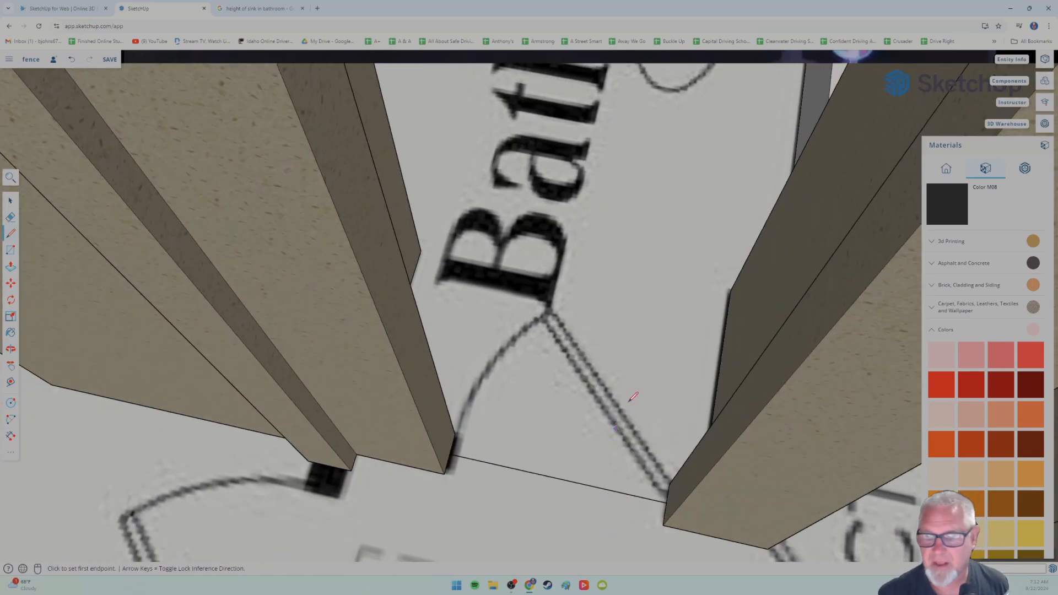
scroll(620, 402, down, 3)
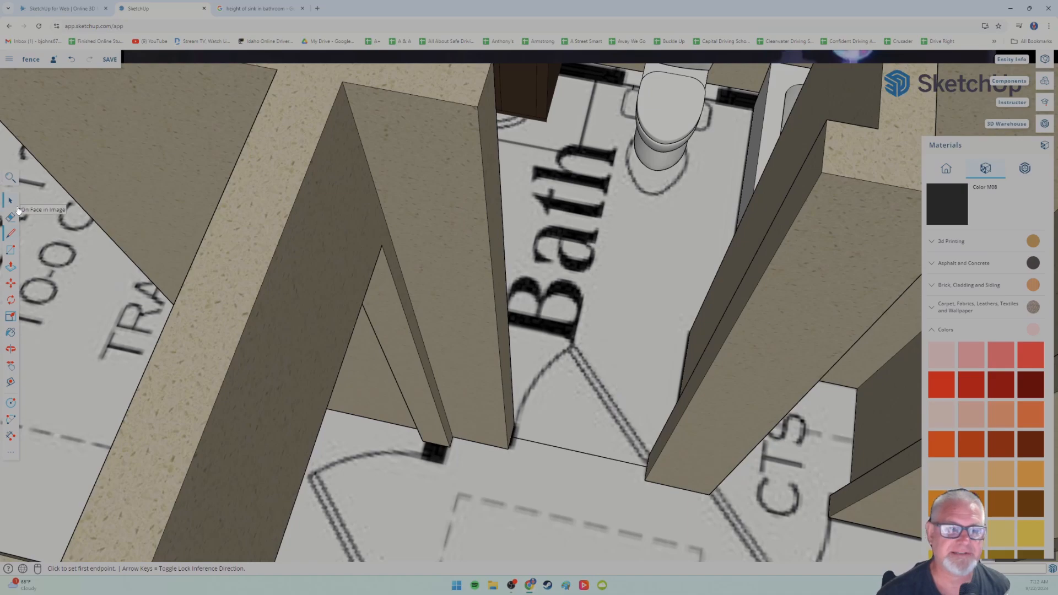
key(space)
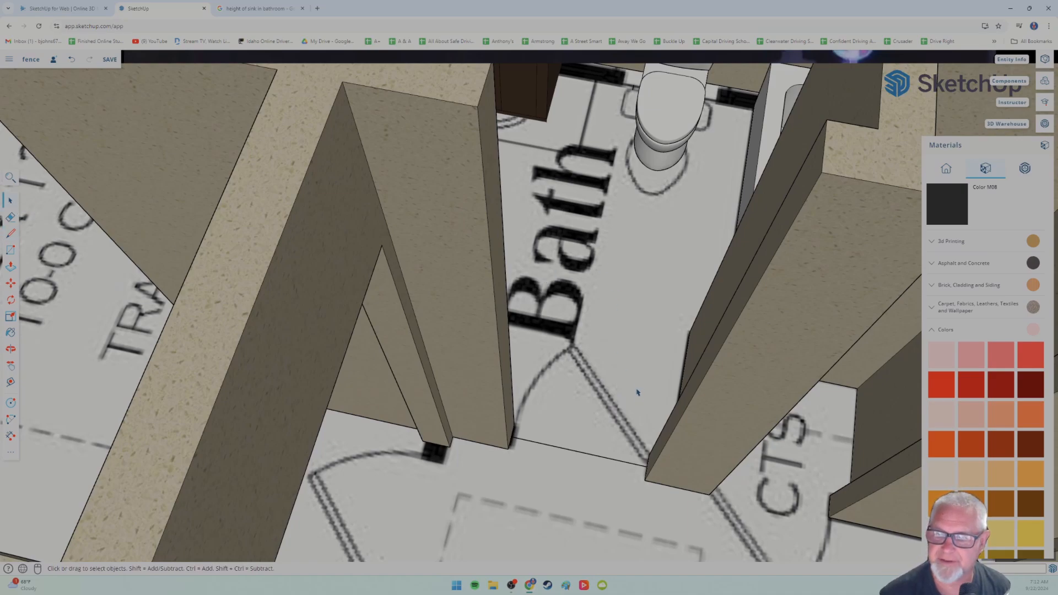
- Draw a short floor line from the side wall's corner beside the sink to the exterior wall, closing the bathroom floor outline
drag(667, 401, 610, 402)
scroll(630, 342, down, 5)
key(space)
middle_drag(503, 366, 488, 326)
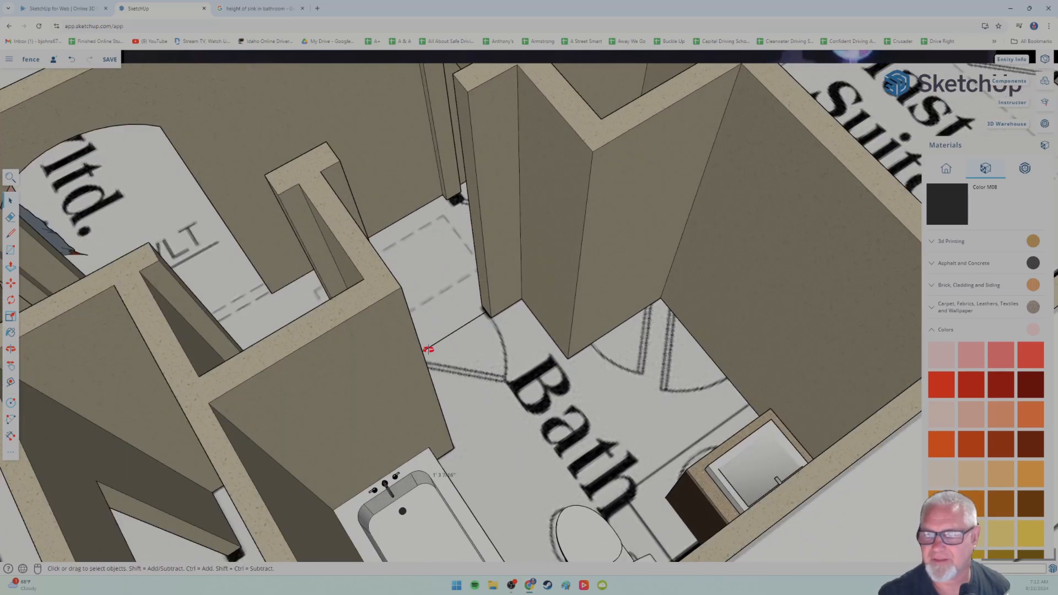
middle_drag(428, 349, 423, 385)
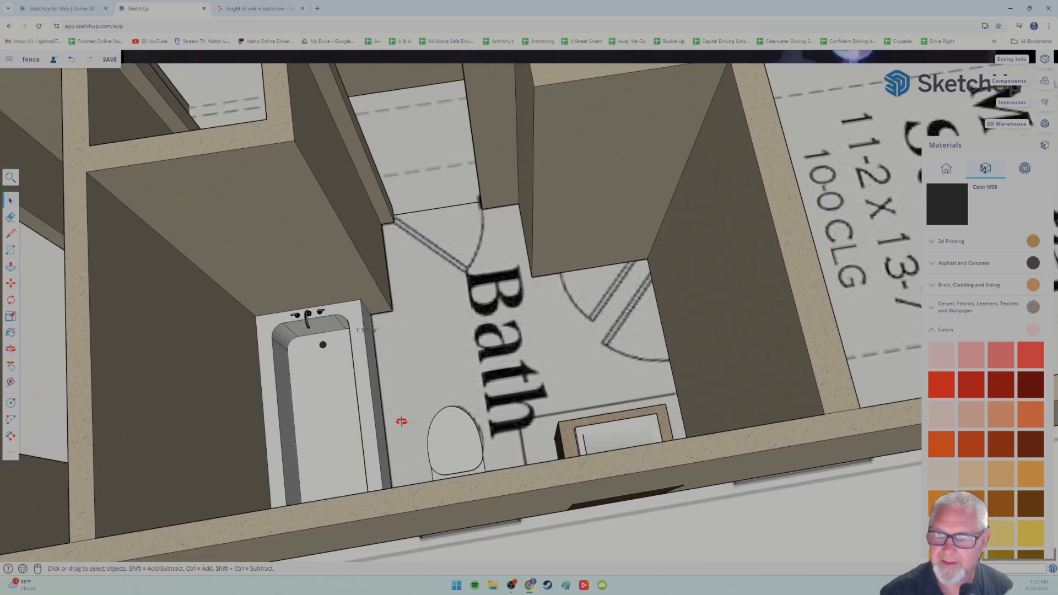
middle_drag(402, 421, 456, 444)
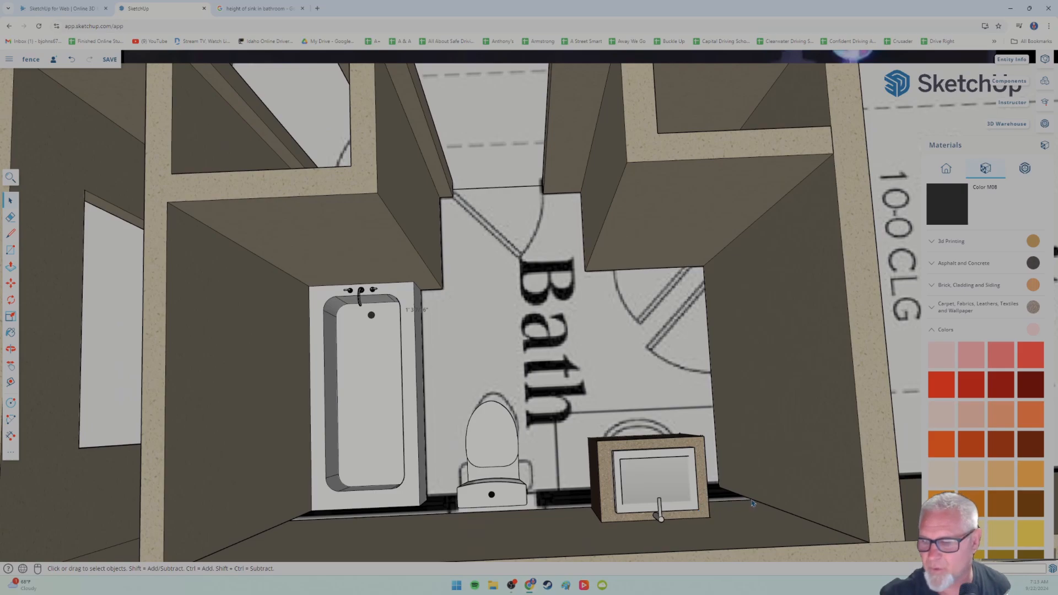
scroll(753, 503, up, 10)
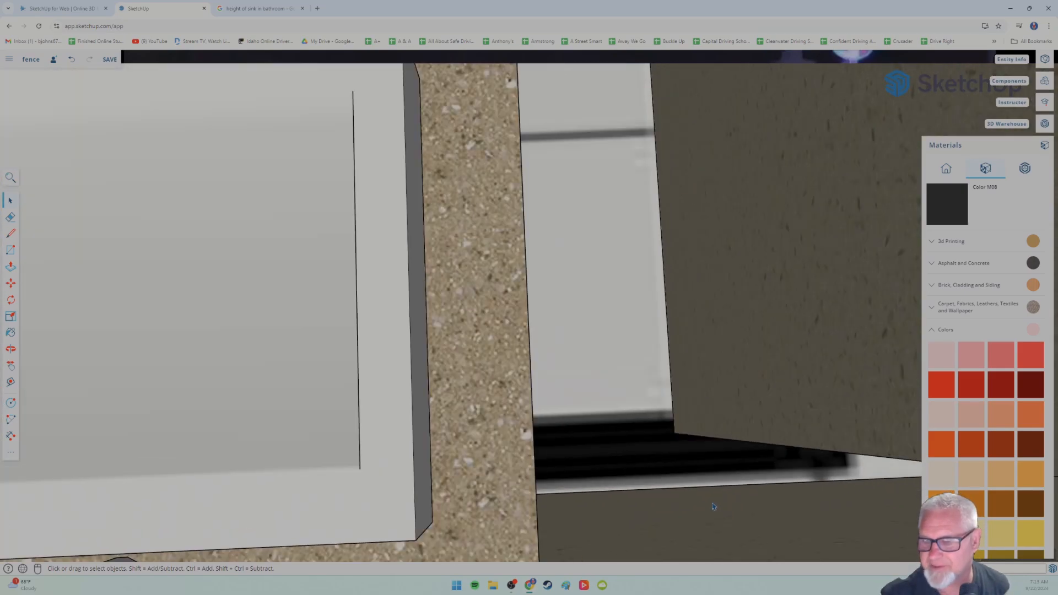
scroll(713, 506, down, 4)
scroll(711, 505, up, 6)
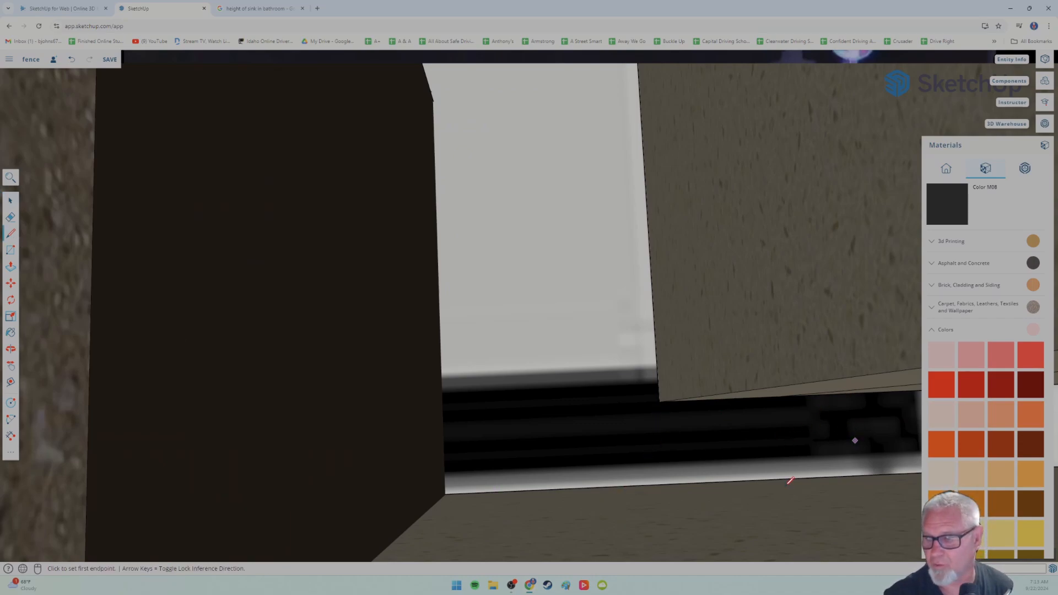
click(660, 401)
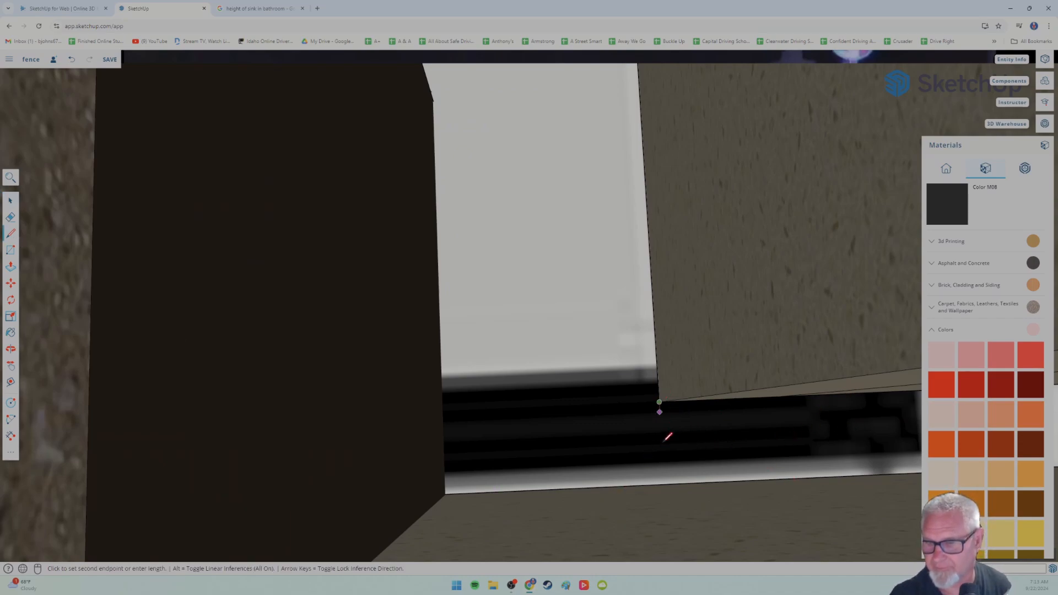
click(664, 483)
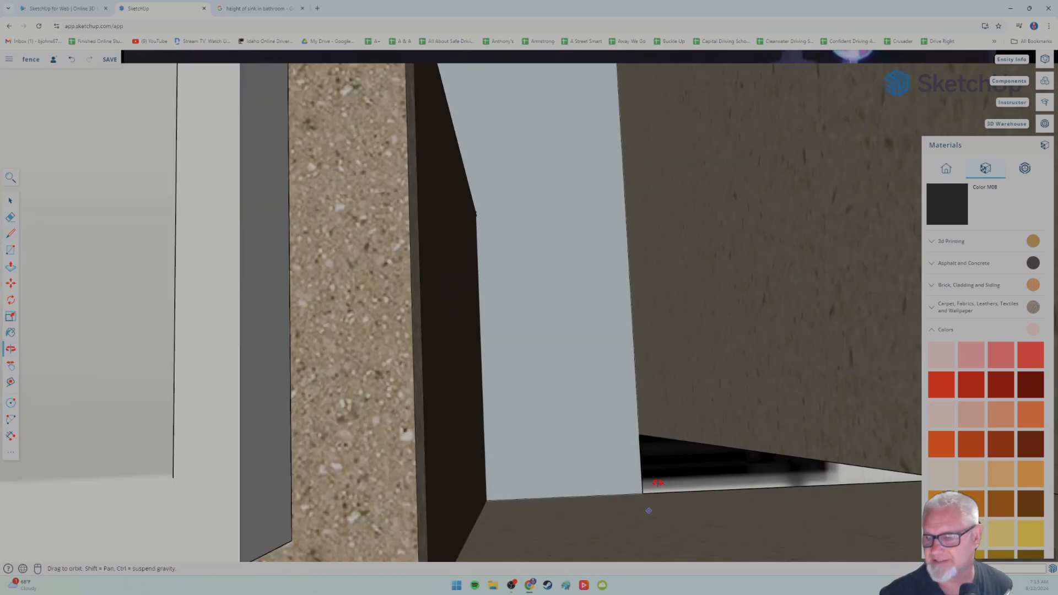
- Push/Pull the end face of the side wall beside the sink until it meets the exterior wall
middle_drag(647, 503, 743, 467)
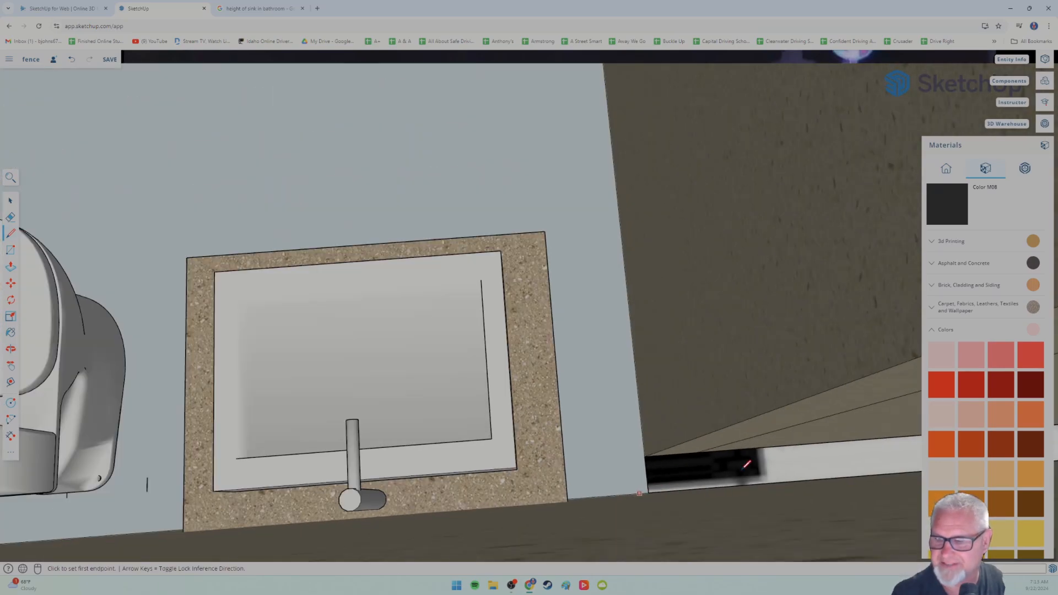
click(10, 267)
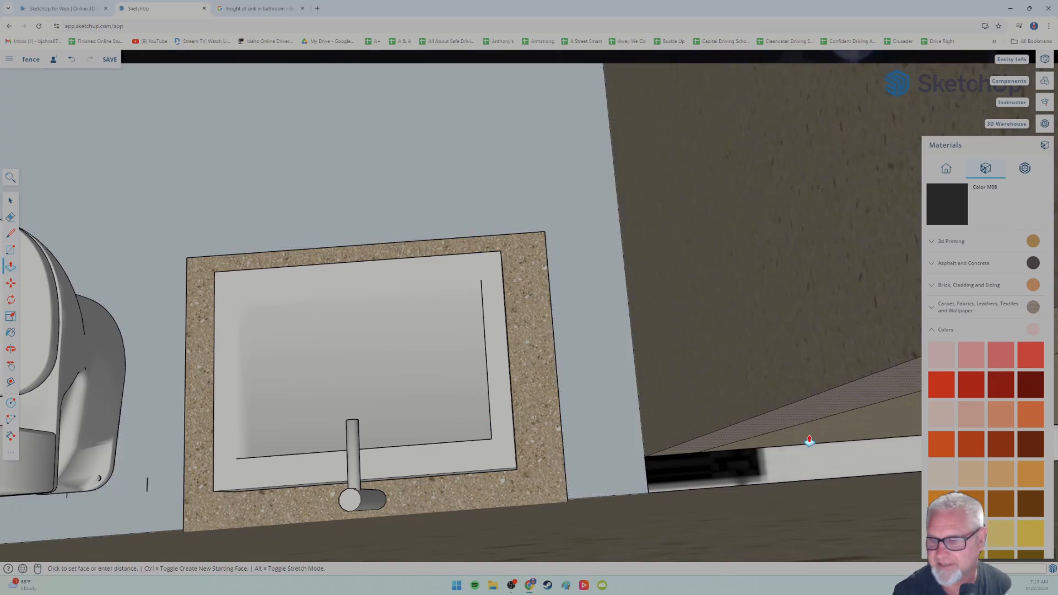
drag(809, 441, 815, 488)
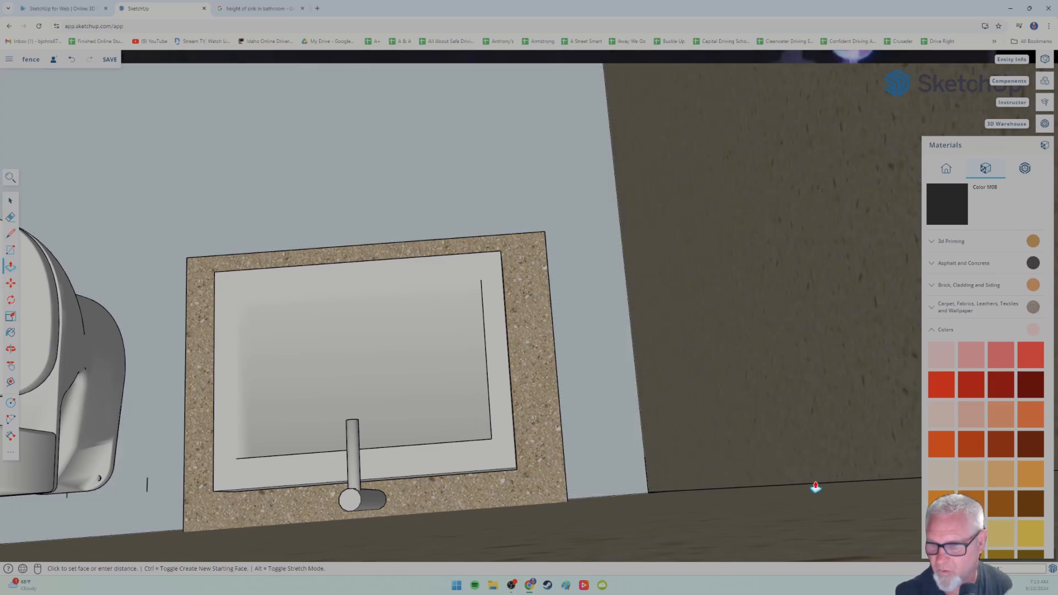
click(817, 489)
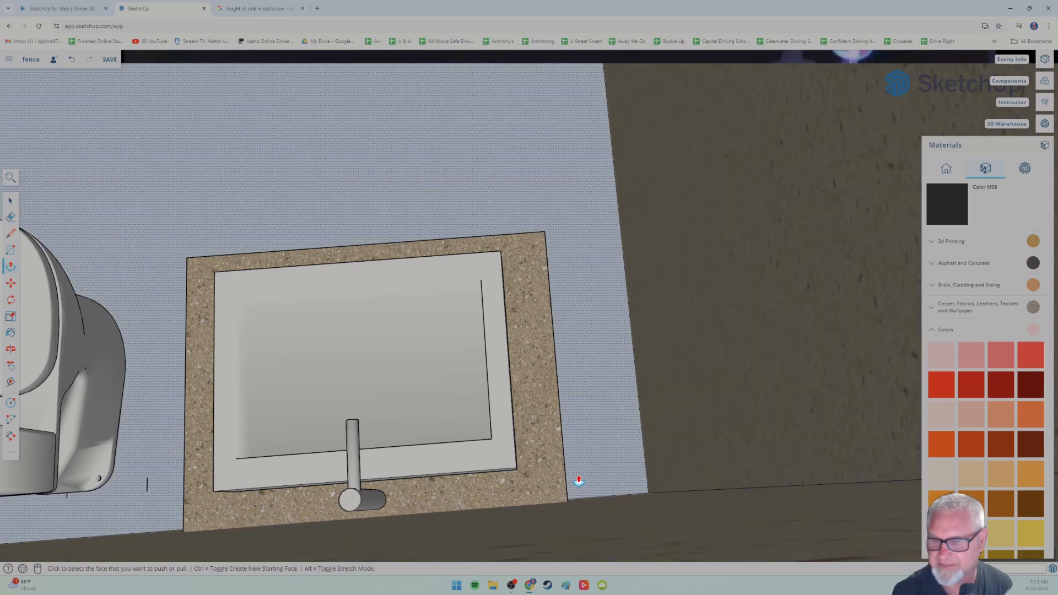
- Examine the enclosed bathroom floor around the tub, toilet, sink and doorway
scroll(577, 482, down, 5)
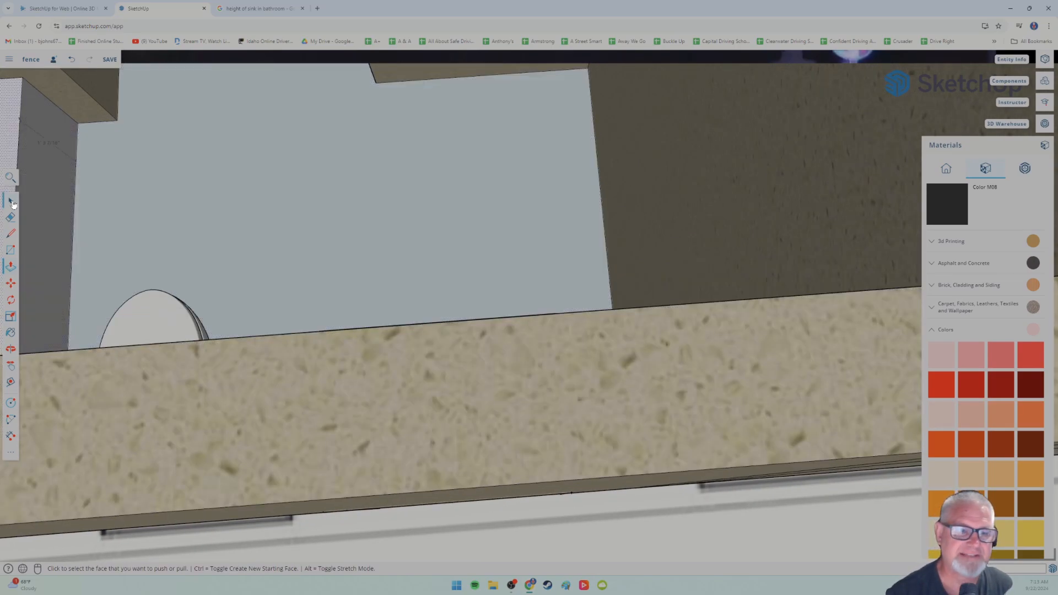
click(11, 202)
middle_drag(194, 291, 278, 375)
scroll(193, 334, down, 4)
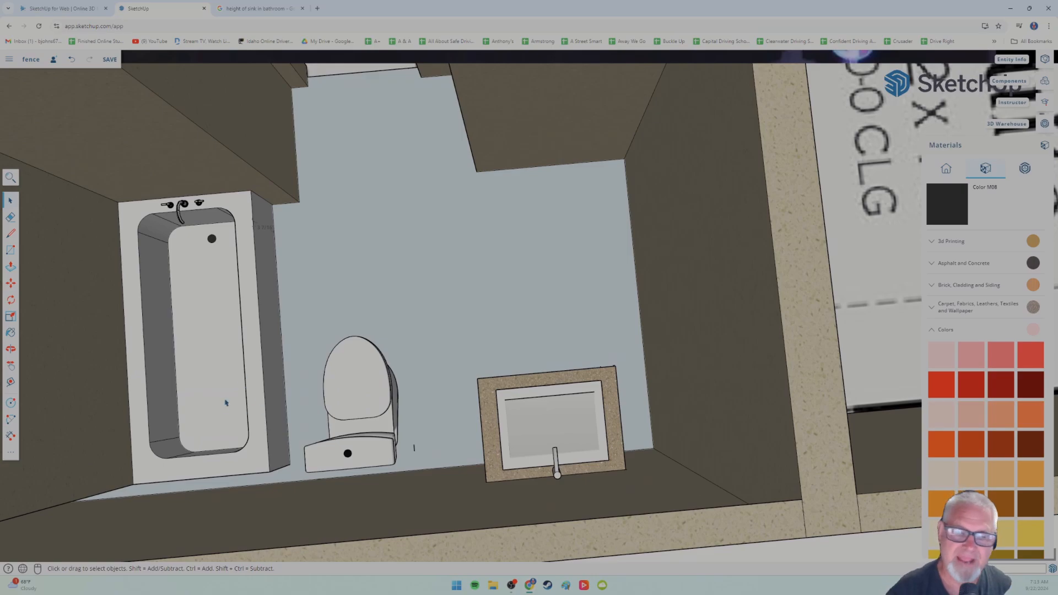
shift+middle_drag(186, 286, 282, 291)
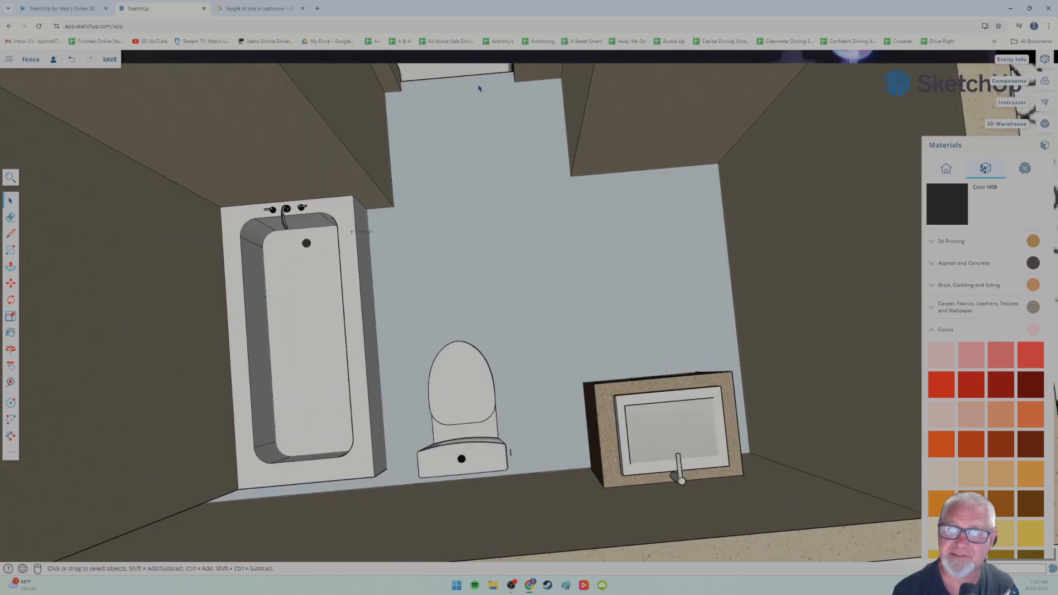
mouse_move(512, 298)
middle_down()
mouse_move(581, 272)
mouse_move(515, 298)
middle_up()
scroll(538, 302, up, 3)
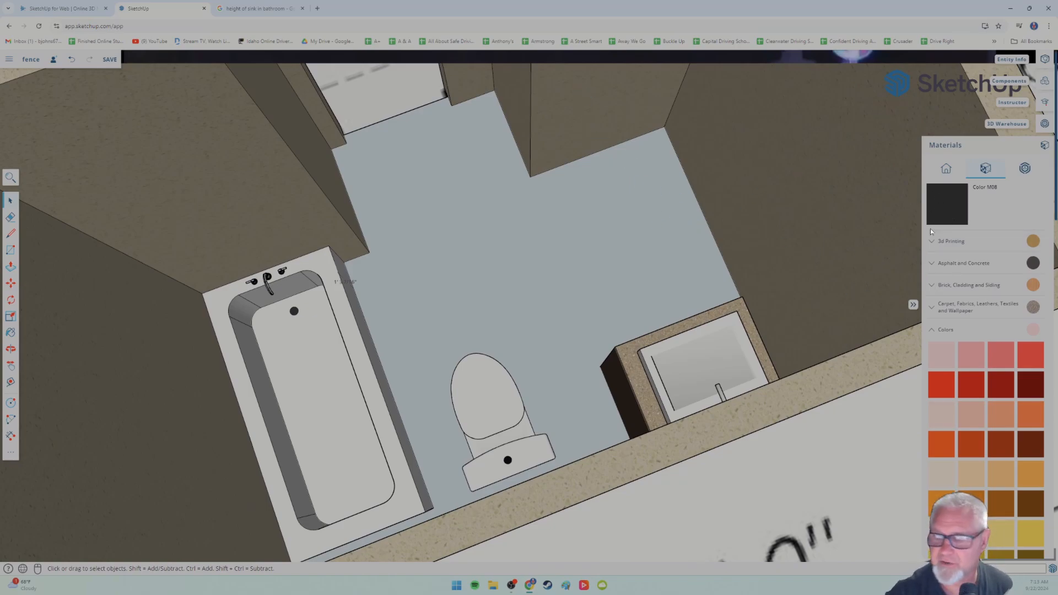
- Paint the bathroom floor with the Wallpaper Dog Bone material from the carpet, fabrics and wallpaper collection
click(946, 169)
middle_drag(766, 371, 753, 453)
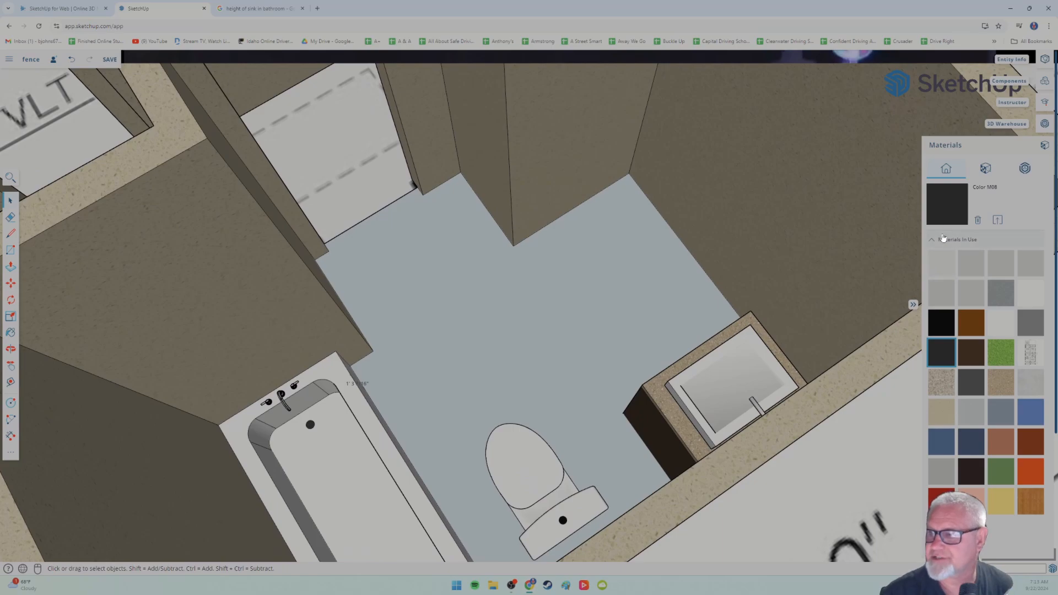
click(933, 240)
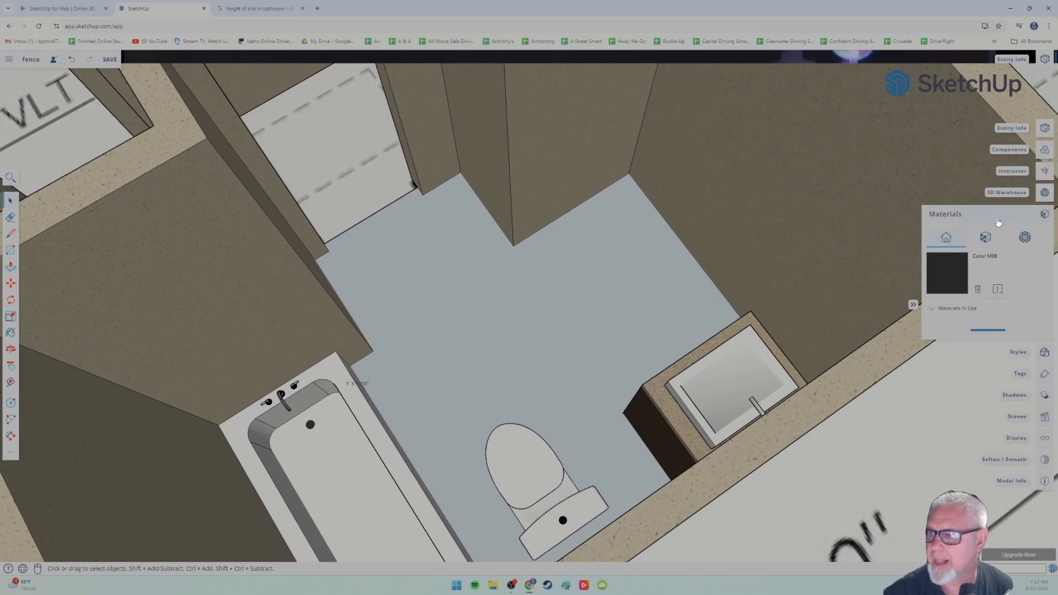
click(985, 238)
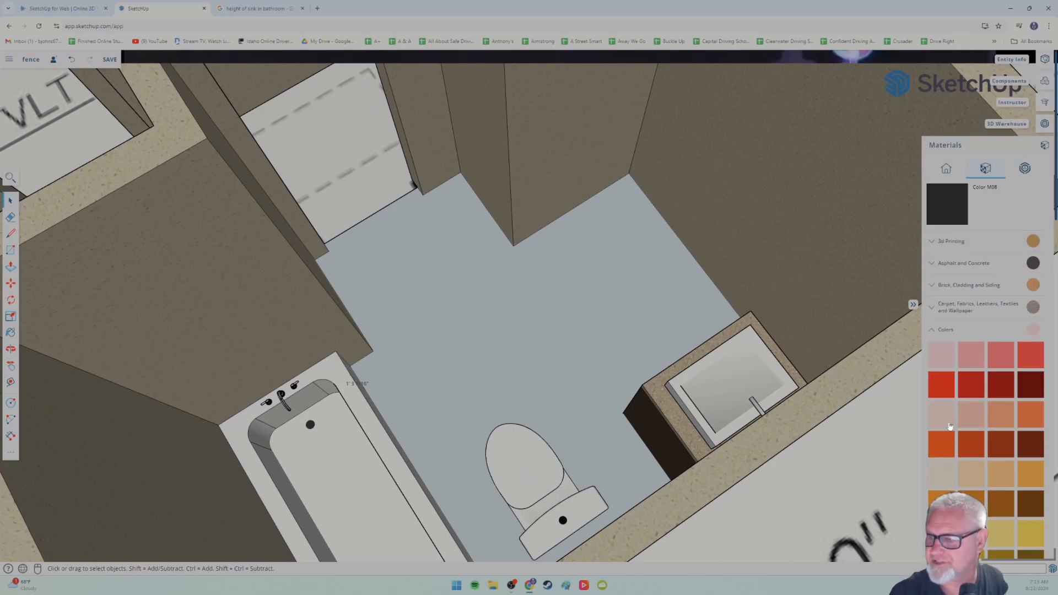
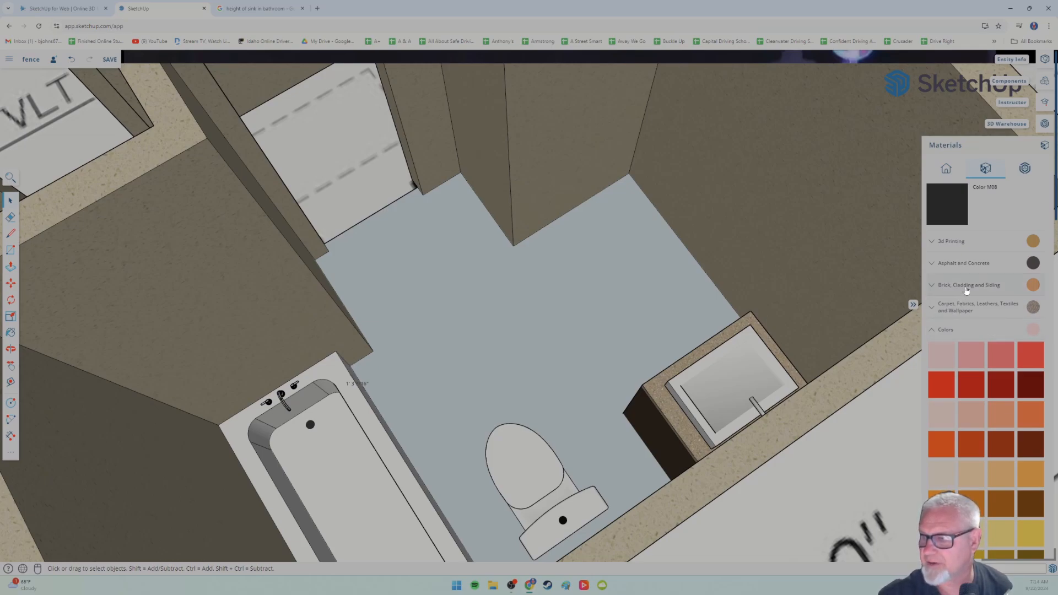
click(935, 309)
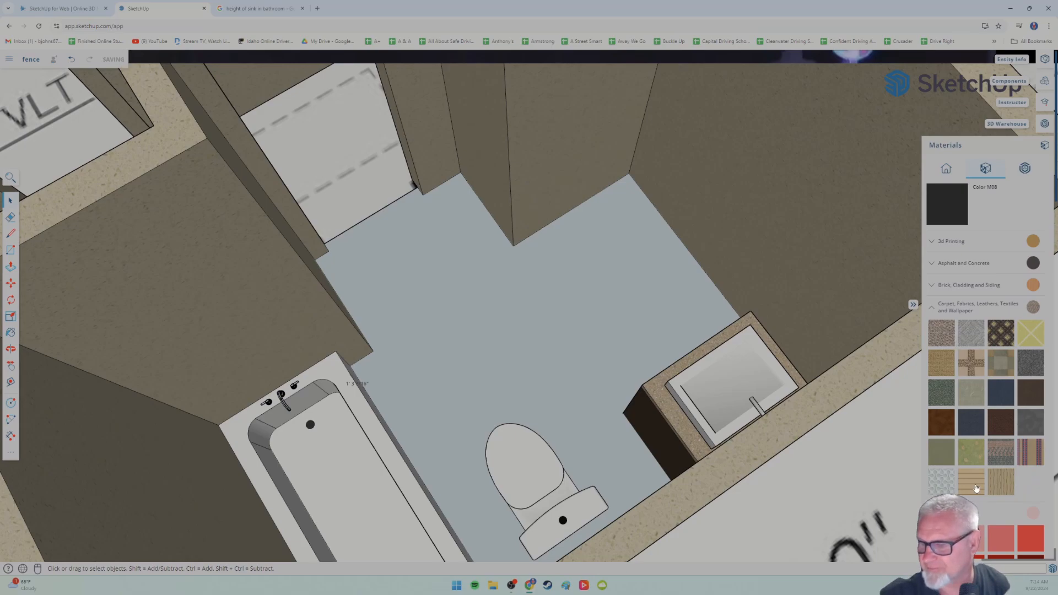
click(944, 487)
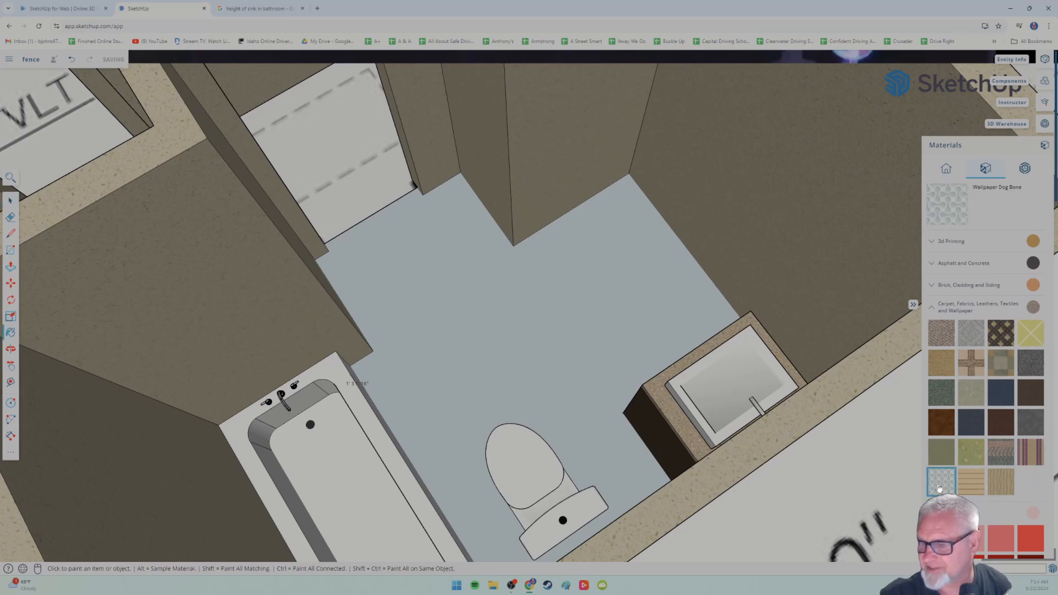
click(601, 299)
middle_drag(575, 411, 717, 375)
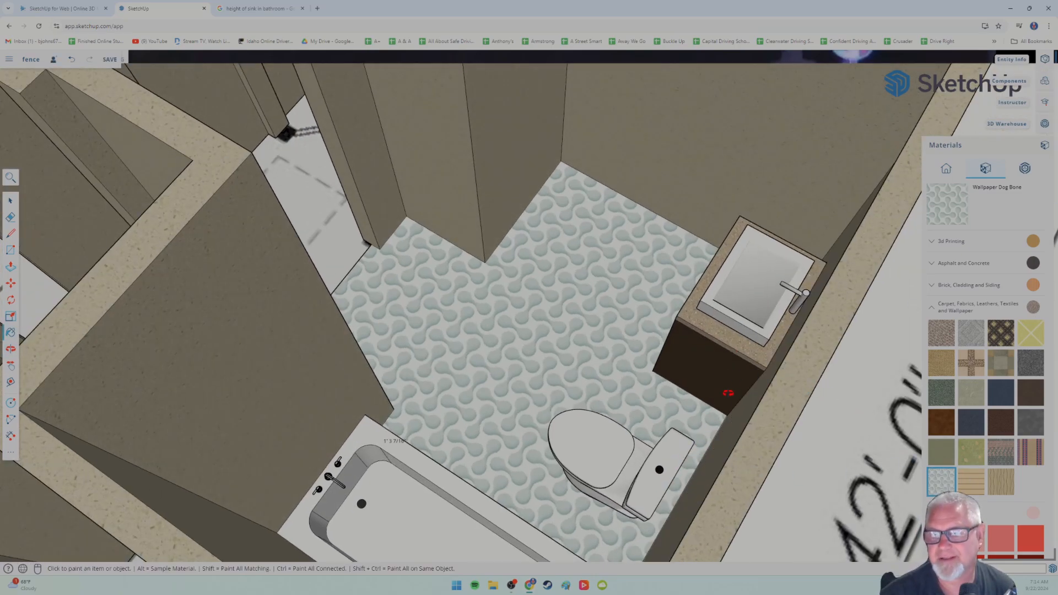
middle_drag(718, 408, 694, 457)
- Find the Tile materials and try the black-and-white geometric tile on the bathroom floor
scroll(696, 459, down, 8)
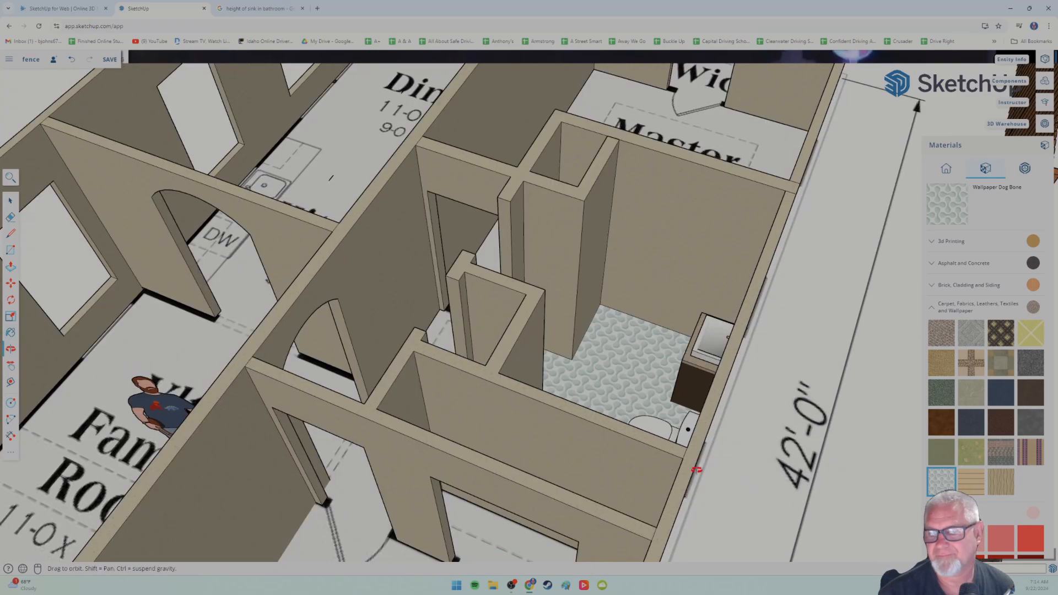
scroll(986, 303, down, 3)
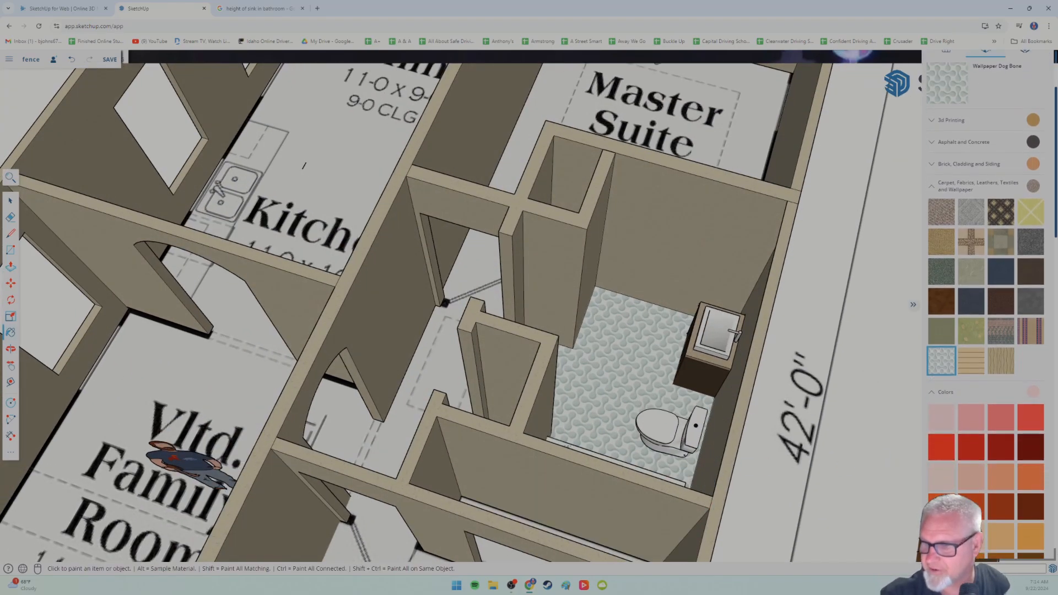
scroll(937, 405, down, 2)
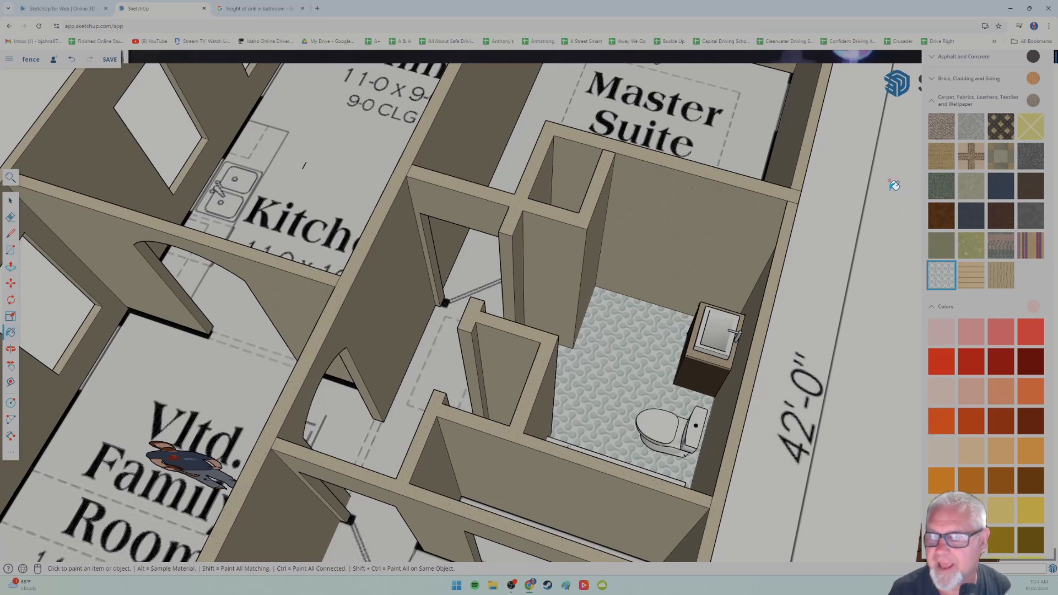
mouse_move(845, 311)
middle_down()
mouse_move(796, 316)
mouse_move(804, 283)
middle_up()
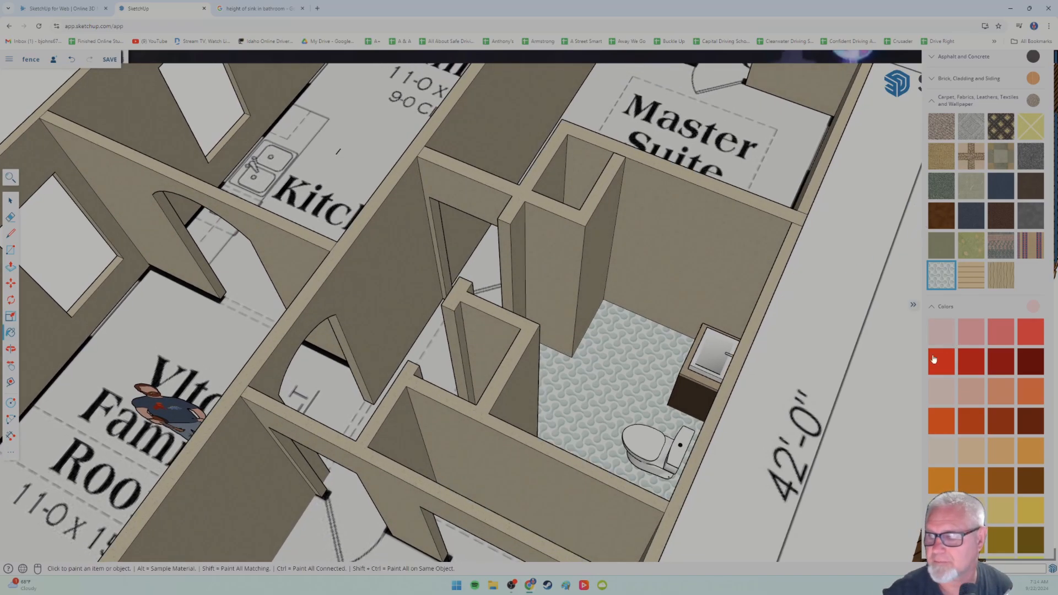
scroll(945, 408, down, 10)
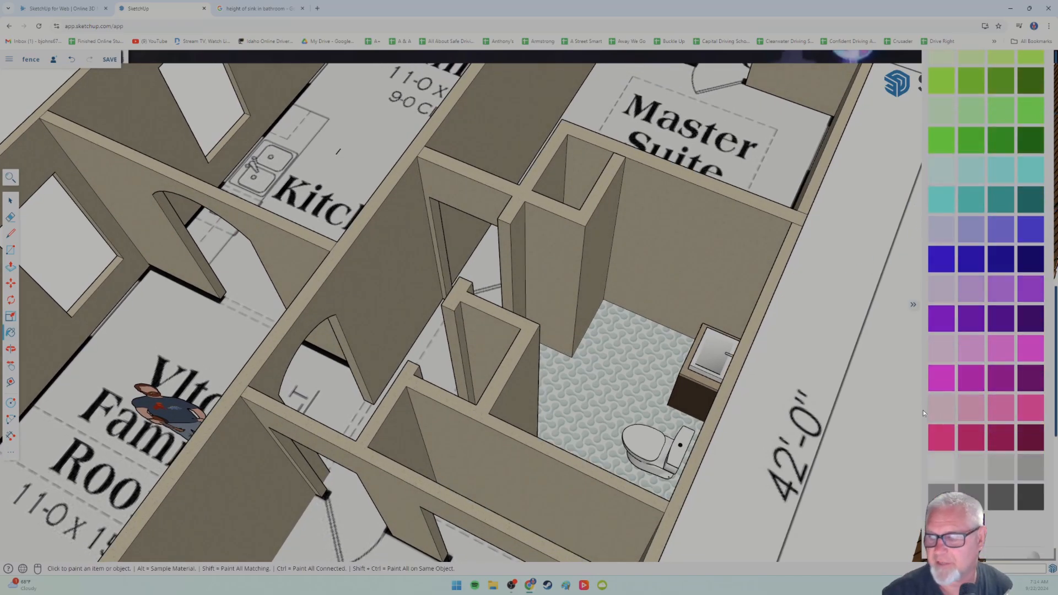
scroll(960, 452, down, 2)
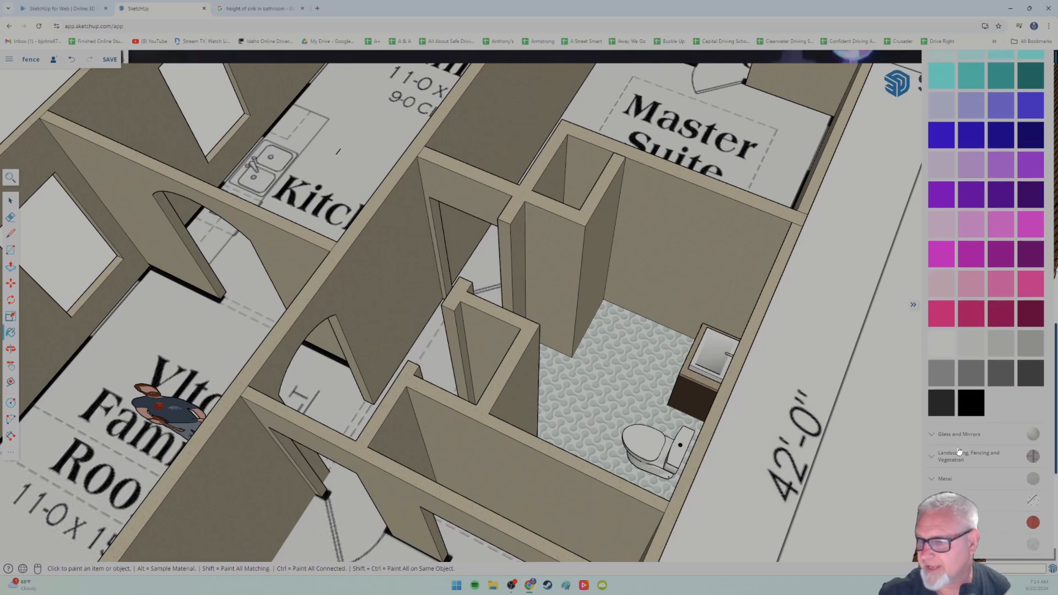
scroll(959, 452, down, 6)
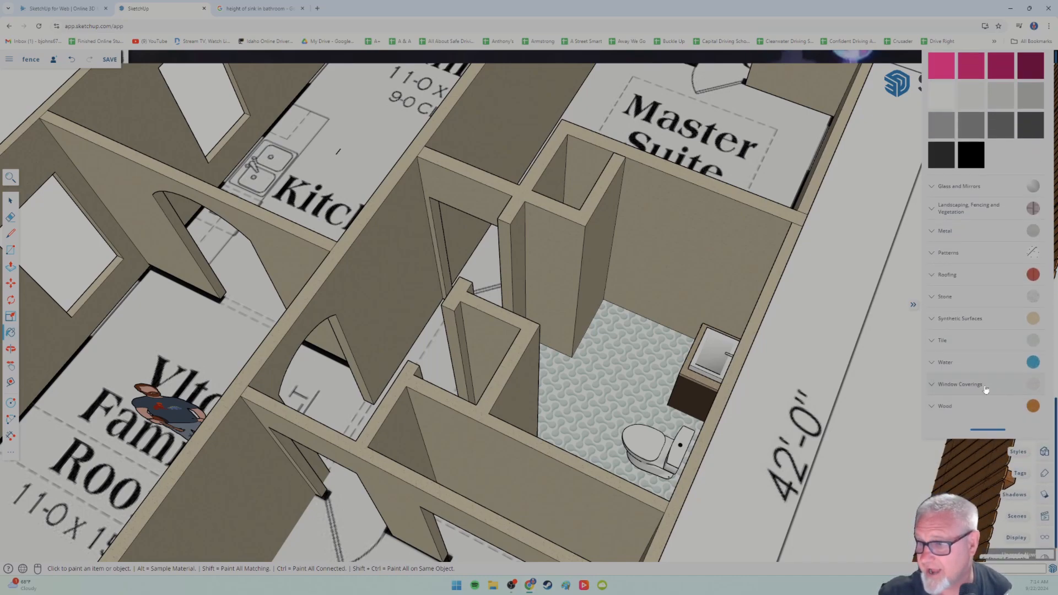
click(935, 341)
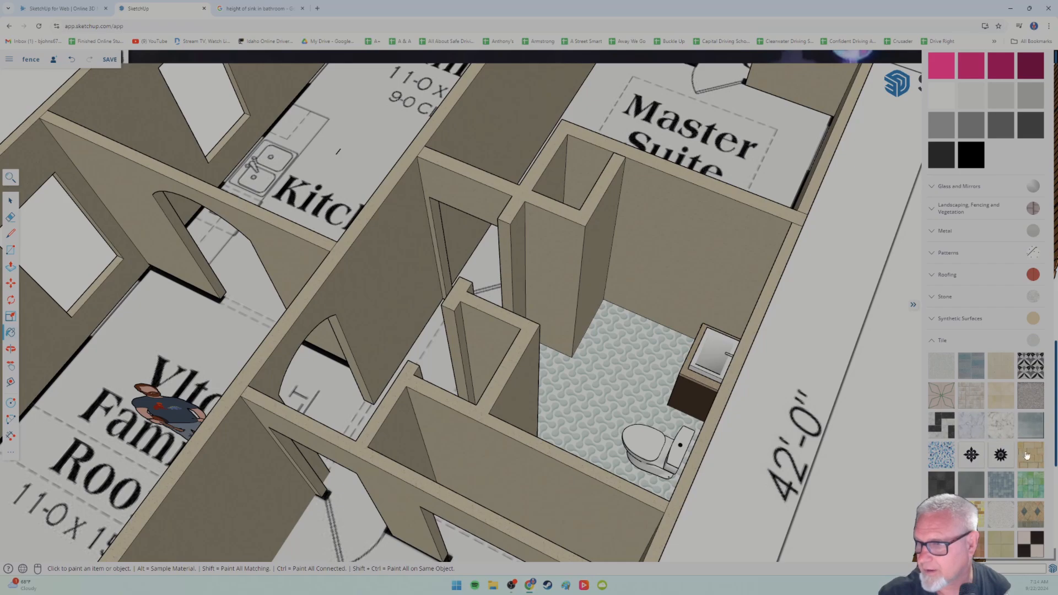
click(1030, 375)
click(618, 371)
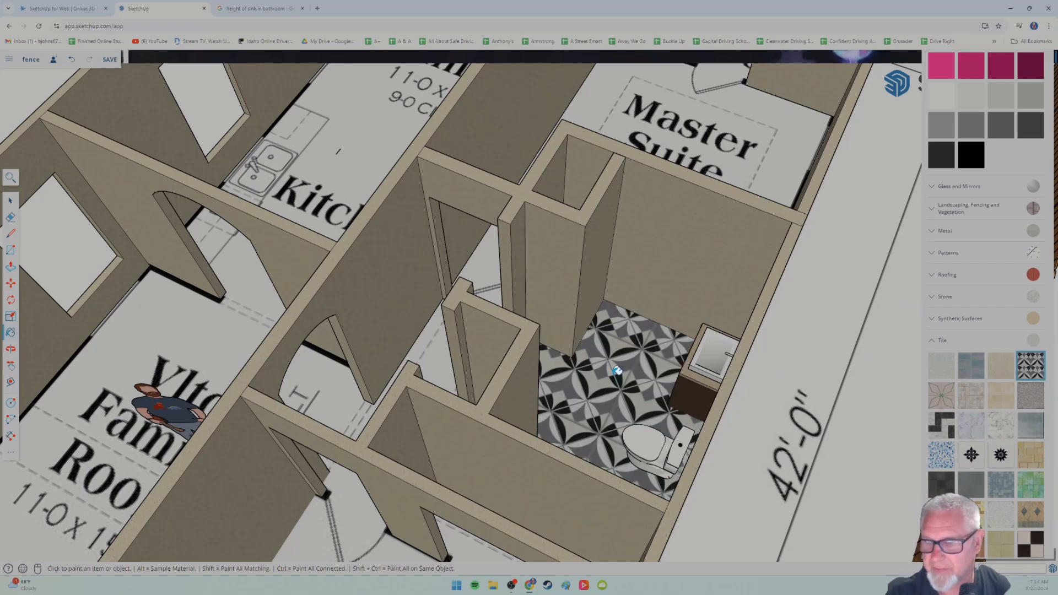
- Try the pinkish tile with the green line pattern on the bathroom floor
click(942, 395)
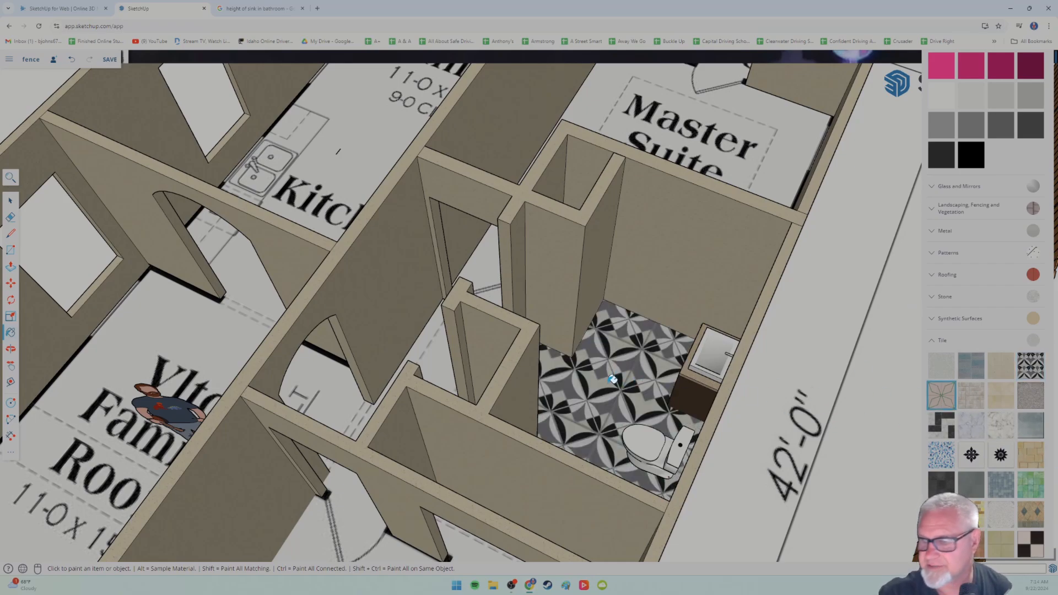
click(613, 380)
mouse_move(613, 380)
middle_down()
mouse_move(613, 453)
mouse_move(668, 438)
middle_up()
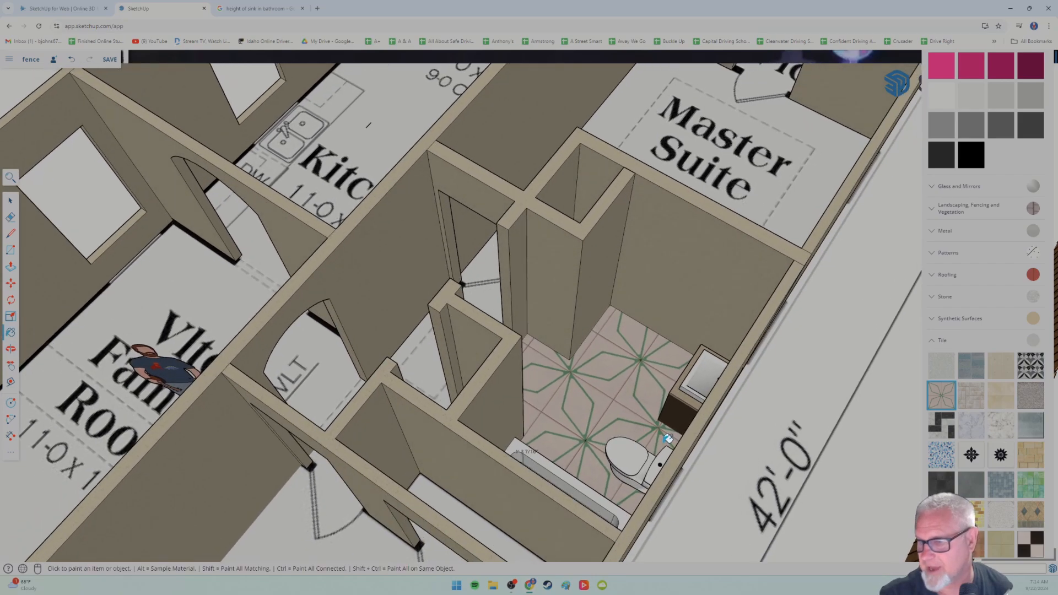
- Try the green mosaic tile on the bathroom floor and replace it with the beige square tile
click(1030, 486)
click(624, 407)
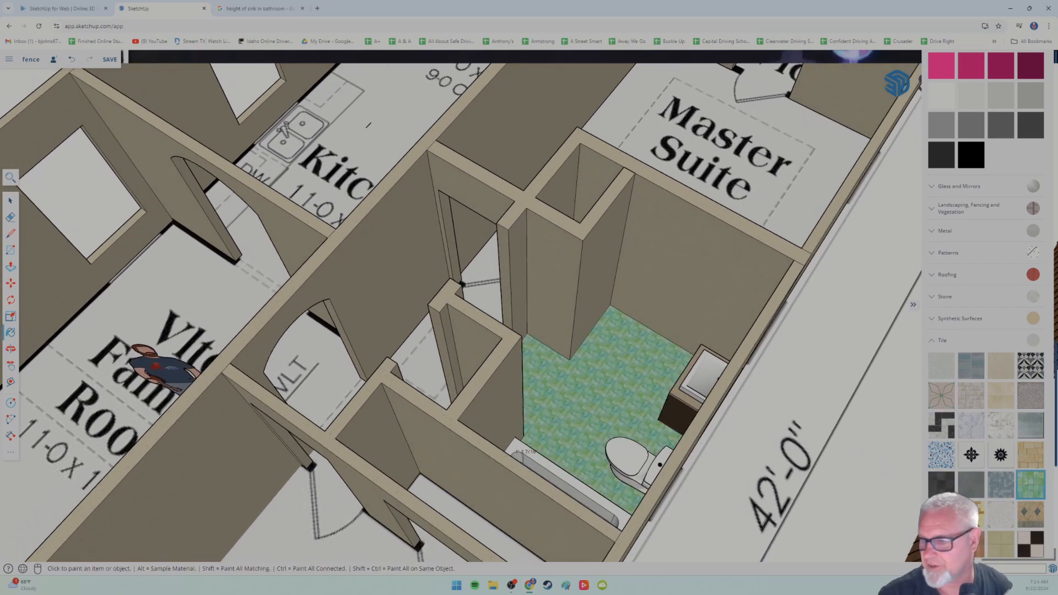
click(602, 395)
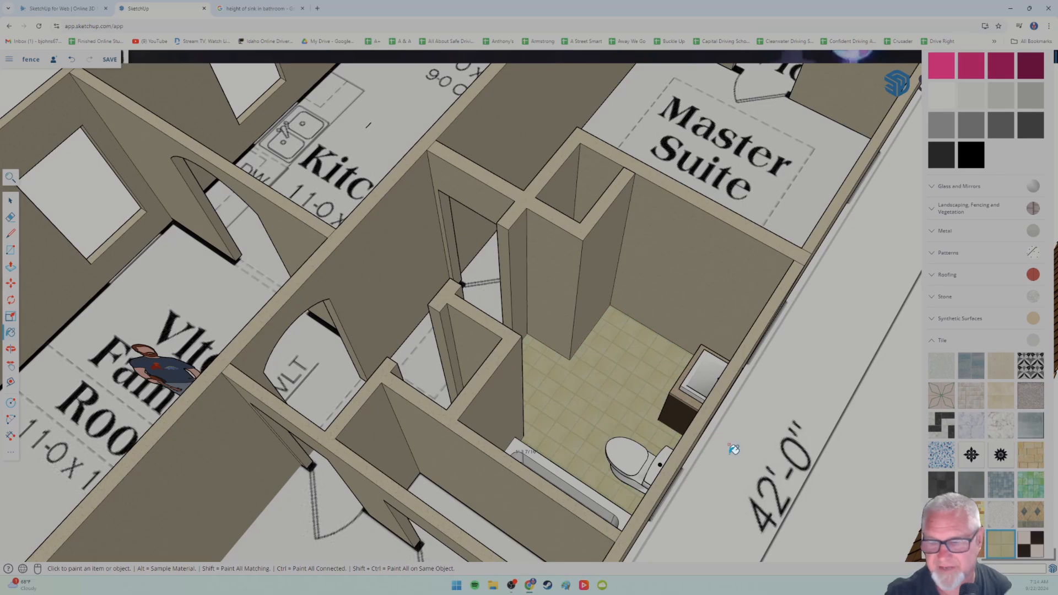
- Replace the beige square tile on the bathroom floor with the white hexagon tile
middle_drag(585, 474, 689, 463)
scroll(1003, 497, down, 5)
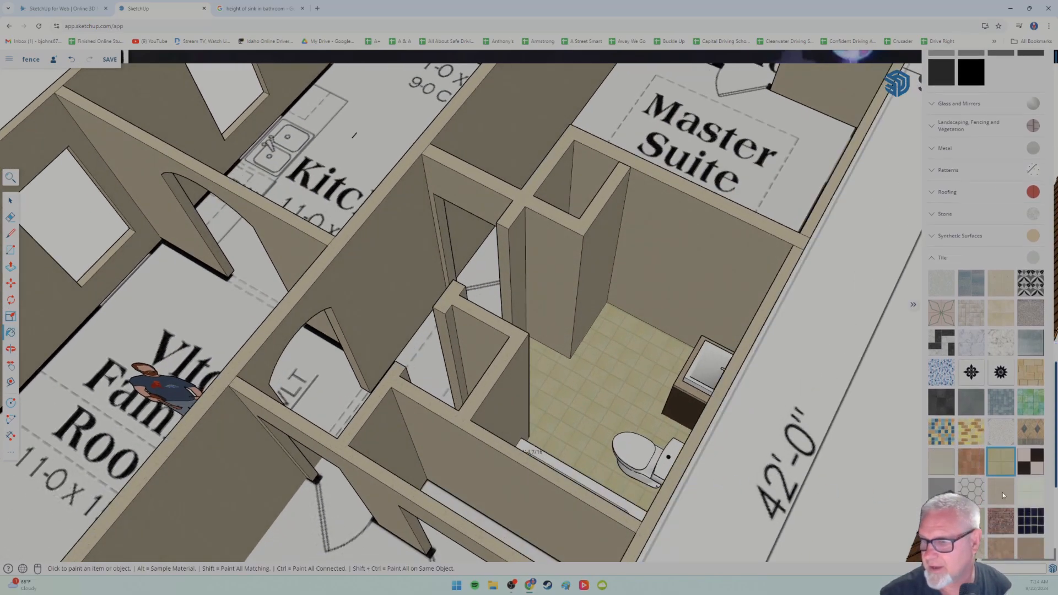
click(971, 409)
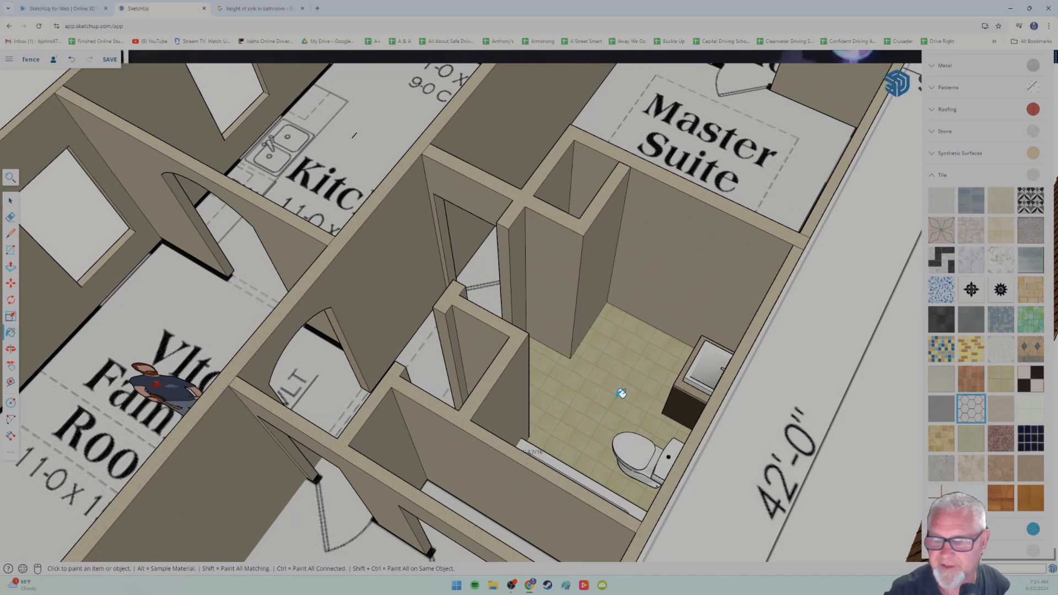
click(622, 394)
mouse_move(661, 408)
middle_down()
mouse_move(649, 431)
mouse_move(635, 392)
middle_up()
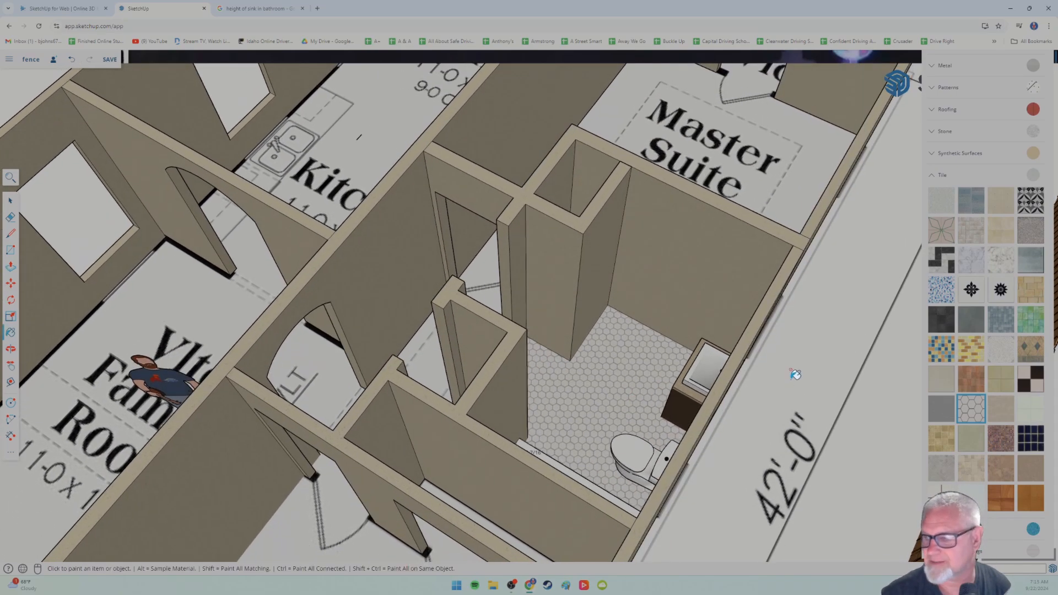
- Paint the bathroom's back wall and the two adjoining closet wall faces with the grey speckled material from Synthetic Surfaces
scroll(983, 451, up, 6)
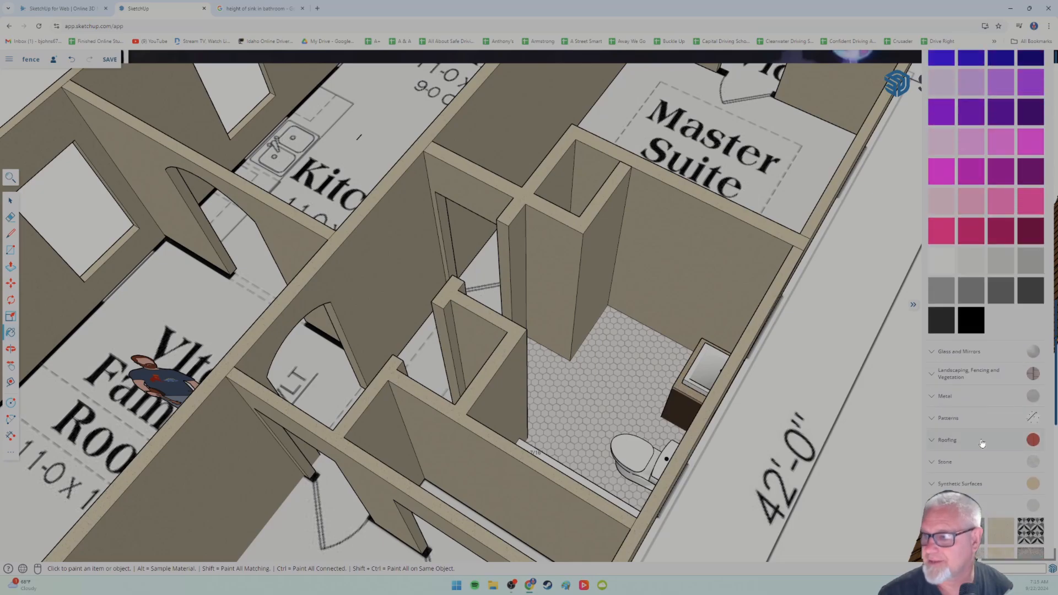
scroll(983, 444, down, 10)
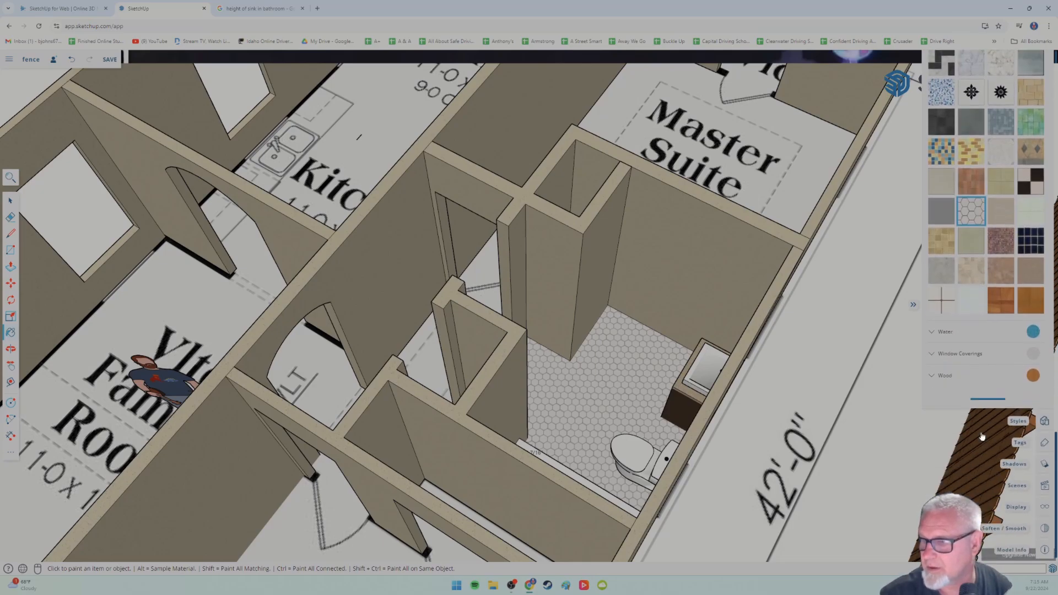
scroll(983, 435, up, 5)
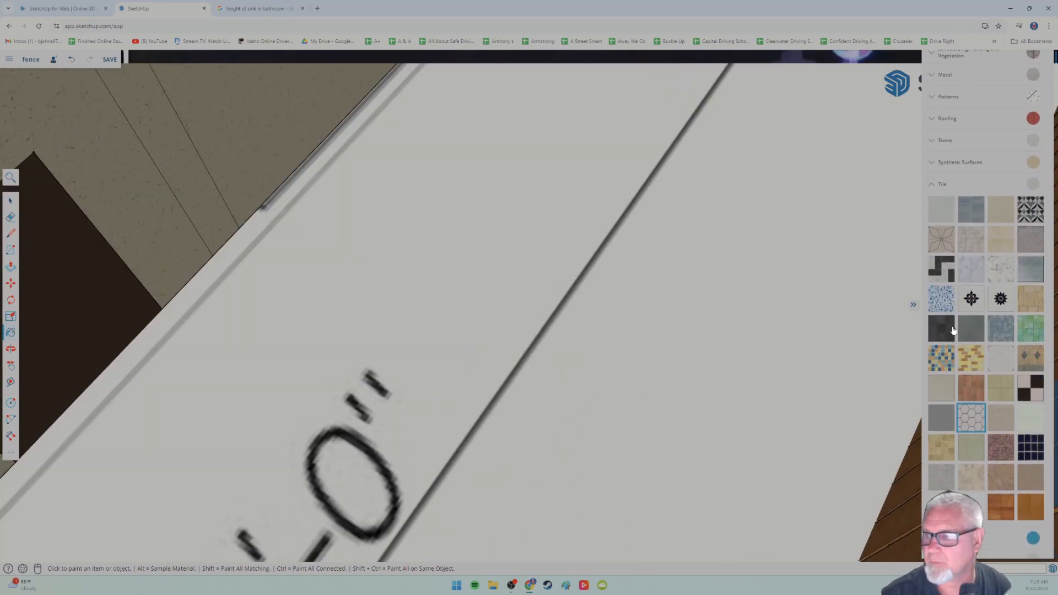
scroll(623, 371, down, 2)
scroll(632, 371, down, 6)
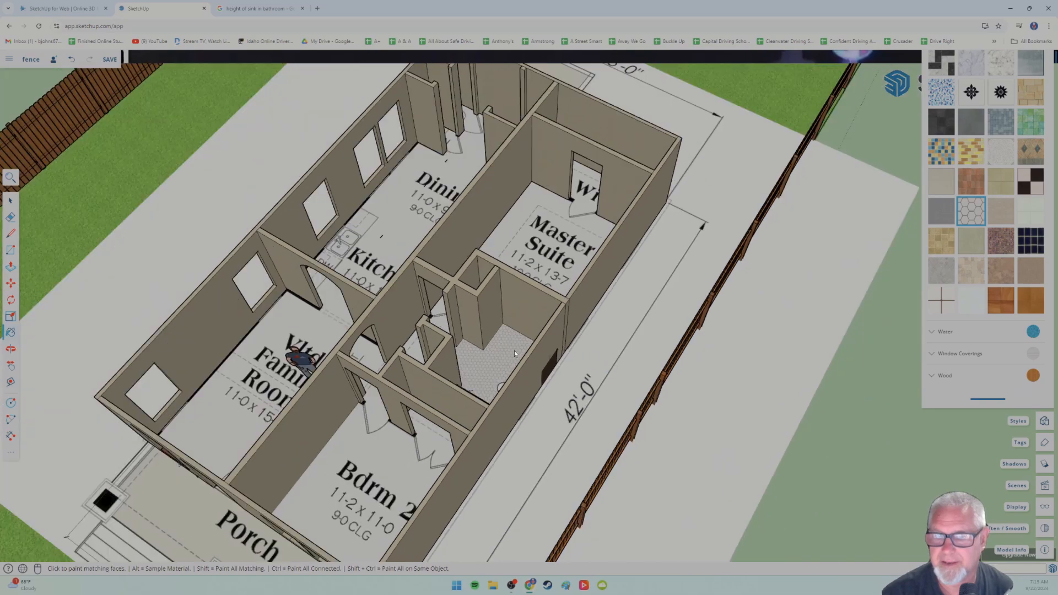
shift+middle_drag(546, 358, 695, 390)
scroll(695, 390, up, 3)
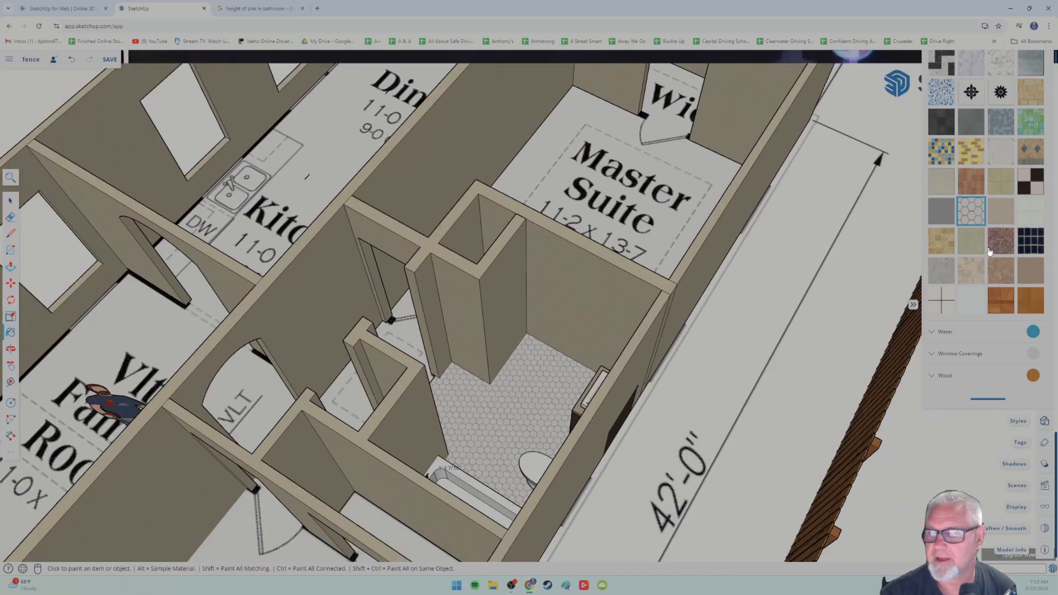
scroll(990, 251, up, 5)
scroll(987, 287, up, 1)
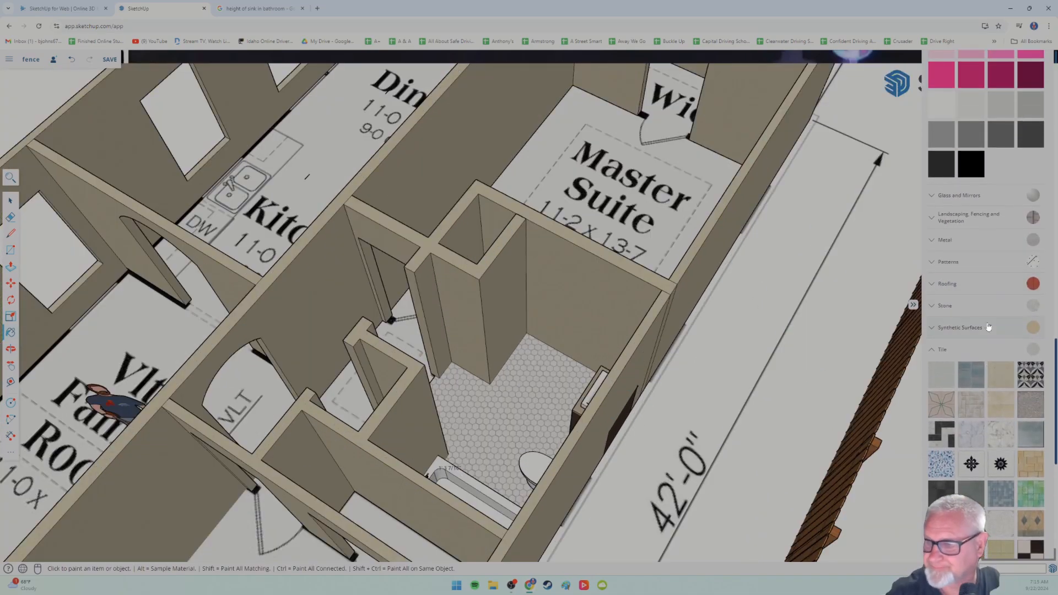
click(982, 331)
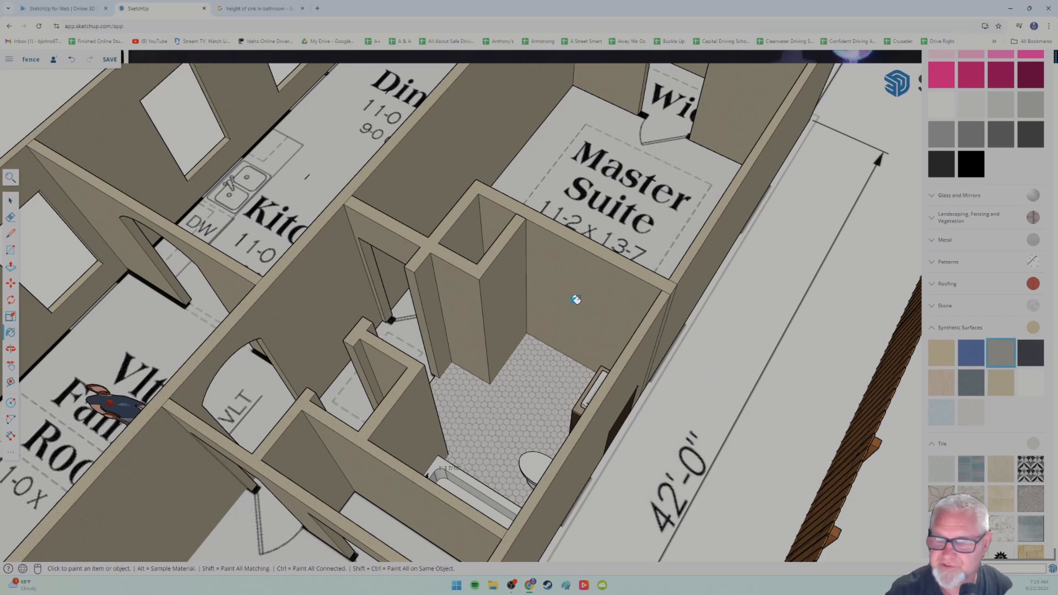
click(576, 300)
click(523, 299)
click(468, 302)
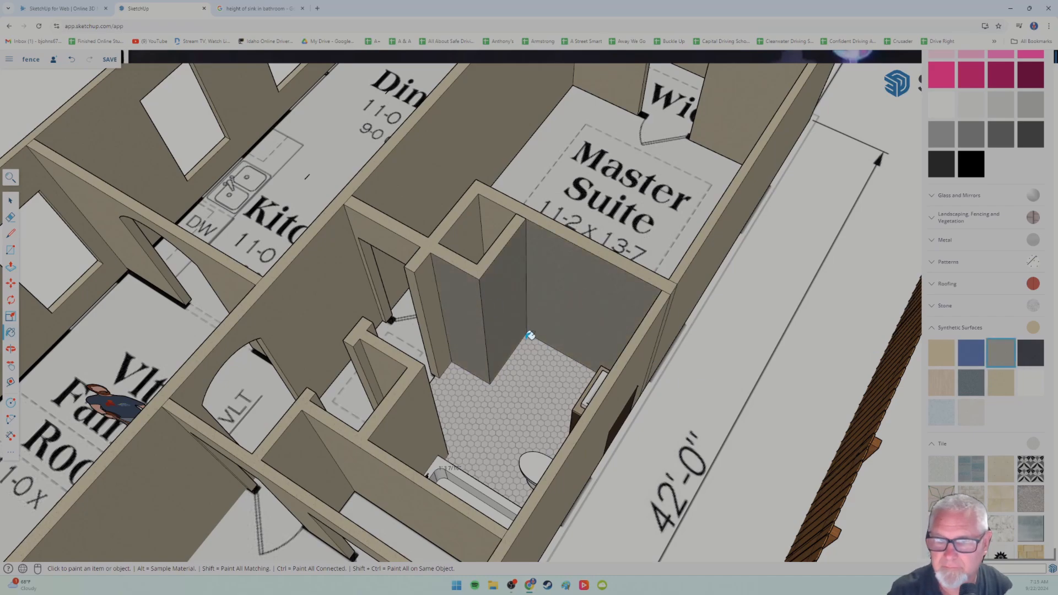
- Paint the remaining inner bathroom walls, including the doorway sides and the walls around the tub, with the same grey speckled material
scroll(527, 338, up, 5)
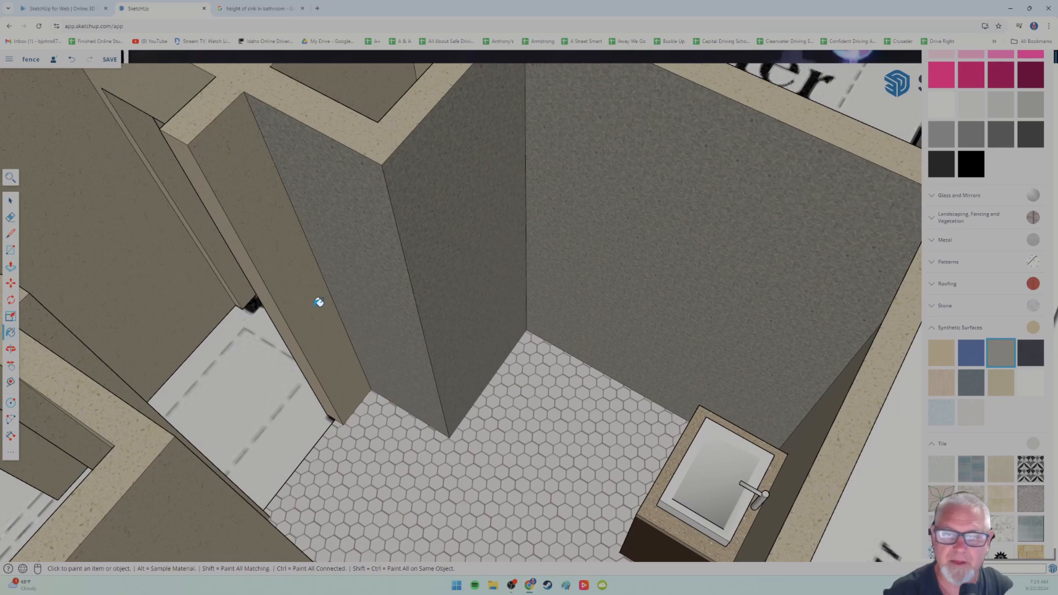
click(319, 302)
mouse_move(356, 350)
middle_down()
mouse_move(239, 329)
mouse_move(253, 314)
mouse_move(175, 338)
middle_up()
click(179, 291)
click(188, 262)
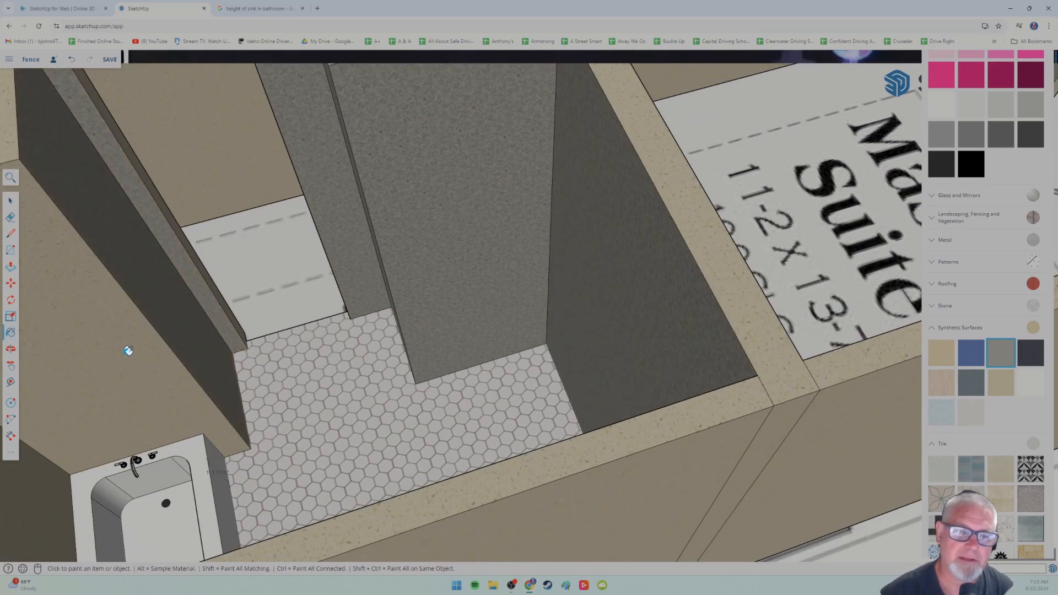
click(113, 338)
mouse_move(193, 366)
middle_down()
mouse_move(488, 382)
mouse_move(677, 332)
mouse_move(449, 373)
mouse_move(603, 290)
middle_up()
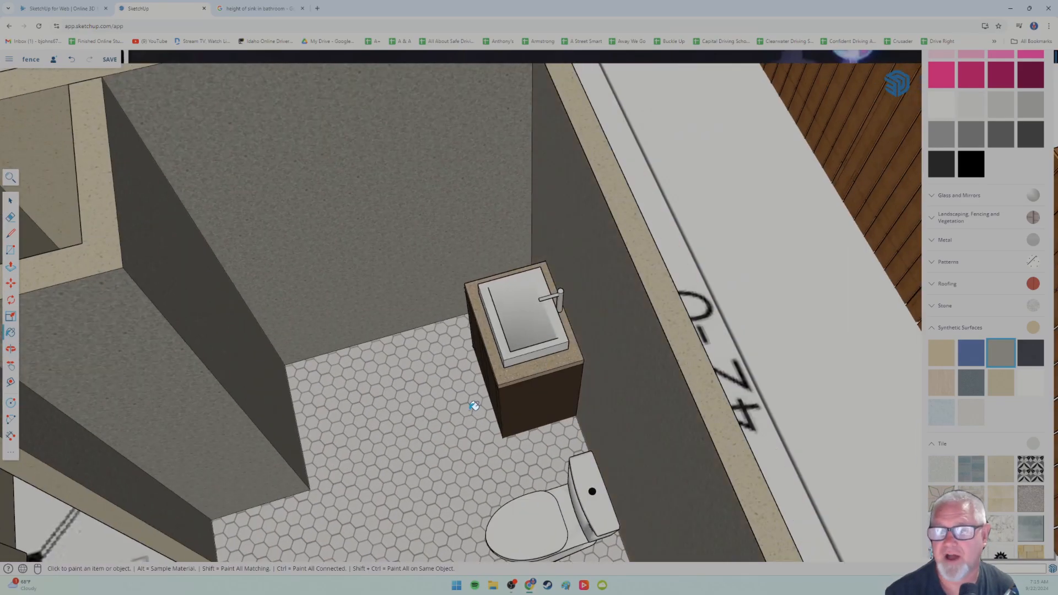
middle_drag(472, 406, 779, 270)
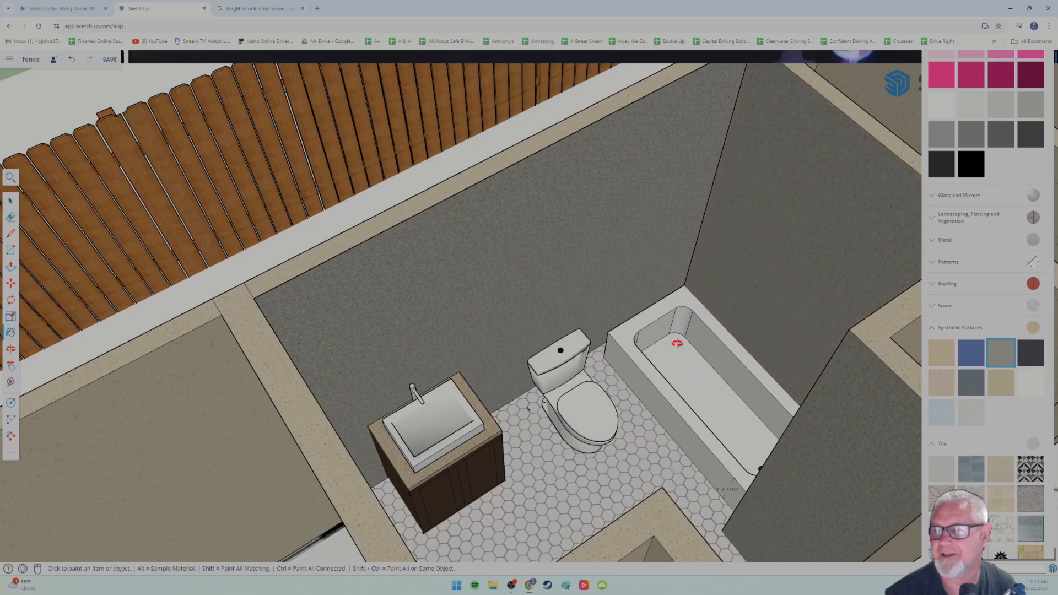
- Examine the short stray line on the floor beside the toilet by selecting it and the surrounding floor face
scroll(799, 427, up, 3)
mouse_move(798, 427)
middle_down()
mouse_move(801, 416)
mouse_move(713, 390)
mouse_move(591, 379)
mouse_move(609, 414)
middle_up()
scroll(610, 414, down, 3)
middle_drag(547, 455, 488, 398)
scroll(478, 382, up, 10)
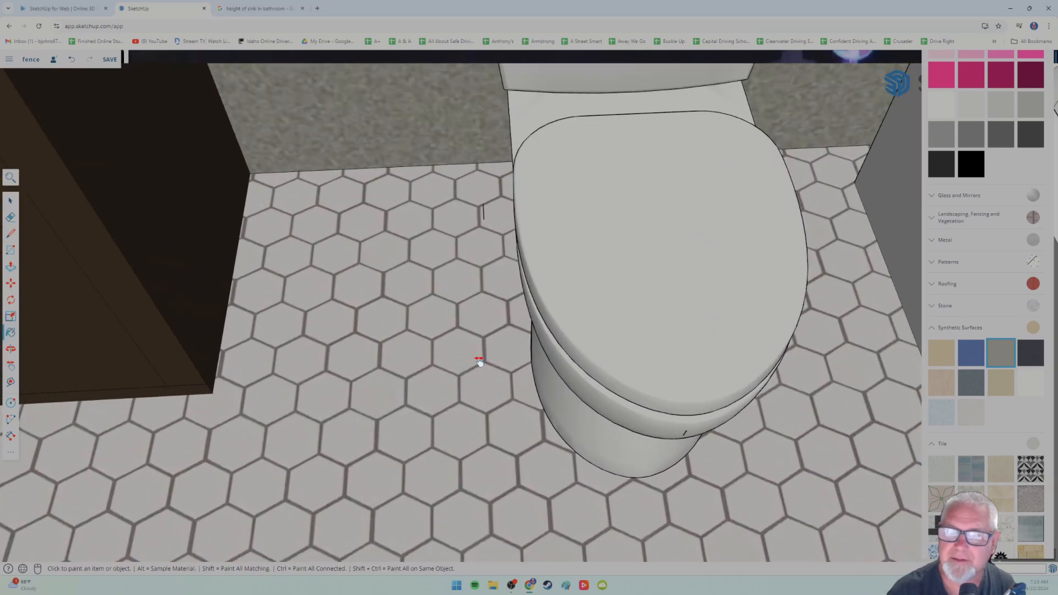
middle_drag(480, 361, 481, 413)
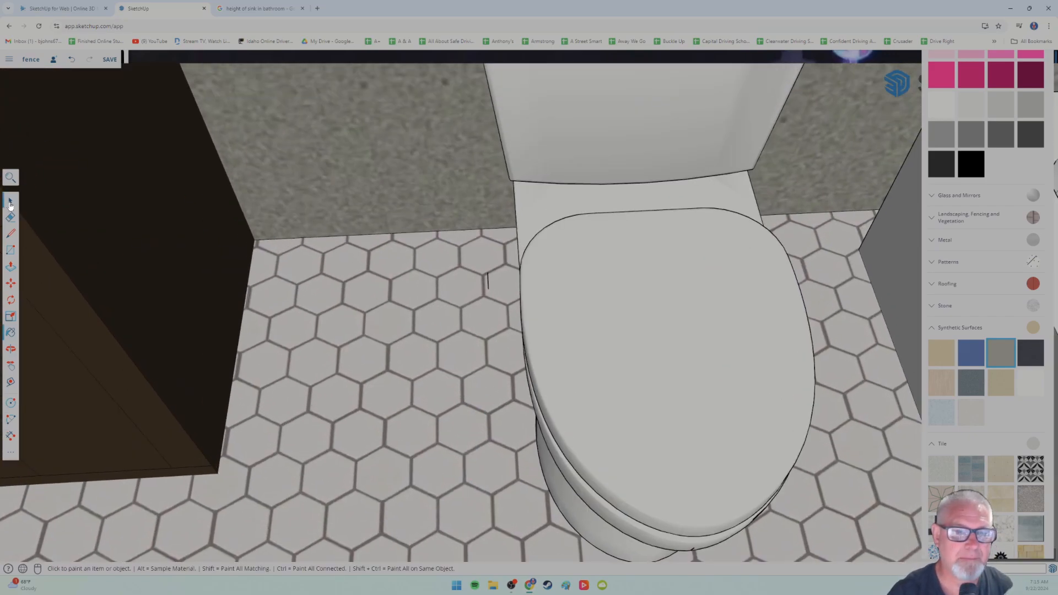
click(489, 285)
middle_drag(481, 300, 459, 301)
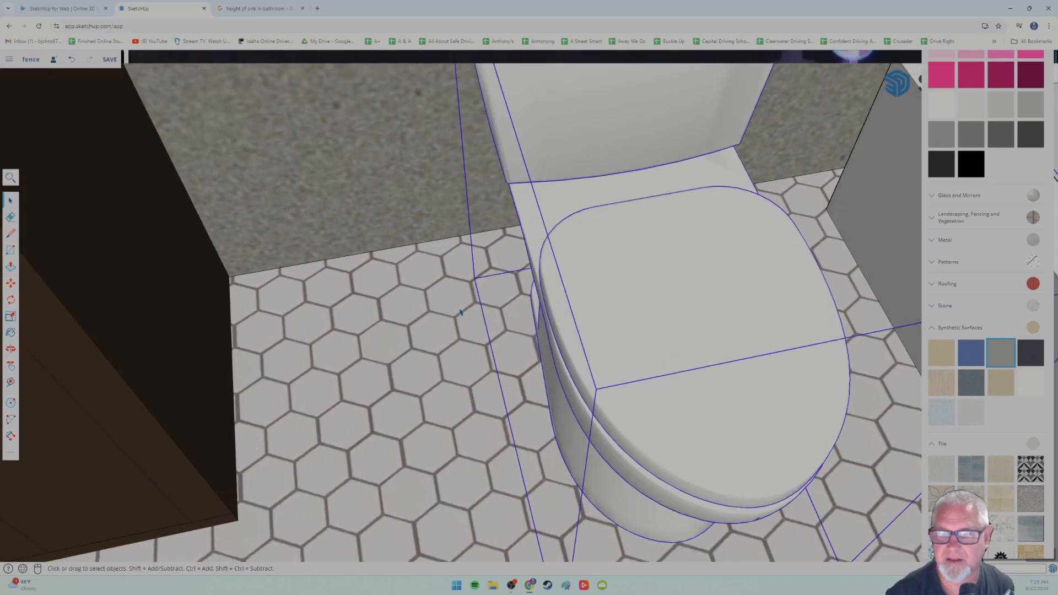
click(460, 301)
click(478, 296)
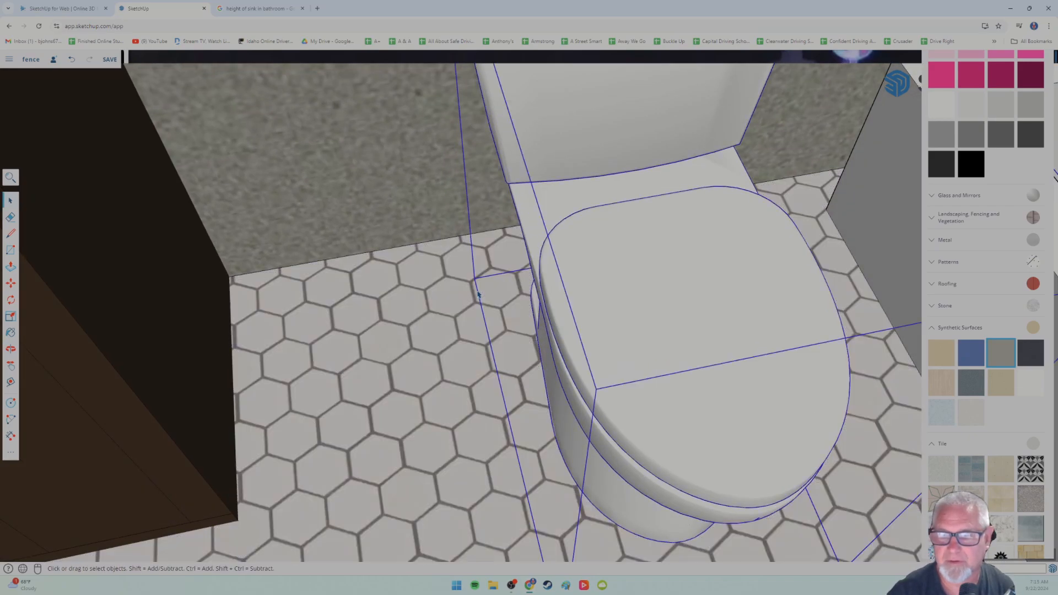
middle_drag(440, 323, 523, 290)
scroll(425, 324, up, 2)
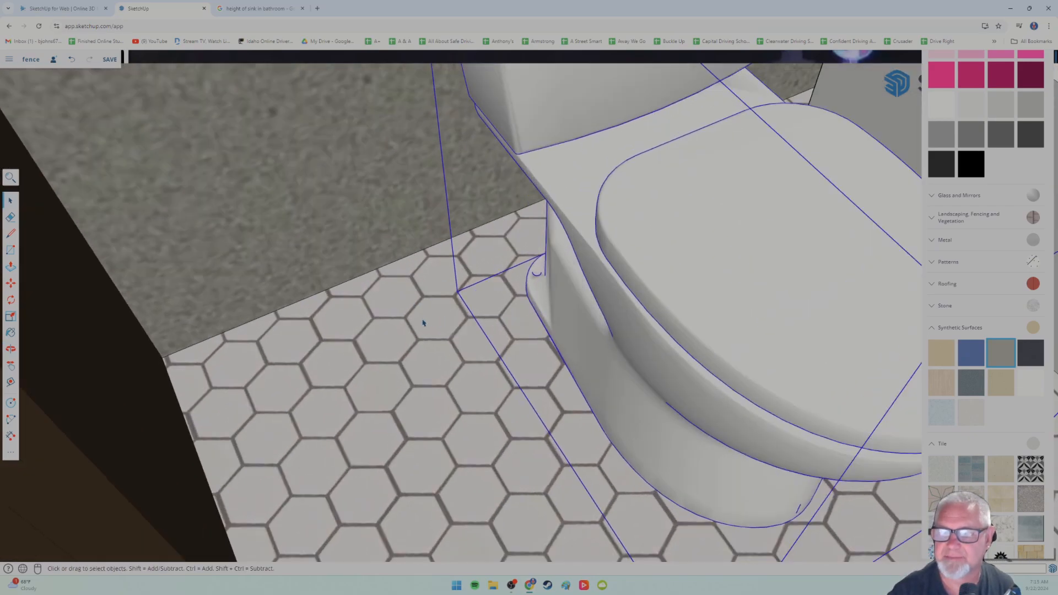
click(433, 329)
- Review the painted bathroom from several angles, both close up and within the whole house model
scroll(463, 319, down, 6)
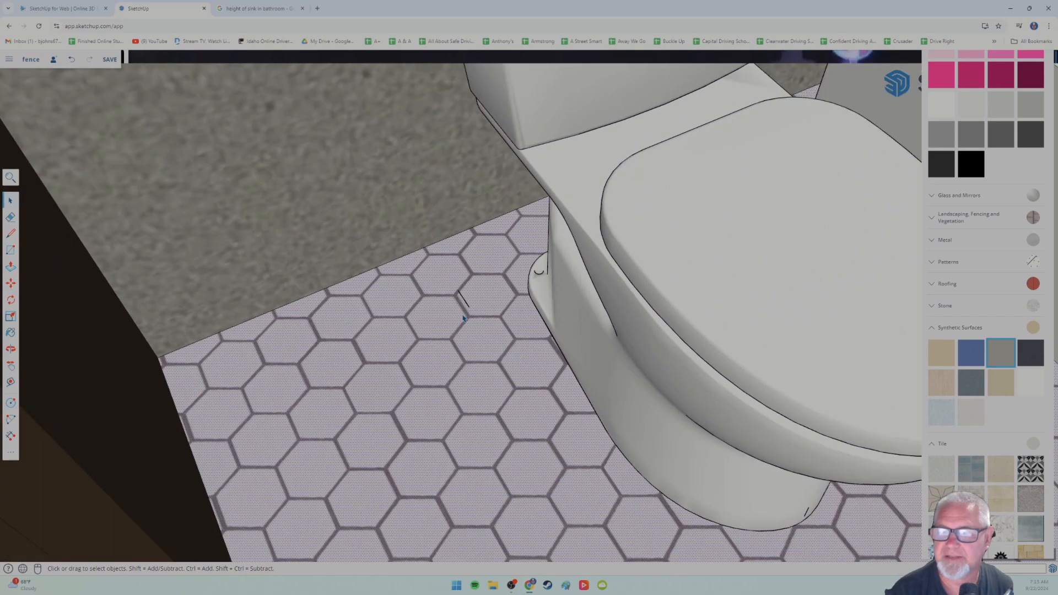
middle_drag(501, 332, 441, 291)
scroll(465, 261, down, 7)
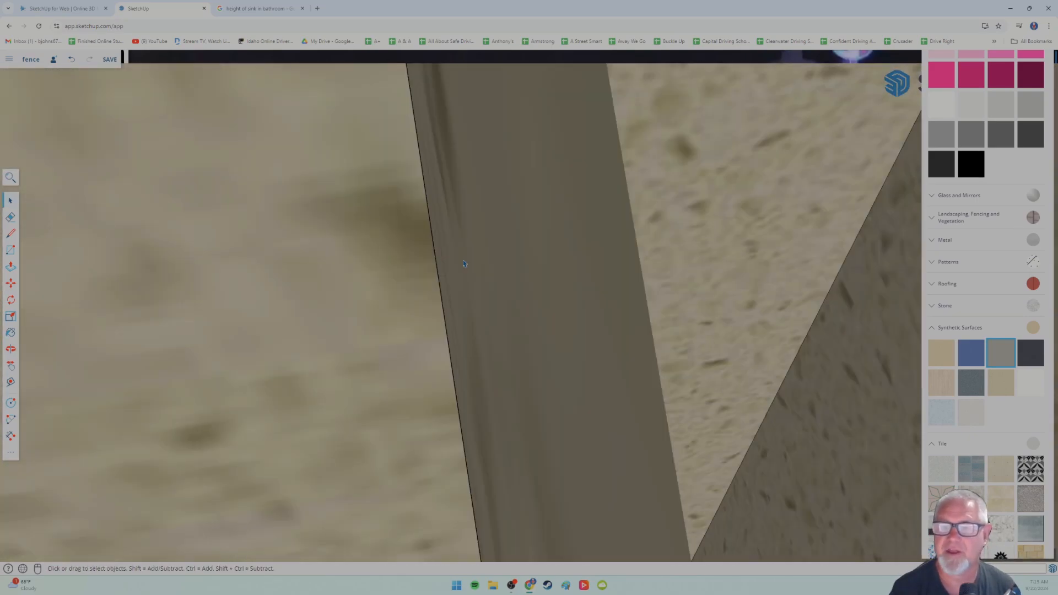
scroll(464, 261, down, 10)
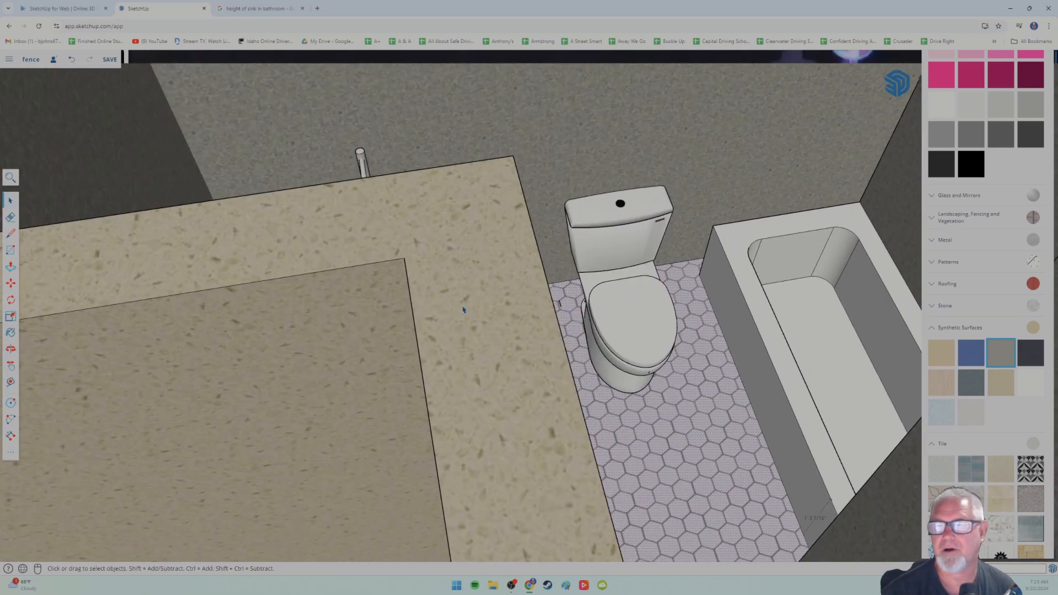
middle_drag(435, 303, 429, 308)
scroll(429, 307, down, 15)
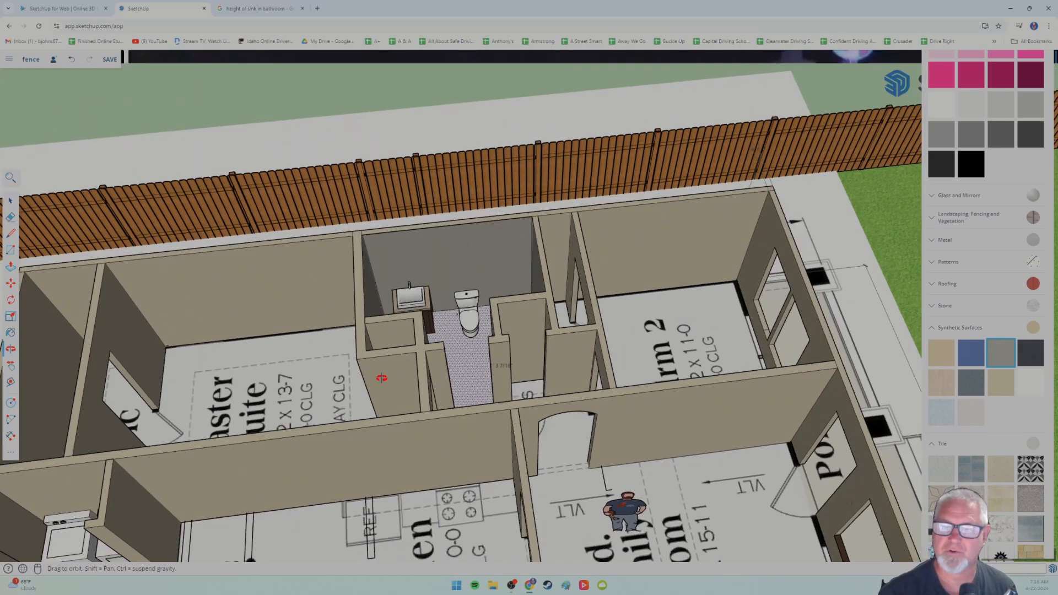
middle_drag(381, 378, 387, 333)
middle_drag(358, 329, 367, 255)
scroll(391, 304, down, 3)
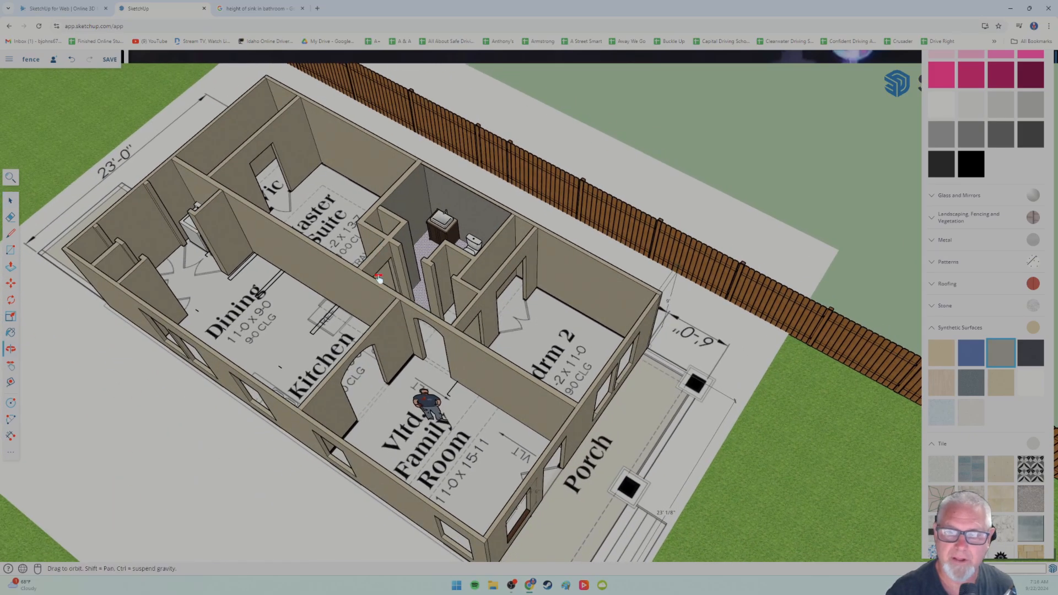
scroll(420, 346, up, 10)
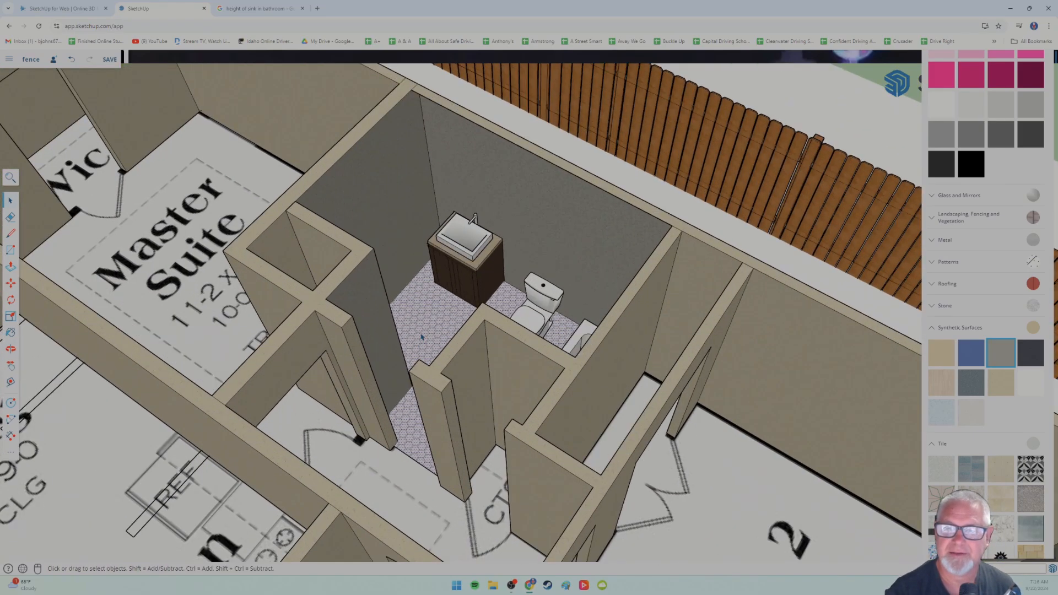
middle_drag(422, 337, 320, 293)
scroll(301, 333, down, 5)
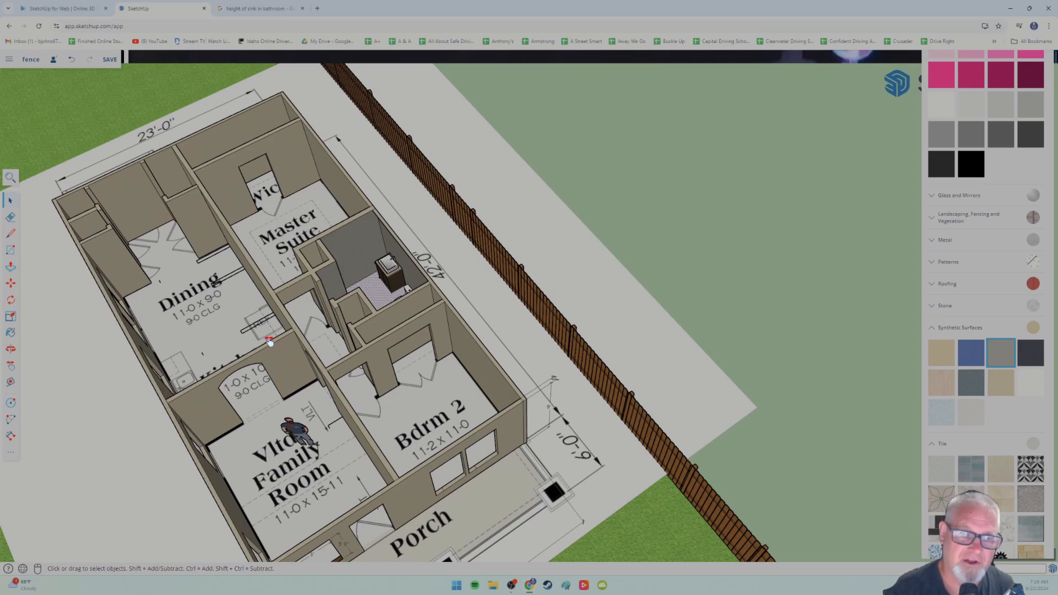
middle_drag(321, 293, 312, 294)
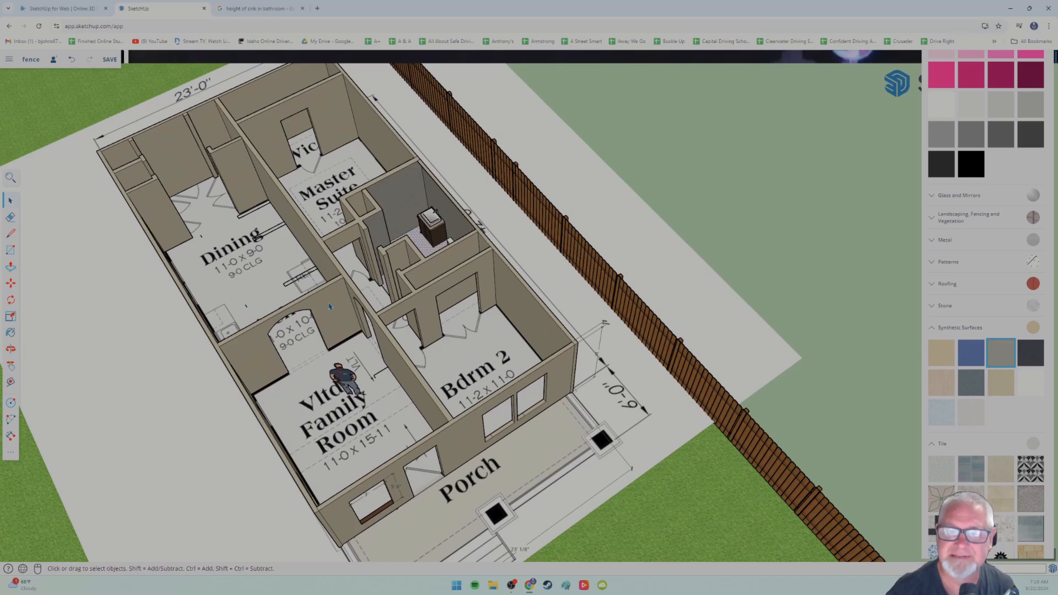
middle_drag(336, 295, 401, 338)
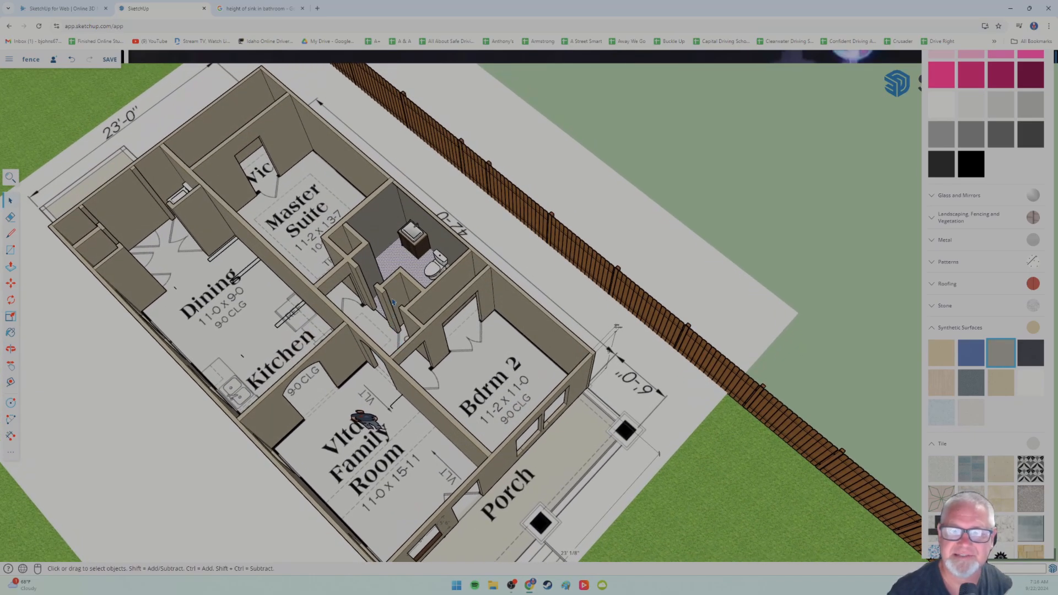
scroll(394, 302, up, 5)
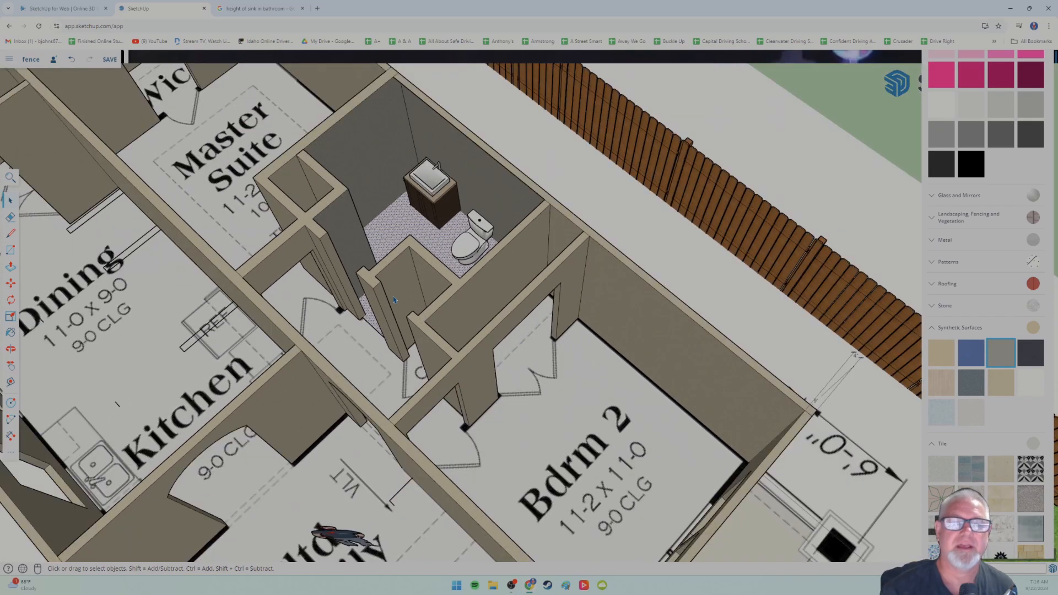